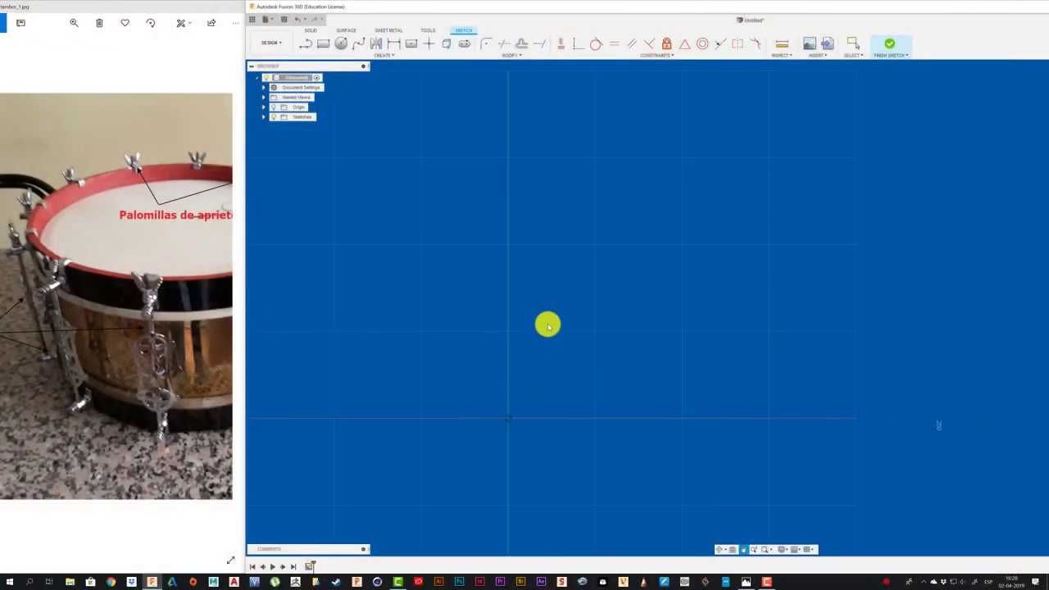
- Draw a vertical line from the origin and a rectangle with a 150 mm edge
{"action": "left_click", "coordinate": [304, 43]}
{"action": "left_click", "coordinate": [519, 421]}
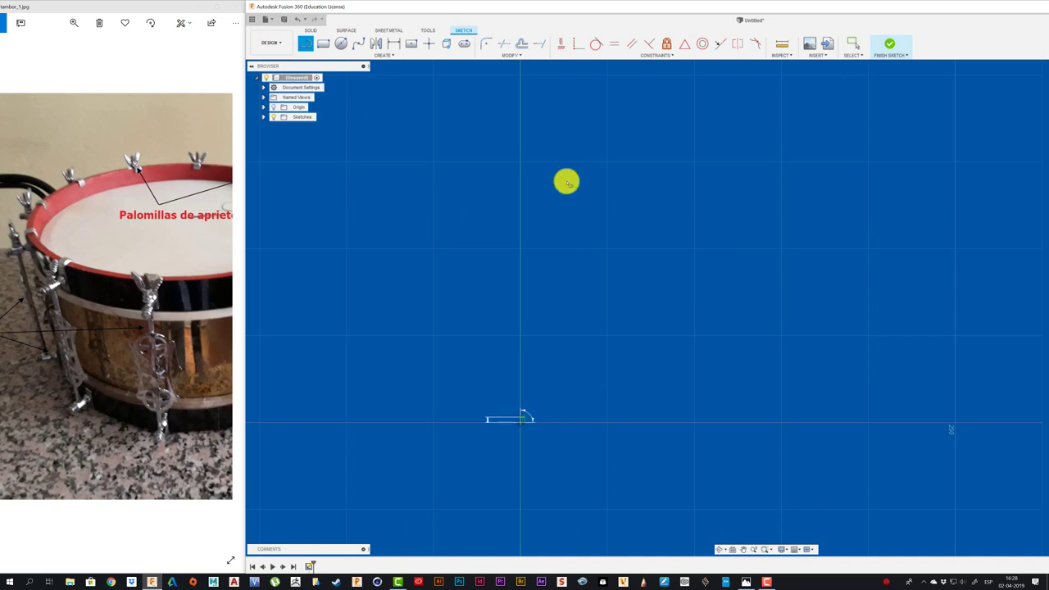
{"action": "left_click", "coordinate": [521, 92]}
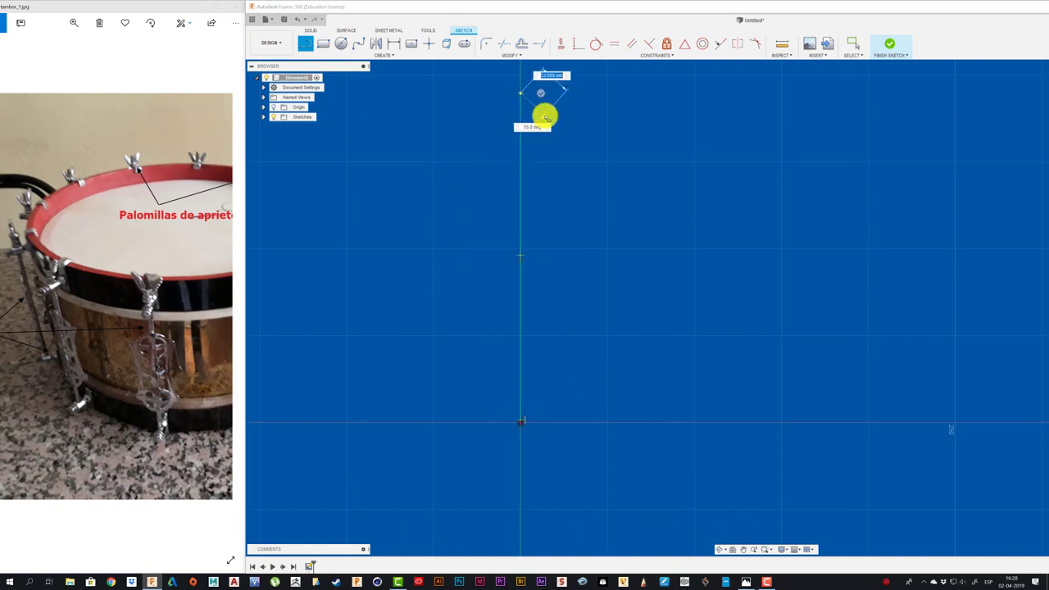
{"action": "key", "text": "Escape"}
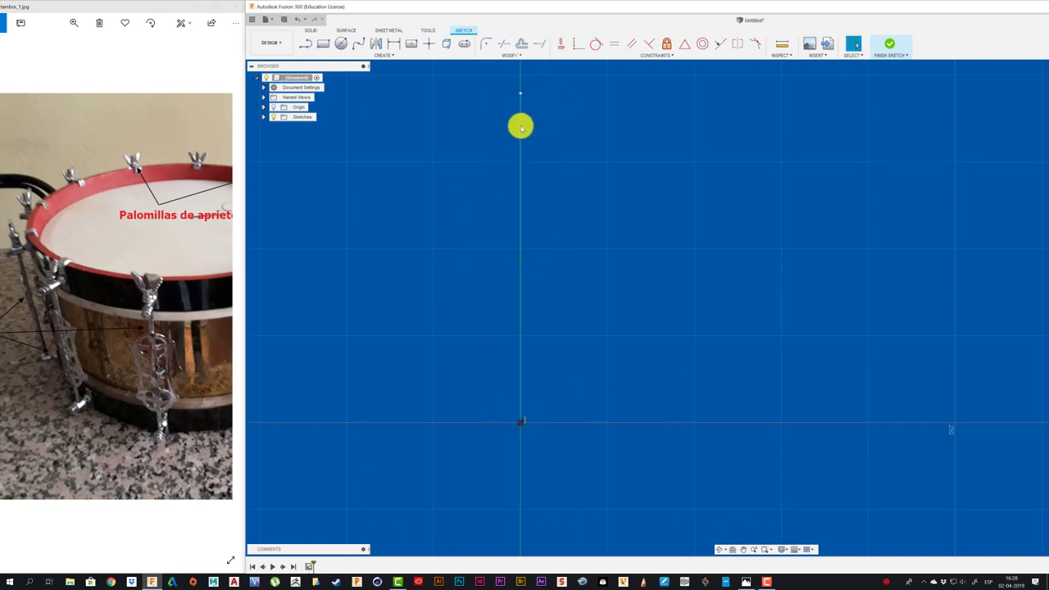
{"action": "left_click", "coordinate": [521, 130]}
{"action": "key", "text": "o"}
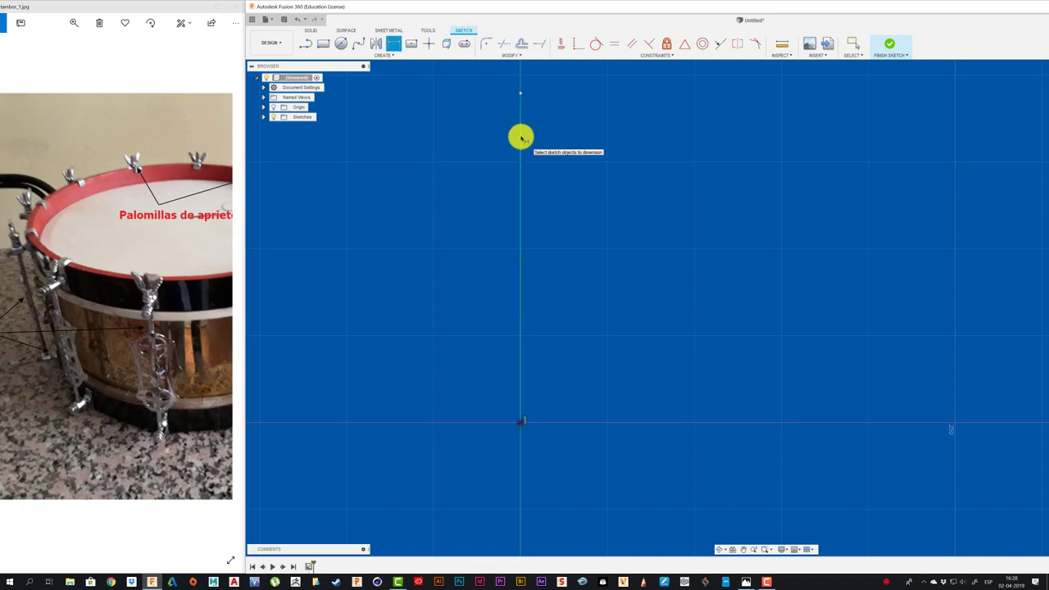
{"action": "left_click", "coordinate": [685, 223]}
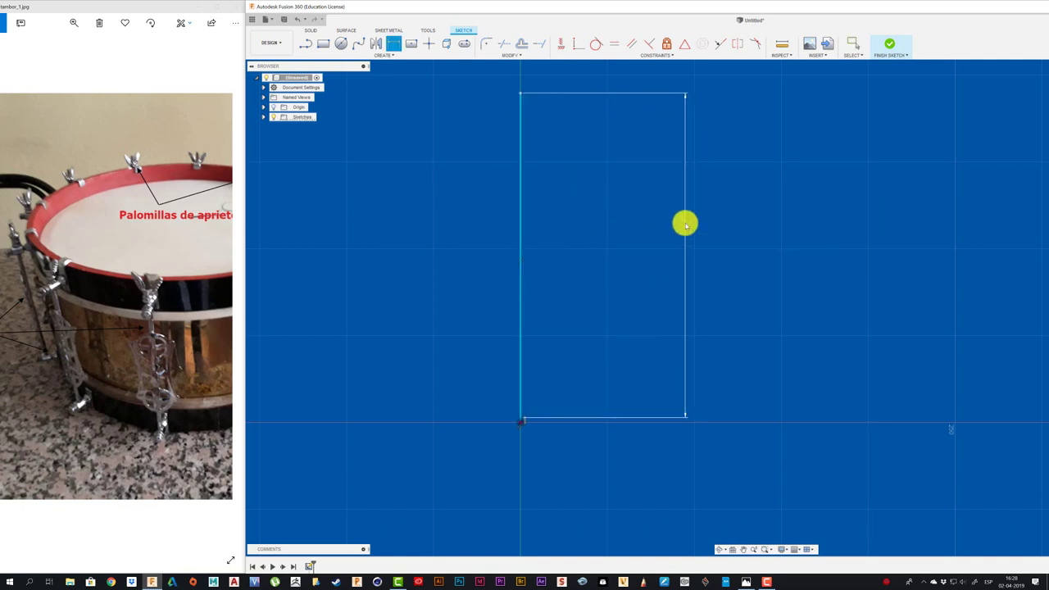
{"action": "left_click", "coordinate": [685, 223]}
{"action": "type", "text": "150"}
{"action": "key", "text": "Return"}
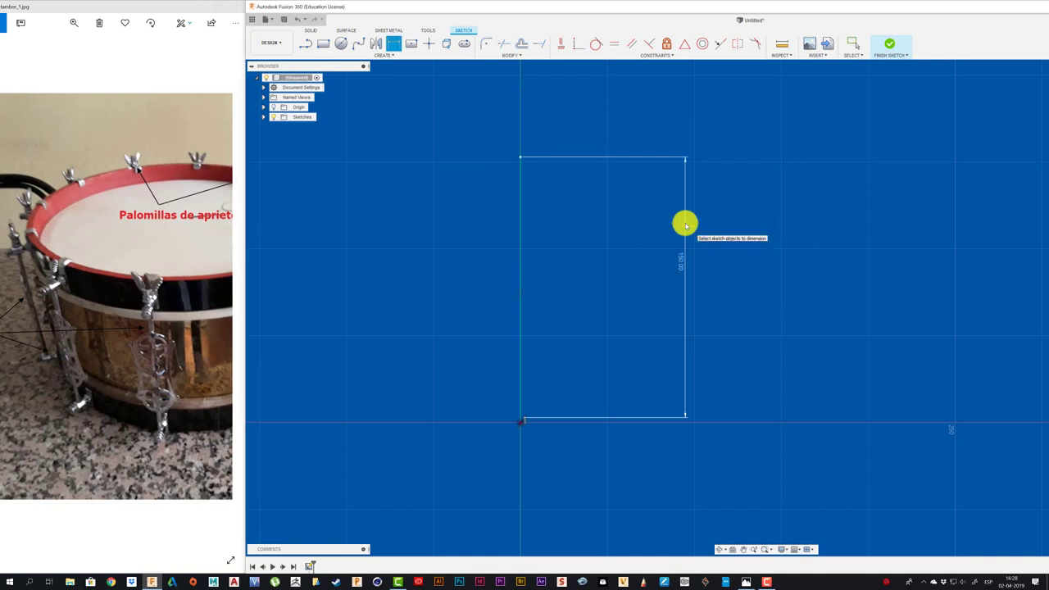
{"action": "middle_click_drag", "start_coordinate": [620, 278], "coordinate": [805, 317]}
{"action": "scroll", "coordinate": [805, 317], "scroll_direction": "down", "scroll_amount": 1}
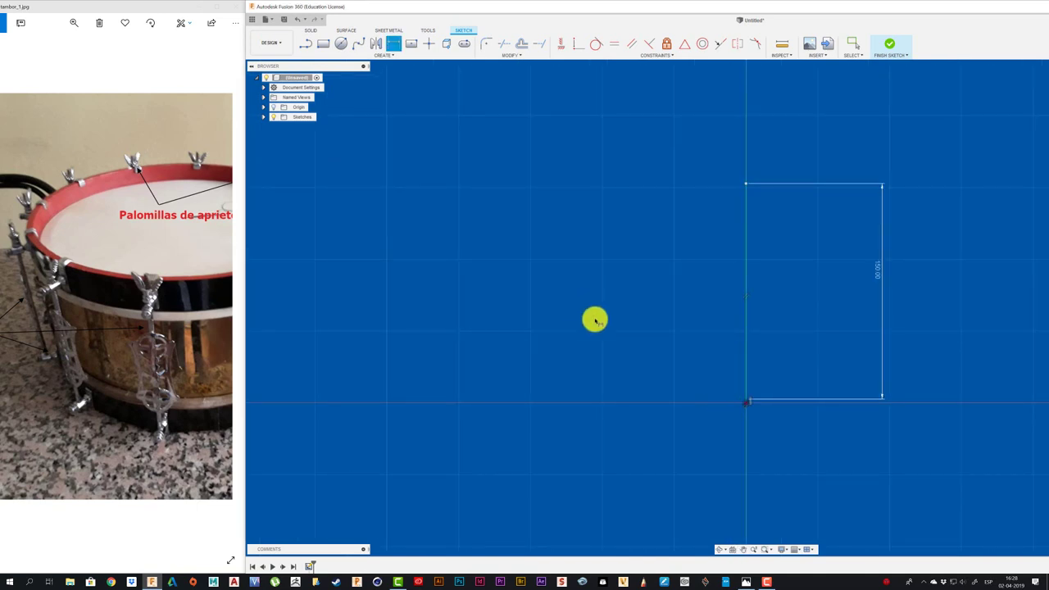
- Select the first rectangle and its dimension and undo them
{"action": "key", "text": "l"}
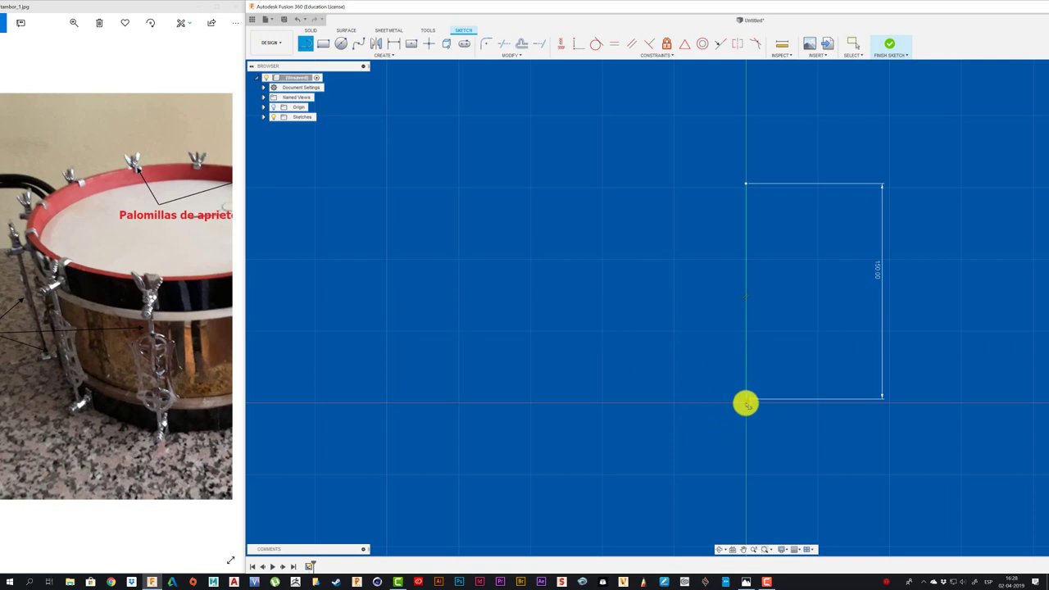
{"action": "scroll", "coordinate": [754, 412], "scroll_direction": "up", "scroll_amount": 3}
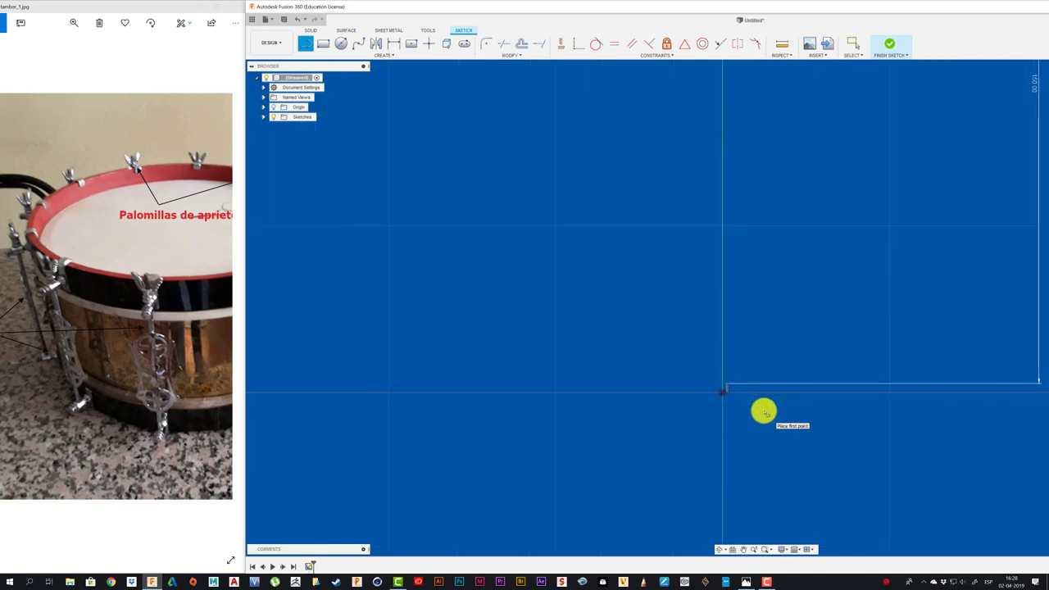
{"action": "scroll", "coordinate": [762, 412], "scroll_direction": "down", "scroll_amount": 2}
{"action": "scroll", "coordinate": [768, 400], "scroll_direction": "down", "scroll_amount": 2}
{"action": "middle_click_drag", "start_coordinate": [767, 401], "coordinate": [634, 405]}
{"action": "key", "text": "Escape"}
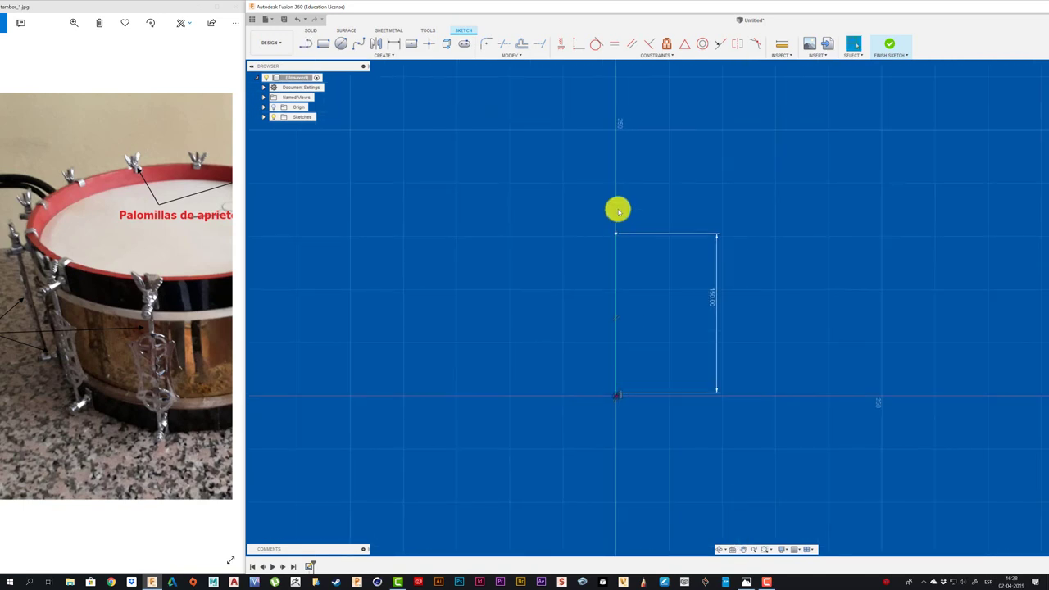
{"action": "key", "text": "ctrl+z"}
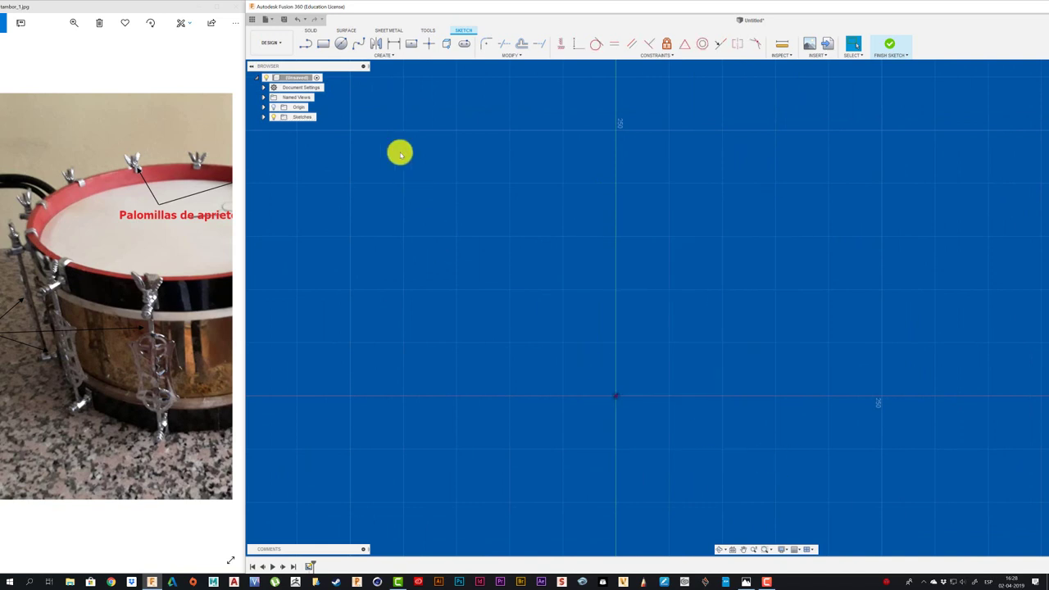
- Draw a 160 mm vertical line up from the origin and a 150 mm line to the left
{"action": "left_click", "coordinate": [308, 45]}
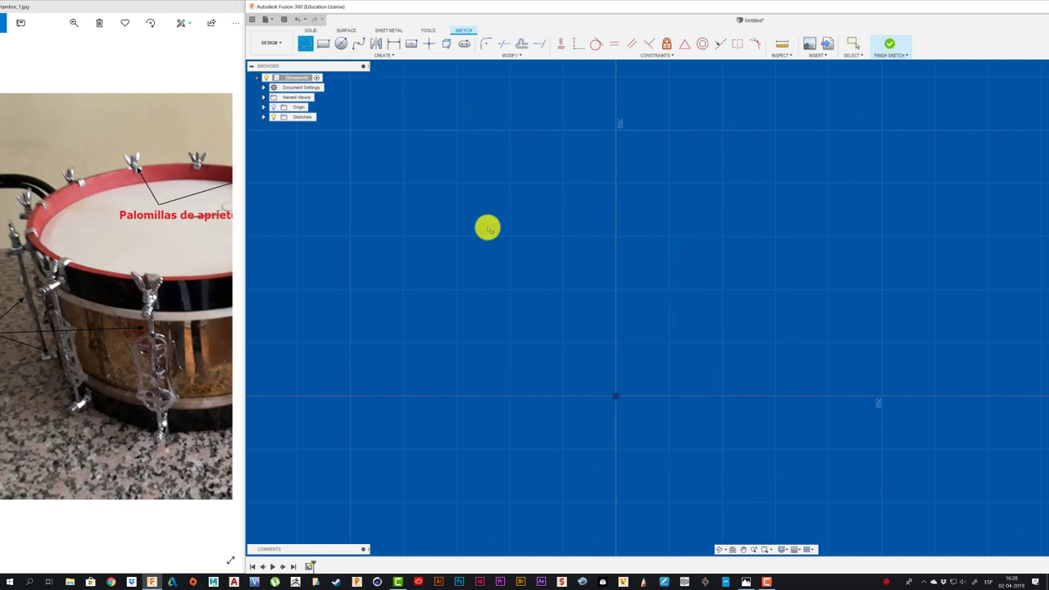
{"action": "left_click", "coordinate": [614, 398]}
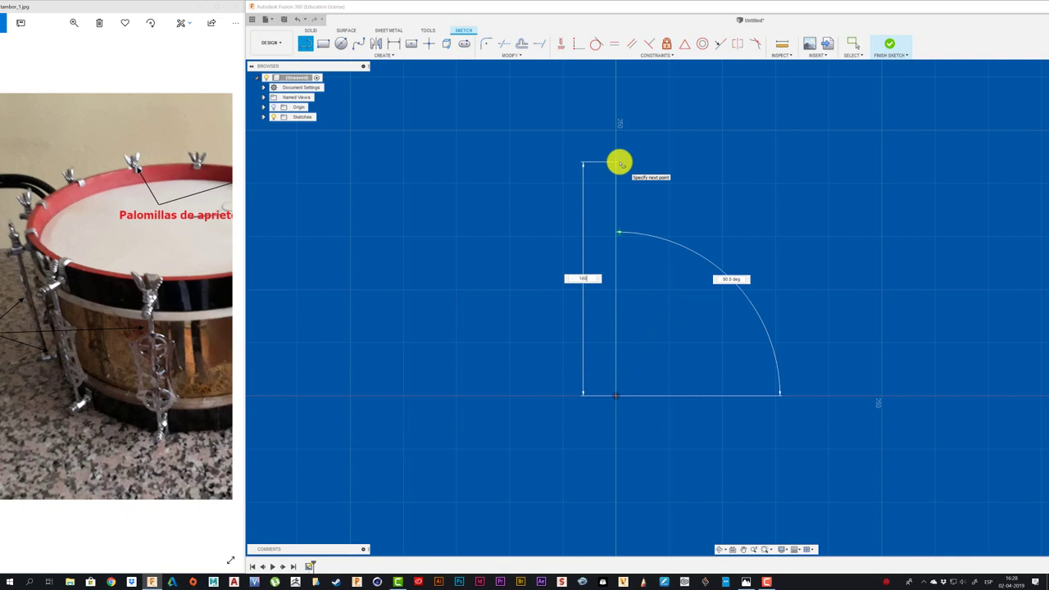
{"action": "key", "text": "Return"}
{"action": "key", "text": "Escape"}
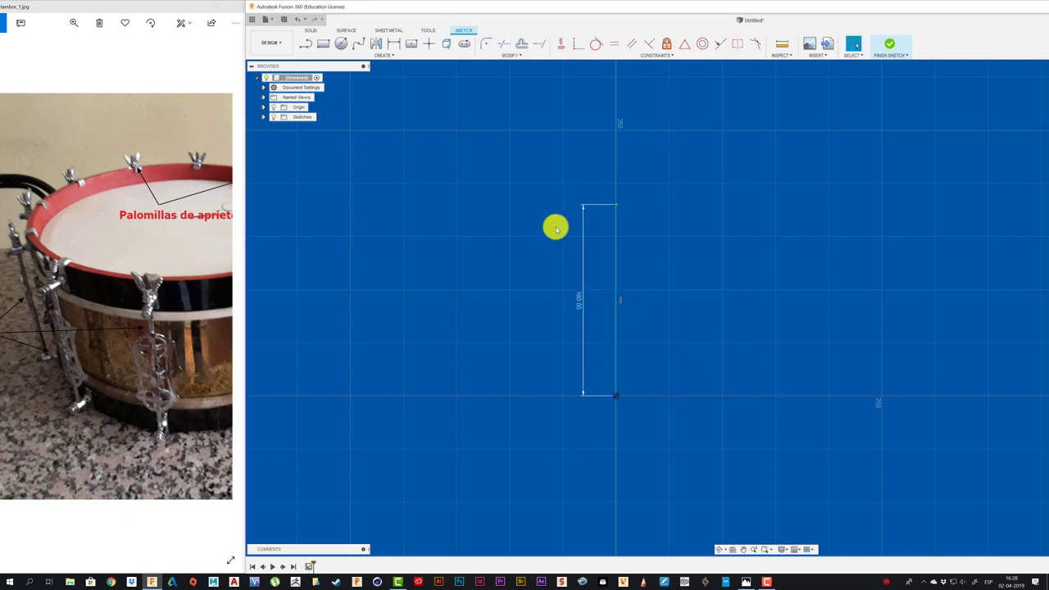
{"action": "key", "text": "l"}
{"action": "left_click_drag", "start_coordinate": [604, 398], "coordinate": [452, 399]}
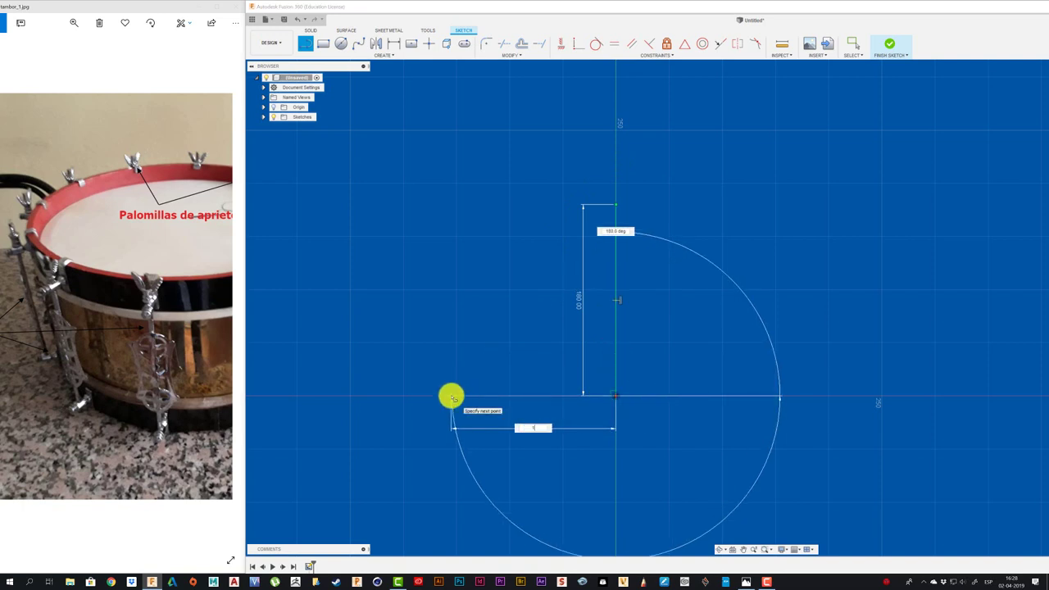
{"action": "left_click", "coordinate": [451, 398]}
{"action": "key", "text": "Escape"}
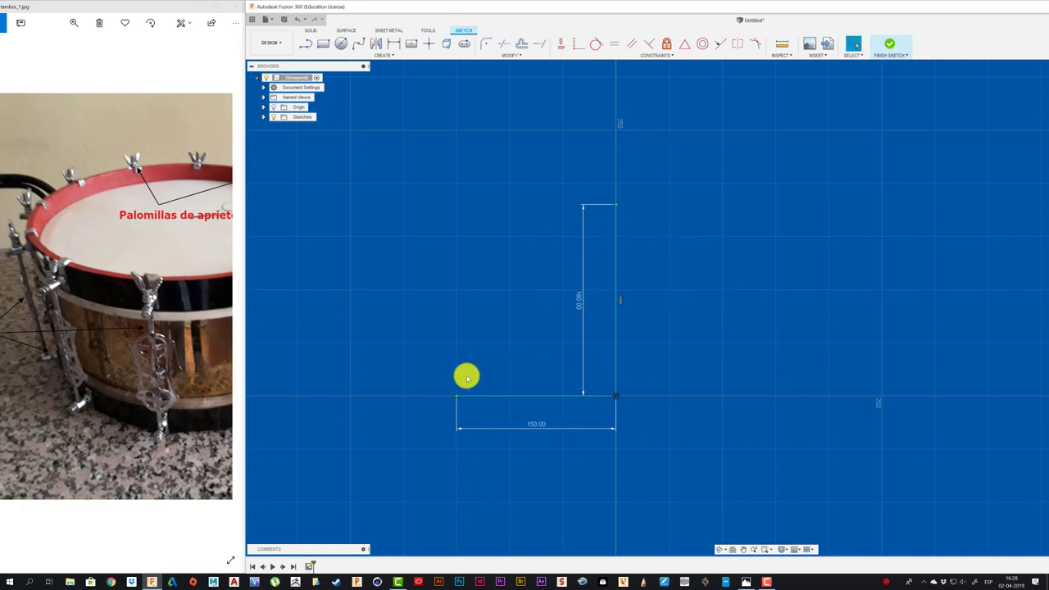
- Draw a vertical line up from the left end of the 150 mm line
{"action": "key", "text": "l"}
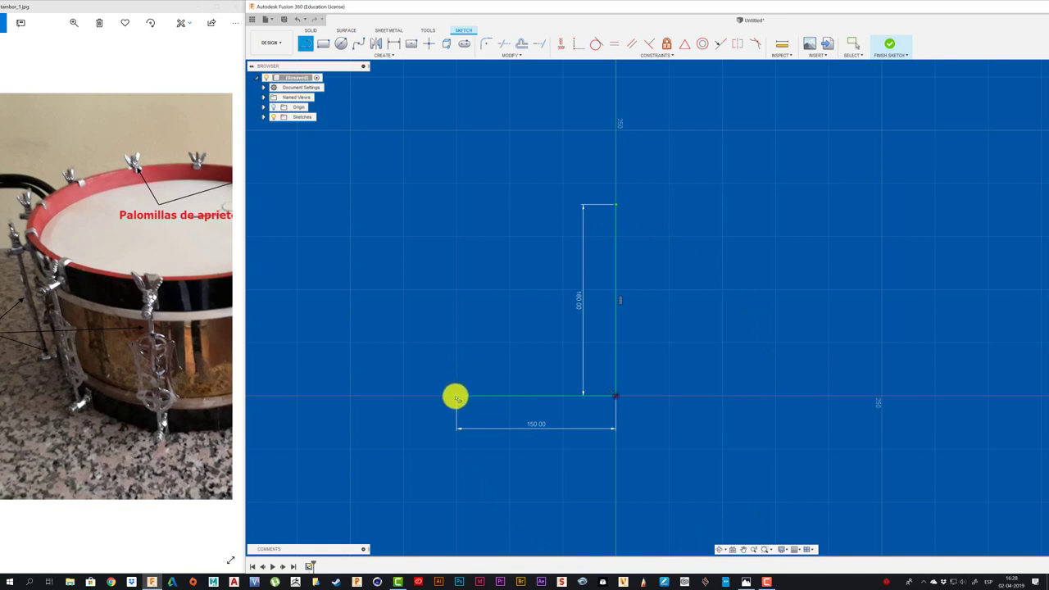
{"action": "left_click", "coordinate": [457, 398]}
{"action": "left_click", "coordinate": [457, 120]}
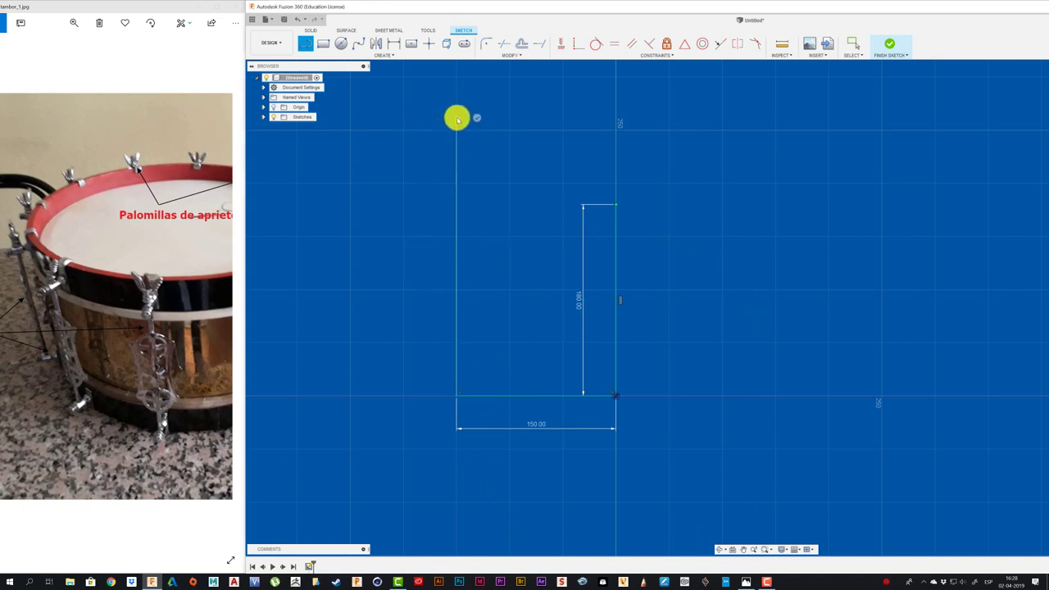
{"action": "right_click", "coordinate": [457, 120]}
{"action": "left_click", "coordinate": [487, 123]}
- Close the rectangle with a top edge and trim off the overhanging line stubs
{"action": "key", "text": "l"}
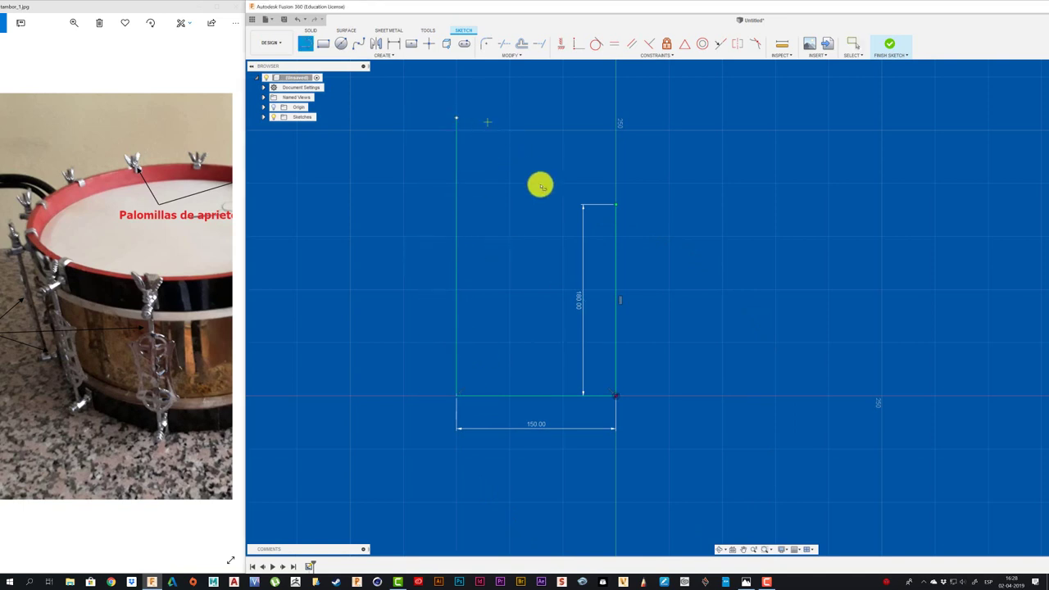
{"action": "left_click", "coordinate": [617, 204]}
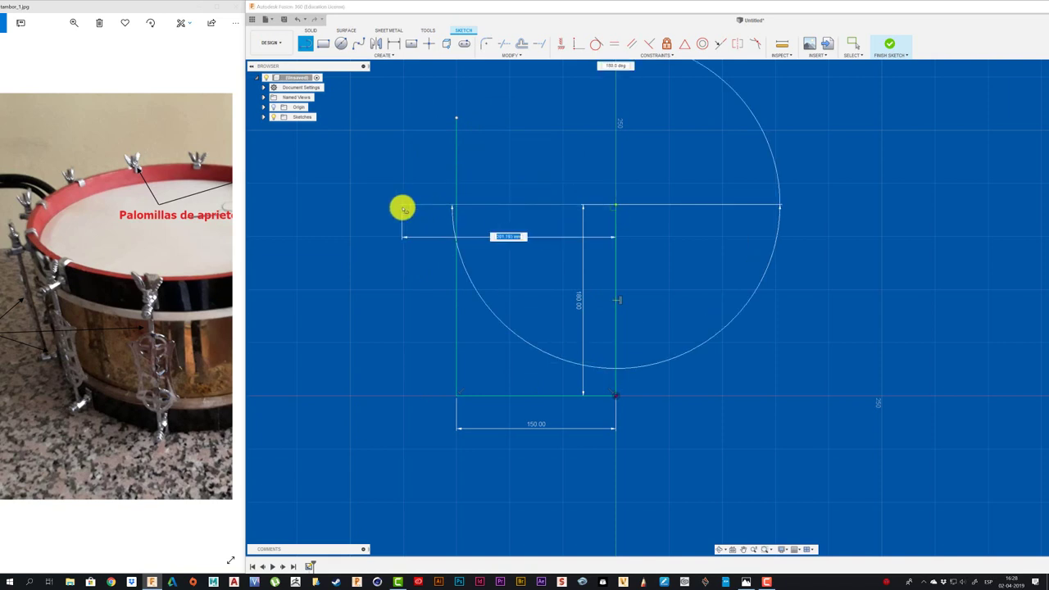
{"action": "left_click", "coordinate": [402, 206]}
{"action": "key", "text": "Escape"}
{"action": "key", "text": "t"}
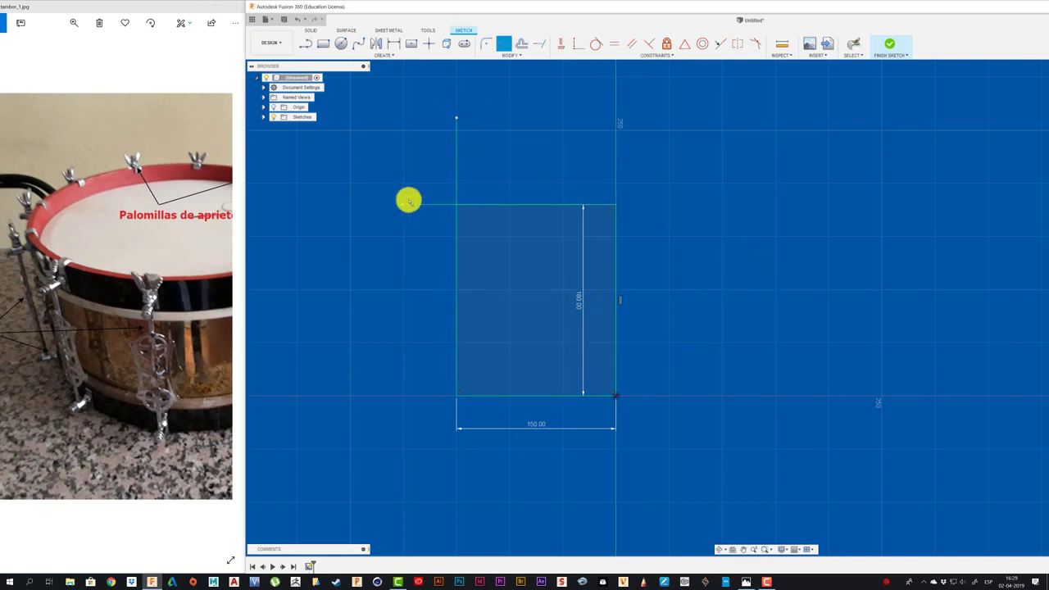
{"action": "left_click", "coordinate": [443, 205]}
{"action": "left_click", "coordinate": [457, 183]}
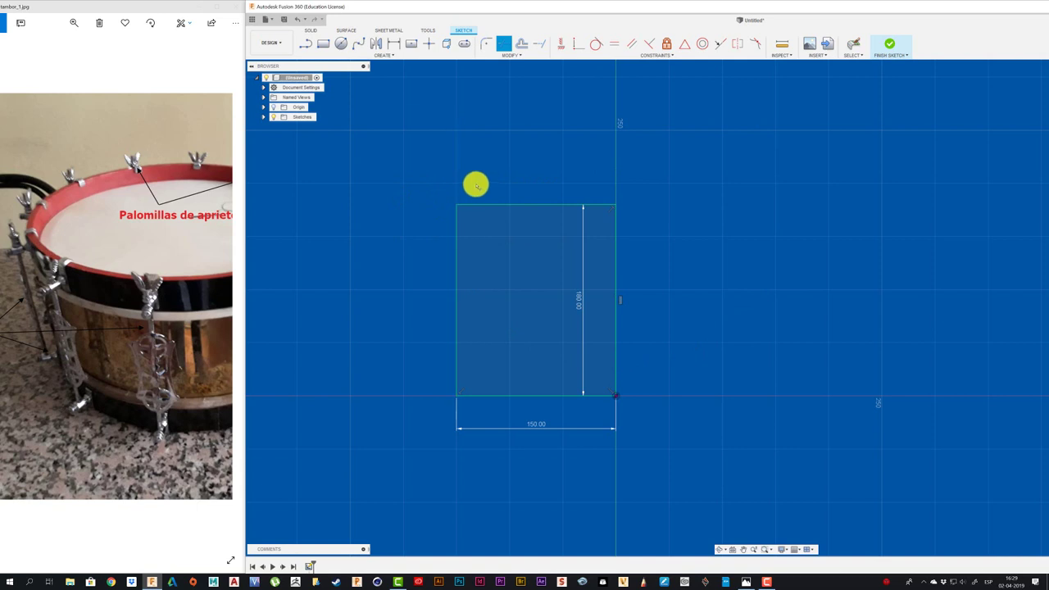
{"action": "scroll", "coordinate": [474, 185], "scroll_direction": "up", "scroll_amount": 2}
{"action": "scroll", "coordinate": [473, 184], "scroll_direction": "up", "scroll_amount": 3}
{"action": "scroll", "coordinate": [473, 185], "scroll_direction": "up", "scroll_amount": 3}
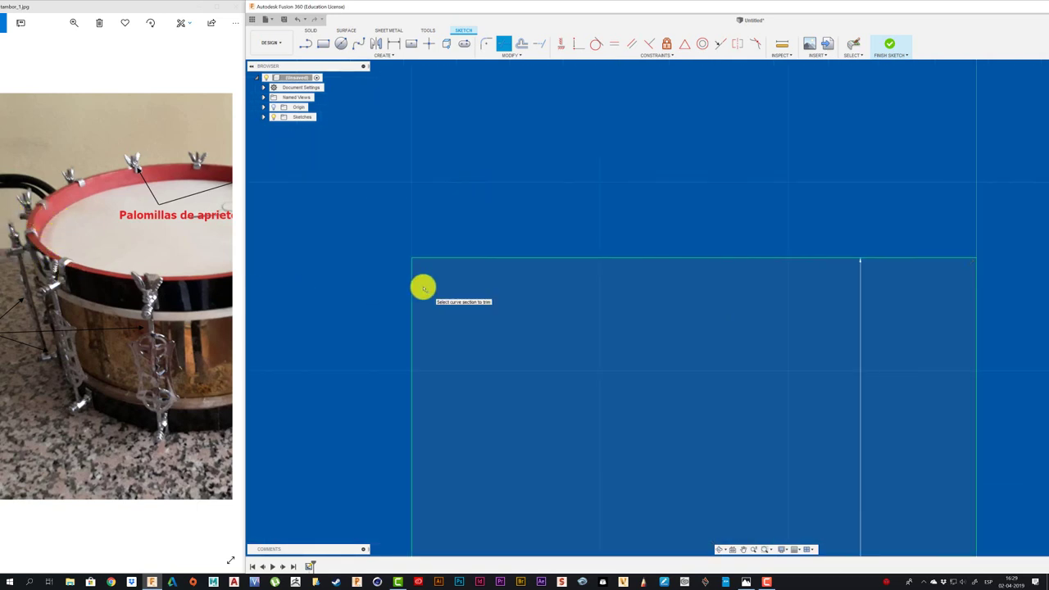
- Offset the rectangle outline 5 mm inward
{"action": "key", "text": "l"}
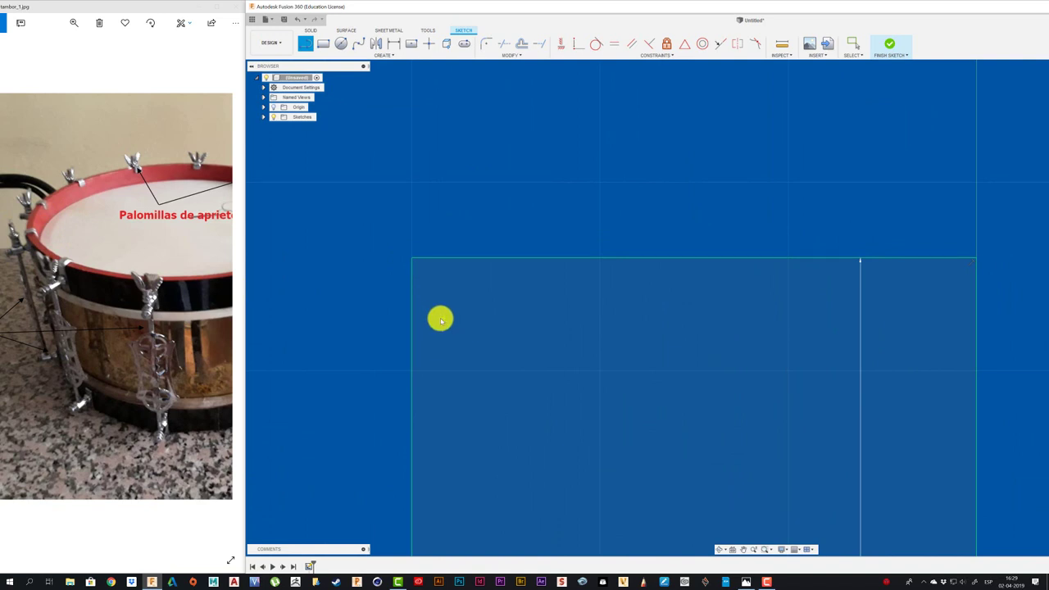
{"action": "key", "text": "o"}
{"action": "left_click", "coordinate": [413, 338]}
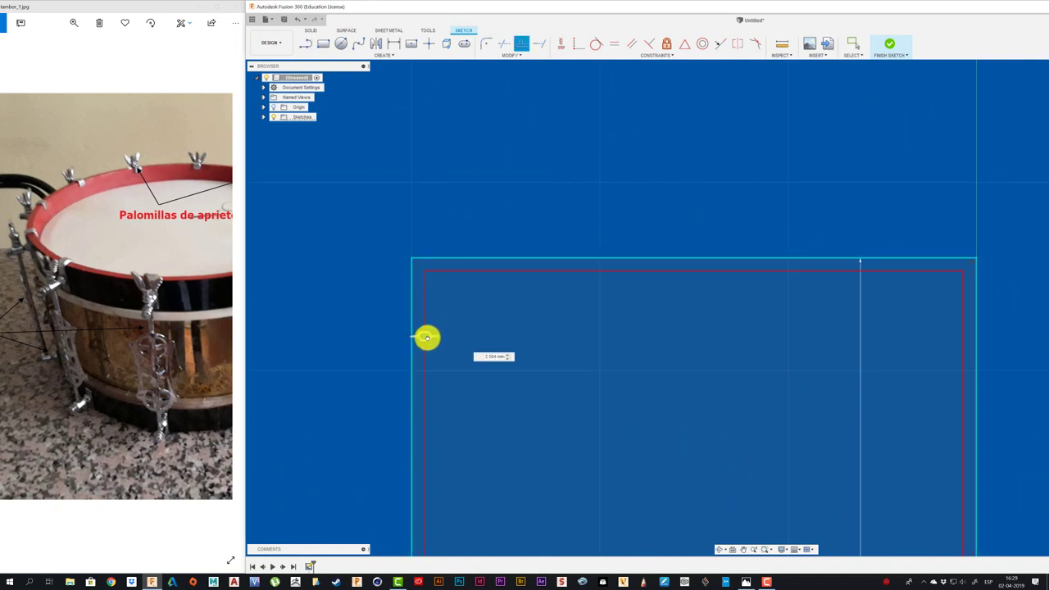
{"action": "type", "text": "5"}
{"action": "key", "text": "Return"}
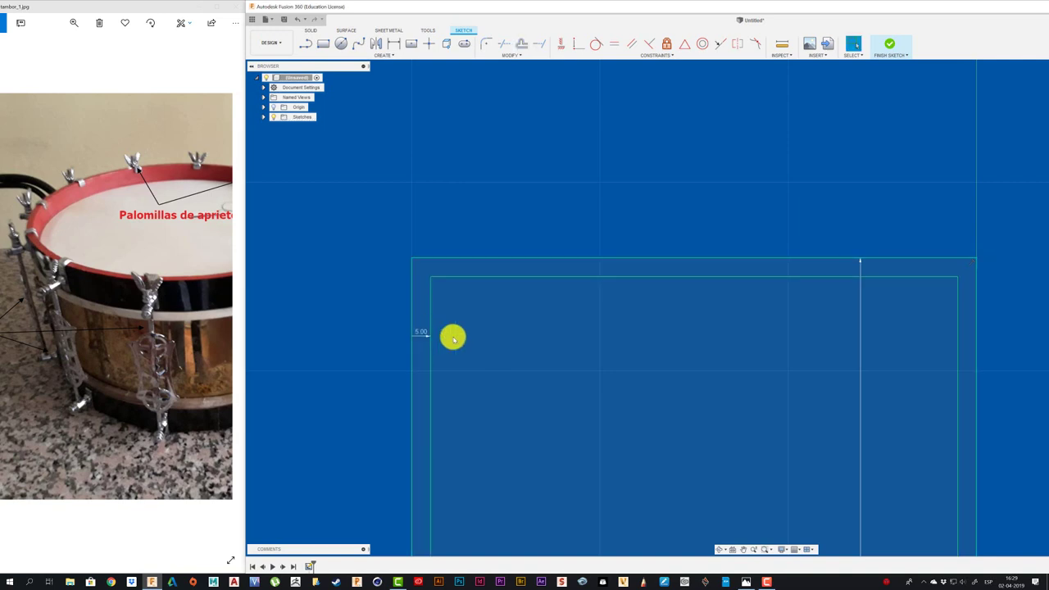
{"action": "scroll", "coordinate": [530, 331], "scroll_direction": "down", "scroll_amount": 1}
{"action": "scroll", "coordinate": [531, 332], "scroll_direction": "down", "scroll_amount": 1}
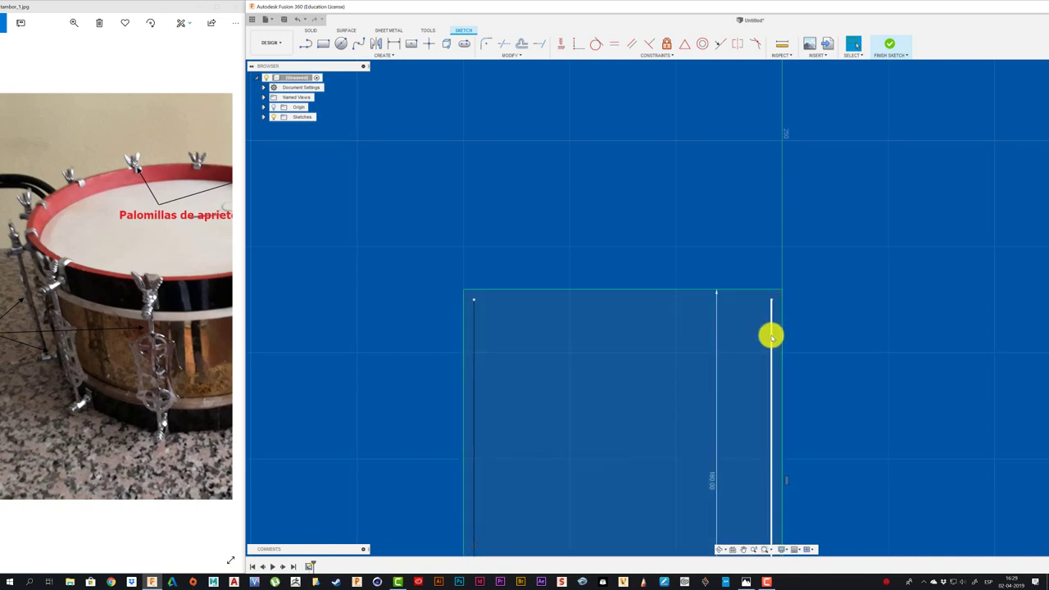
- Bring the full profile and its 150 dimension into view, then activate Trim and zoom in
{"action": "middle_click_drag", "start_coordinate": [790, 503], "coordinate": [754, 294]}
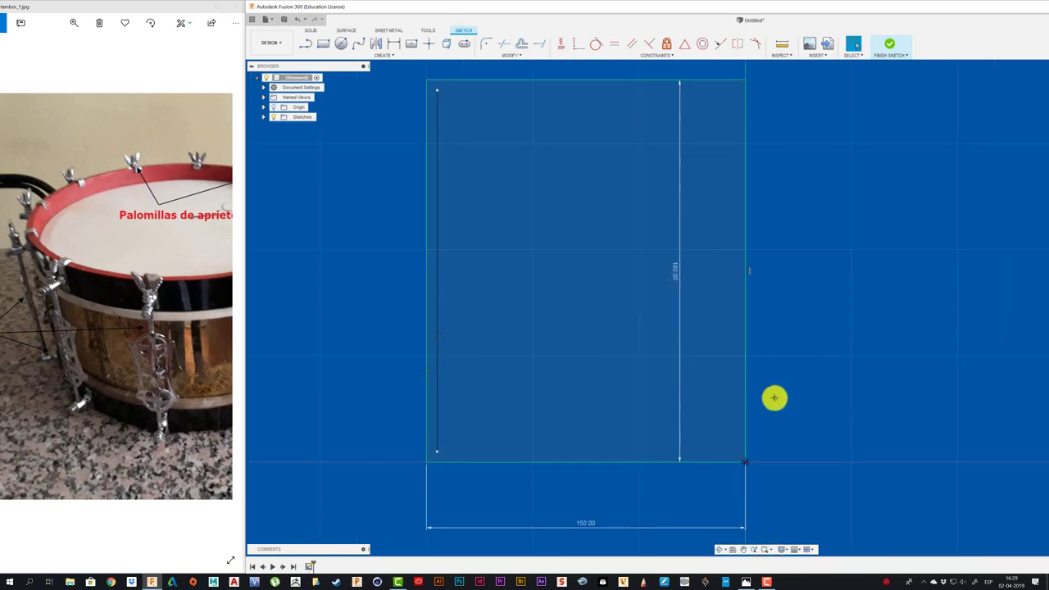
{"action": "scroll", "coordinate": [773, 398], "scroll_direction": "down", "scroll_amount": 1}
{"action": "middle_click_drag", "start_coordinate": [444, 133], "coordinate": [429, 90]}
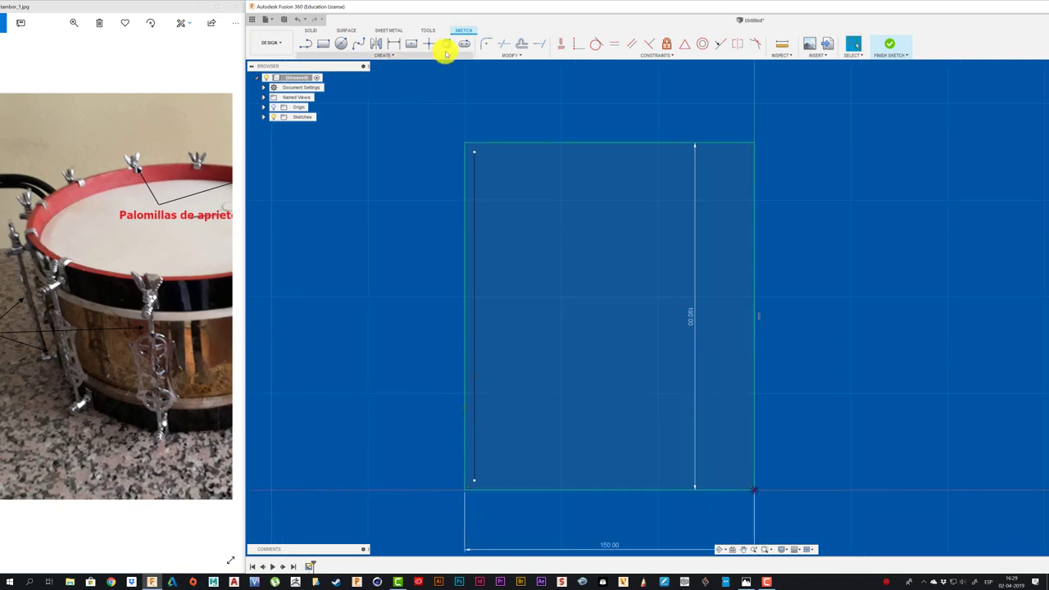
{"action": "left_click", "coordinate": [532, 53]}
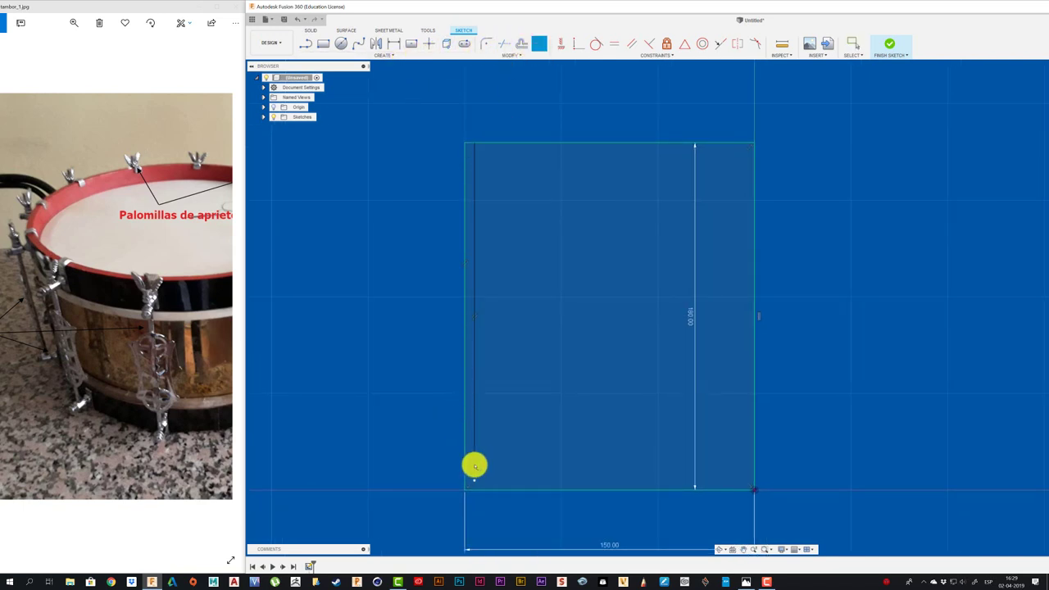
{"action": "scroll", "coordinate": [404, 218], "scroll_direction": "up", "scroll_amount": 1}
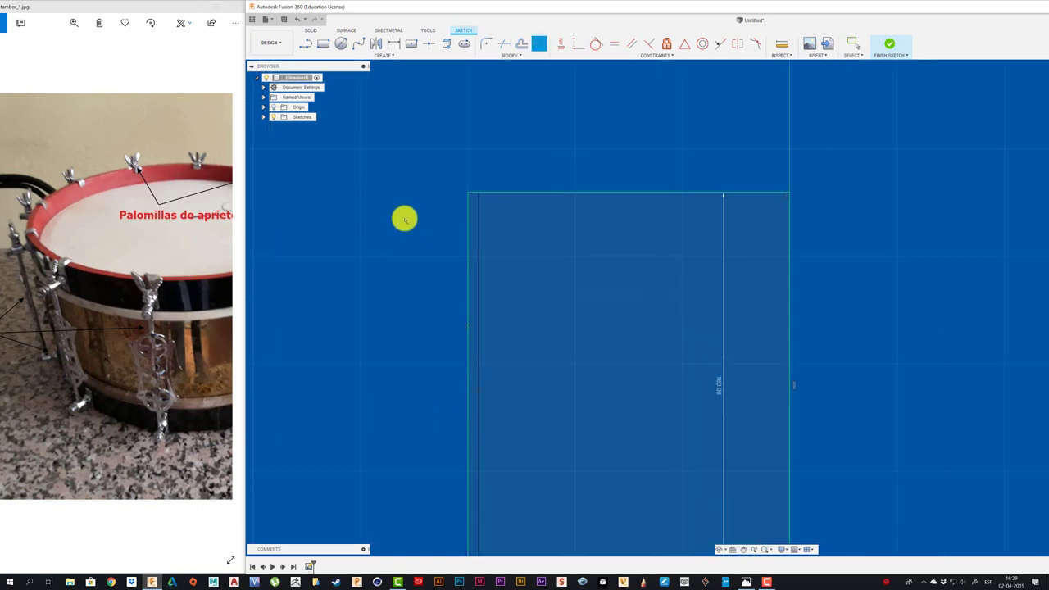
{"action": "scroll", "coordinate": [404, 219], "scroll_direction": "up", "scroll_amount": 1}
{"action": "scroll", "coordinate": [405, 220], "scroll_direction": "up", "scroll_amount": 1}
- Draw a short angled line from the top-left corner and delete the stray horizontal segment
{"action": "key", "text": "l"}
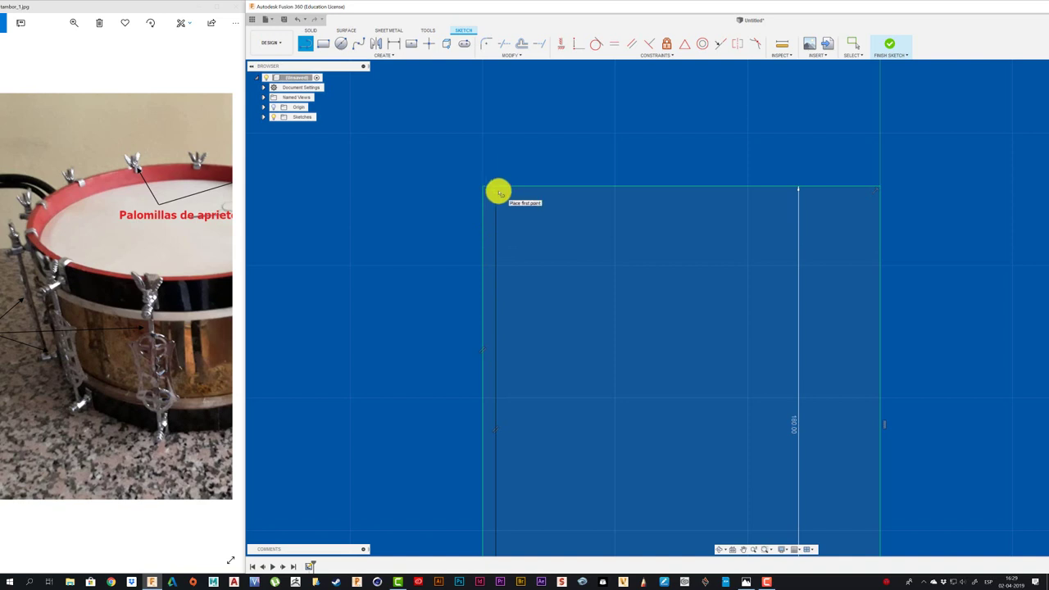
{"action": "left_click", "coordinate": [498, 192]}
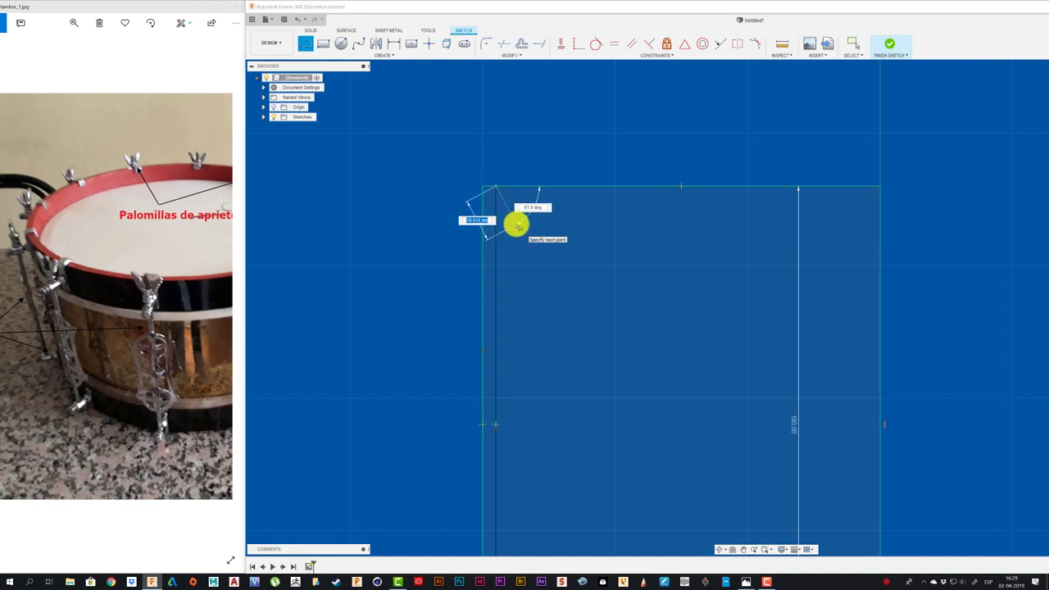
{"action": "left_click", "coordinate": [517, 225]}
{"action": "left_click", "coordinate": [812, 223]}
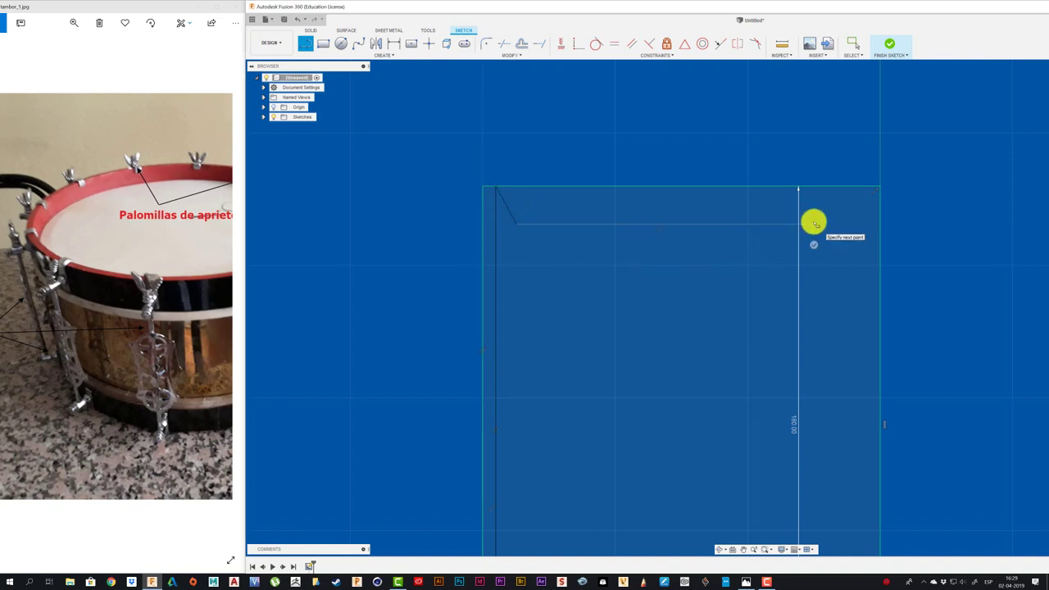
{"action": "key", "text": "Escape"}
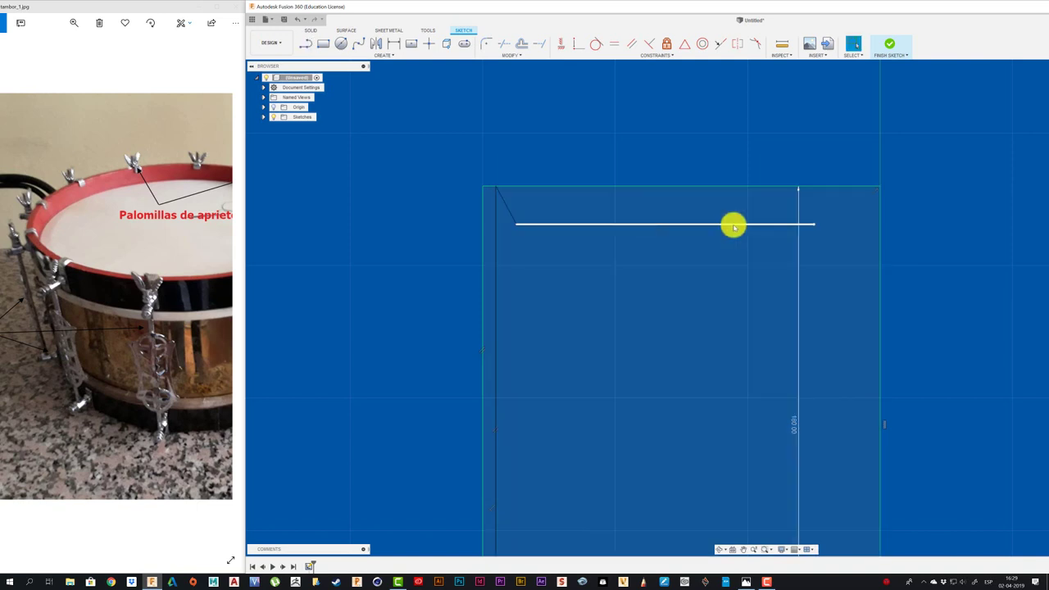
{"action": "left_click", "coordinate": [732, 224]}
{"action": "key", "text": "Delete"}
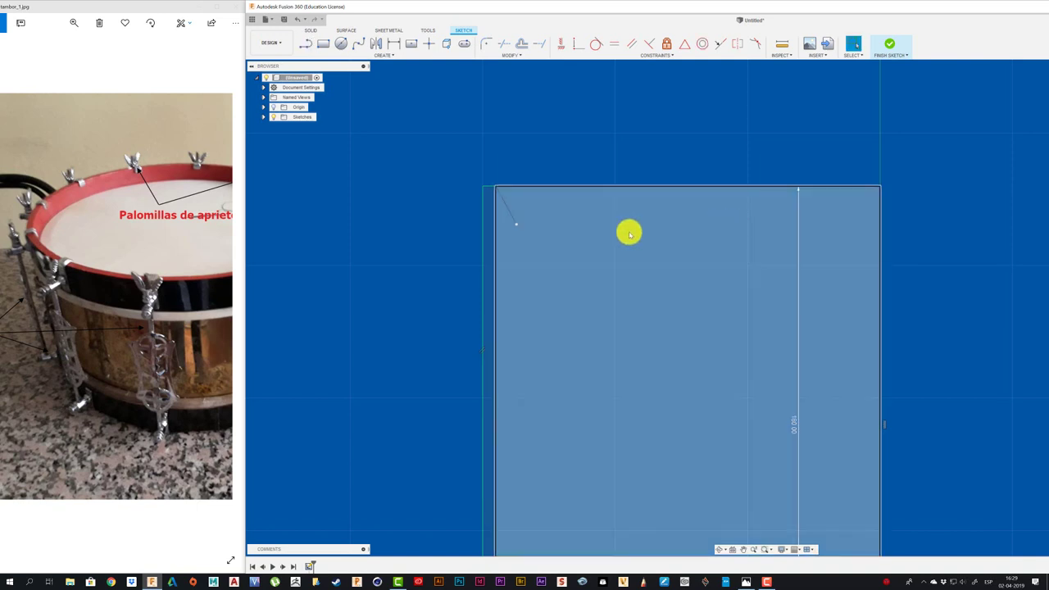
- Dimension the upper angled line at 30°
{"action": "key", "text": "d"}
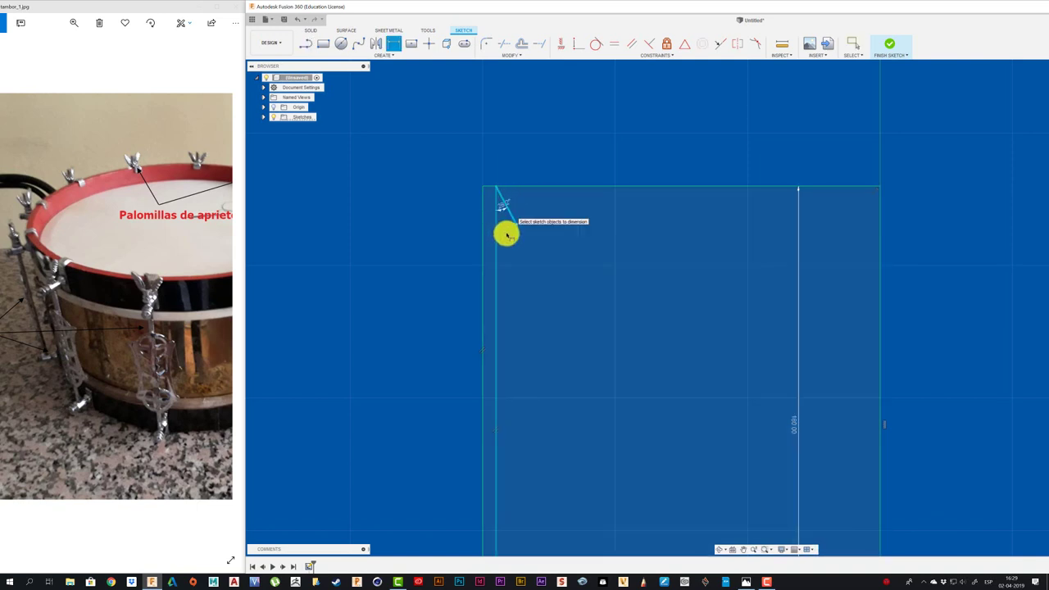
{"action": "left_click", "coordinate": [506, 236]}
{"action": "left_click", "coordinate": [508, 239]}
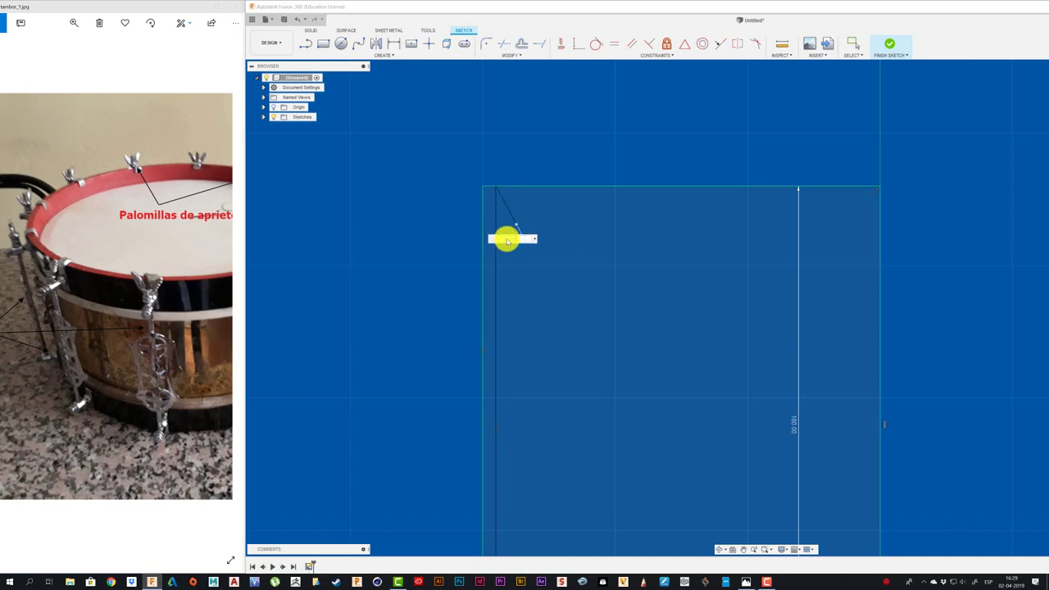
{"action": "key", "text": "Return"}
{"action": "scroll", "coordinate": [442, 246], "scroll_direction": "down", "scroll_amount": 2}
{"action": "mouse_move", "coordinate": [415, 259]}
{"action": "middle_mouse_down"}
{"action": "mouse_move", "coordinate": [415, 171]}
{"action": "mouse_move", "coordinate": [411, 262]}
{"action": "middle_mouse_up"}
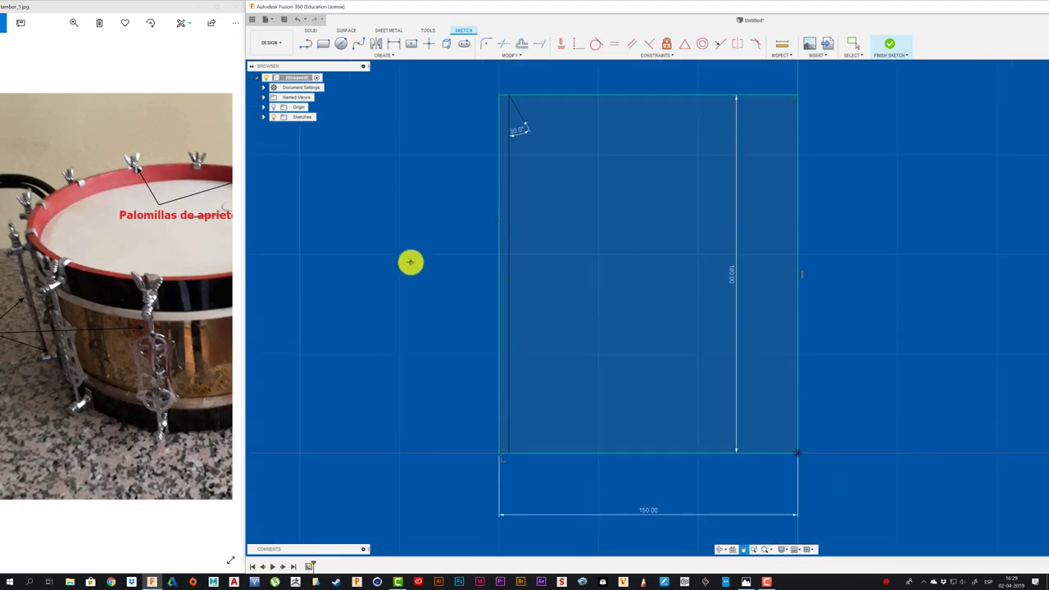
- Draw the lower angled line from the bottom-left corner at 30°
{"action": "key", "text": "l"}
{"action": "left_click", "coordinate": [509, 455]}
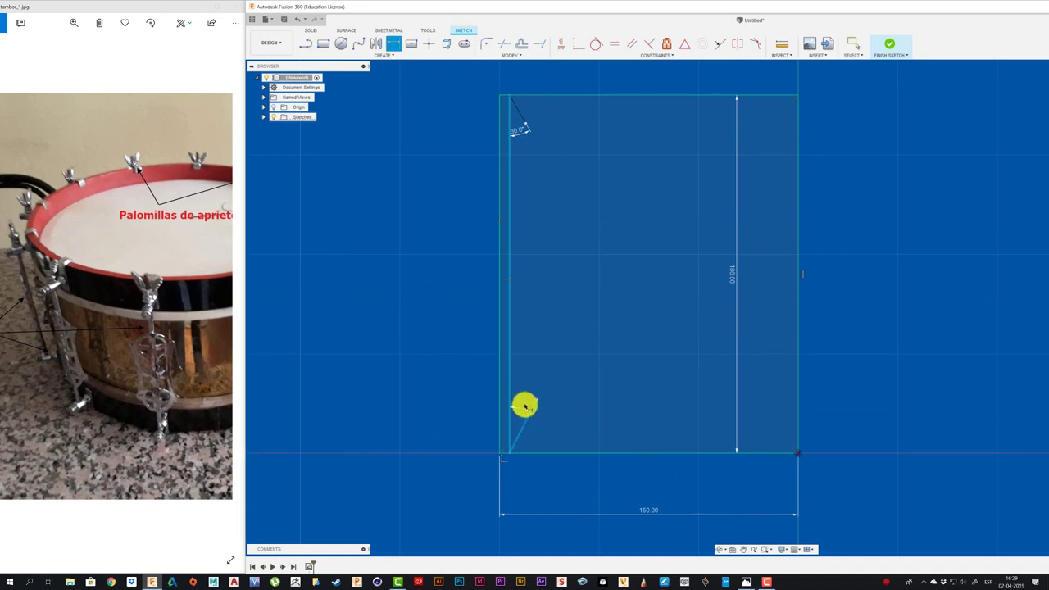
{"action": "left_click", "coordinate": [526, 405]}
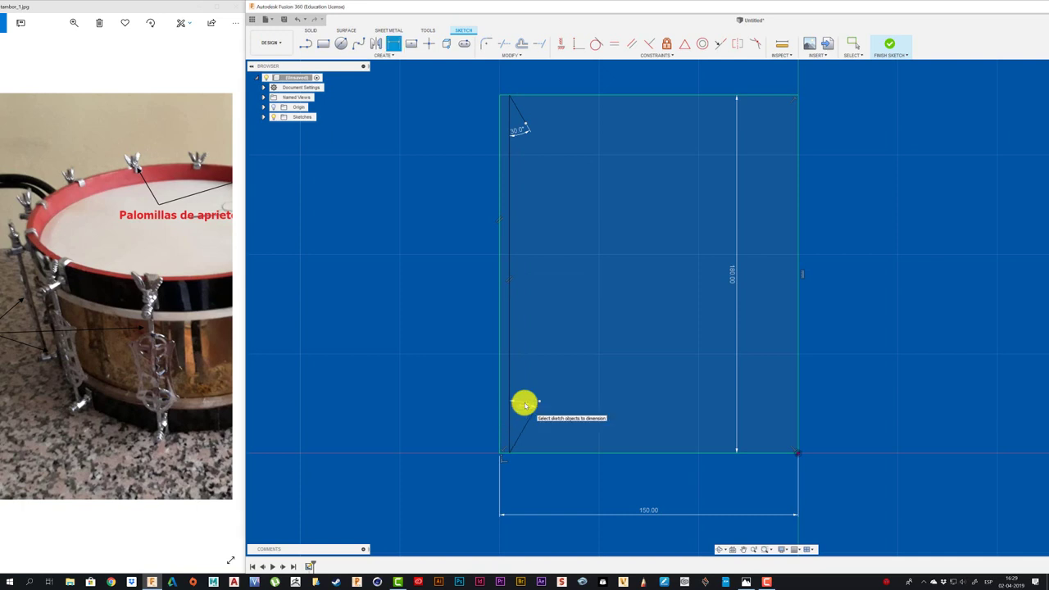
{"action": "key", "text": "Return"}
{"action": "middle_click_drag", "start_coordinate": [566, 288], "coordinate": [564, 358]}
{"action": "scroll", "coordinate": [565, 348], "scroll_direction": "up", "scroll_amount": 2}
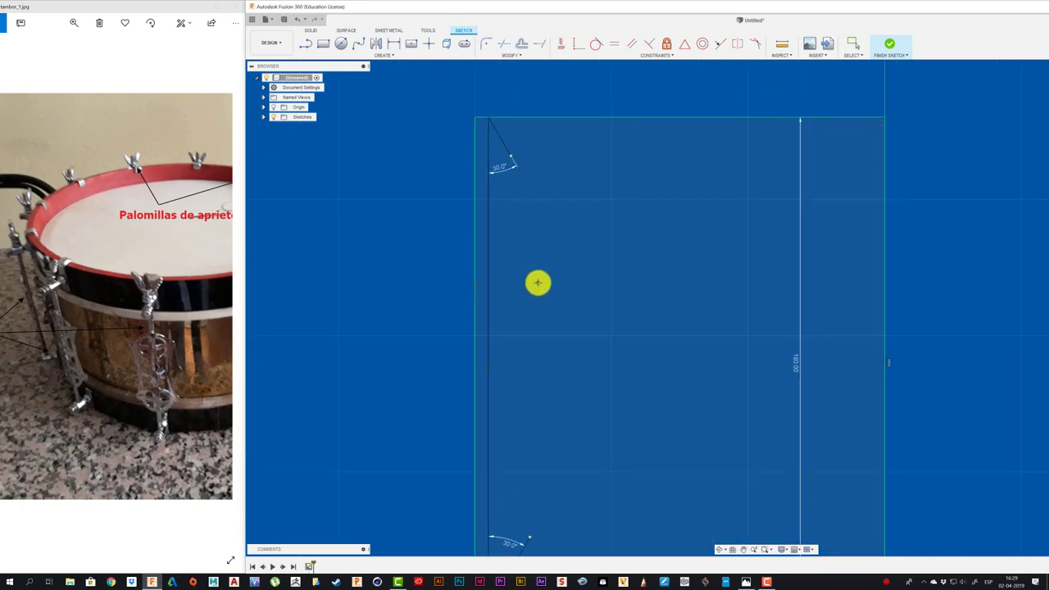
{"action": "middle_click_drag", "start_coordinate": [536, 283], "coordinate": [504, 267]}
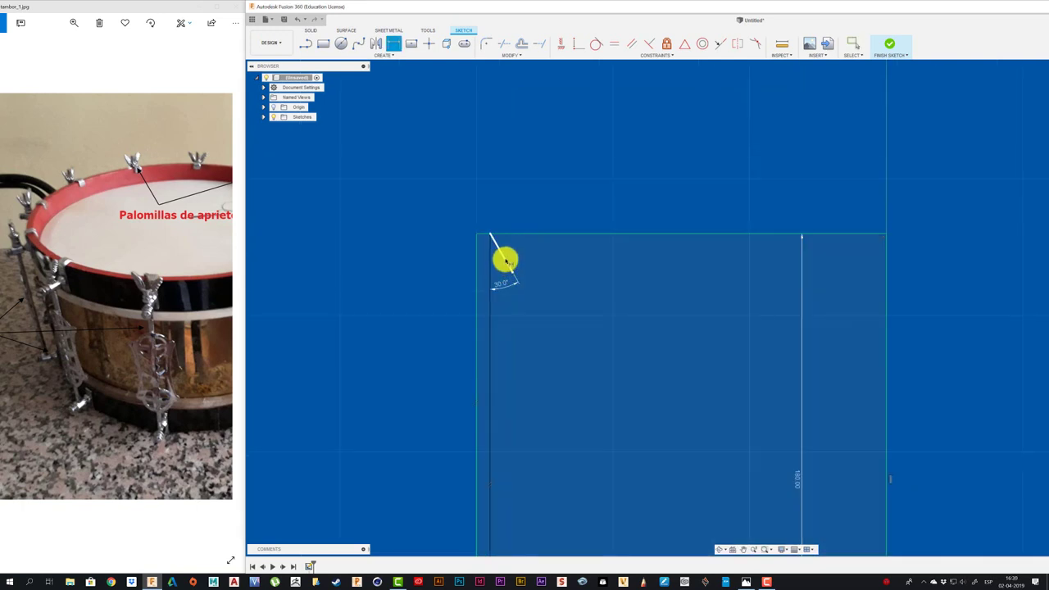
- Dimension the upper angled line and run a horizontal line from its end past the right edge
{"action": "left_click", "coordinate": [512, 251]}
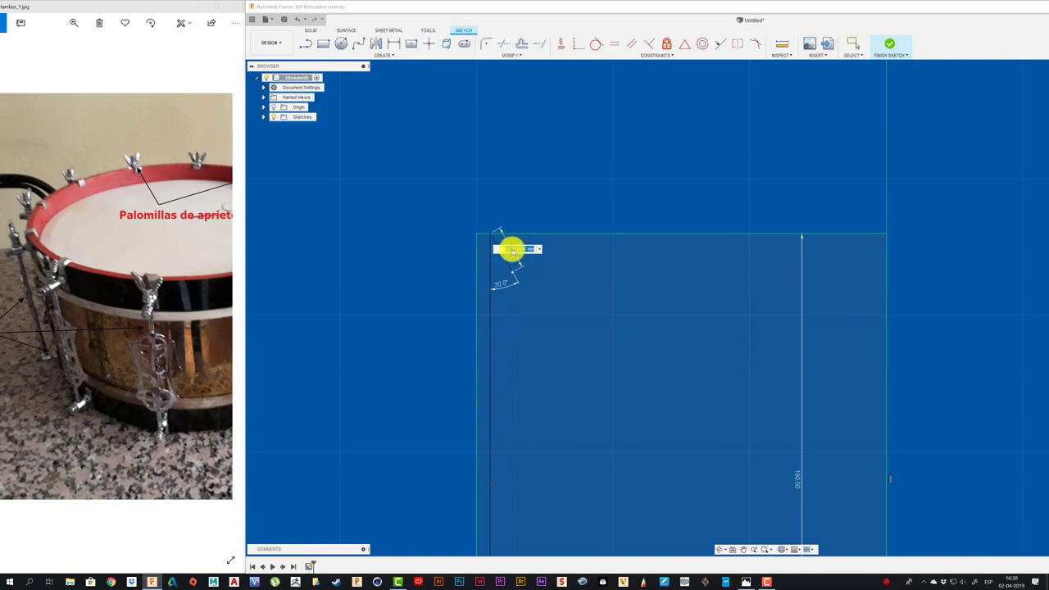
{"action": "scroll", "coordinate": [539, 265], "scroll_direction": "up", "scroll_amount": 1}
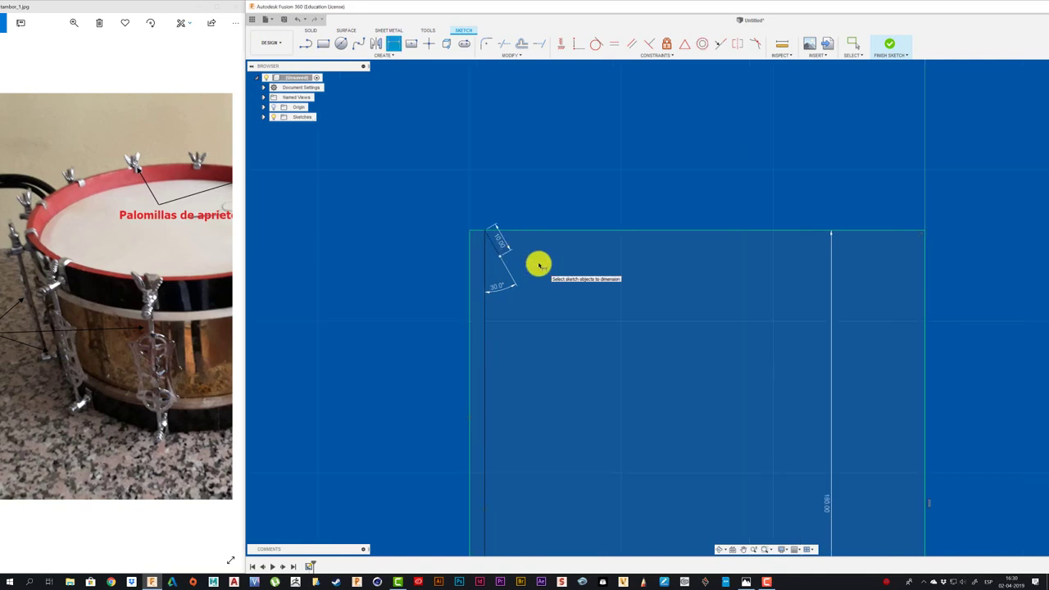
{"action": "key", "text": "l"}
{"action": "left_click", "coordinate": [498, 255]}
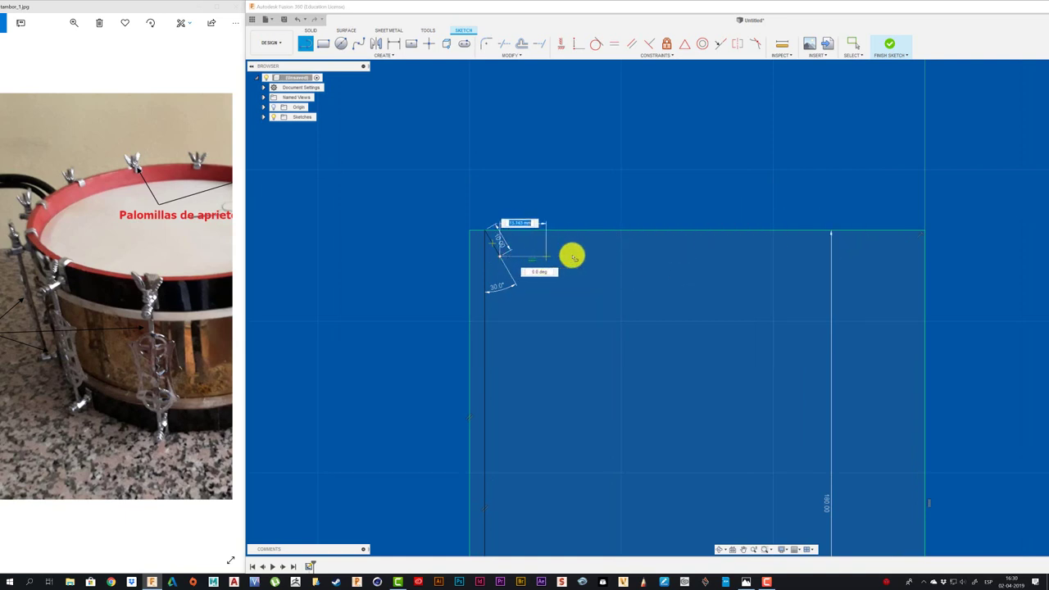
{"action": "left_click", "coordinate": [941, 256]}
{"action": "key", "text": "Escape"}
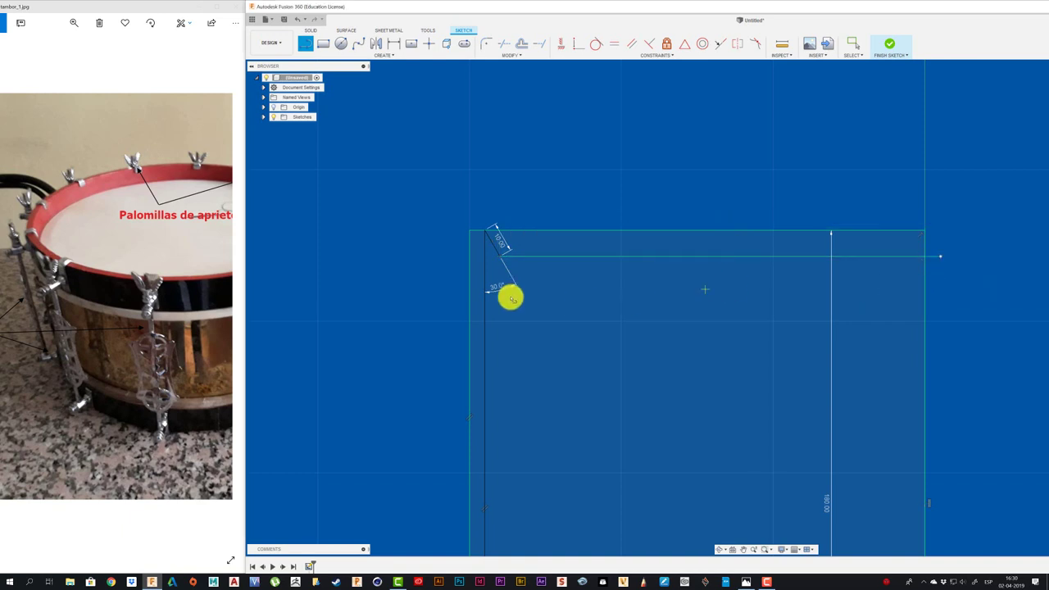
- Set the lower angled line's length to 10
{"action": "scroll", "coordinate": [511, 293], "scroll_direction": "down", "scroll_amount": 2}
{"action": "middle_click_drag", "start_coordinate": [539, 380], "coordinate": [520, 244]}
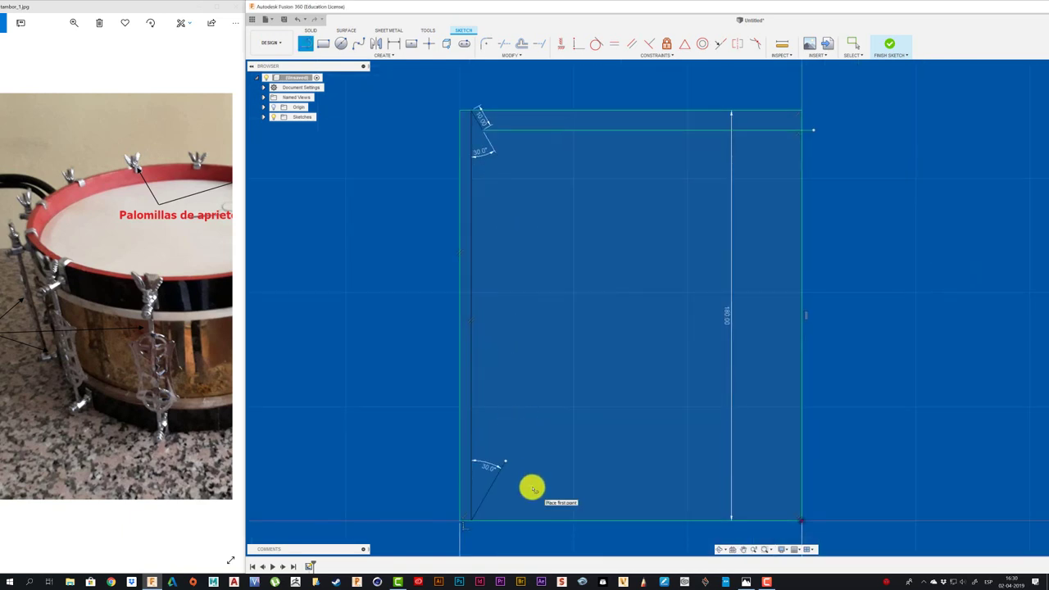
{"action": "key", "text": "d"}
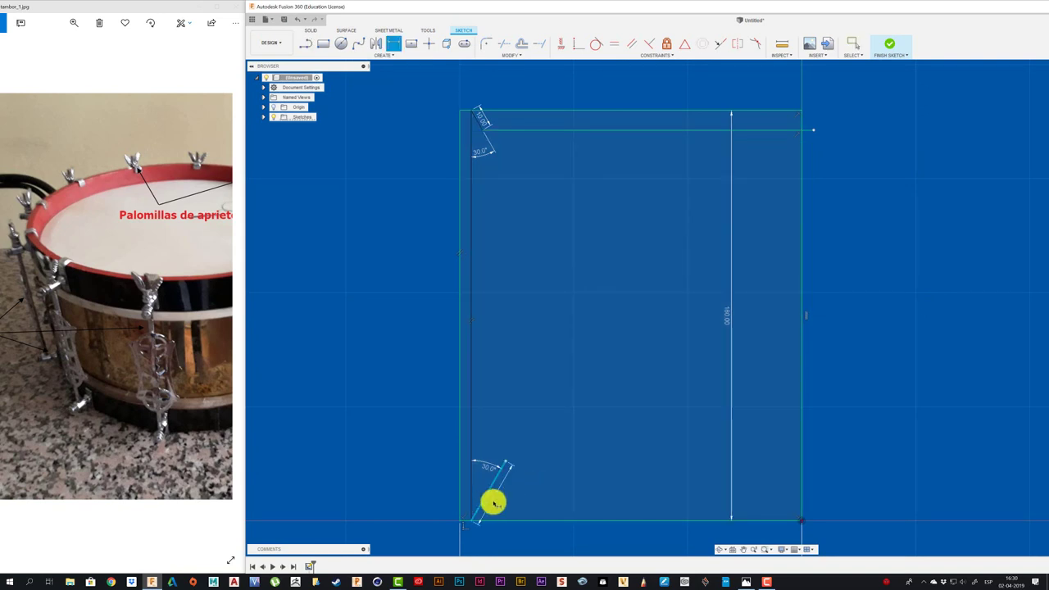
{"action": "double_click", "coordinate": [498, 500]}
{"action": "type", "text": "10"}
{"action": "key", "text": "Return"}
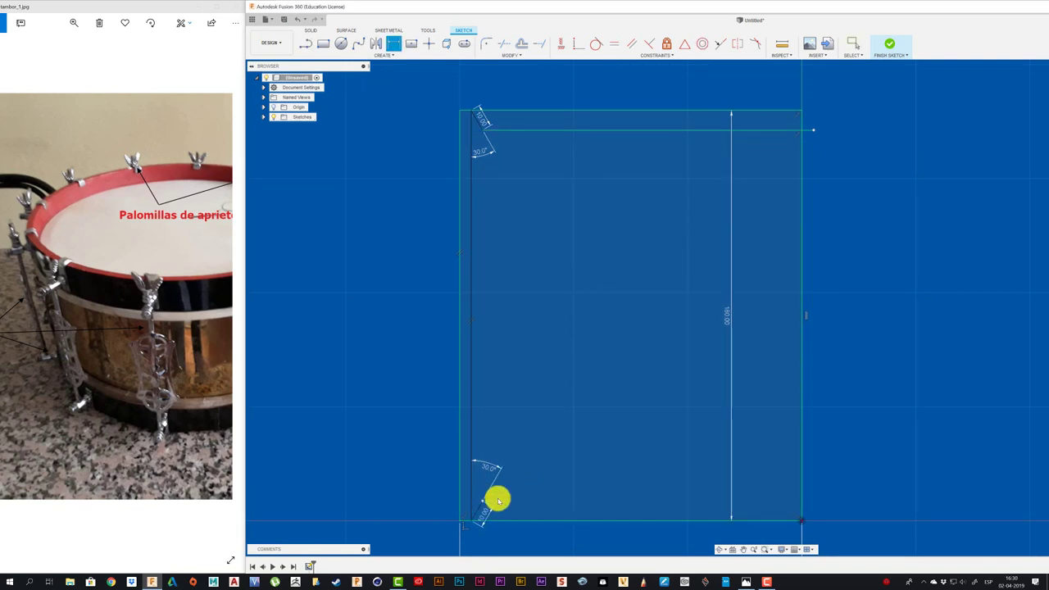
- Draw a horizontal line from the lower angled line's end past the right edge
{"action": "key", "text": "l"}
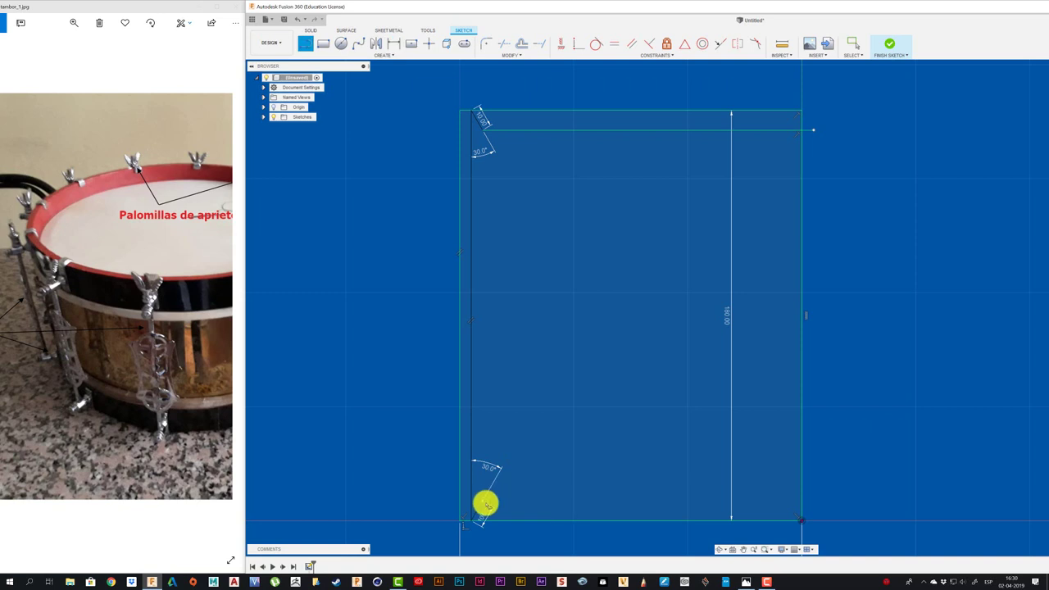
{"action": "left_click", "coordinate": [484, 501]}
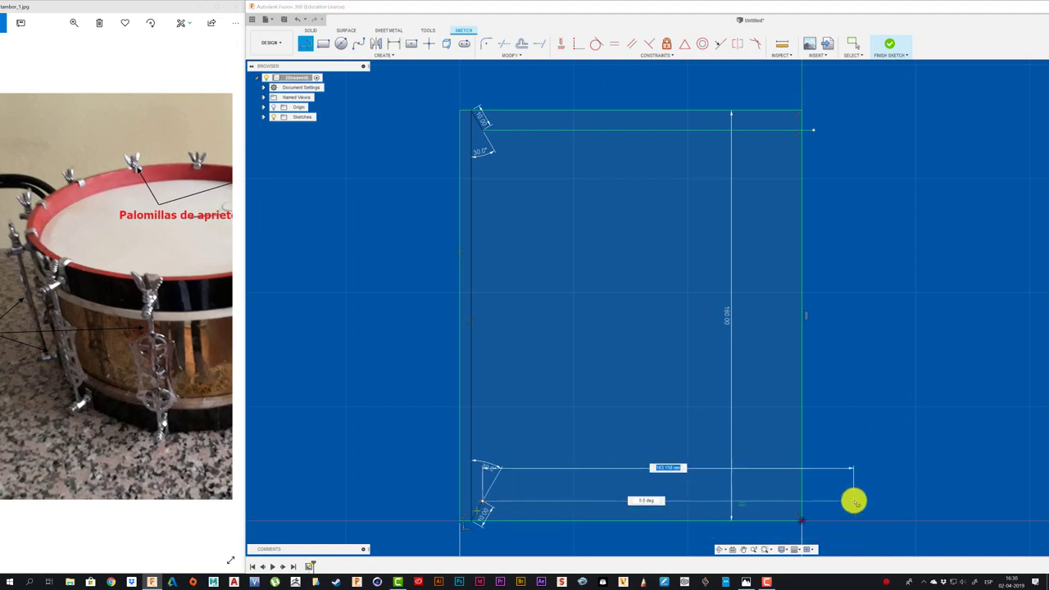
{"action": "left_click", "coordinate": [854, 500]}
{"action": "scroll", "coordinate": [885, 471], "scroll_direction": "down", "scroll_amount": 2}
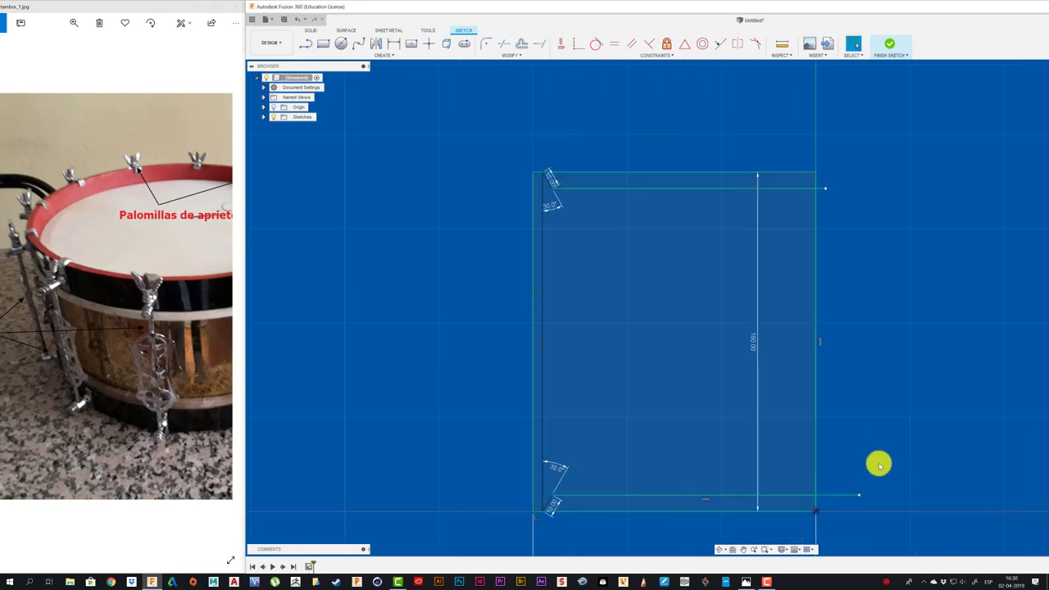
{"action": "middle_click_drag", "start_coordinate": [856, 430], "coordinate": [793, 420]}
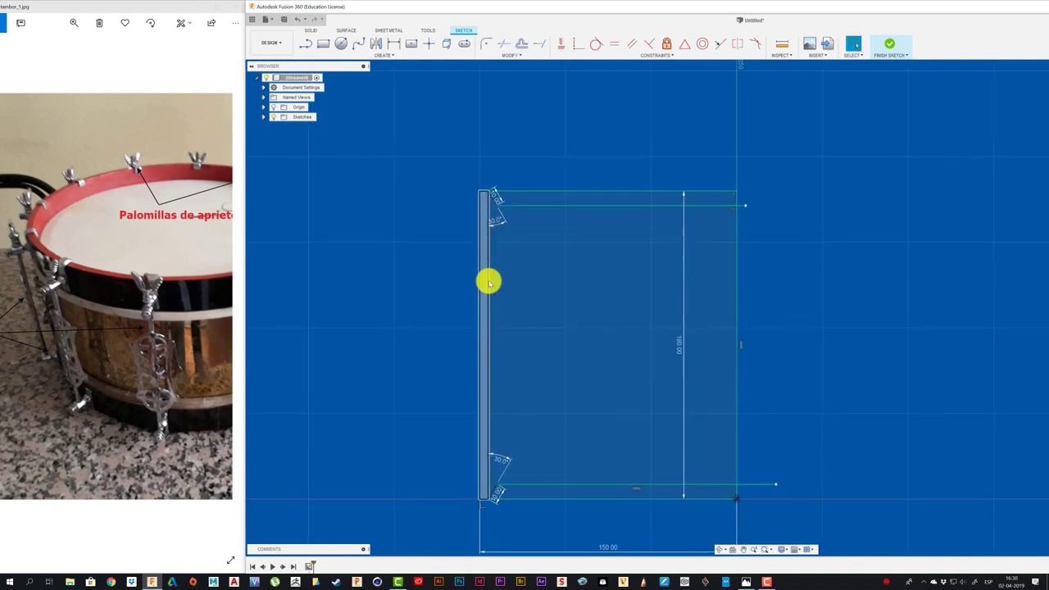
- Delete the left vertical line and trim away the excess top and bottom line segments
{"action": "left_click", "coordinate": [489, 282]}
{"action": "key", "text": "Delete"}
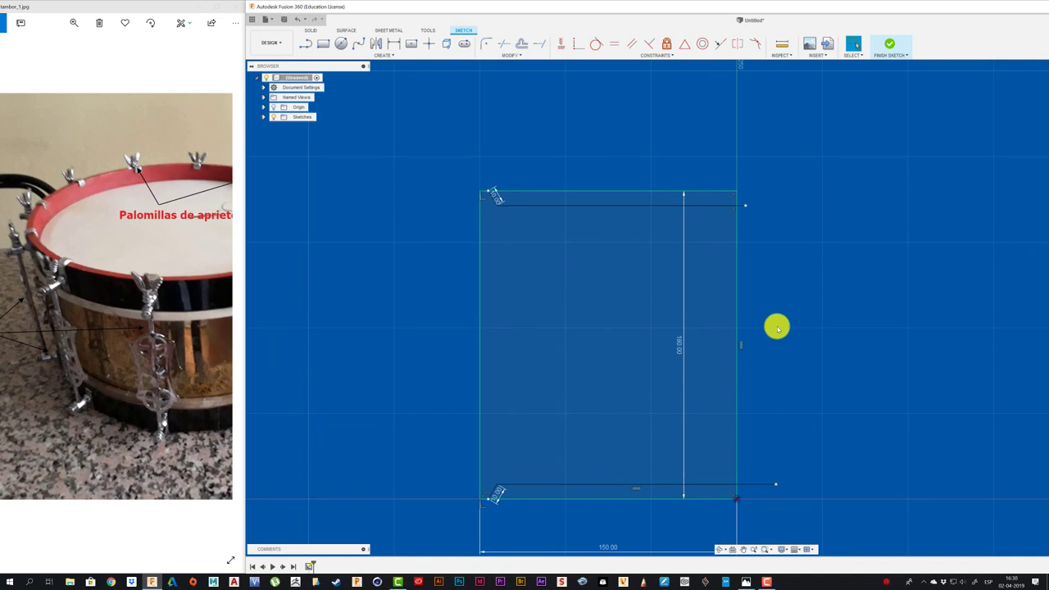
{"action": "key", "text": "t"}
{"action": "left_click", "coordinate": [750, 485]}
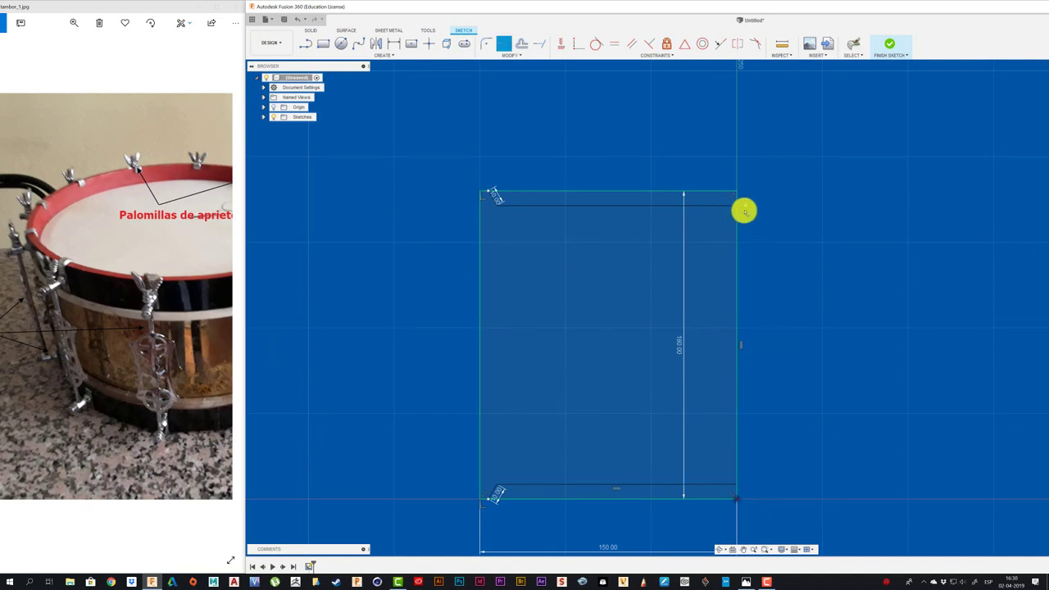
{"action": "left_click", "coordinate": [646, 192]}
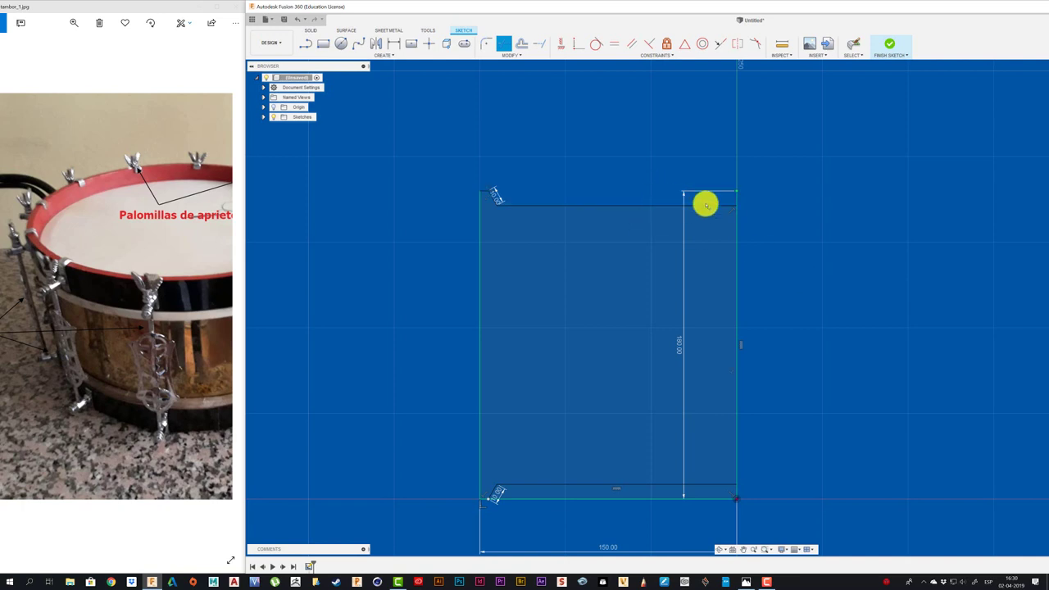
{"action": "left_click", "coordinate": [630, 498]}
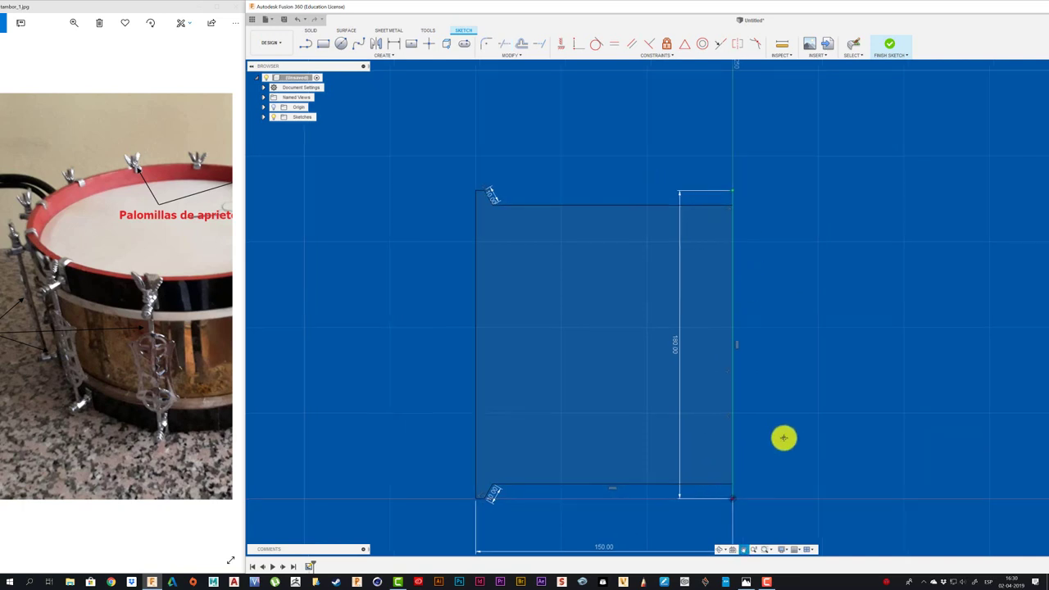
{"action": "middle_click_drag", "start_coordinate": [784, 438], "coordinate": [765, 430]}
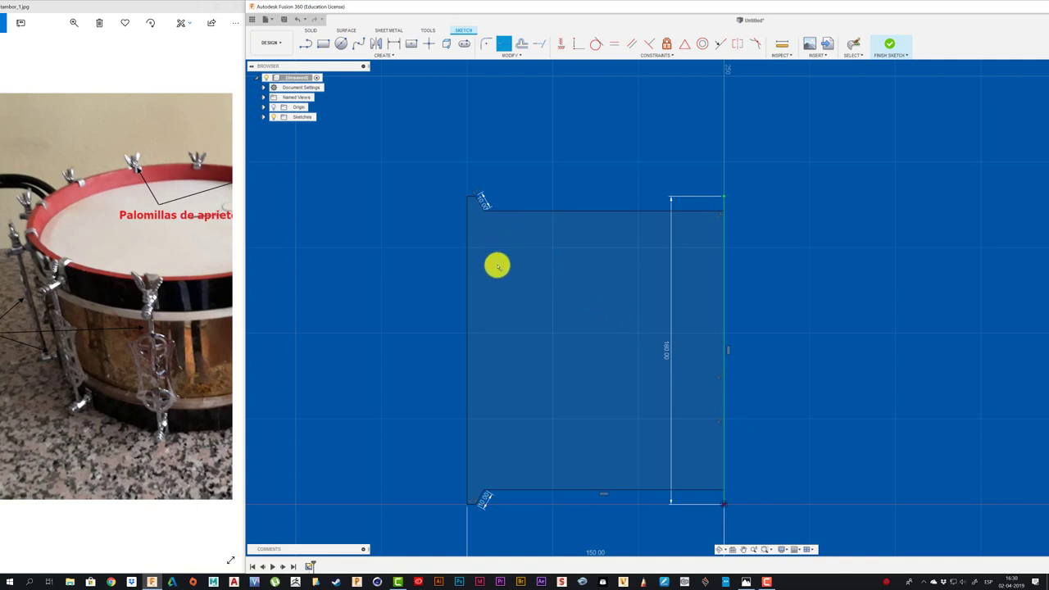
{"action": "middle_click_drag", "start_coordinate": [491, 235], "coordinate": [497, 237]}
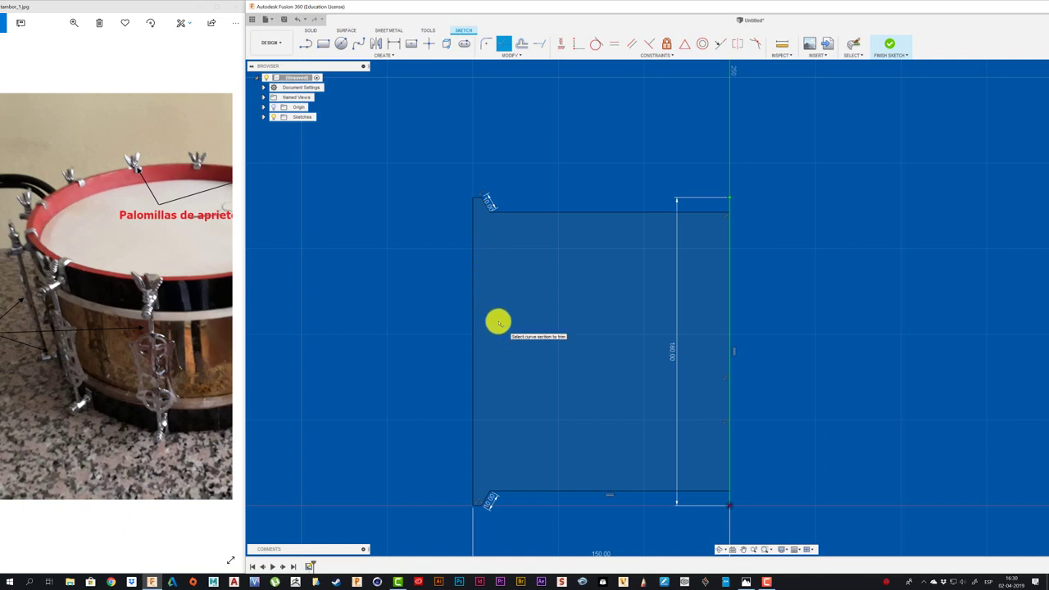
- Draw a vertical line inside the left edge and trim away the rectangle's top and bottom segments
{"action": "key", "text": "l"}
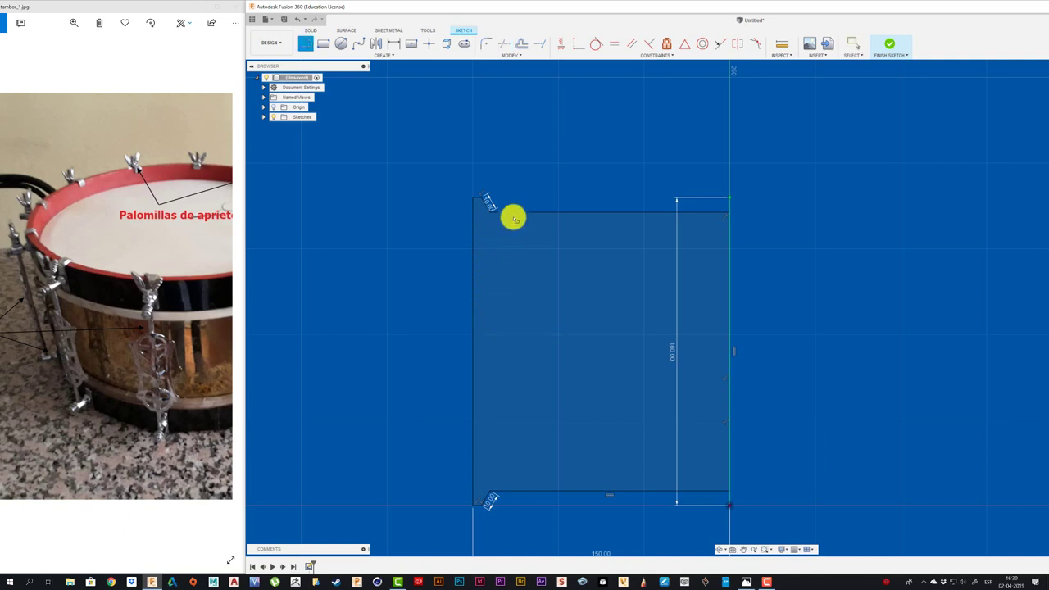
{"action": "left_click", "coordinate": [502, 200]}
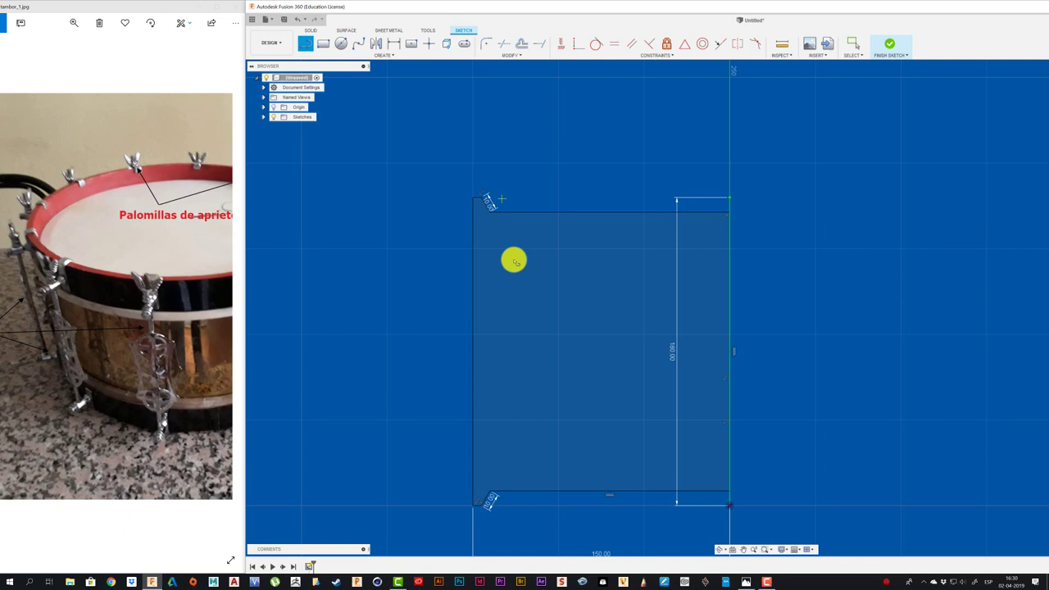
{"action": "left_click", "coordinate": [502, 506]}
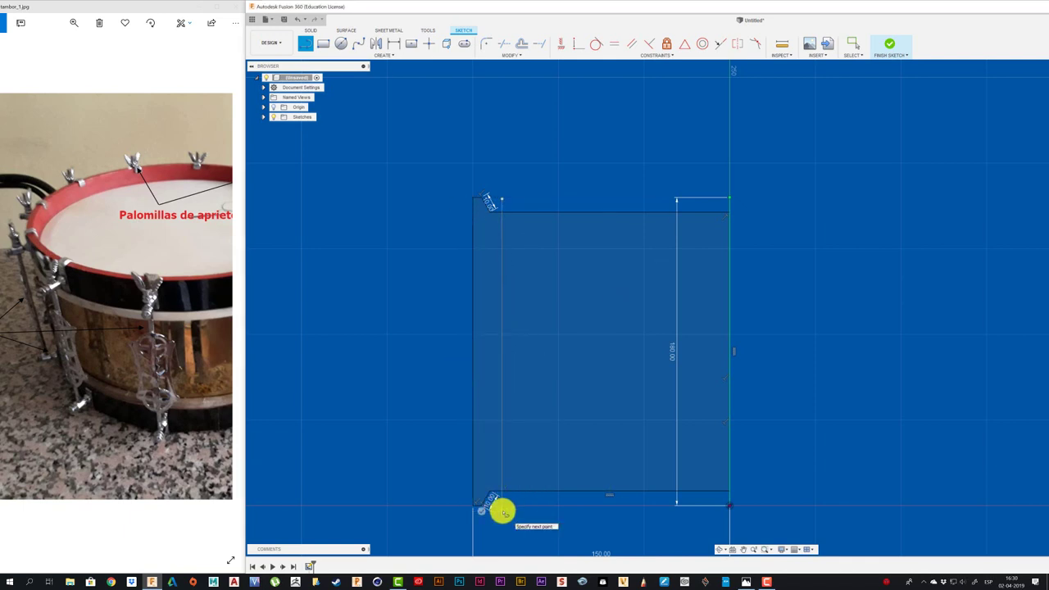
{"action": "key", "text": "Escape"}
{"action": "key", "text": "t"}
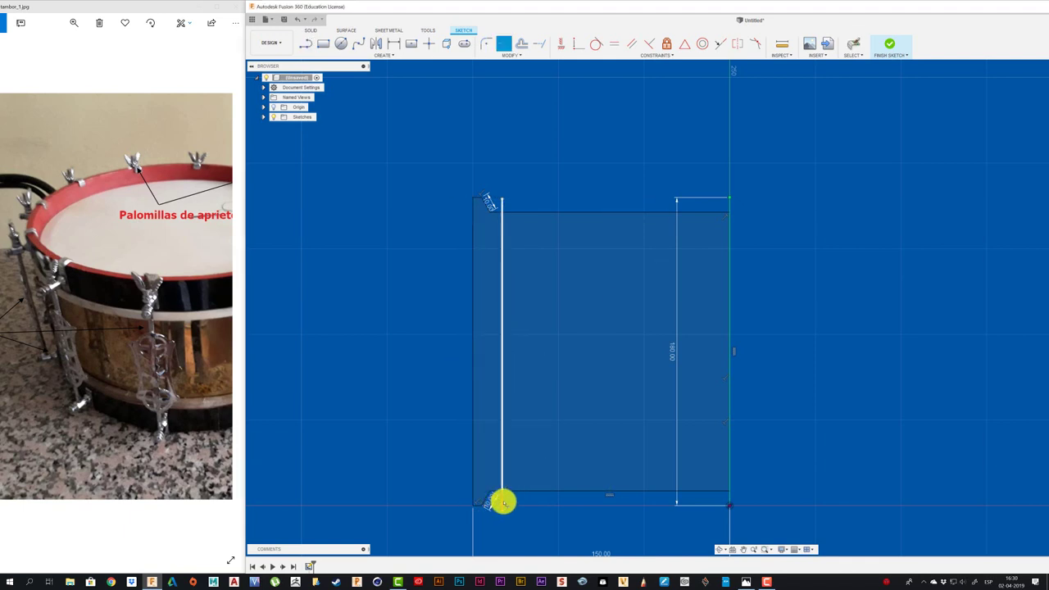
{"action": "left_click", "coordinate": [523, 346]}
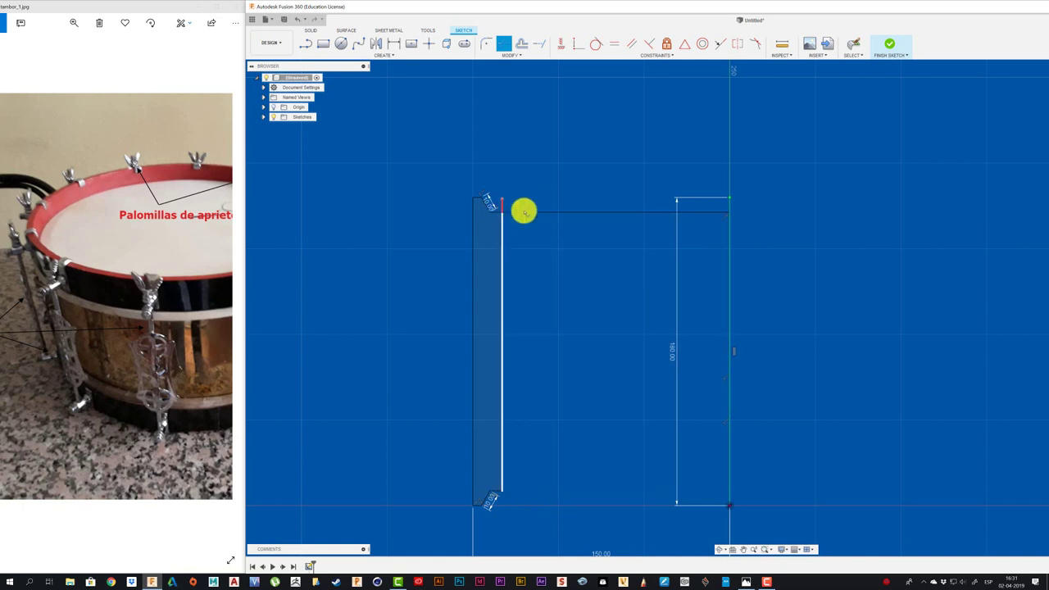
{"action": "left_click", "coordinate": [524, 212]}
{"action": "left_click", "coordinate": [548, 212]}
{"action": "key", "text": "Escape"}
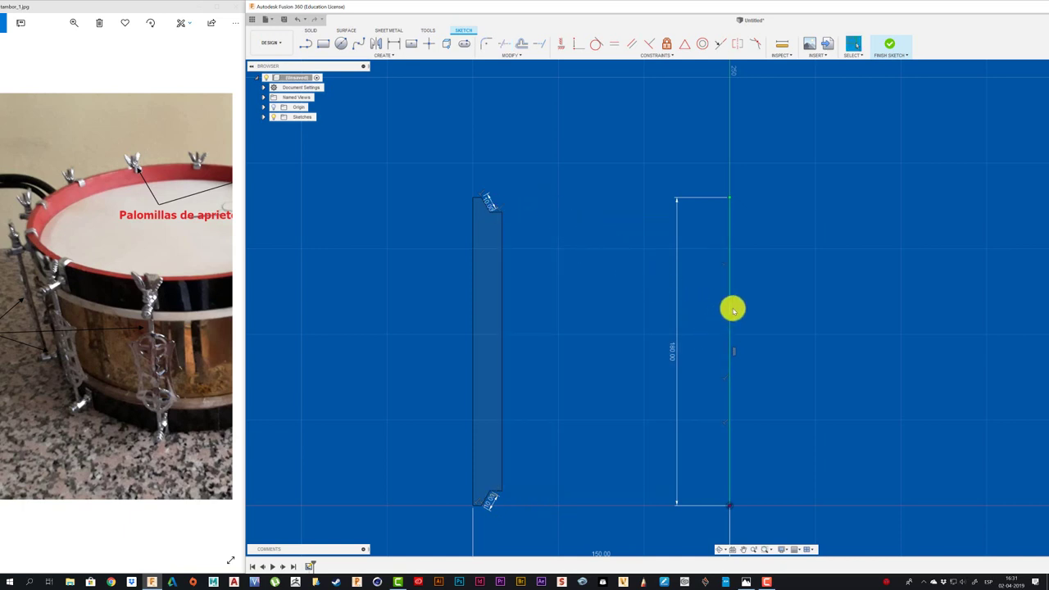
{"action": "left_click", "coordinate": [729, 308]}
- Resize the Fusion window to sit beside the drum reference photo and recentre the profile
{"action": "scroll", "coordinate": [827, 271], "scroll_direction": "down", "scroll_amount": 1}
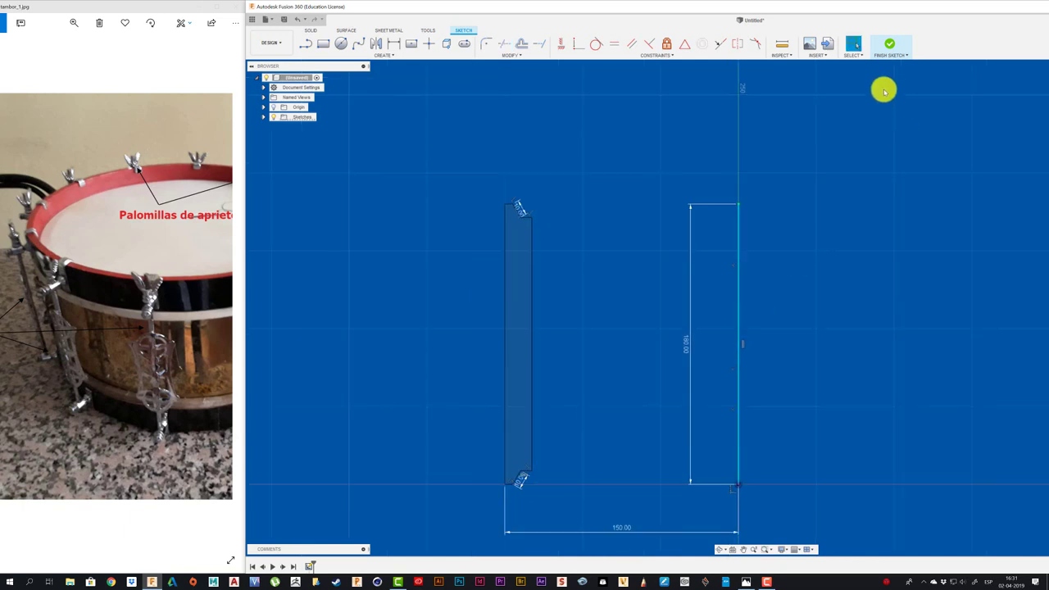
{"action": "scroll", "coordinate": [647, 219], "scroll_direction": "down", "scroll_amount": 2}
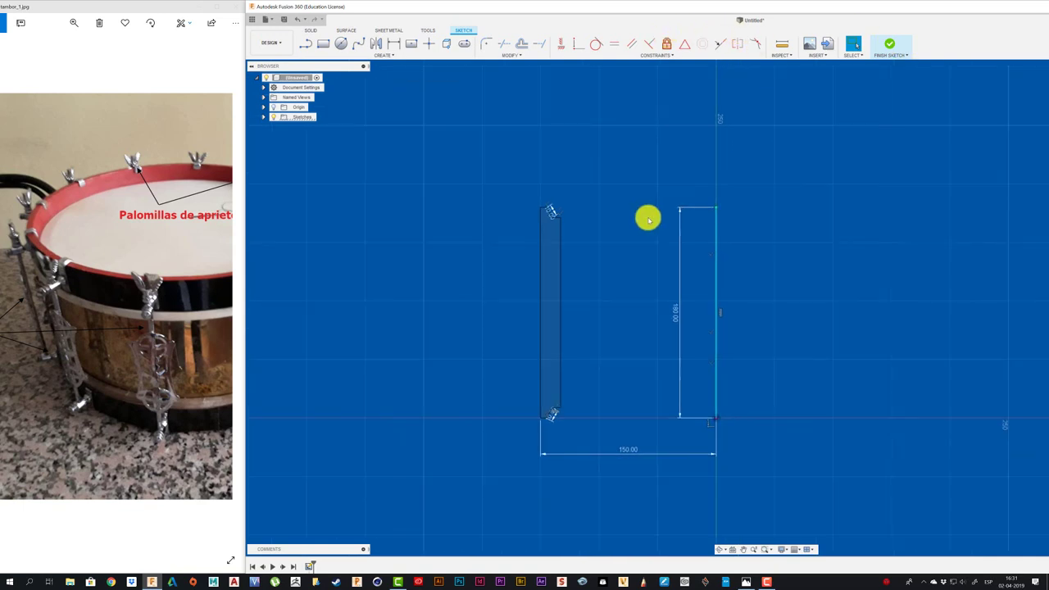
{"action": "middle_click_drag", "start_coordinate": [789, 220], "coordinate": [672, 222]}
{"action": "scroll", "coordinate": [672, 222], "scroll_direction": "down", "scroll_amount": 1}
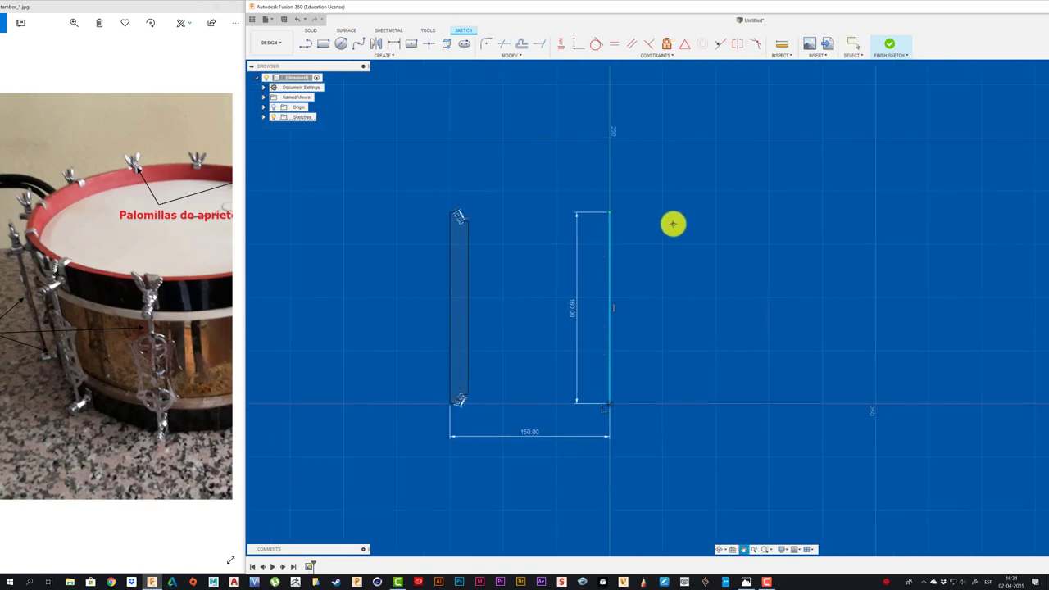
{"action": "double_click", "coordinate": [964, 12]}
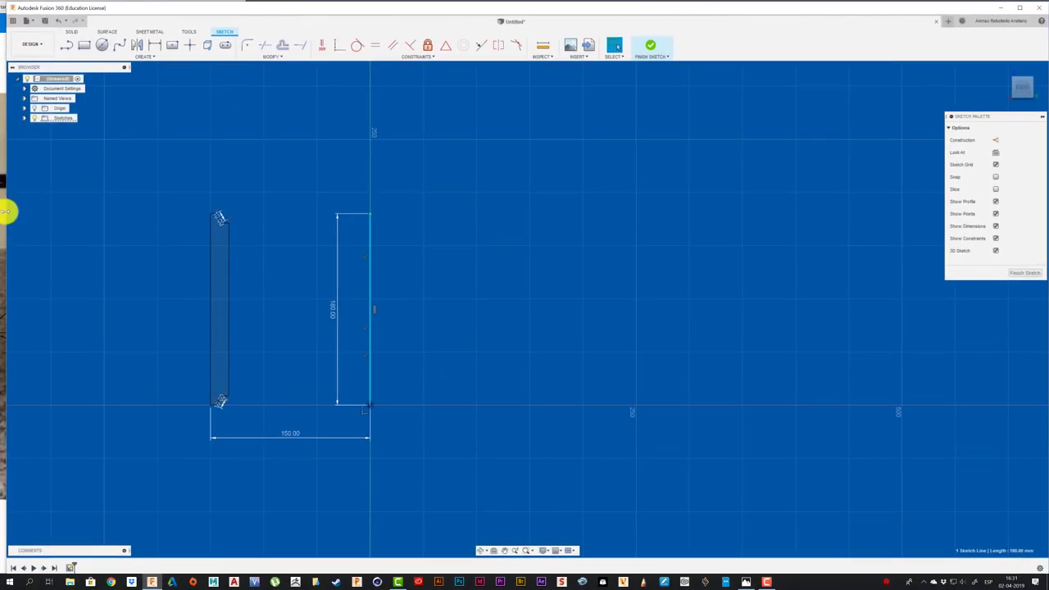
{"action": "left_click_drag", "start_coordinate": [7, 212], "coordinate": [245, 218]}
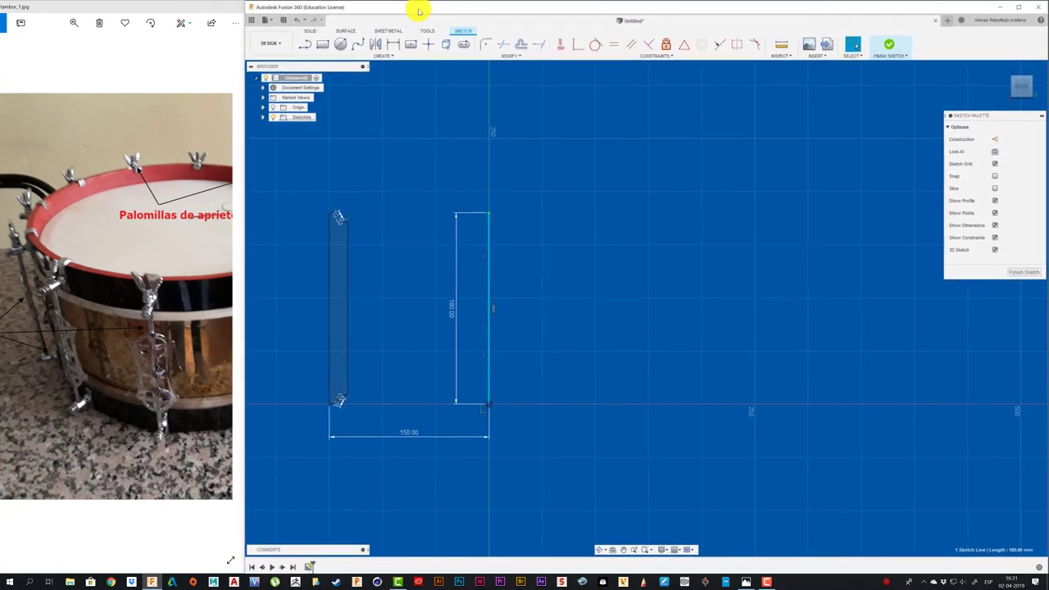
{"action": "middle_click_drag", "start_coordinate": [632, 257], "coordinate": [846, 259]}
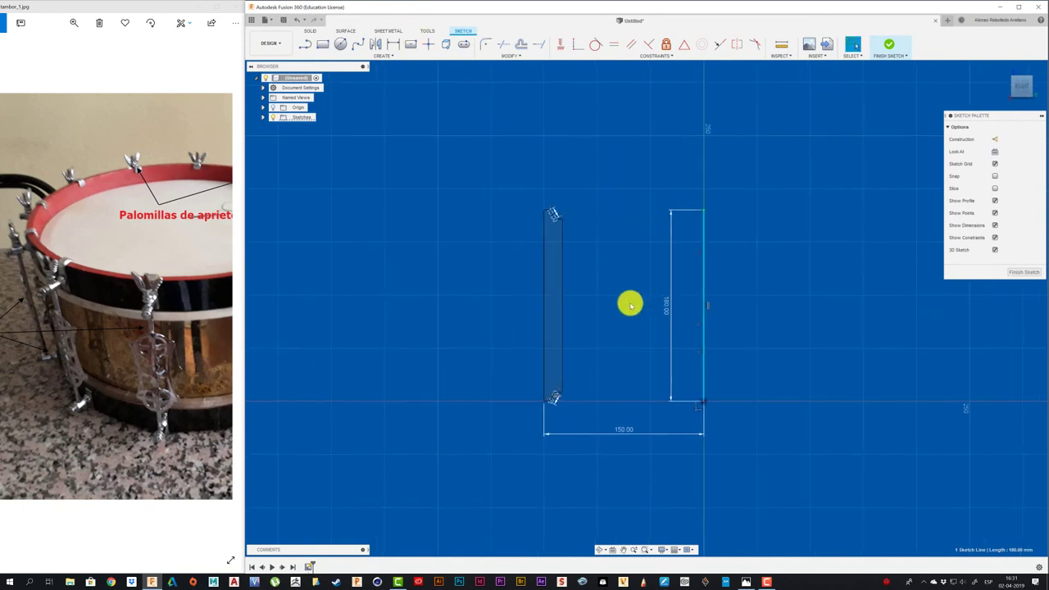
{"action": "scroll", "coordinate": [628, 303], "scroll_direction": "up", "scroll_amount": 2}
{"action": "scroll", "coordinate": [628, 303], "scroll_direction": "up", "scroll_amount": 2}
{"action": "scroll", "coordinate": [531, 169], "scroll_direction": "up", "scroll_amount": 4}
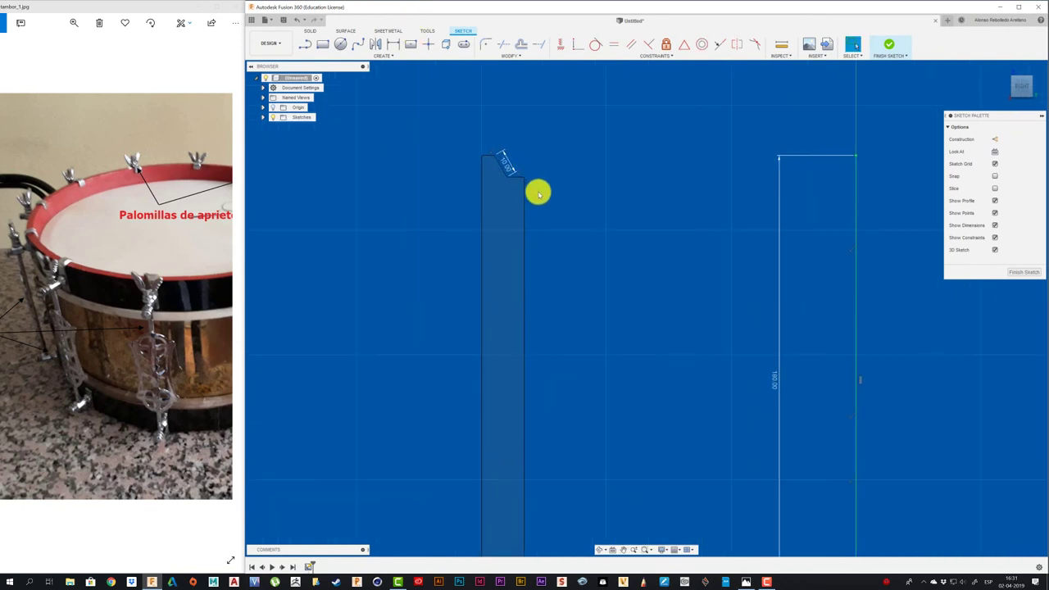
{"action": "scroll", "coordinate": [538, 192], "scroll_direction": "up", "scroll_amount": 1}
{"action": "scroll", "coordinate": [543, 209], "scroll_direction": "down", "scroll_amount": 1}
{"action": "scroll", "coordinate": [543, 210], "scroll_direction": "down", "scroll_amount": 1}
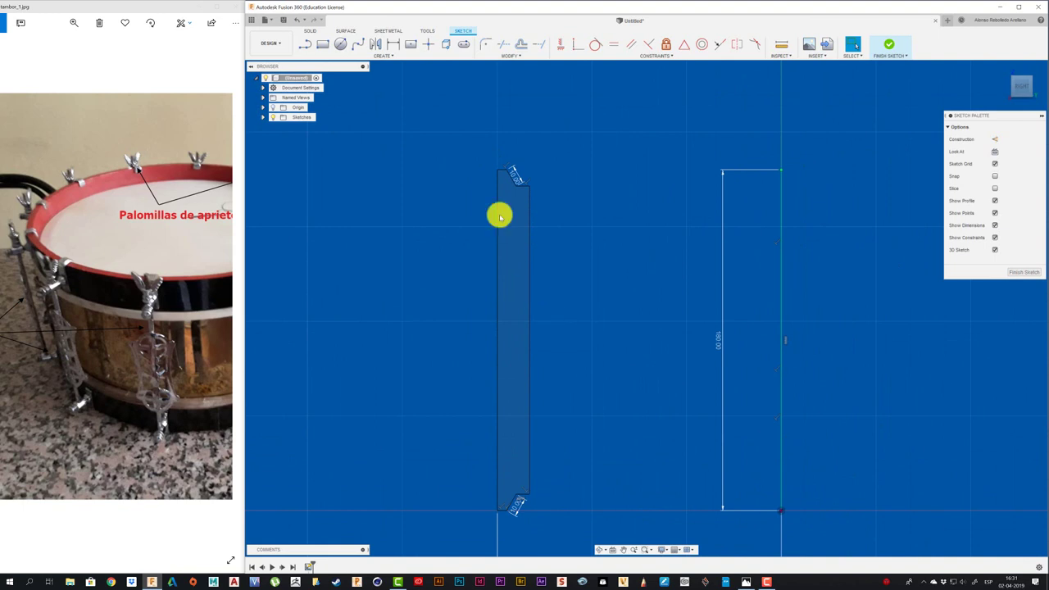
- Draw a centre rectangle inside the wall strip and offset its edge to form the stepped notches
{"action": "left_click", "coordinate": [414, 46]}
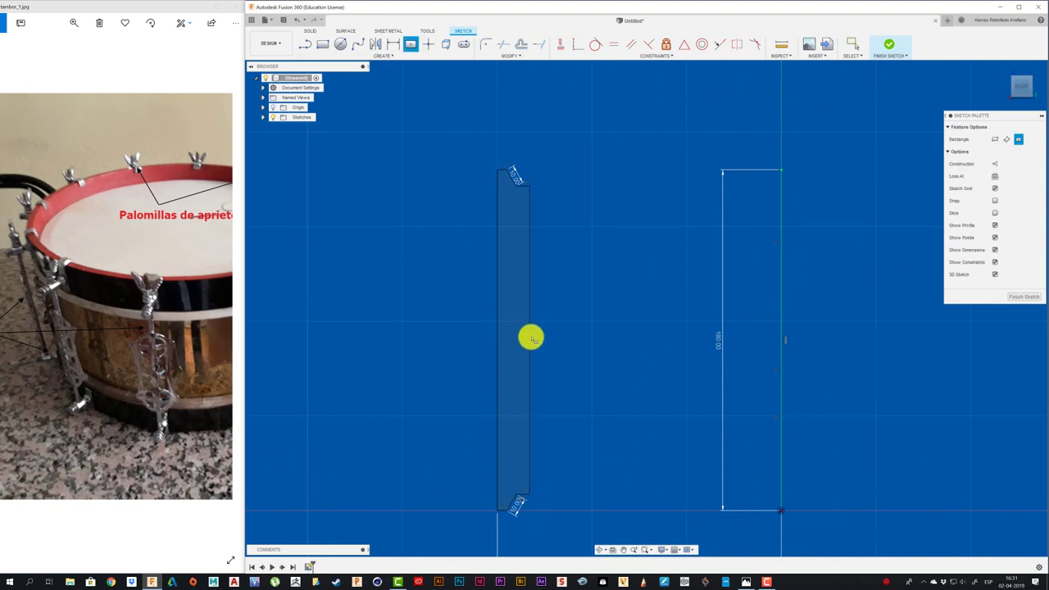
{"action": "left_click", "coordinate": [529, 339]}
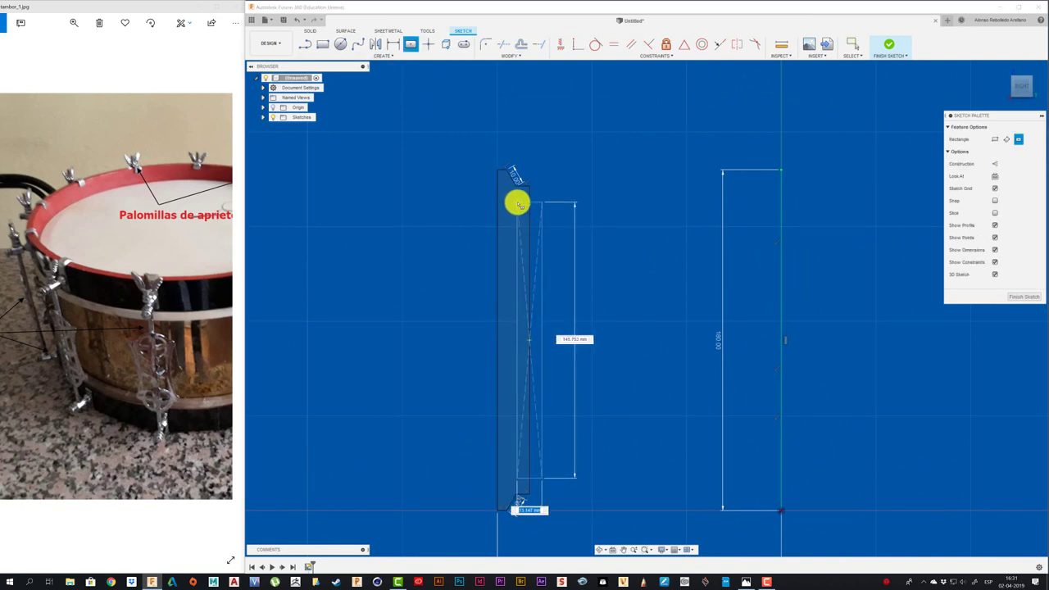
{"action": "left_click", "coordinate": [517, 203]}
{"action": "key", "text": "o"}
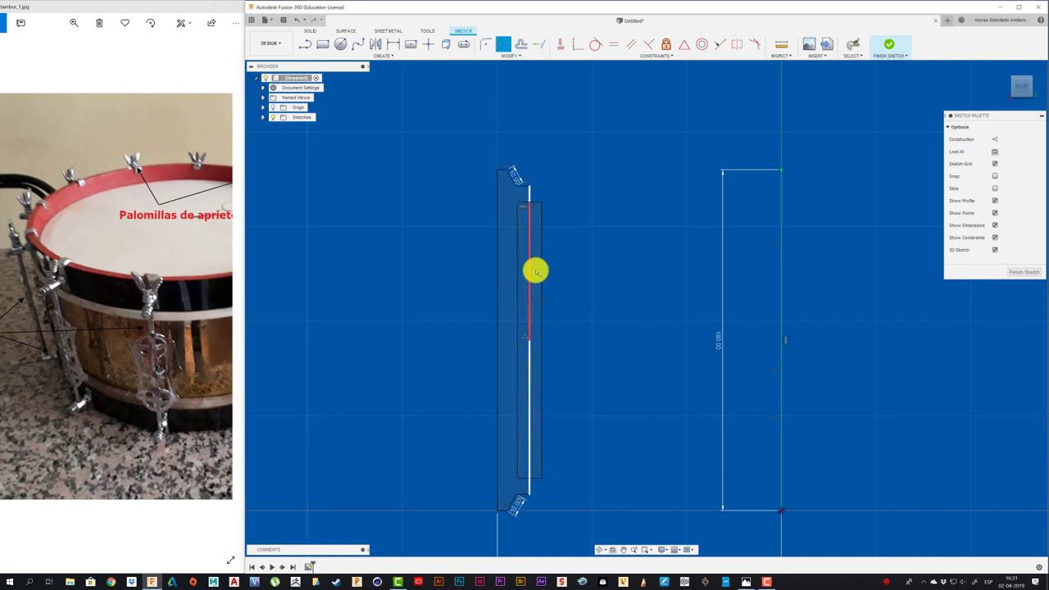
{"action": "left_click", "coordinate": [531, 205]}
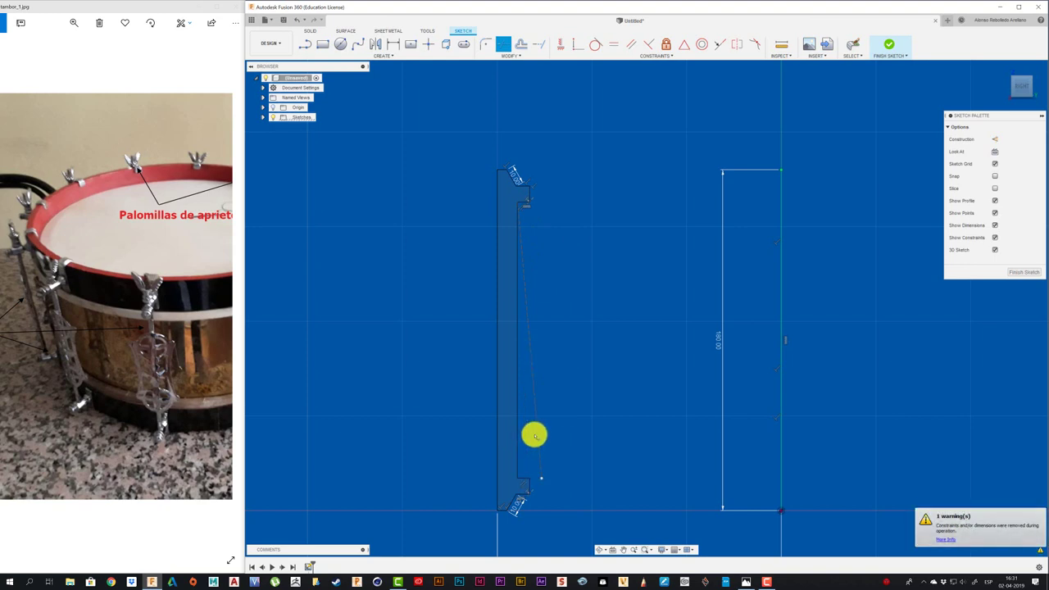
{"action": "scroll", "coordinate": [580, 302], "scroll_direction": "down", "scroll_amount": 1}
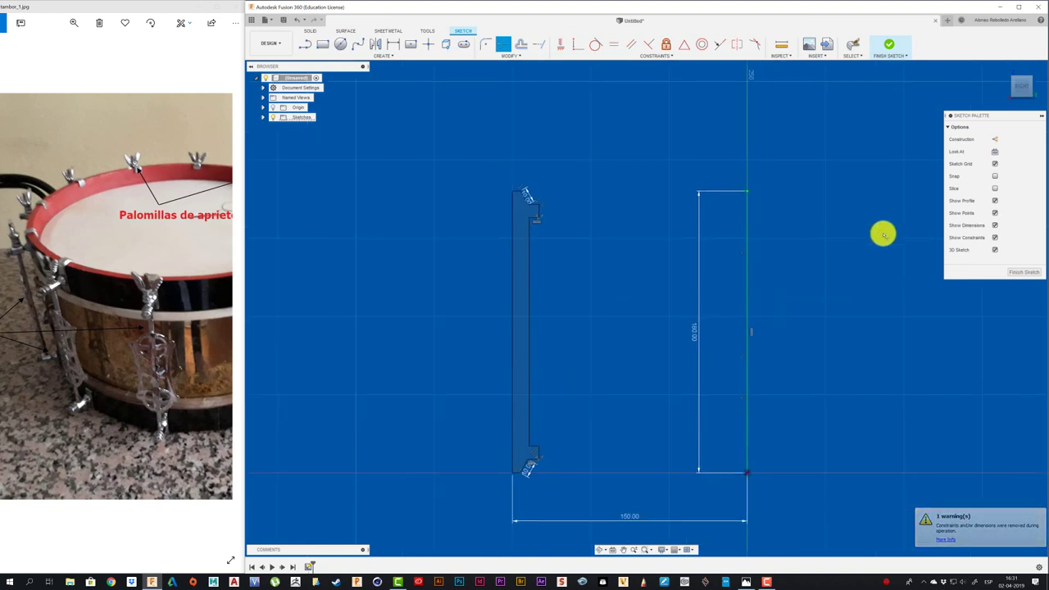
- Finish the sketch and revolve the wall strip 360° around the vertical line into the shell
{"action": "left_click", "coordinate": [1016, 276]}
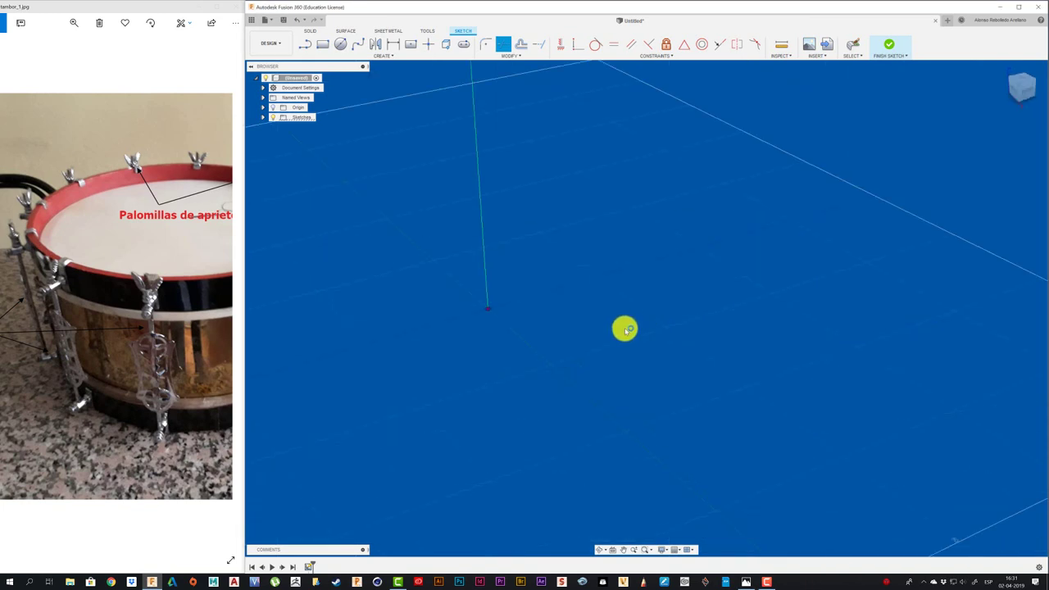
{"action": "middle_click_drag", "start_coordinate": [836, 517], "coordinate": [612, 326], "text": "shift"}
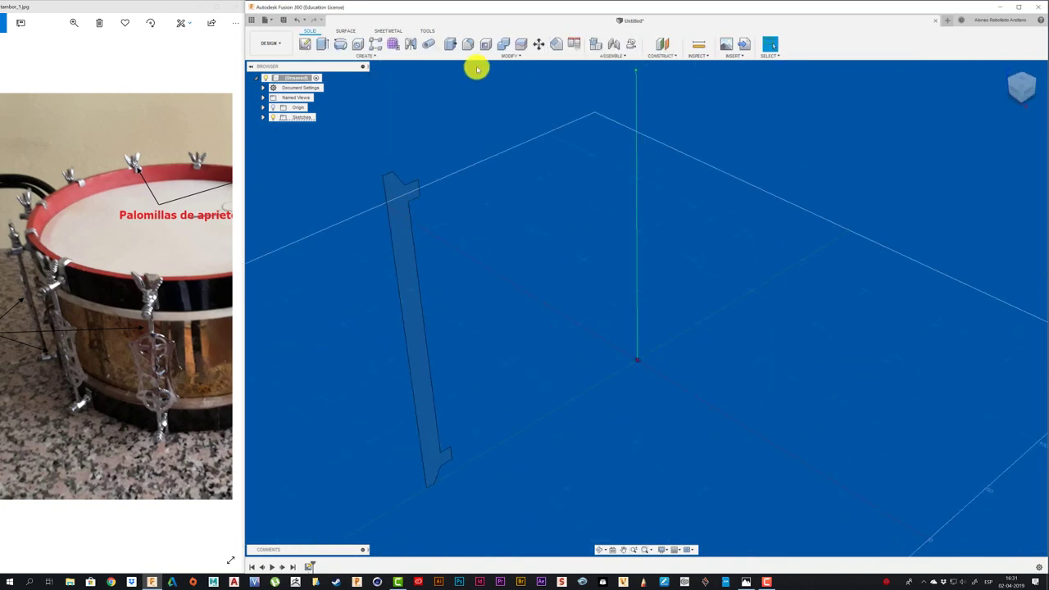
{"action": "left_click", "coordinate": [341, 45]}
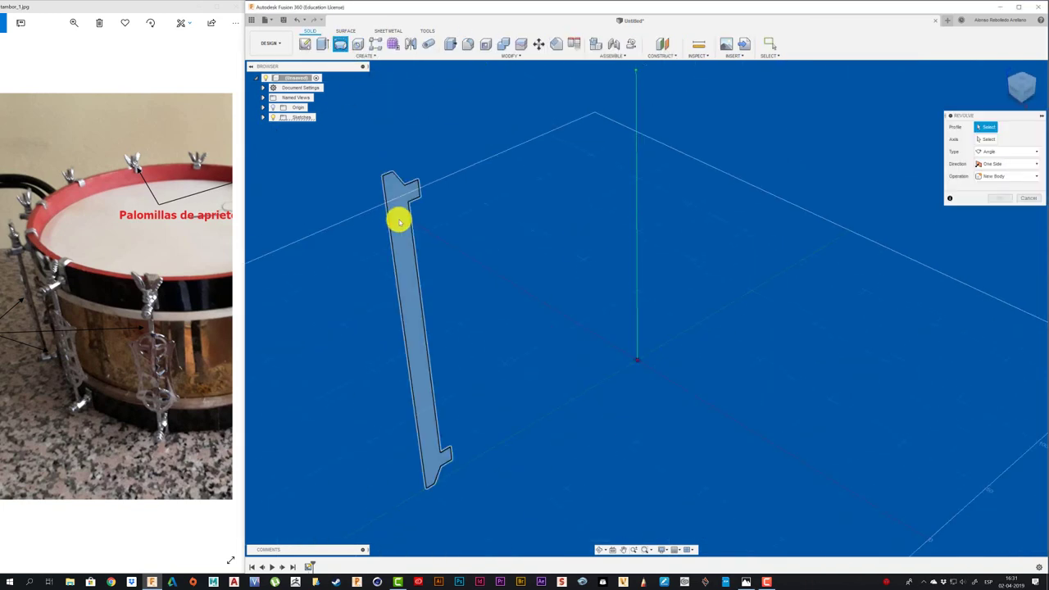
{"action": "left_click", "coordinate": [399, 218]}
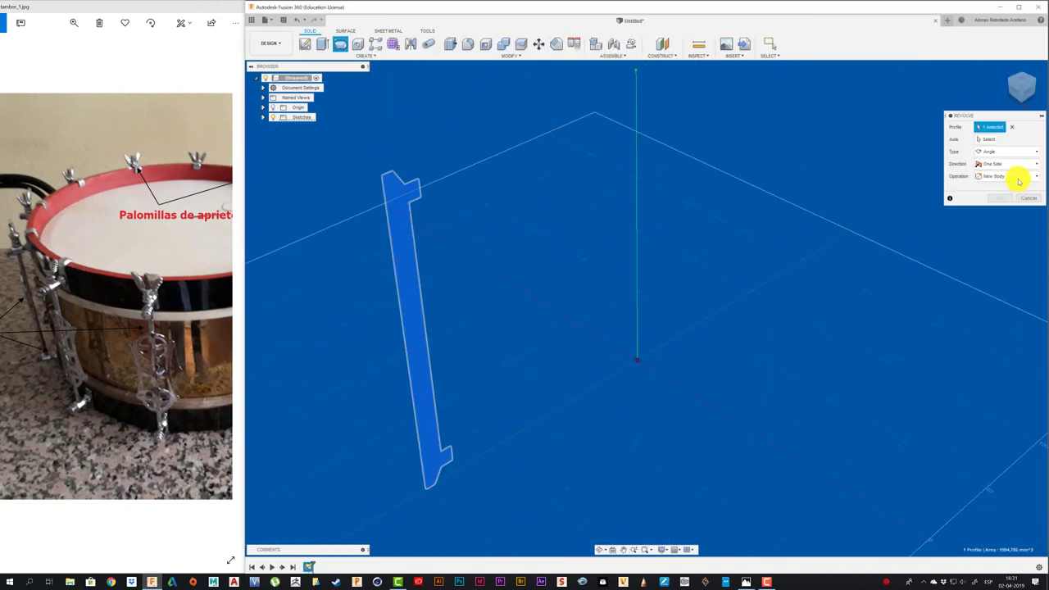
{"action": "left_click", "coordinate": [635, 273]}
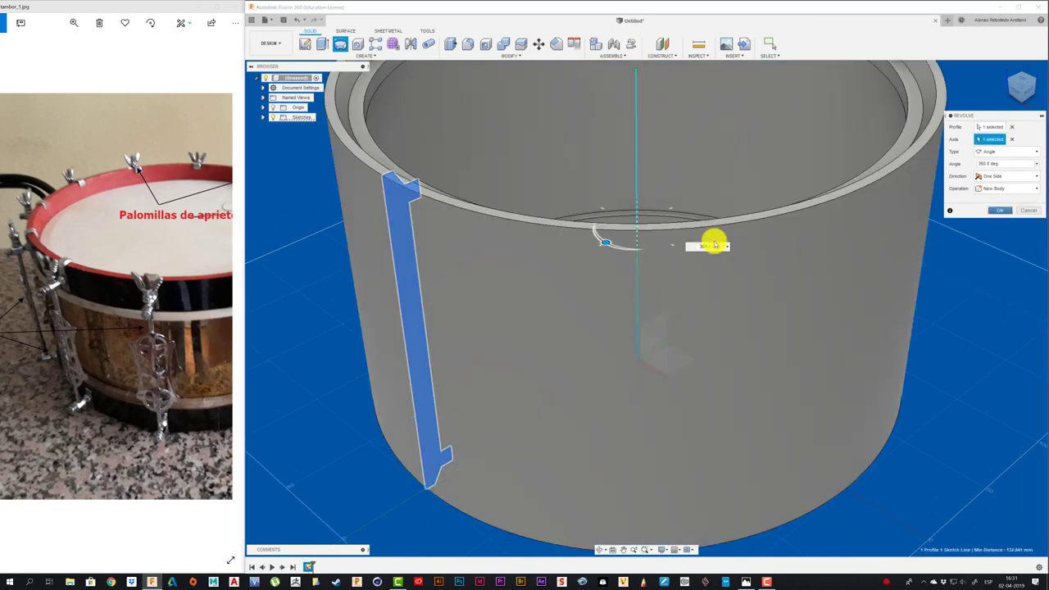
{"action": "key", "text": "Return"}
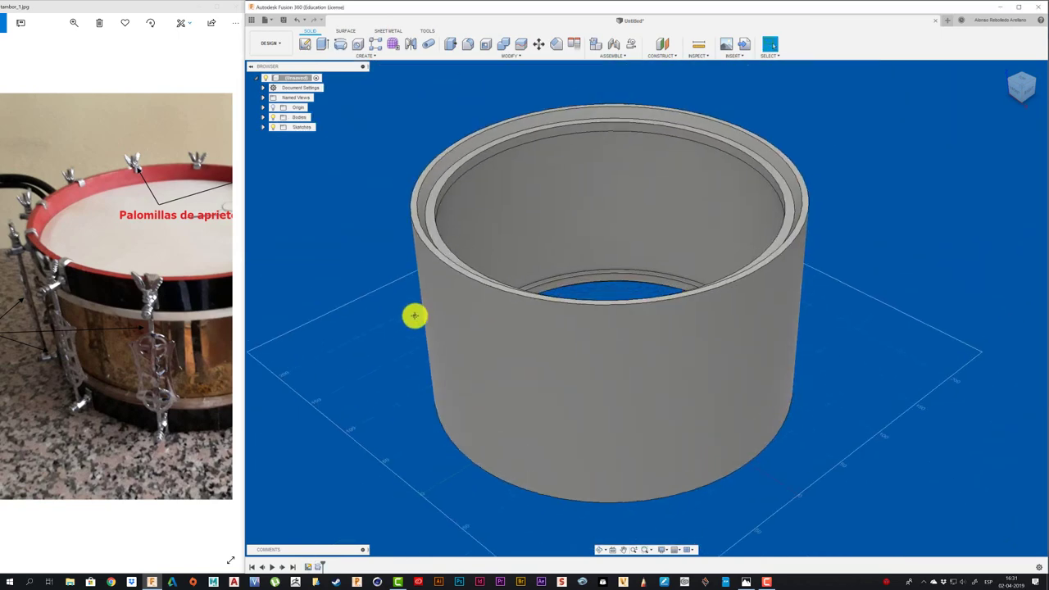
{"action": "middle_click_drag", "start_coordinate": [414, 316], "coordinate": [291, 127], "text": "shift"}
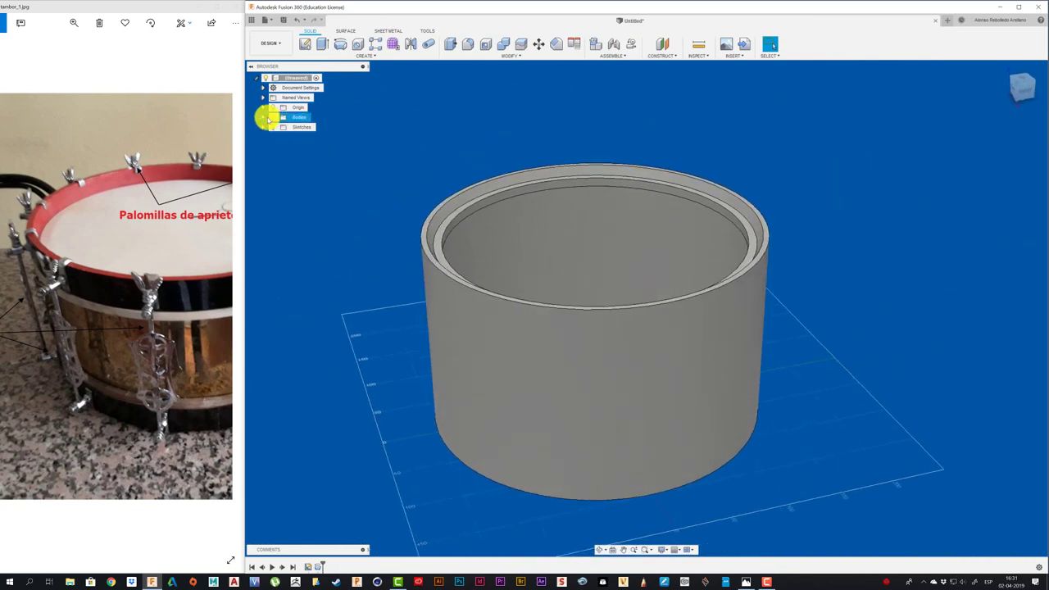
- Convert Body1 into its own component and rename that component BASE
{"action": "left_click", "coordinate": [263, 117]}
{"action": "right_click", "coordinate": [302, 127]}
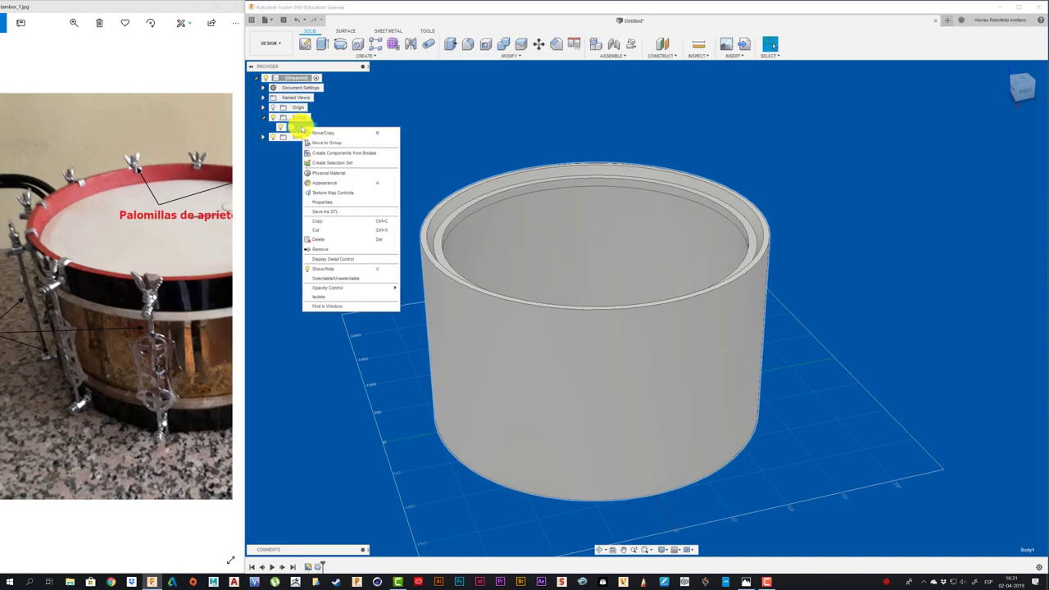
{"action": "left_click", "coordinate": [327, 152]}
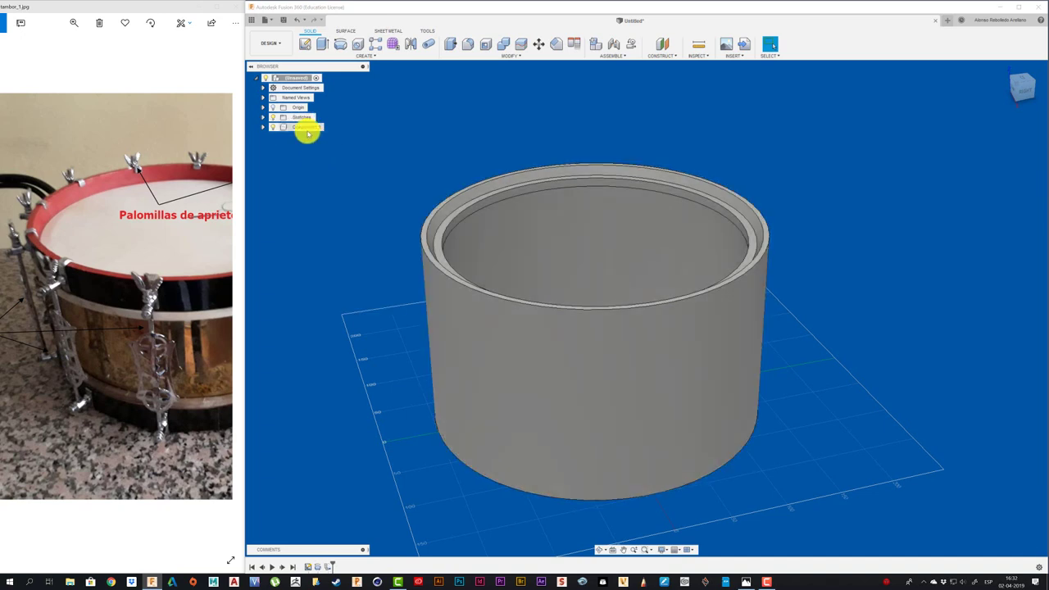
{"action": "left_click", "coordinate": [305, 128]}
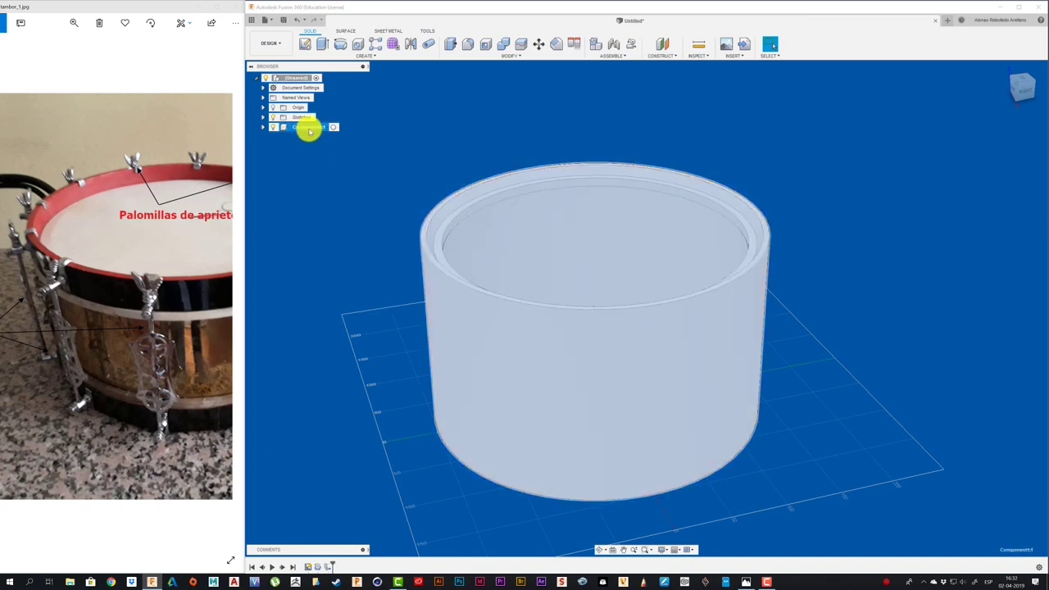
{"action": "double_click", "coordinate": [309, 128]}
{"action": "type", "text": "BASE"}
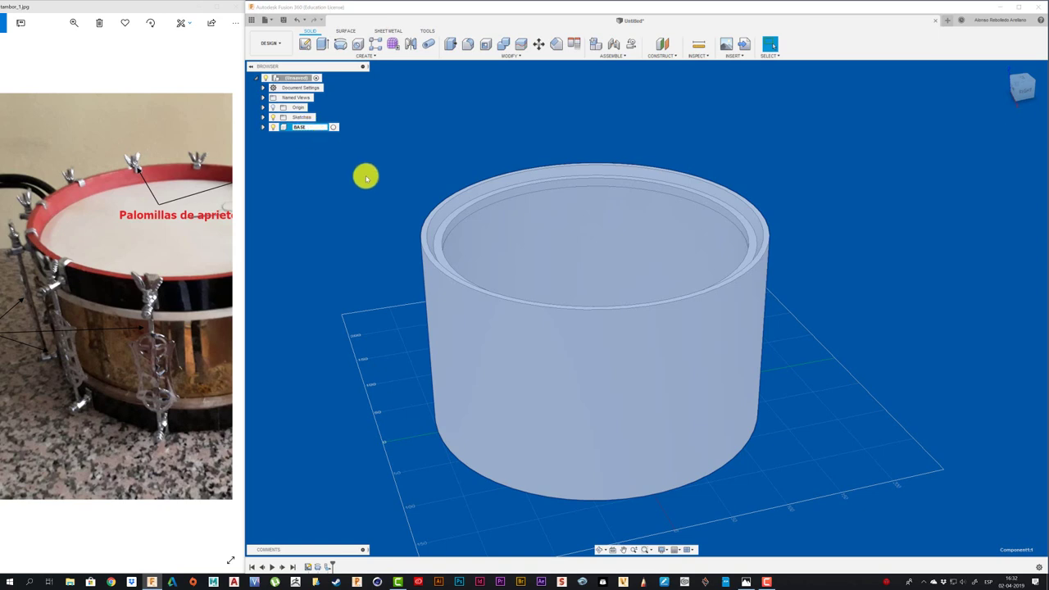
{"action": "left_click", "coordinate": [365, 173]}
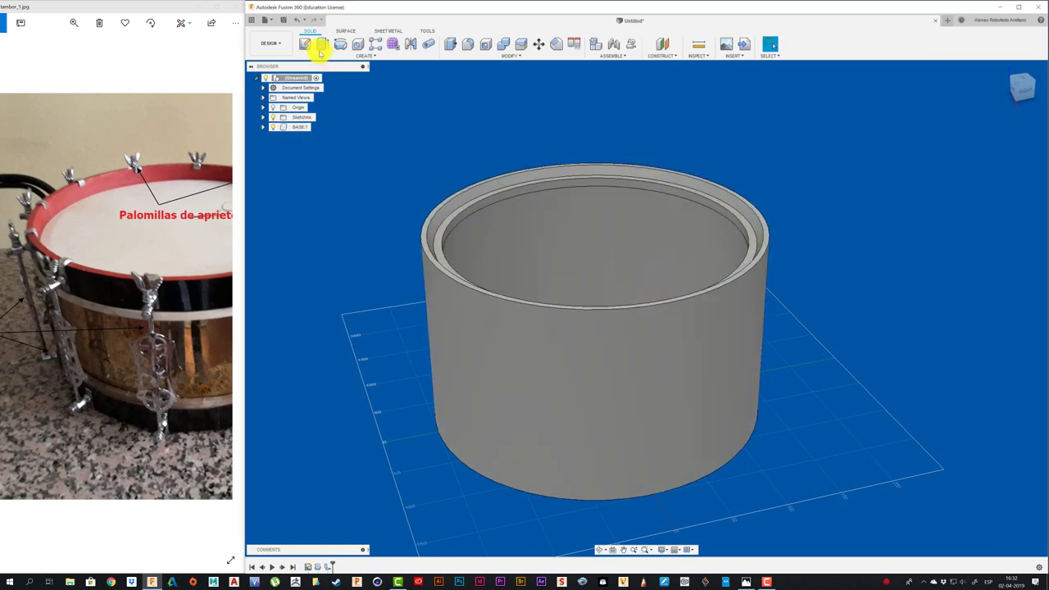
- Save the design as TAMBOR TOY in the PROYECTOS MECANICOS project
{"action": "left_click", "coordinate": [284, 20]}
{"action": "type", "text": "TAMBOR TOY"}
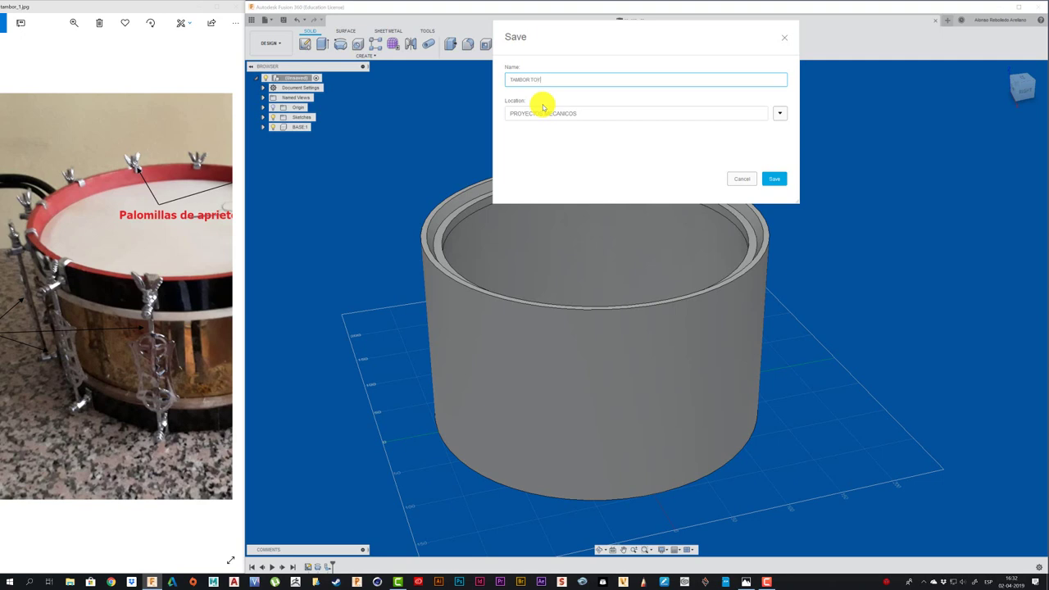
{"action": "left_click", "coordinate": [774, 178]}
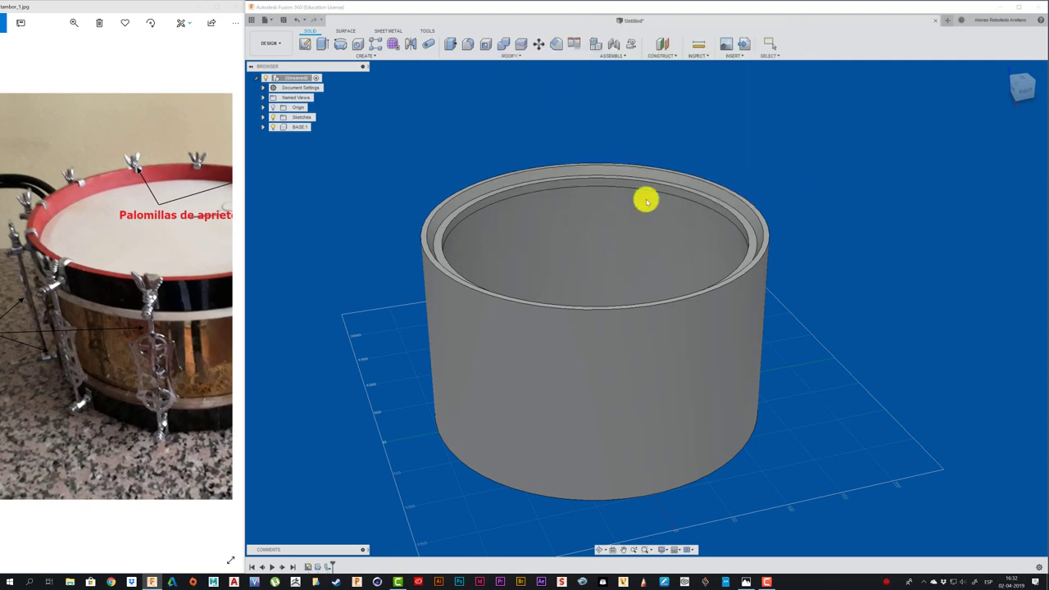
{"action": "left_click", "coordinate": [698, 55]}
- Turn on component colour swatches and add a new empty component named VINCULO
{"action": "left_click", "coordinate": [713, 144]}
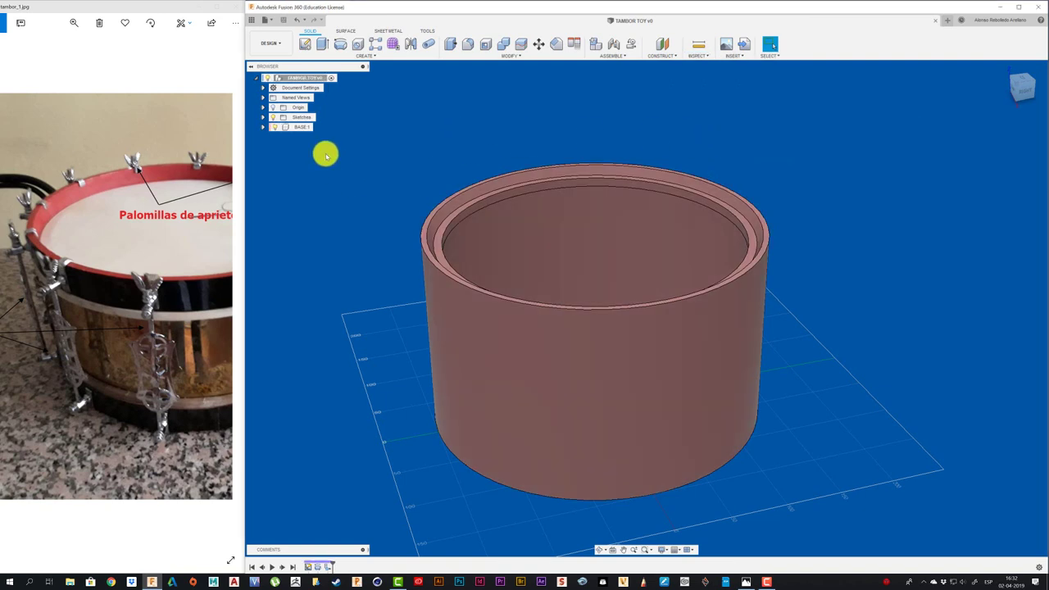
{"action": "right_click", "coordinate": [313, 80]}
{"action": "left_click", "coordinate": [328, 86]}
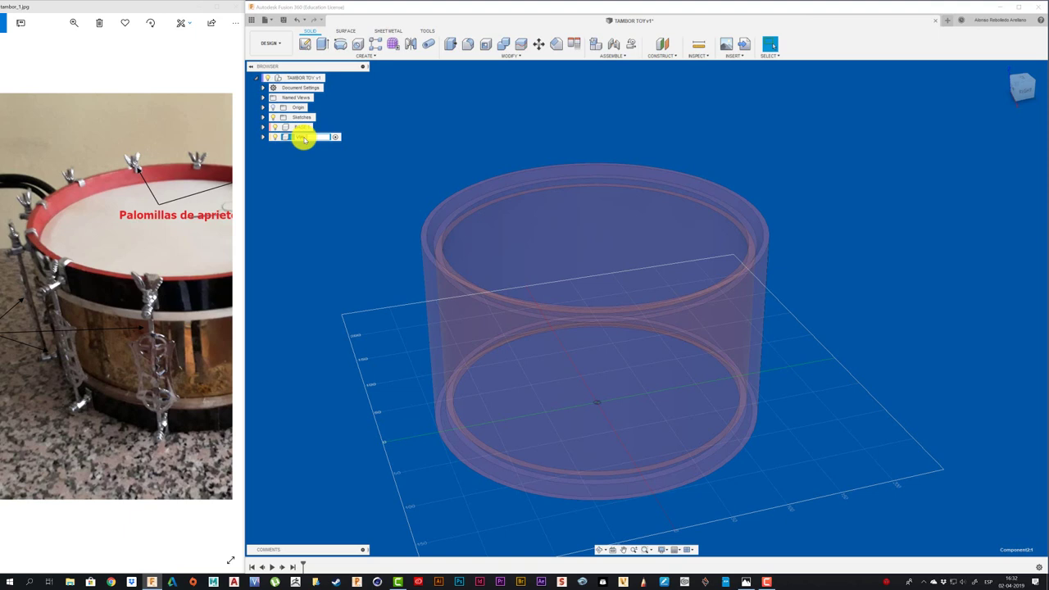
{"action": "type", "text": "VINCULO"}
{"action": "key", "text": "Return"}
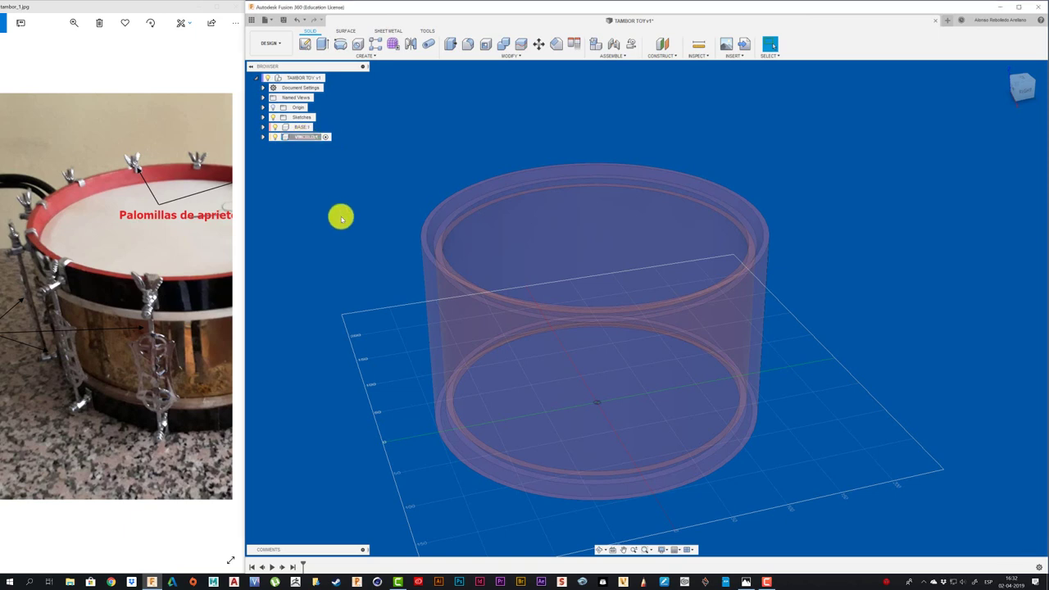
- Start a sketch on the vertical origin plane with Slice enabled, zoomed to the rim
{"action": "key", "text": "j"}
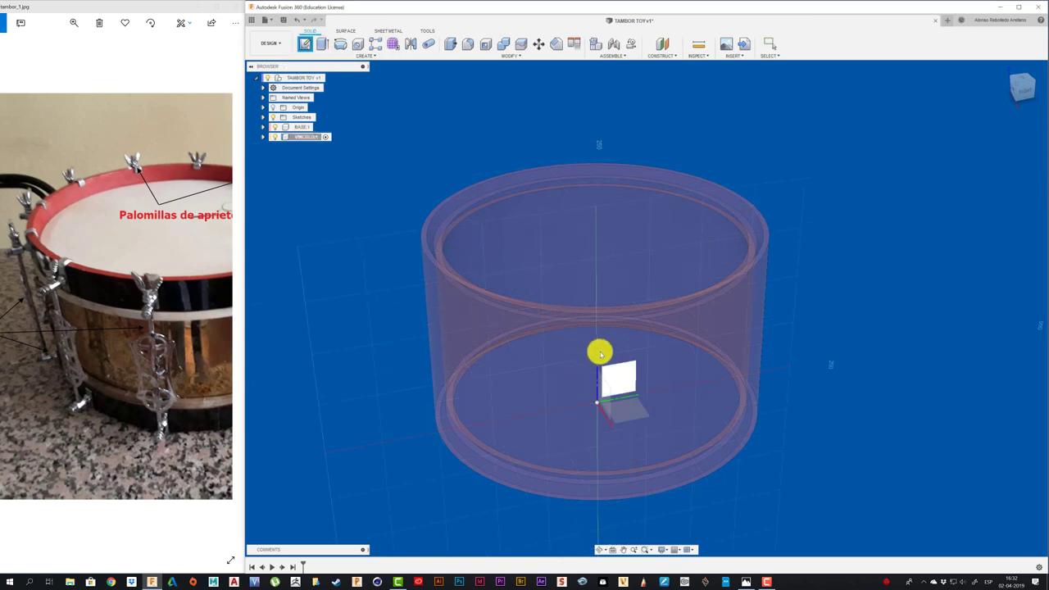
{"action": "left_click", "coordinate": [620, 371]}
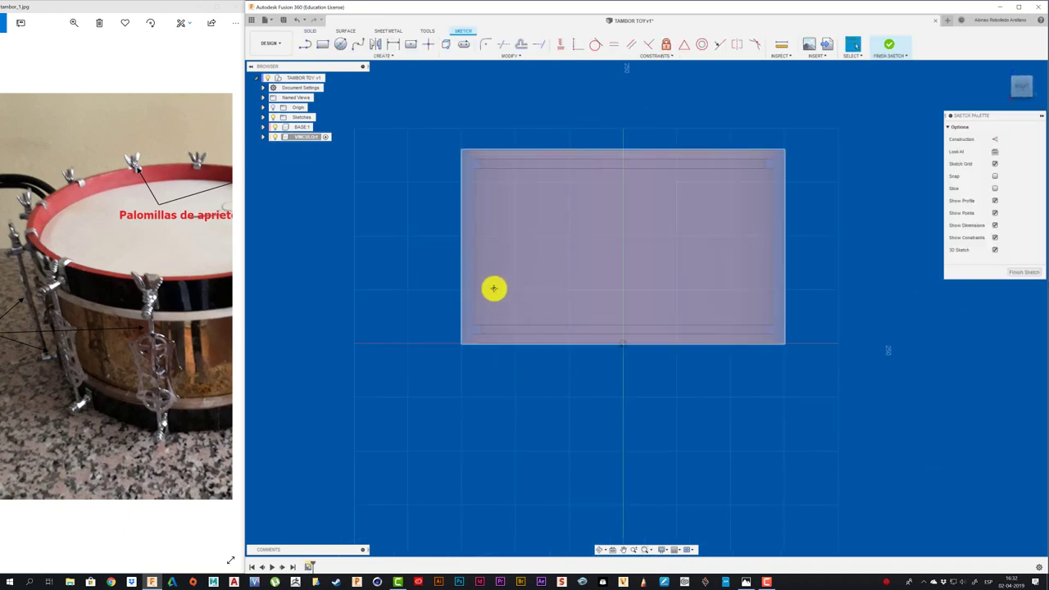
{"action": "left_click", "coordinate": [995, 187]}
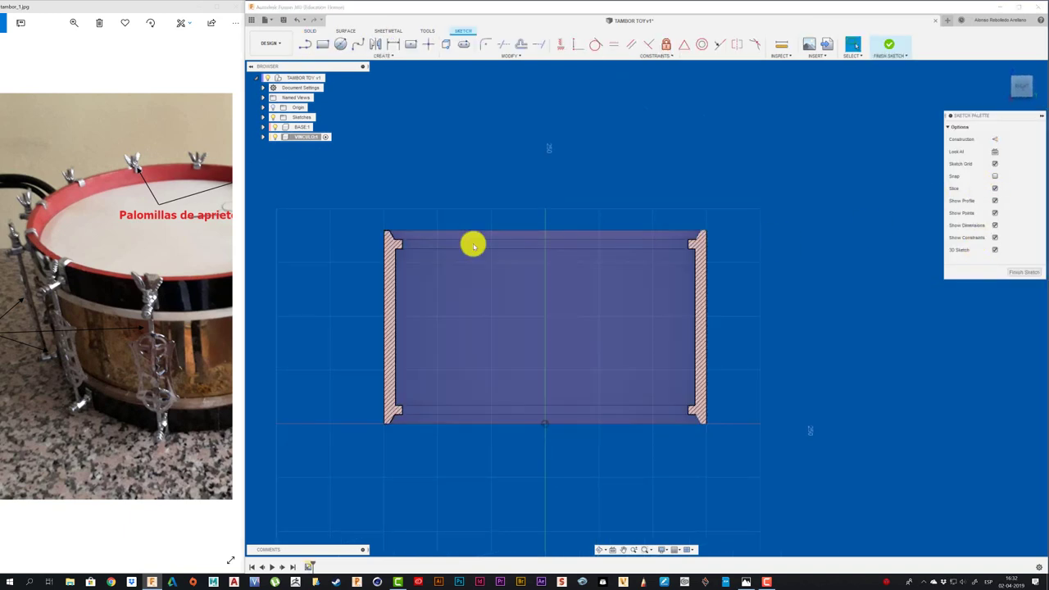
{"action": "scroll", "coordinate": [379, 218], "scroll_direction": "up", "scroll_amount": 1}
{"action": "scroll", "coordinate": [353, 182], "scroll_direction": "up", "scroll_amount": 3}
{"action": "scroll", "coordinate": [360, 190], "scroll_direction": "up", "scroll_amount": 1}
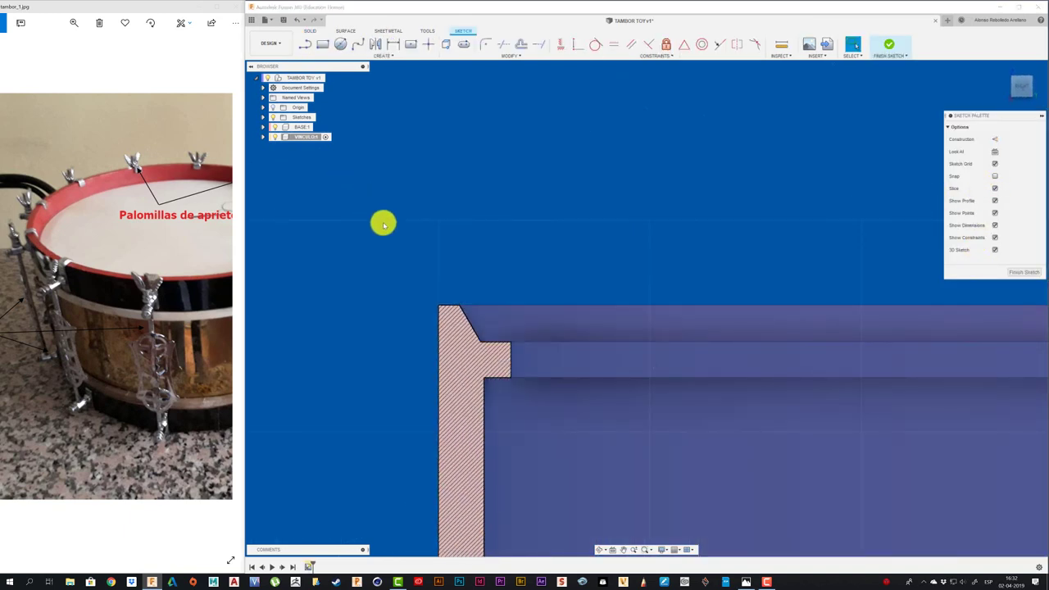
{"action": "scroll", "coordinate": [386, 228], "scroll_direction": "up", "scroll_amount": 1}
{"action": "scroll", "coordinate": [386, 229], "scroll_direction": "down", "scroll_amount": 1}
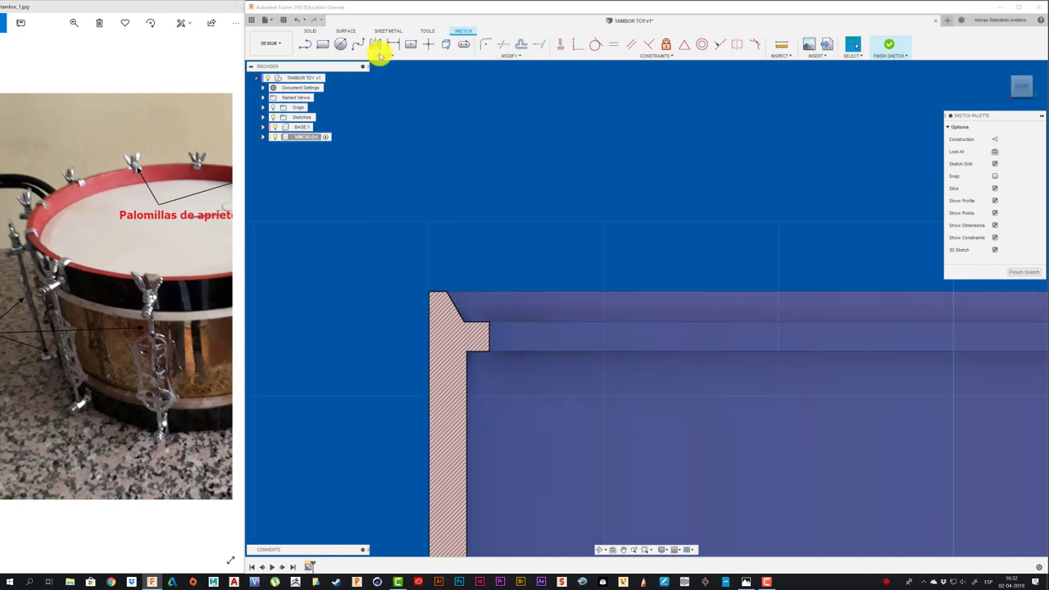
{"action": "left_click", "coordinate": [301, 43]}
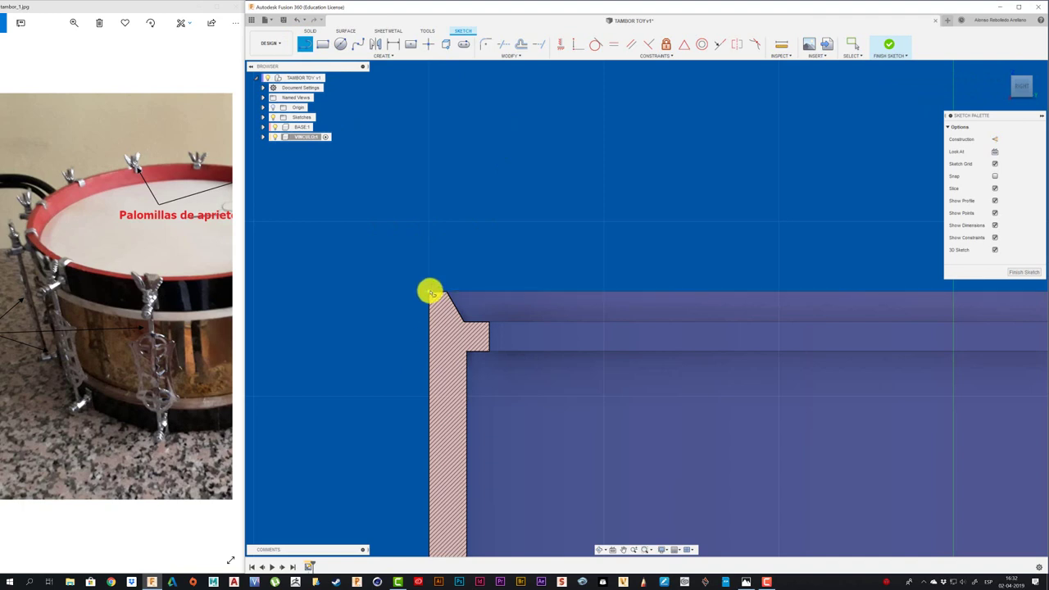
- Project the shell cross-section, then draw a vertical line up and a horizontal line over the rim
{"action": "key", "text": "p"}
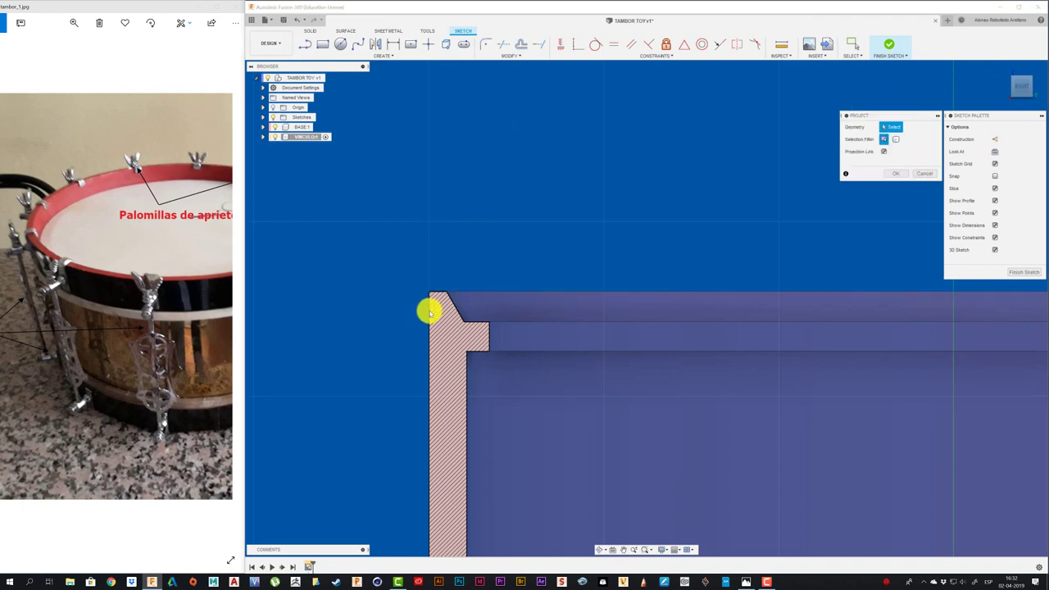
{"action": "left_click", "coordinate": [429, 309]}
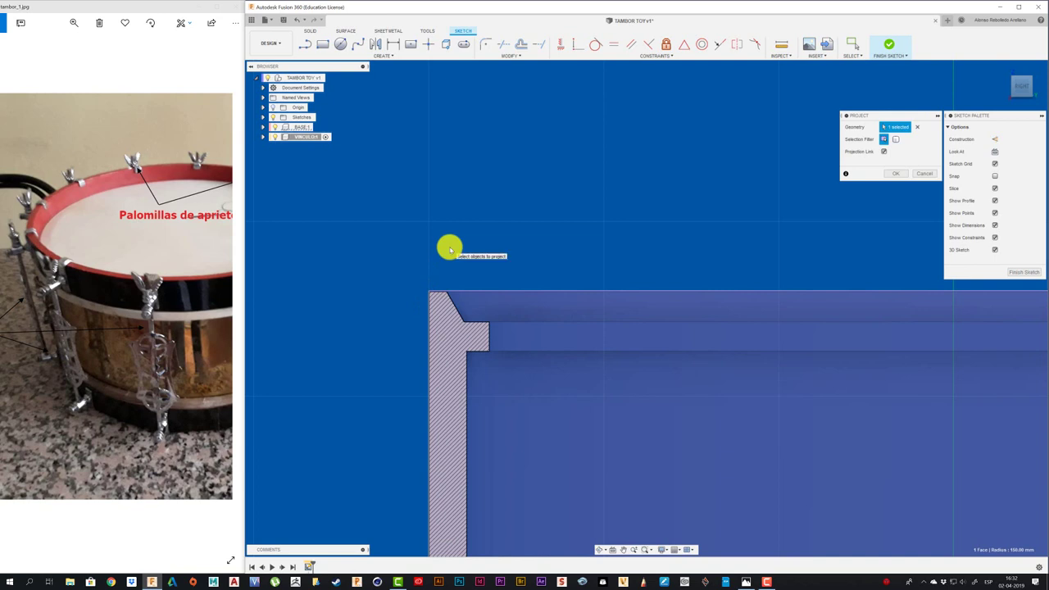
{"action": "key", "text": "l"}
{"action": "left_click", "coordinate": [428, 292]}
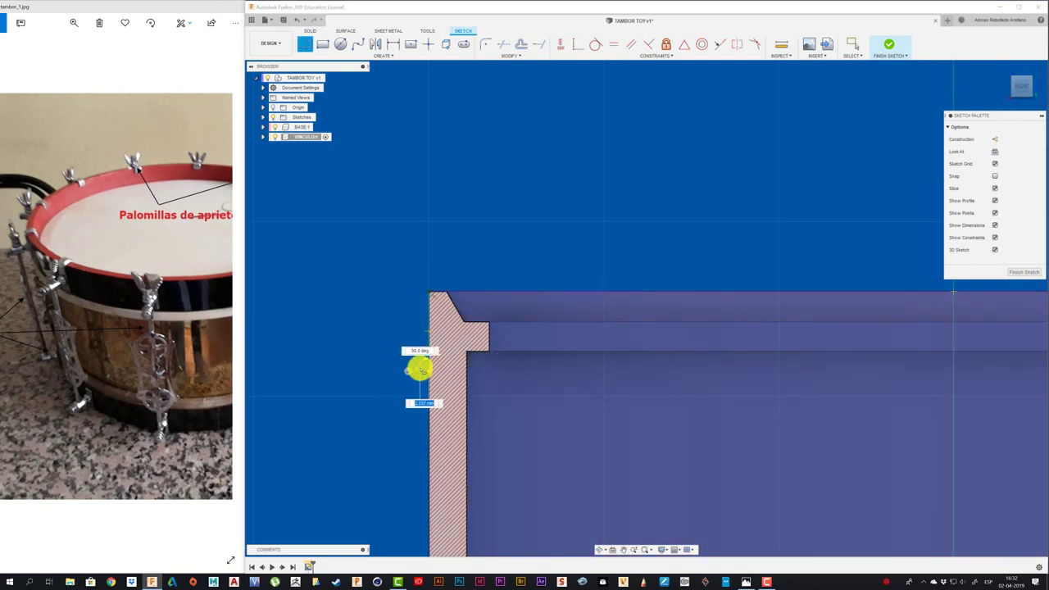
{"action": "scroll", "coordinate": [420, 368], "scroll_direction": "up", "scroll_amount": 2}
{"action": "scroll", "coordinate": [420, 364], "scroll_direction": "up", "scroll_amount": 3}
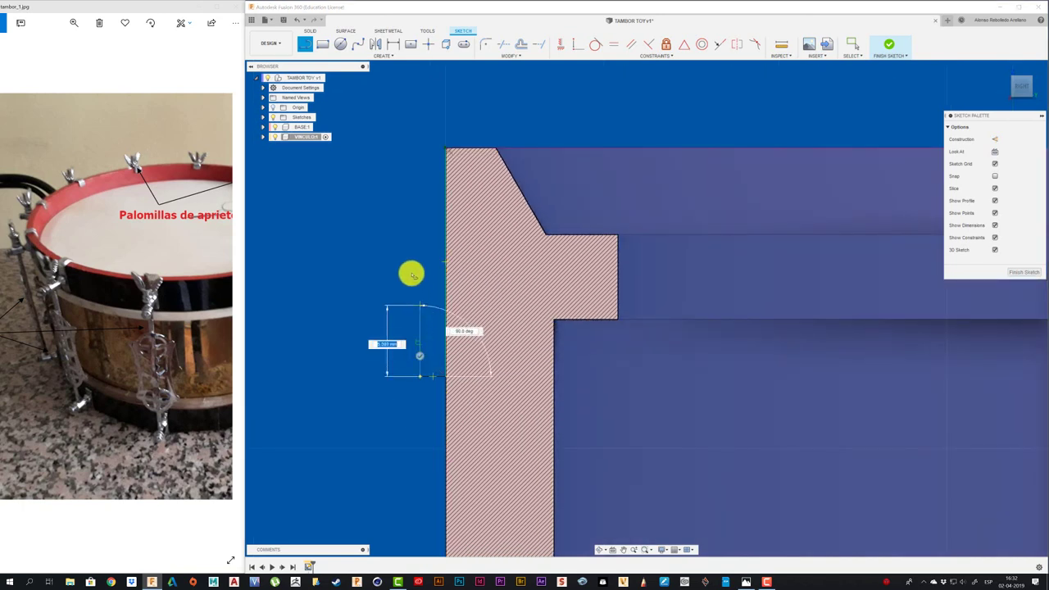
{"action": "scroll", "coordinate": [414, 253], "scroll_direction": "down", "scroll_amount": 2}
{"action": "left_click", "coordinate": [419, 145]}
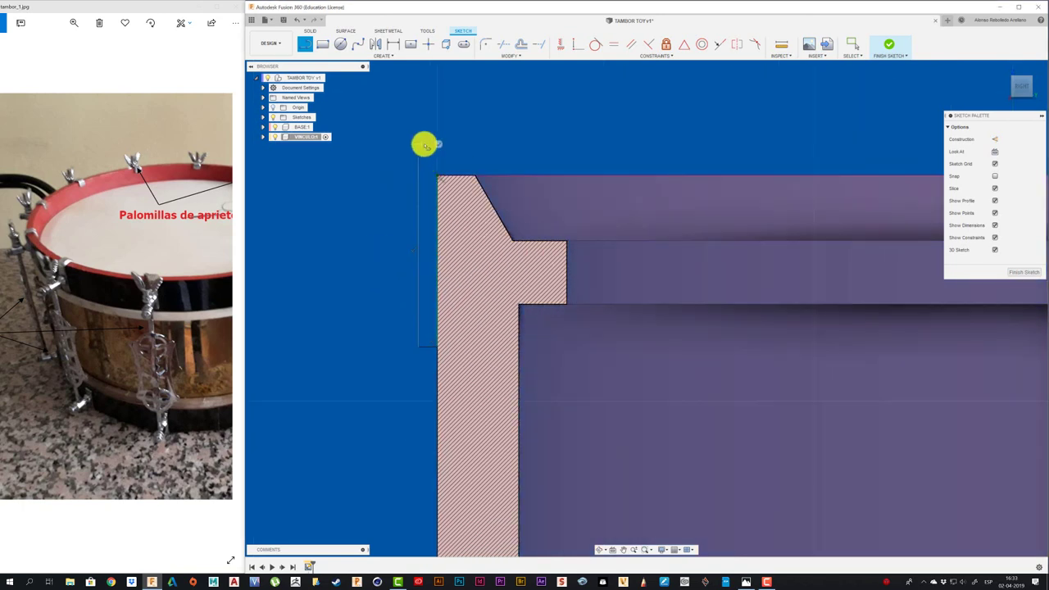
{"action": "left_click", "coordinate": [534, 148]}
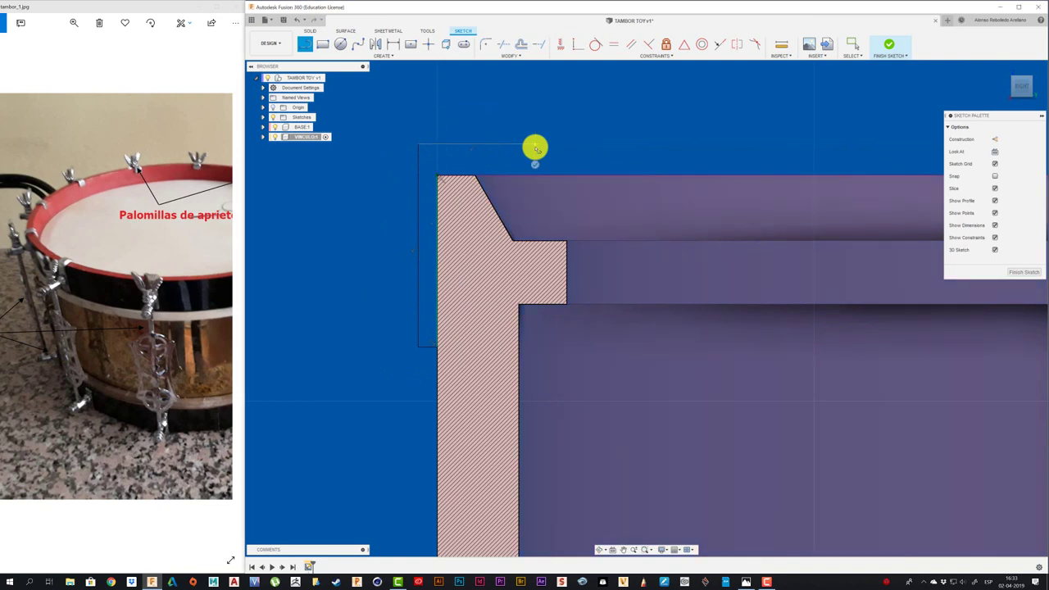
{"action": "scroll", "coordinate": [386, 440], "scroll_direction": "up", "scroll_amount": 2}
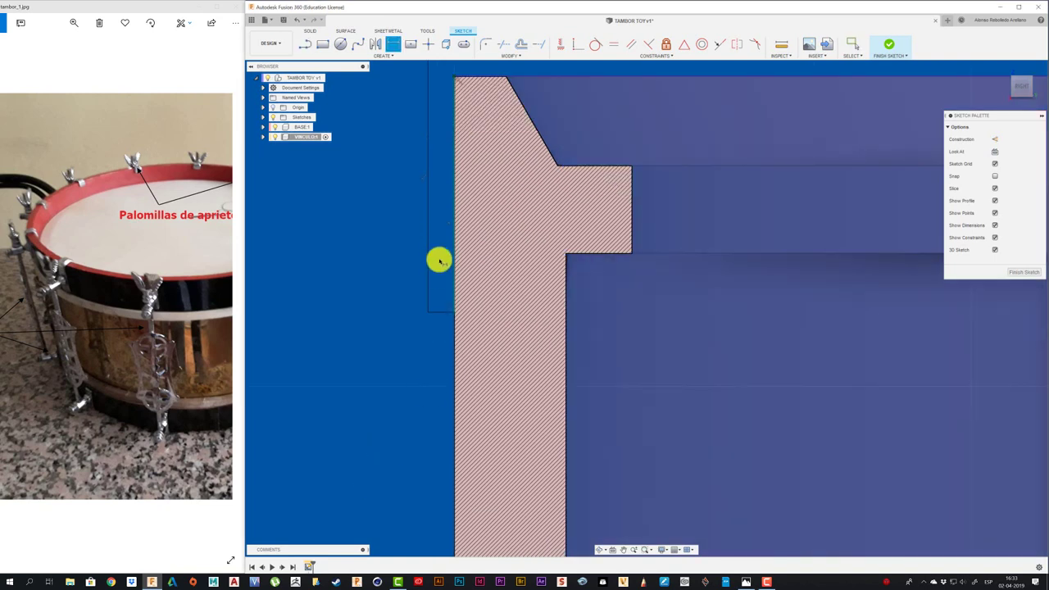
- Dimension the short line 3.00 and set a 3.00 gap between the rim top and upper line
{"action": "left_click", "coordinate": [440, 315]}
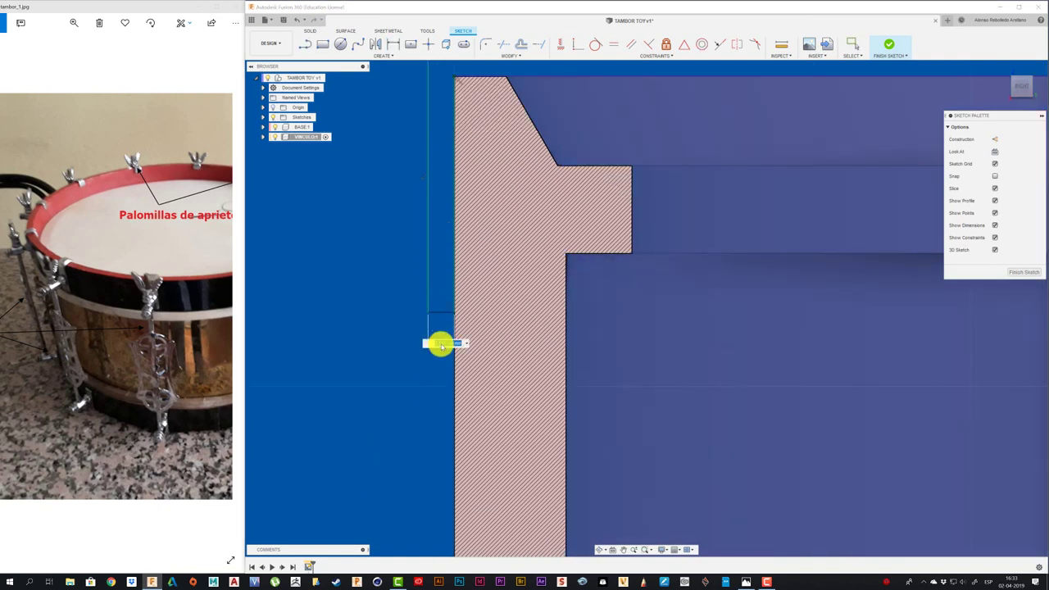
{"action": "key", "text": "d"}
{"action": "left_click", "coordinate": [438, 344]}
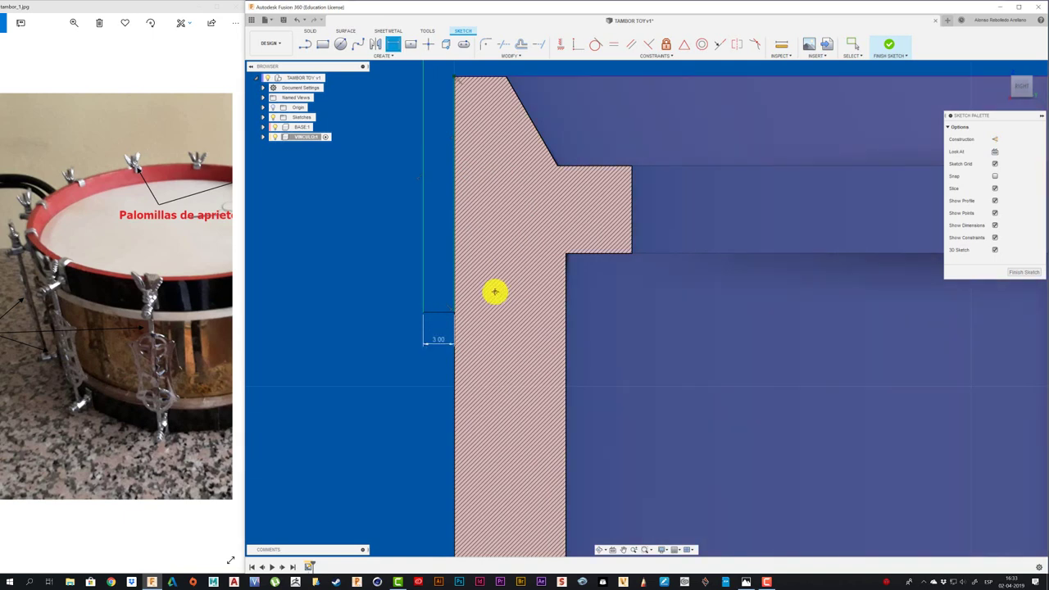
{"action": "left_click", "coordinate": [441, 265]}
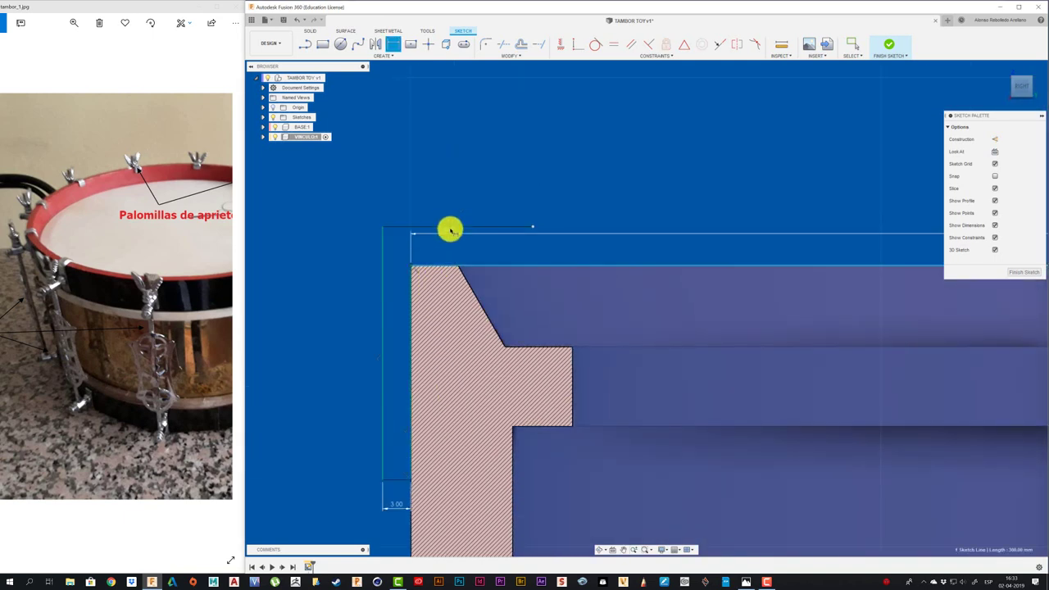
{"action": "left_click", "coordinate": [450, 227]}
{"action": "left_click", "coordinate": [449, 245]}
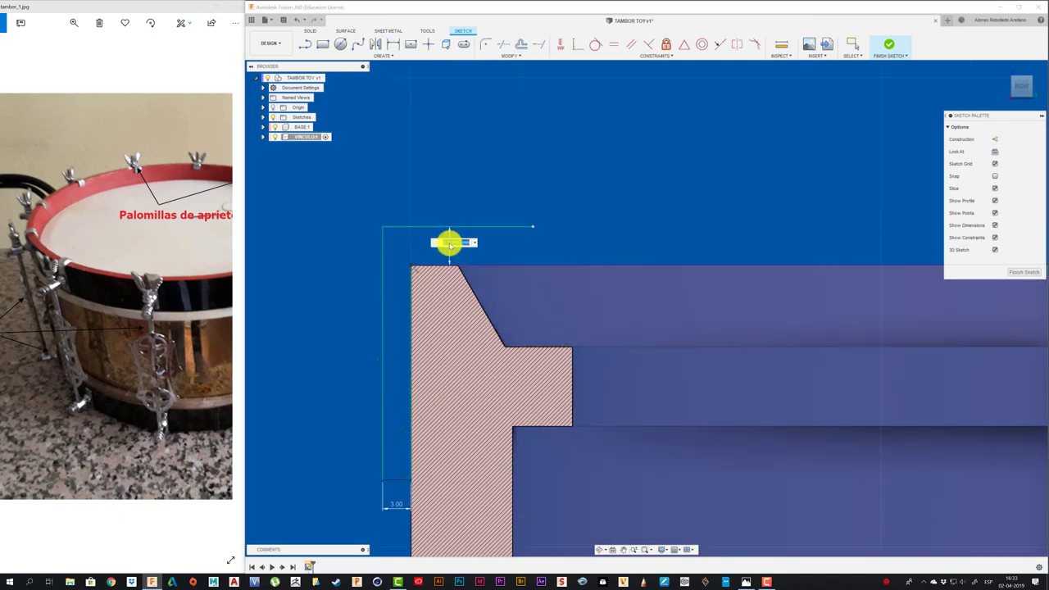
{"action": "key", "text": "Return"}
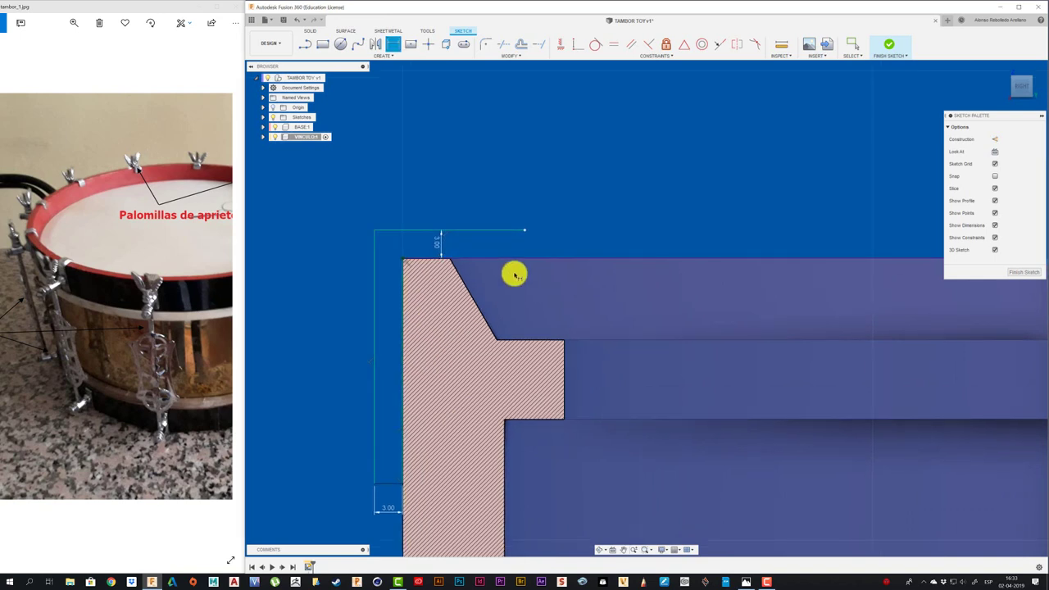
{"action": "key", "text": "l"}
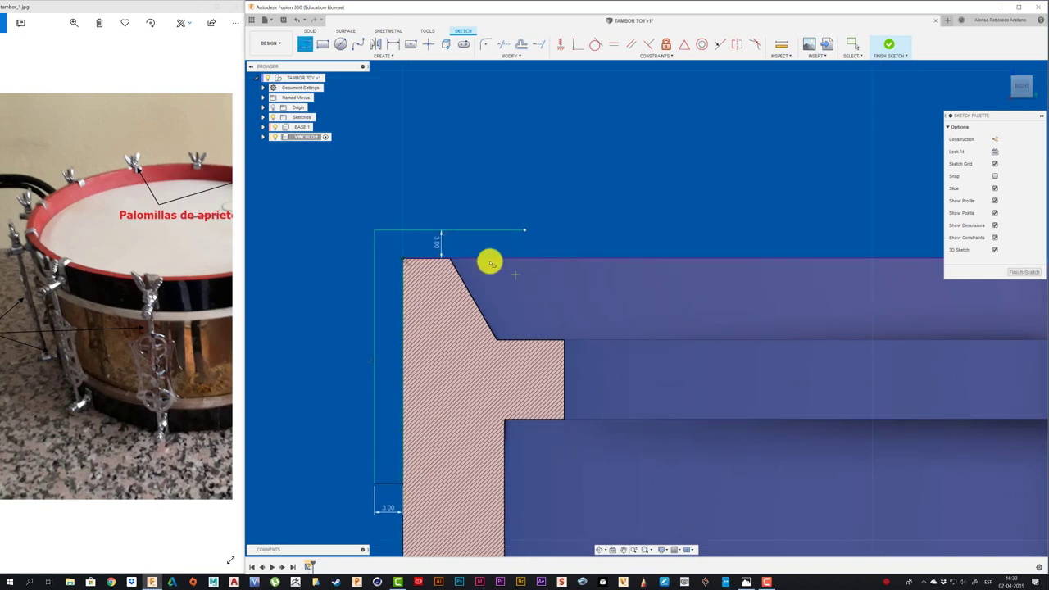
{"action": "left_click", "coordinate": [452, 220]}
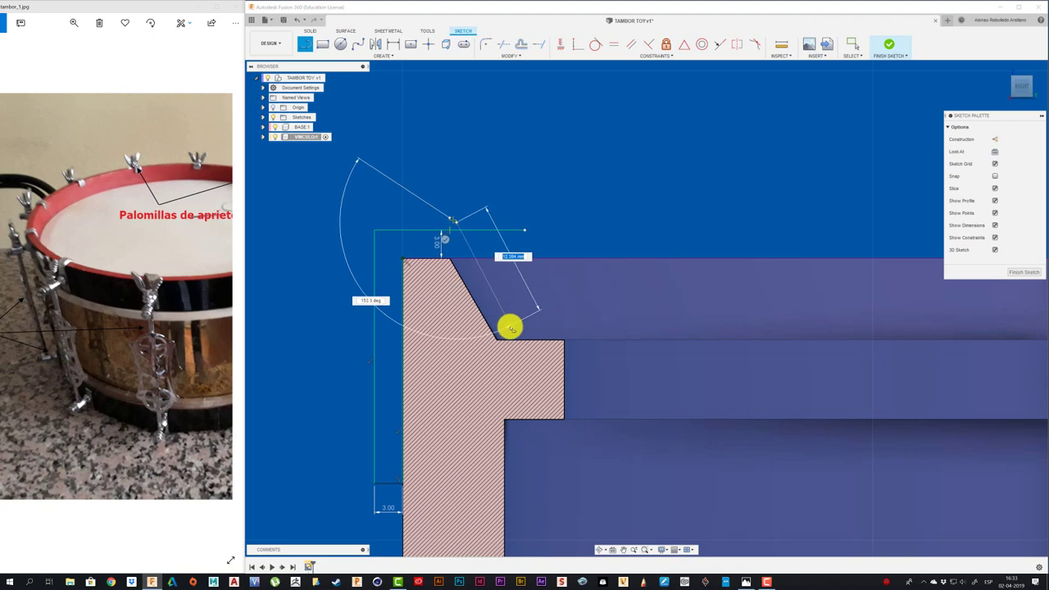
{"action": "key", "text": "Escape"}
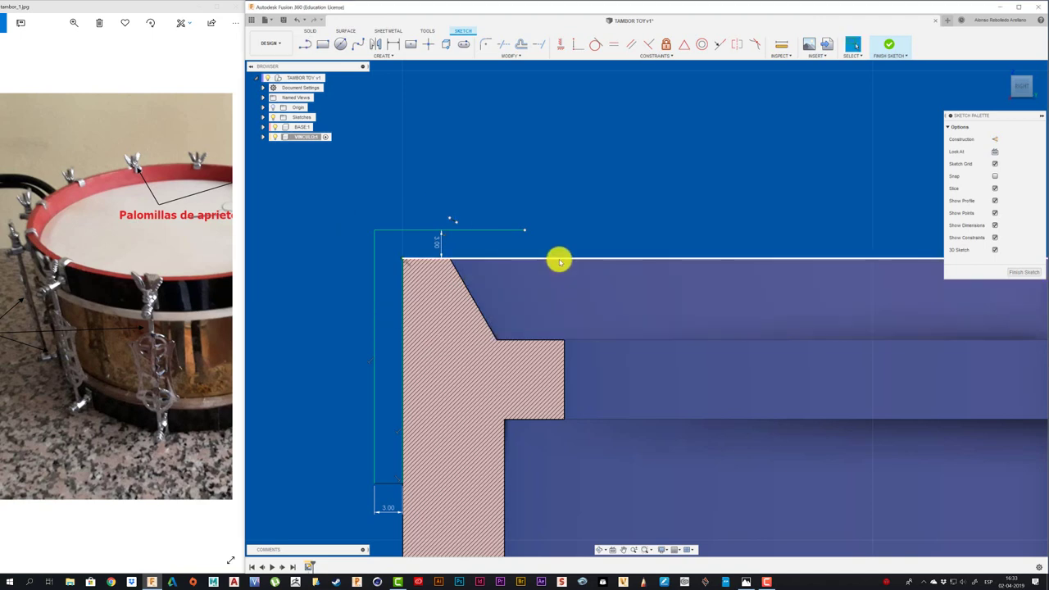
- Draw a diagonal line from the top line above the rim down past the rim shoulder
{"action": "key", "text": "o"}
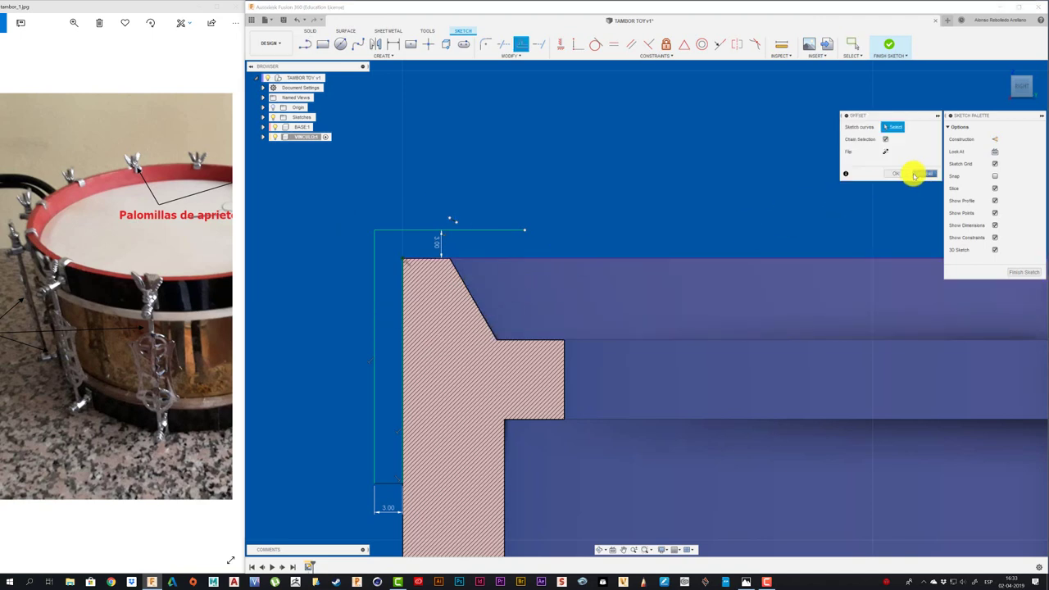
{"action": "left_click", "coordinate": [922, 174]}
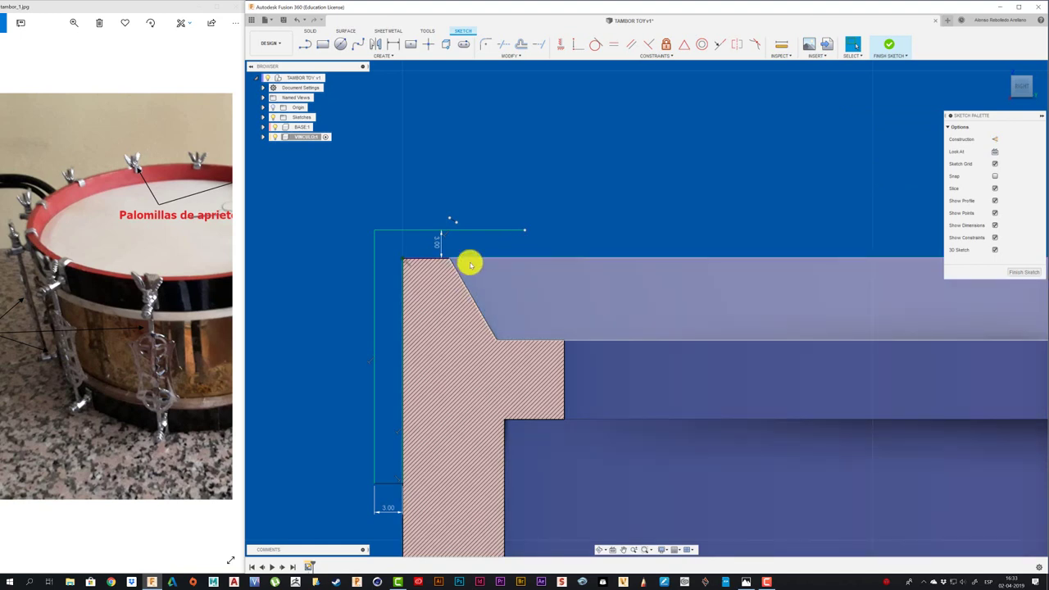
{"action": "key", "text": "l"}
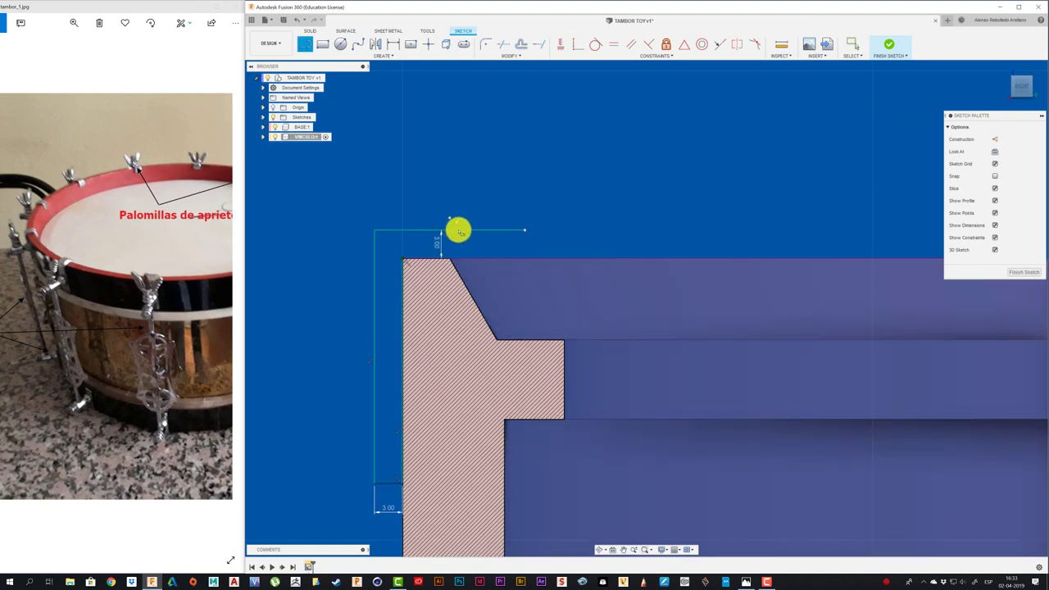
{"action": "left_click", "coordinate": [459, 231]}
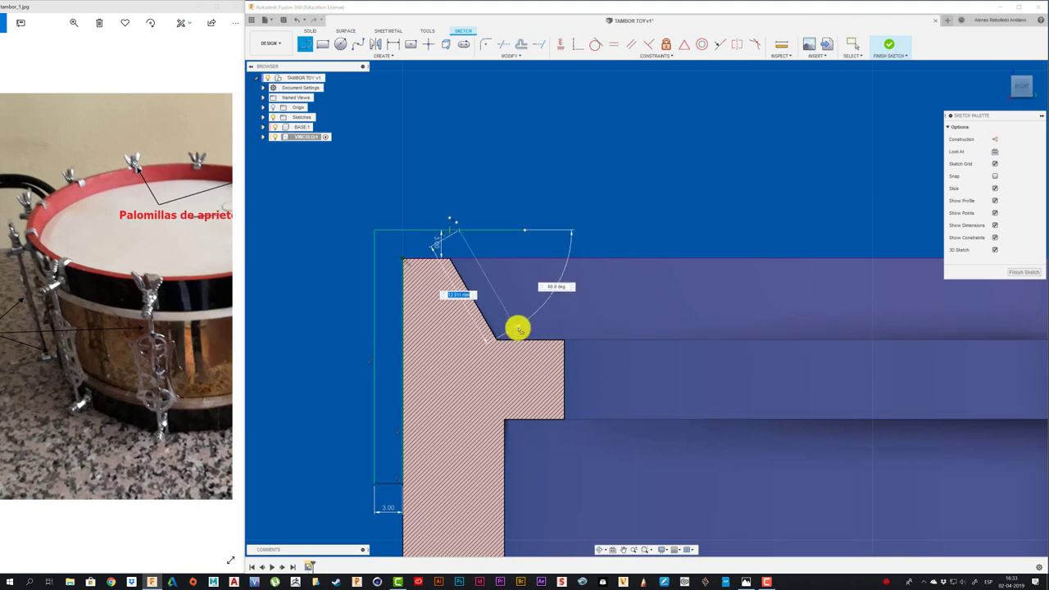
{"action": "left_click", "coordinate": [613, 475]}
{"action": "key", "text": "Escape"}
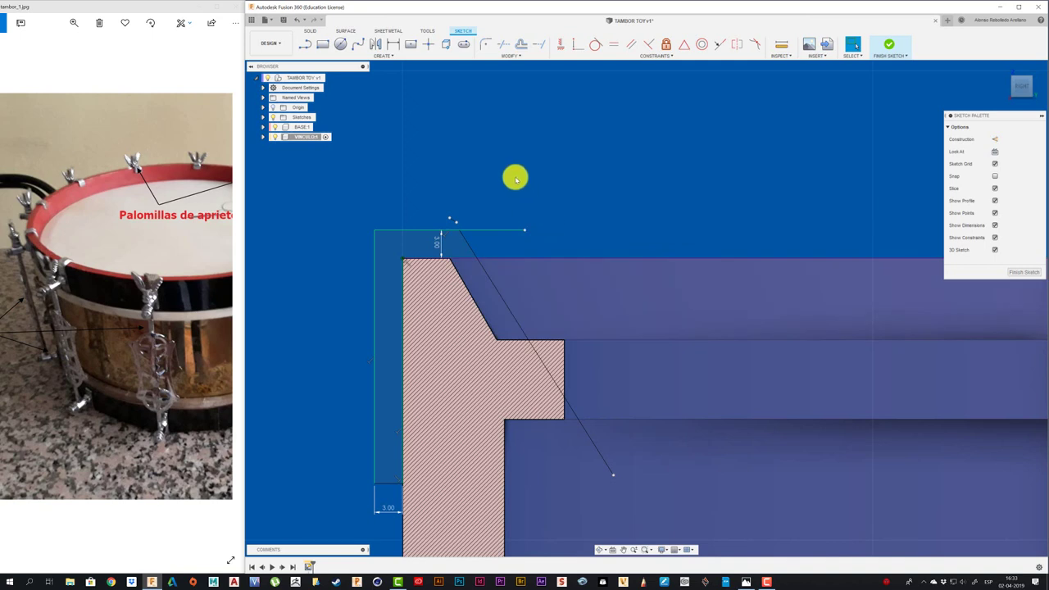
- Snap the diagonal's end onto the top line and trim the top line back to it
{"action": "left_click_drag", "start_coordinate": [436, 193], "coordinate": [466, 227]}
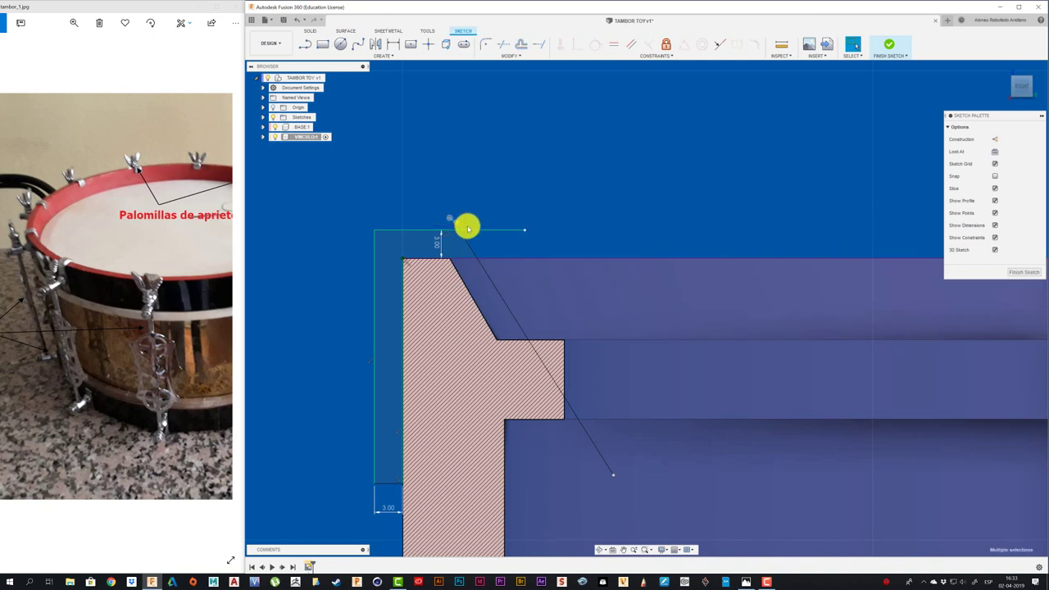
{"action": "left_click", "coordinate": [467, 230]}
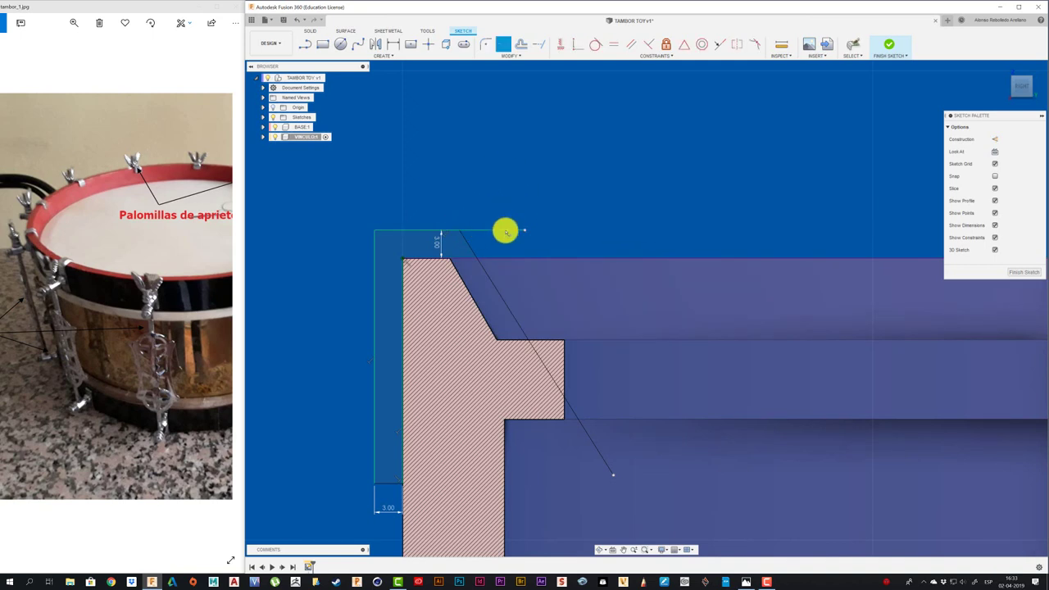
{"action": "left_click", "coordinate": [506, 231]}
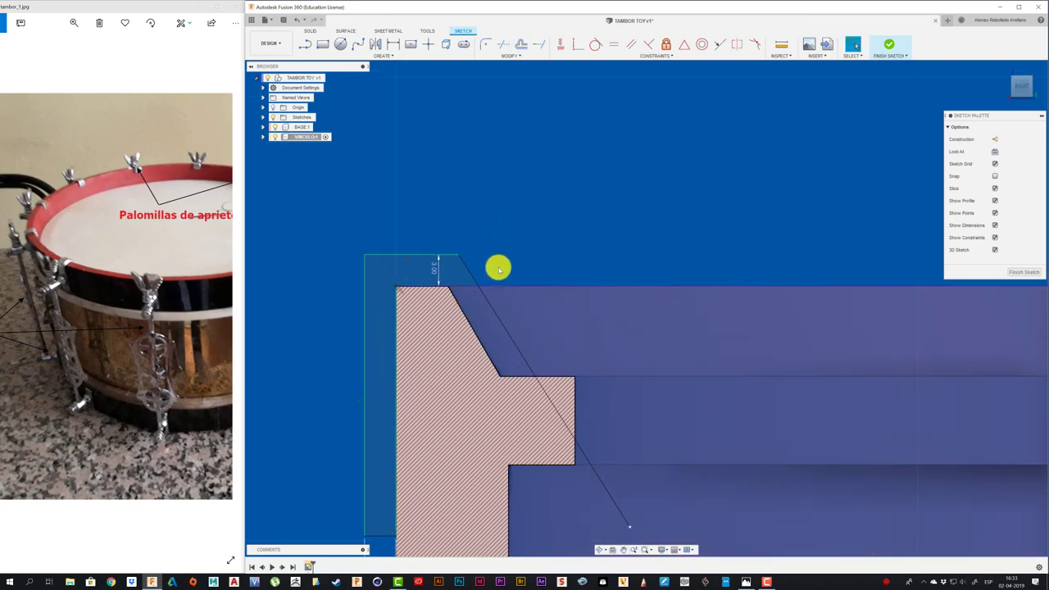
{"action": "middle_click_drag", "start_coordinate": [515, 244], "coordinate": [479, 260], "text": "shift"}
- Cancel the fillet dialog and reopen the VINCULO wall profile sketch for editing
{"action": "key", "text": "f"}
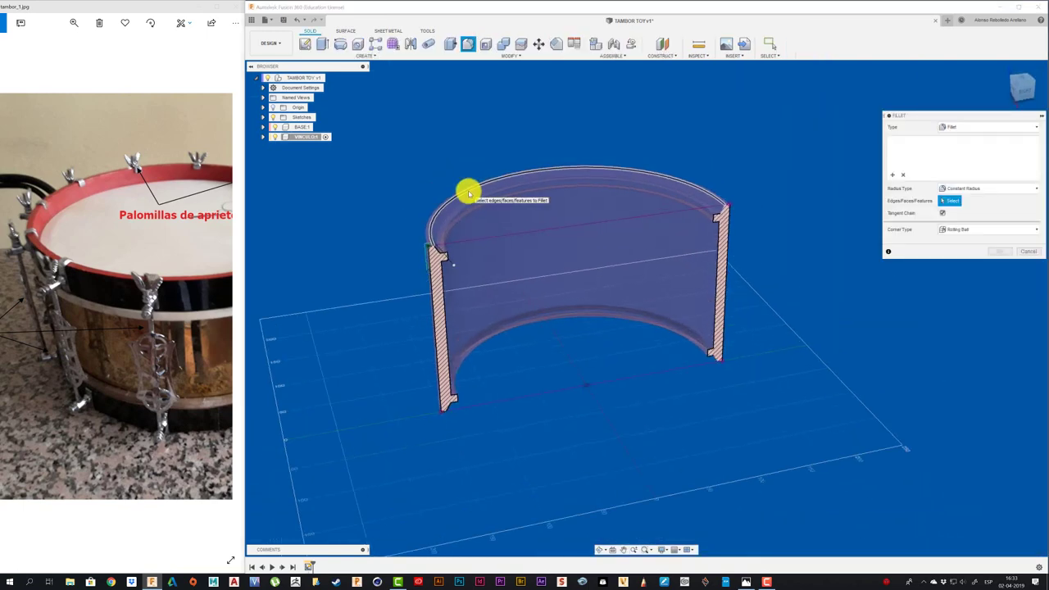
{"action": "scroll", "coordinate": [443, 312], "scroll_direction": "up", "scroll_amount": 3}
{"action": "scroll", "coordinate": [352, 459], "scroll_direction": "up", "scroll_amount": 2}
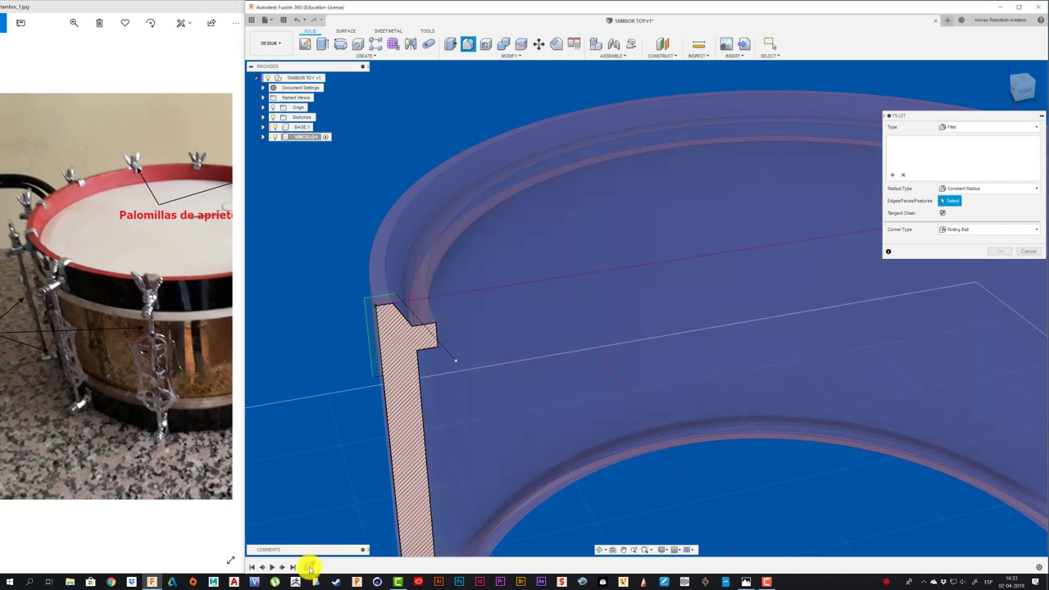
{"action": "left_click", "coordinate": [1023, 251]}
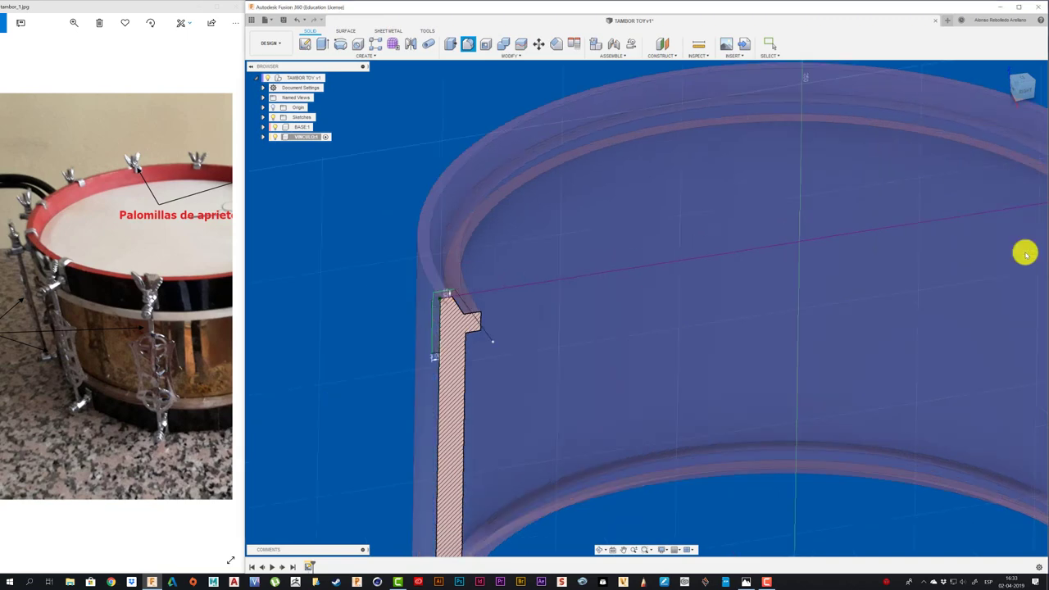
{"action": "double_click", "coordinate": [455, 499]}
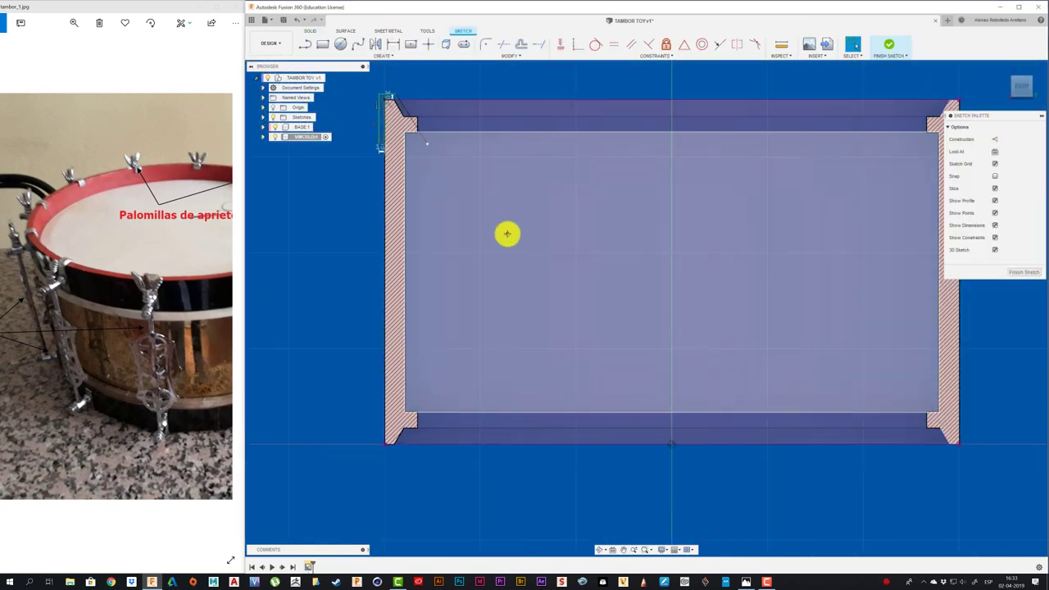
- Attempt to dimension the diagonal line, backing out of the Dimension and Project tools
{"action": "scroll", "coordinate": [435, 339], "scroll_direction": "up", "scroll_amount": 3}
{"action": "scroll", "coordinate": [463, 422], "scroll_direction": "up", "scroll_amount": 3}
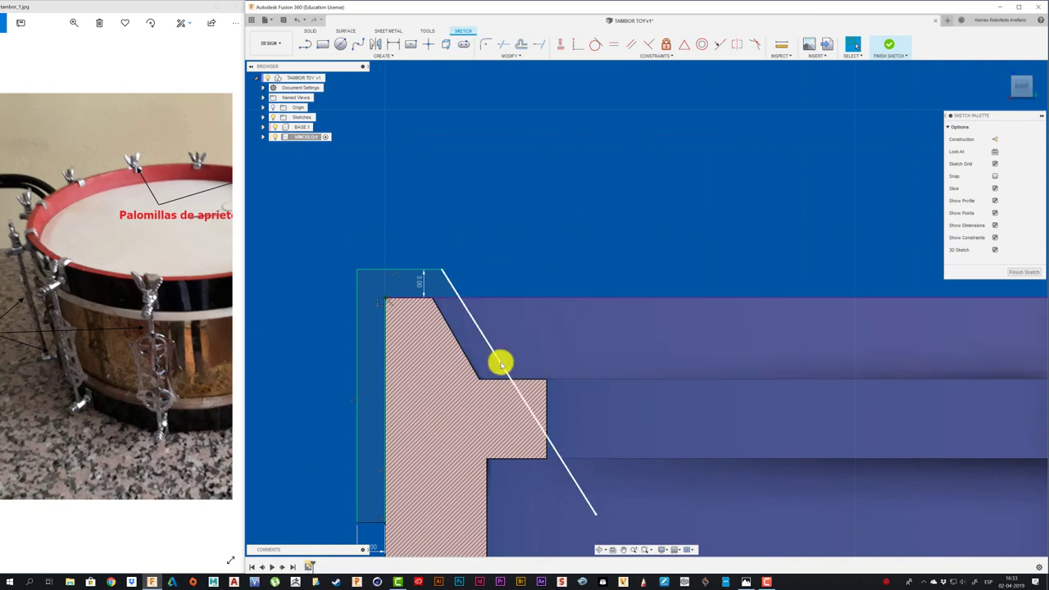
{"action": "key", "text": "d"}
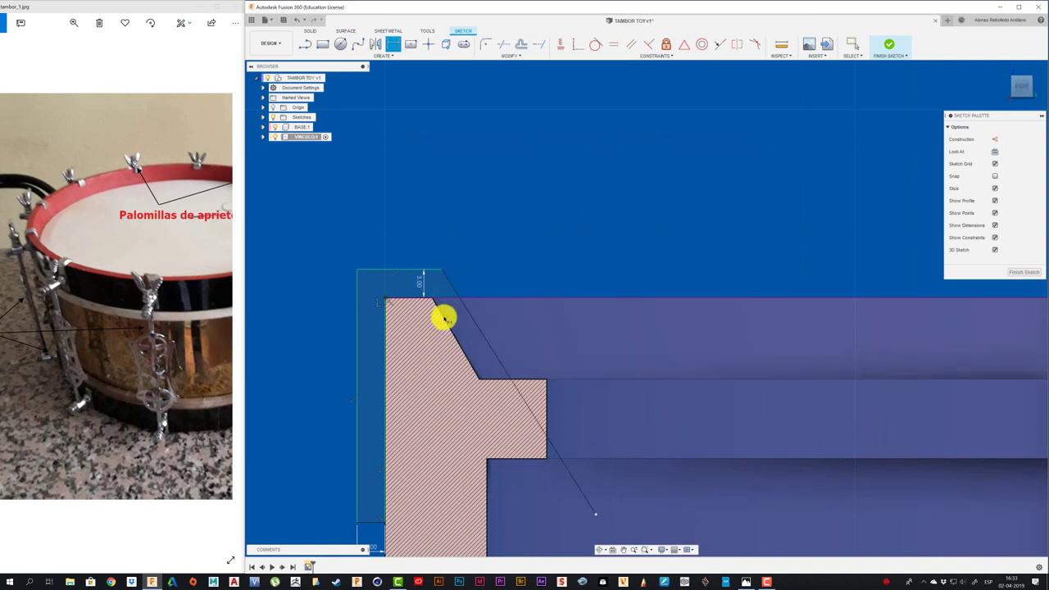
{"action": "left_click", "coordinate": [460, 298]}
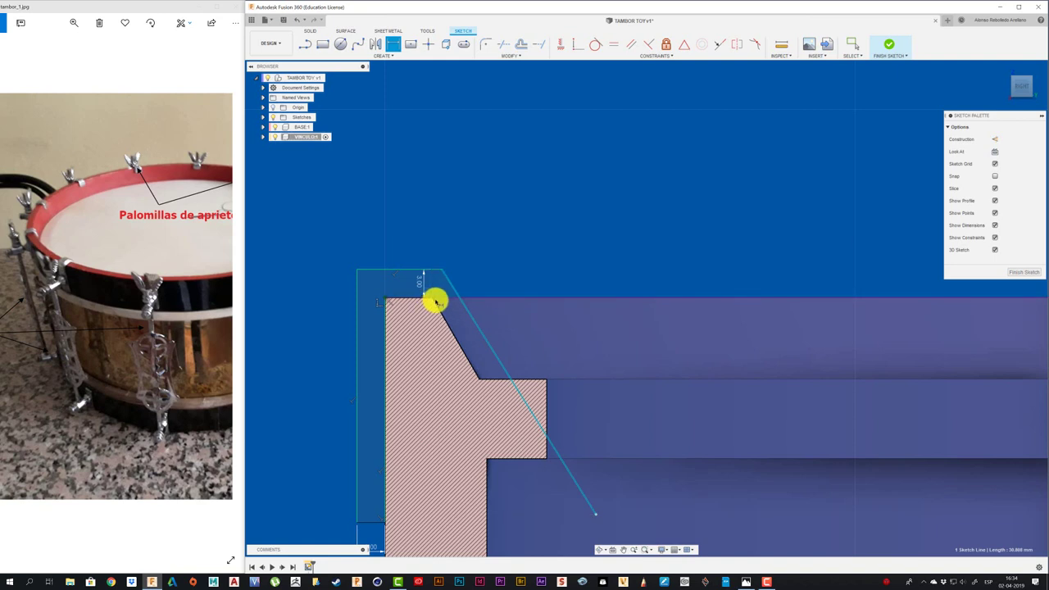
{"action": "key", "text": "Escape"}
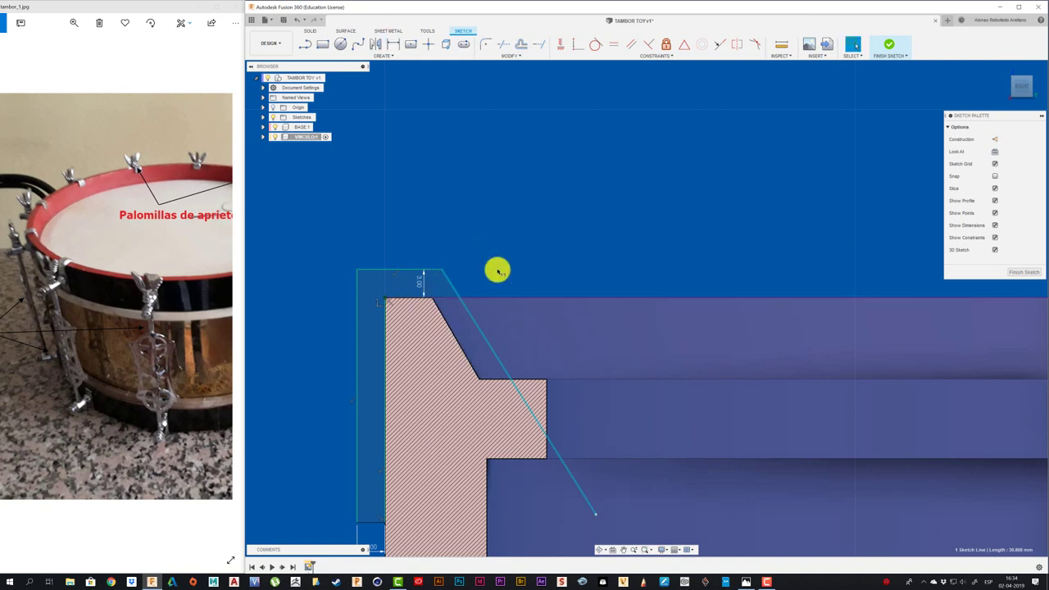
{"action": "key", "text": "p"}
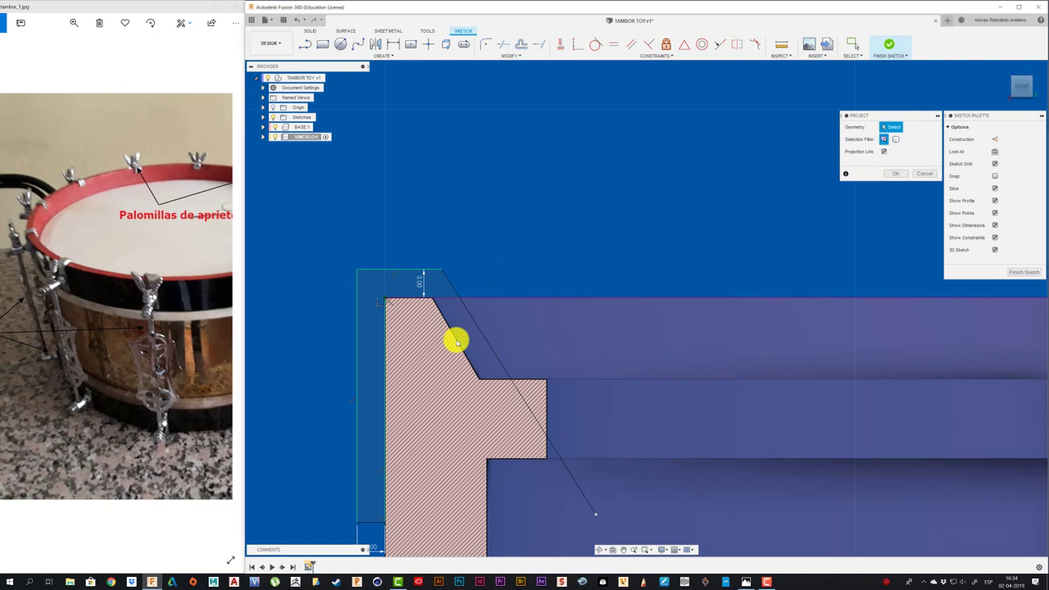
{"action": "left_click", "coordinate": [888, 173]}
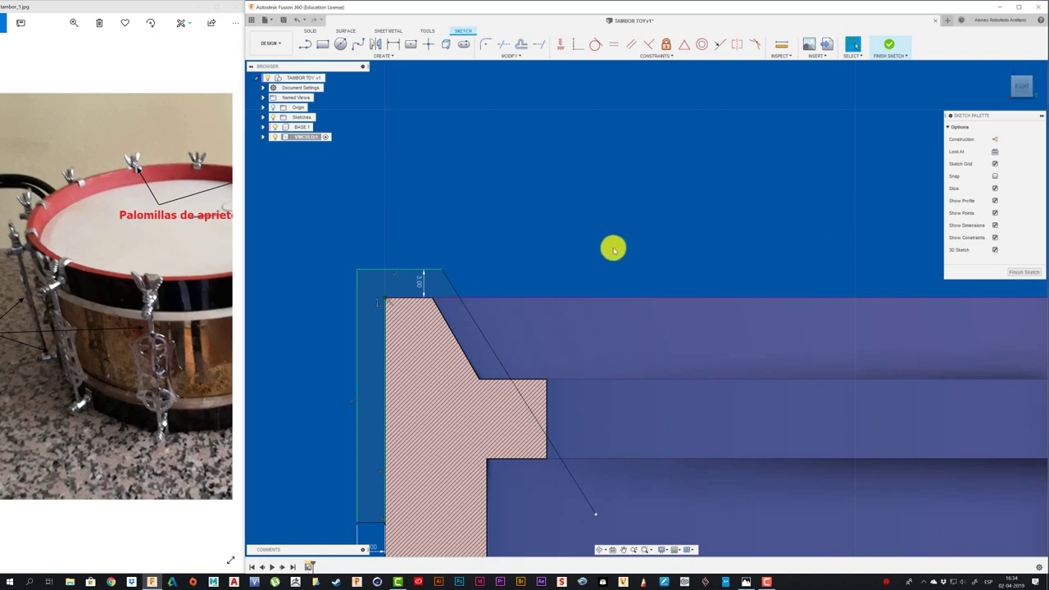
{"action": "key", "text": "d"}
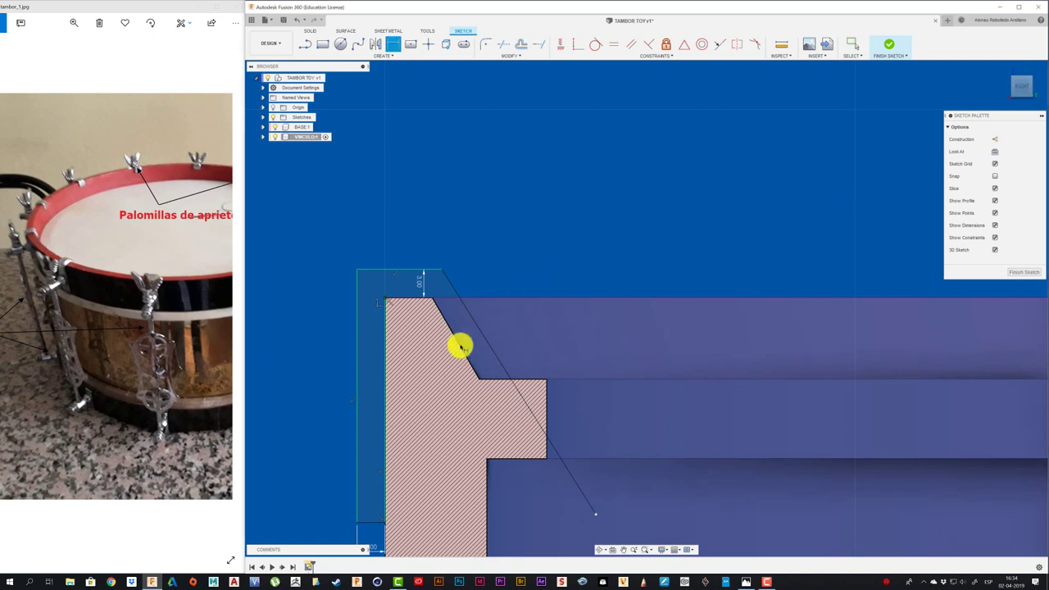
{"action": "left_click", "coordinate": [480, 328]}
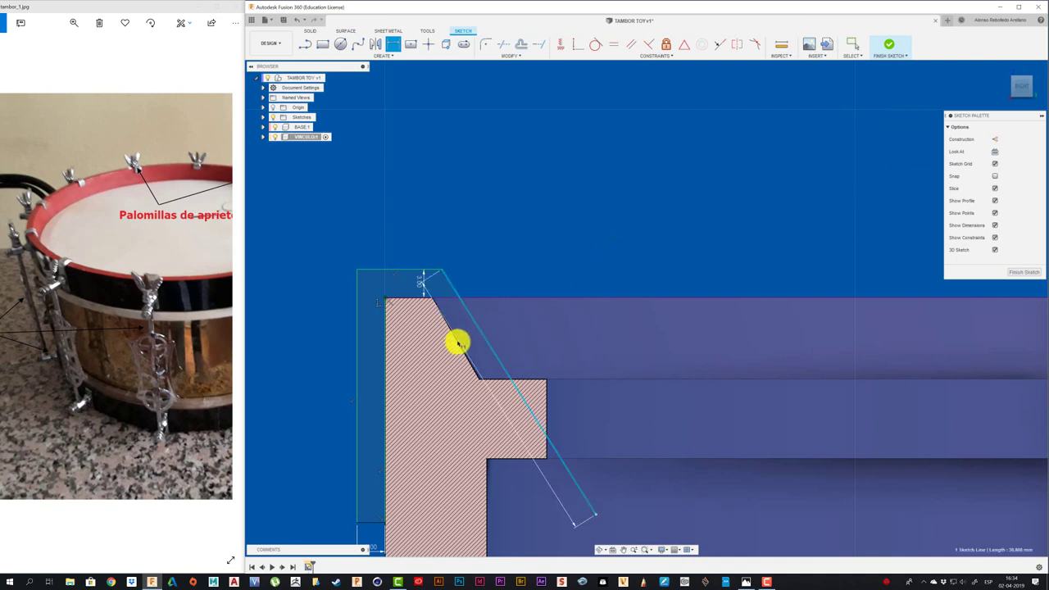
{"action": "key", "text": "Escape"}
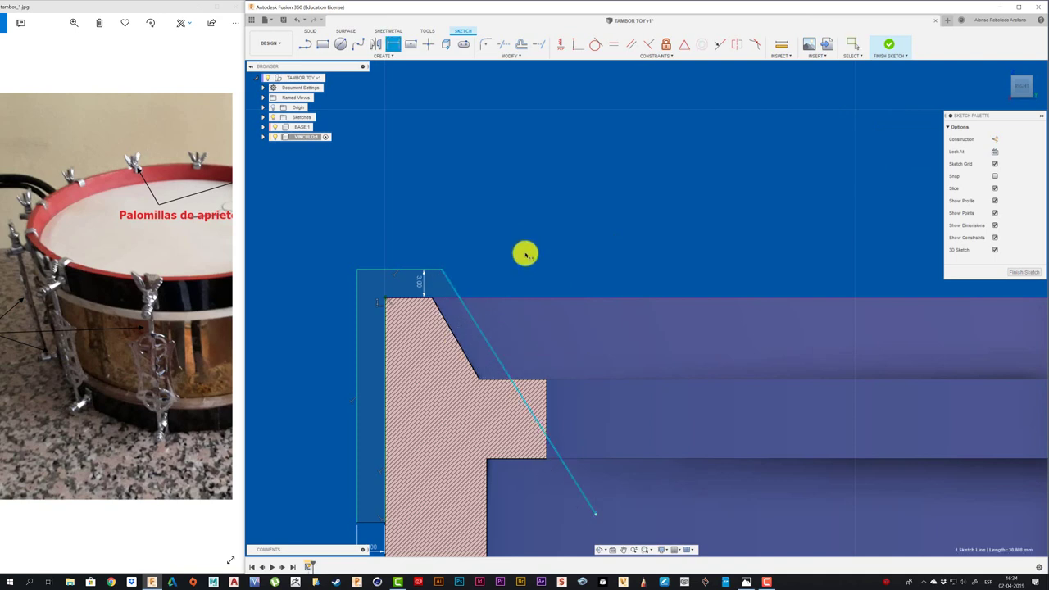
{"action": "key", "text": "Escape"}
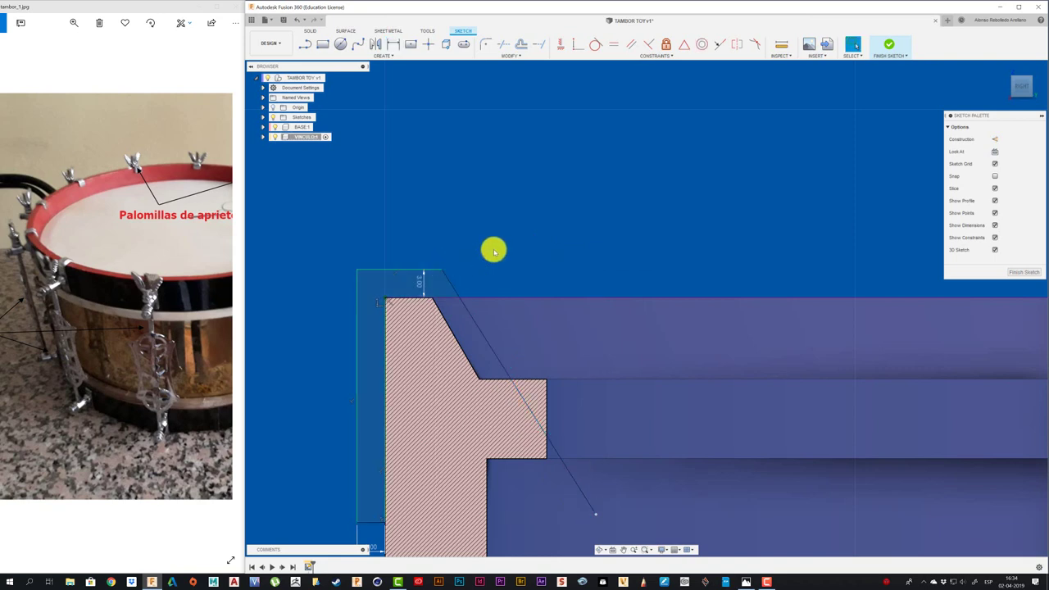
- Set the angle between the short top line and the diagonal line to 120°
{"action": "key", "text": "d"}
{"action": "left_click", "coordinate": [441, 277]}
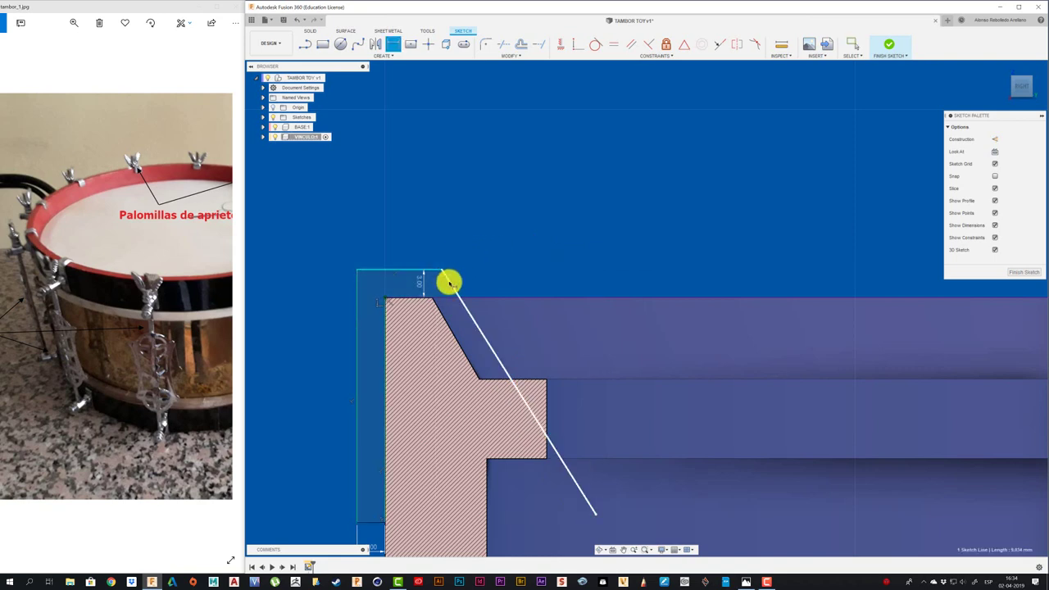
{"action": "left_click", "coordinate": [448, 284]}
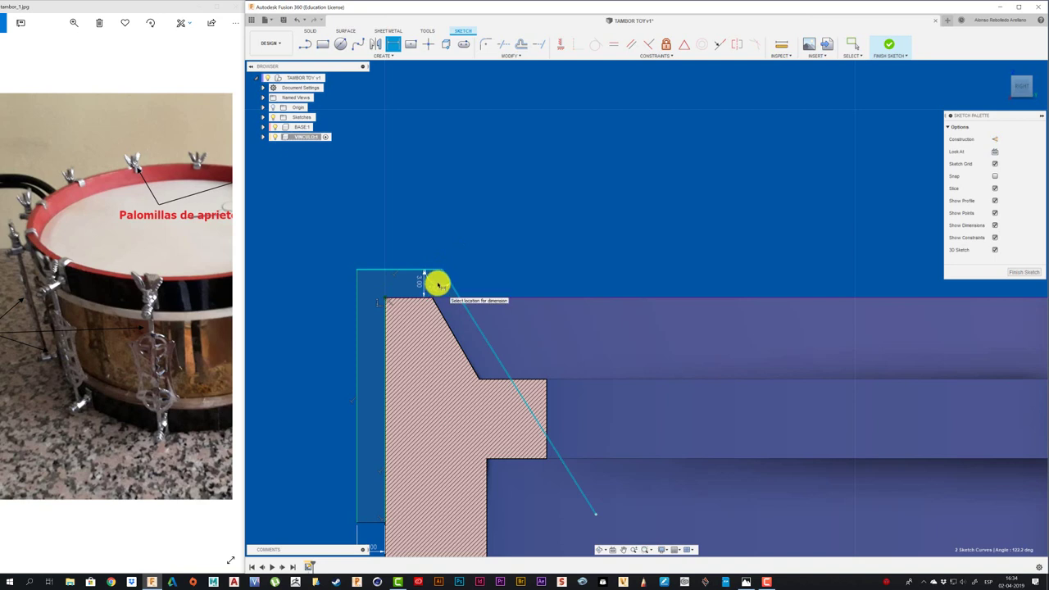
{"action": "left_click", "coordinate": [438, 284]}
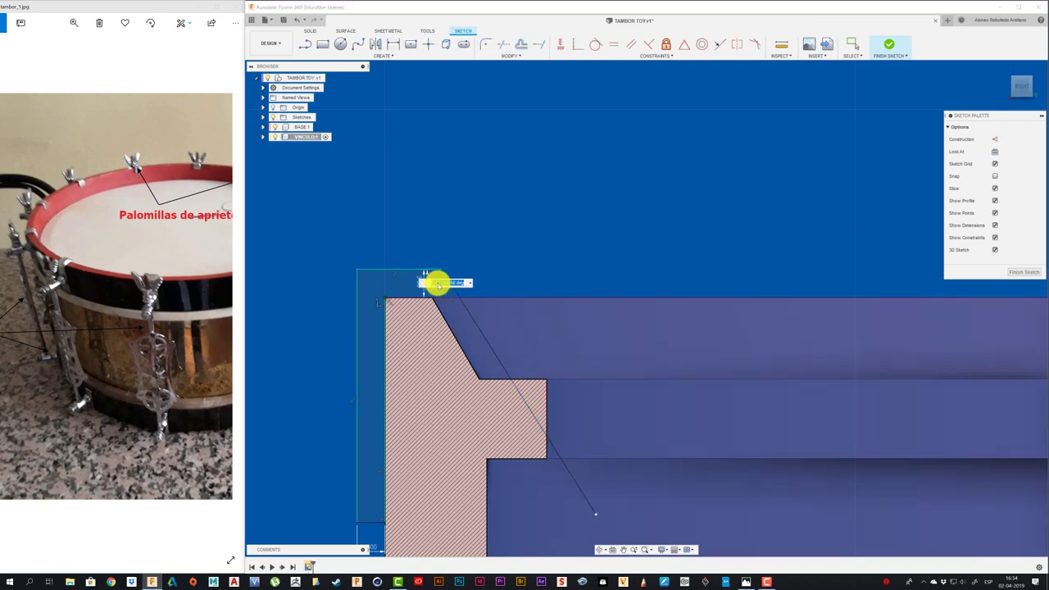
{"action": "type", "text": "120"}
{"action": "key", "text": "Return"}
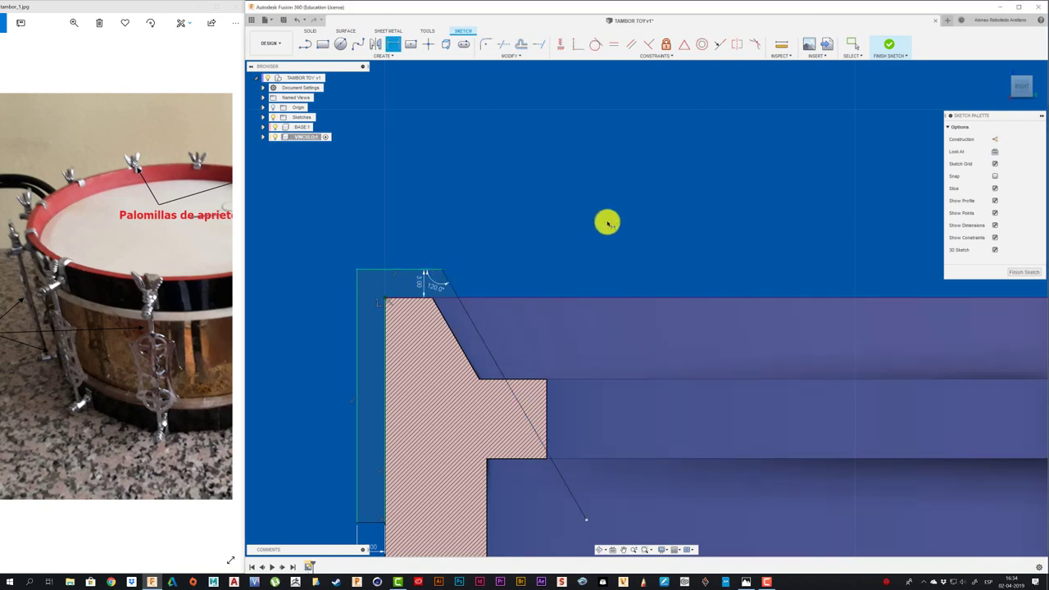
{"action": "key", "text": "t"}
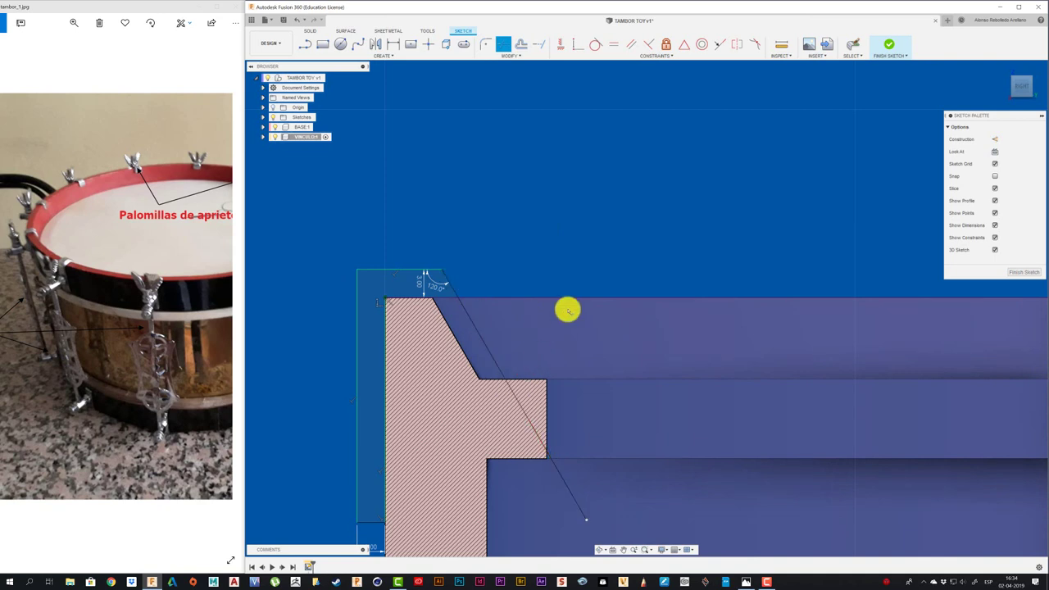
{"action": "key", "text": "Escape"}
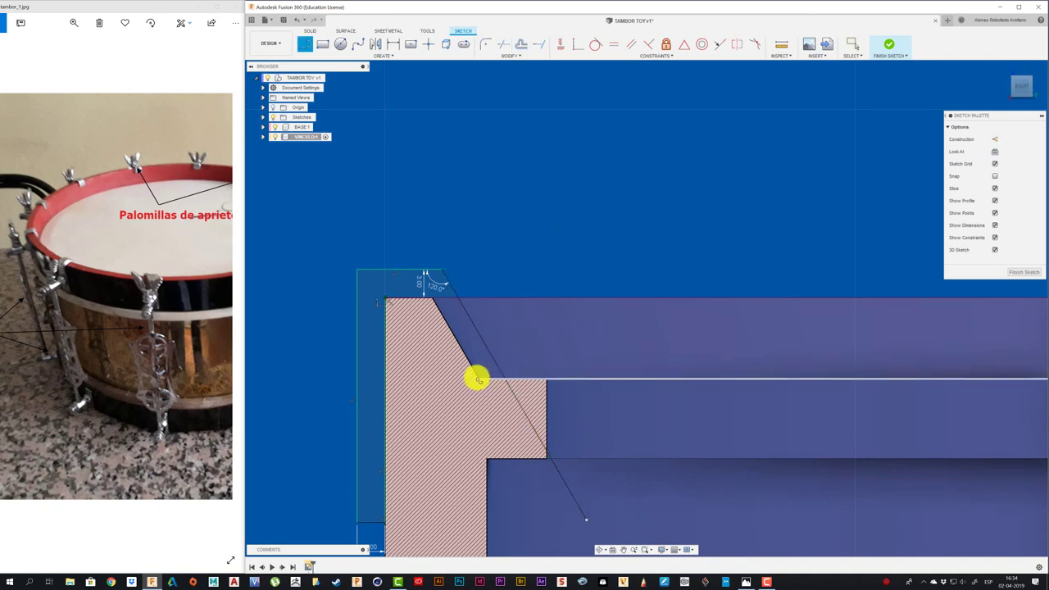
- Remove the long horizontal line and trim the leftover segment below the rim step
{"action": "left_click", "coordinate": [478, 379]}
{"action": "key", "text": "l"}
{"action": "left_click", "coordinate": [477, 379]}
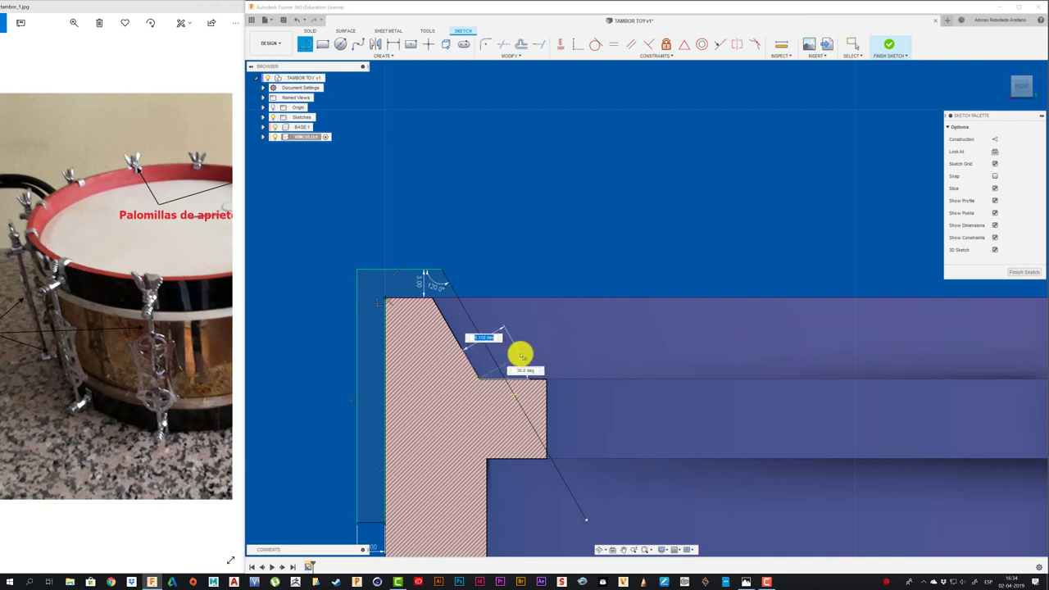
{"action": "key", "text": "Escape"}
{"action": "key", "text": "r"}
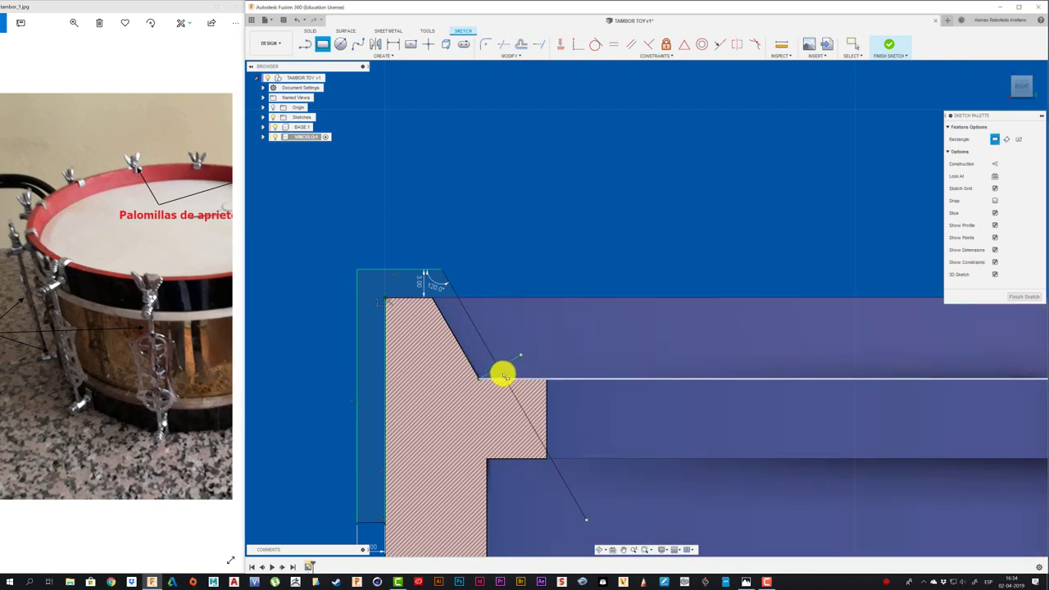
{"action": "key", "text": "t"}
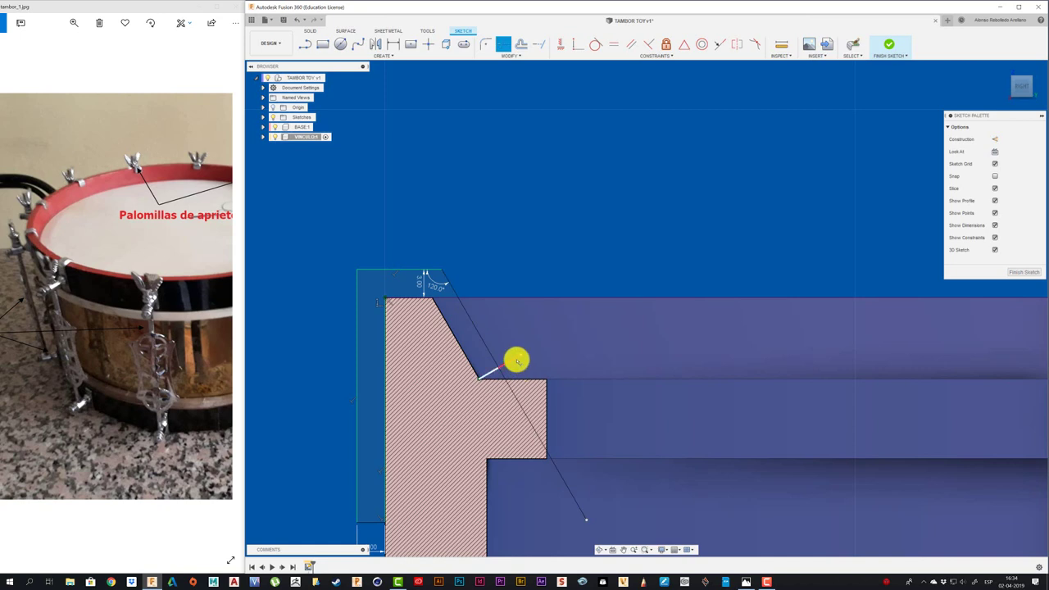
{"action": "left_click", "coordinate": [504, 376]}
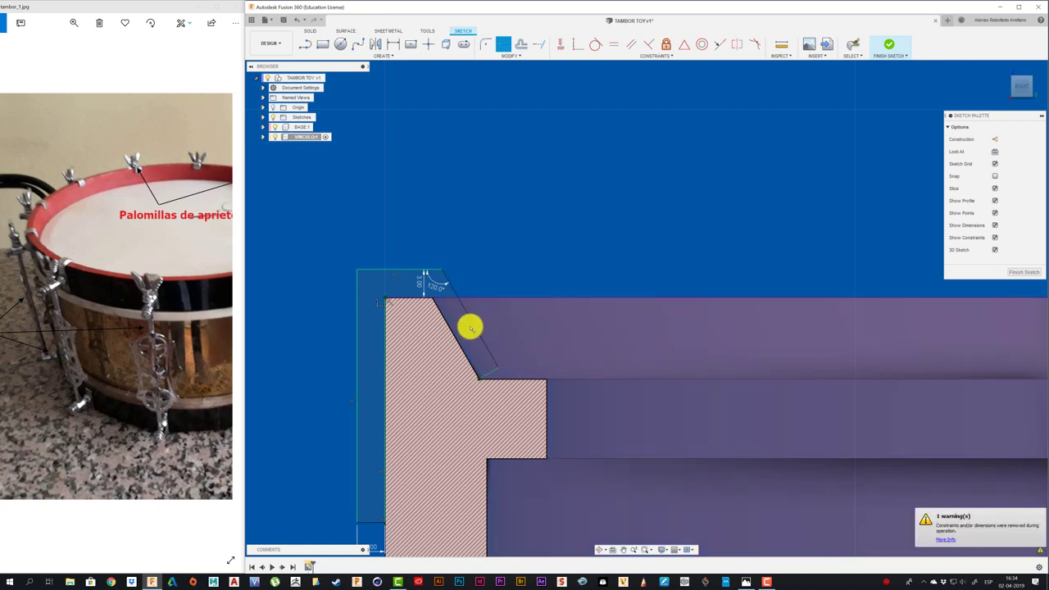
- Draw an angled line from the outline corner along the bevel to close the clip outline
{"action": "key", "text": "l"}
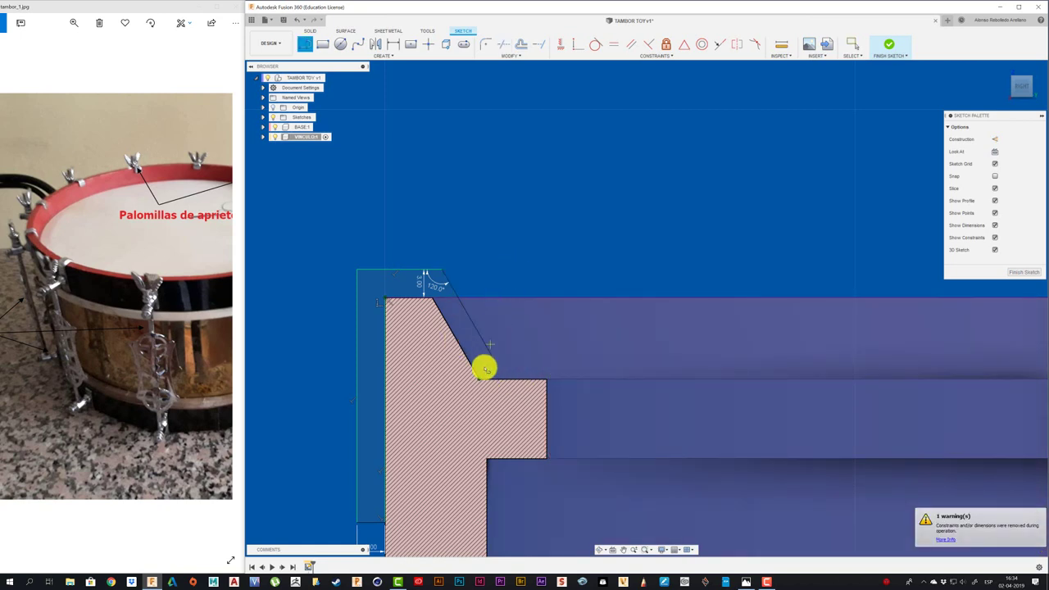
{"action": "left_click", "coordinate": [479, 378]}
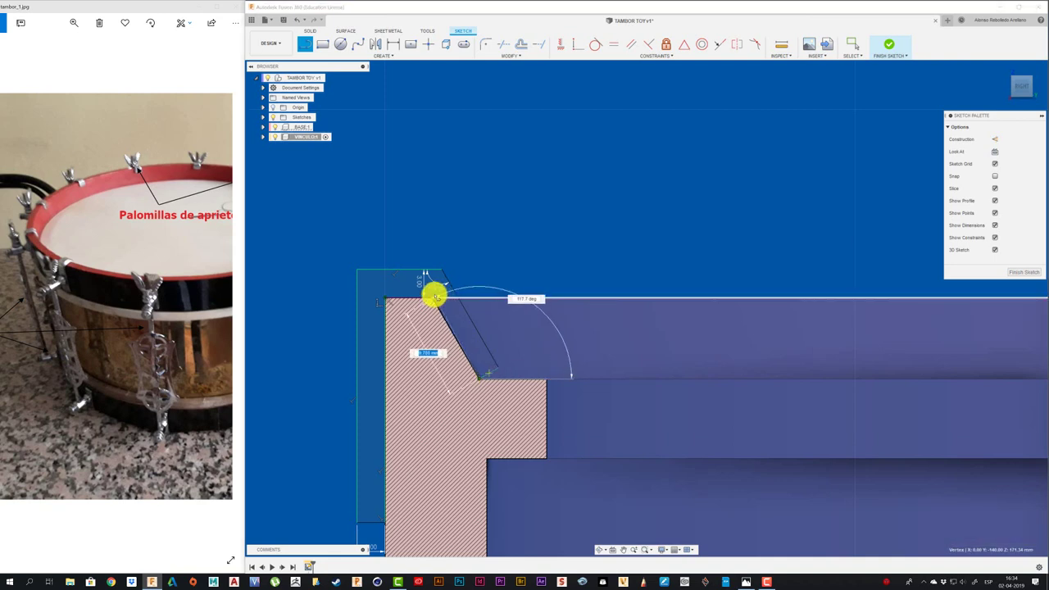
{"action": "left_click", "coordinate": [422, 298]}
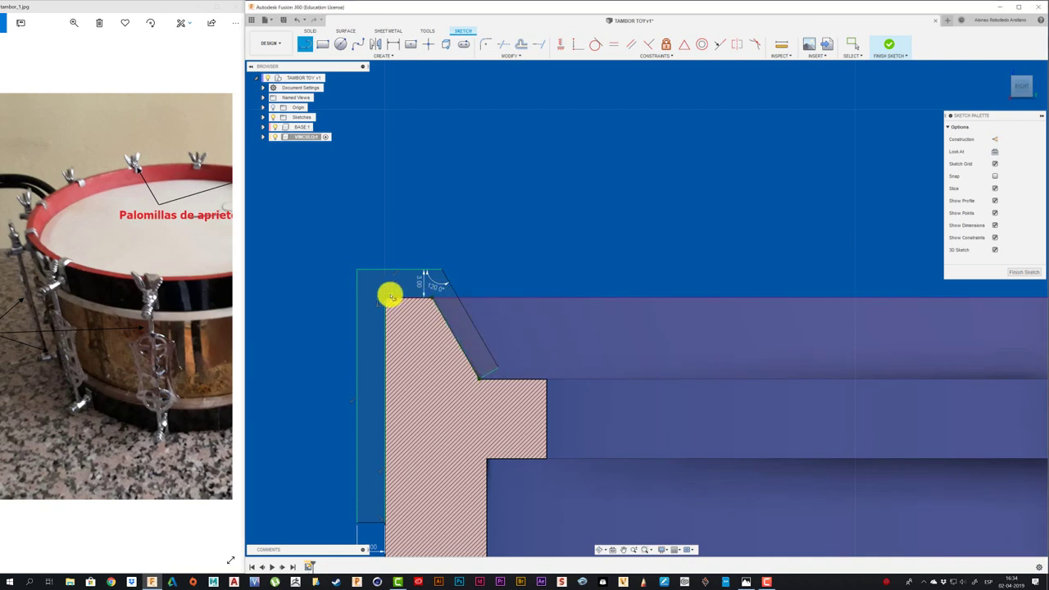
{"action": "scroll", "coordinate": [508, 252], "scroll_direction": "down", "scroll_amount": 2}
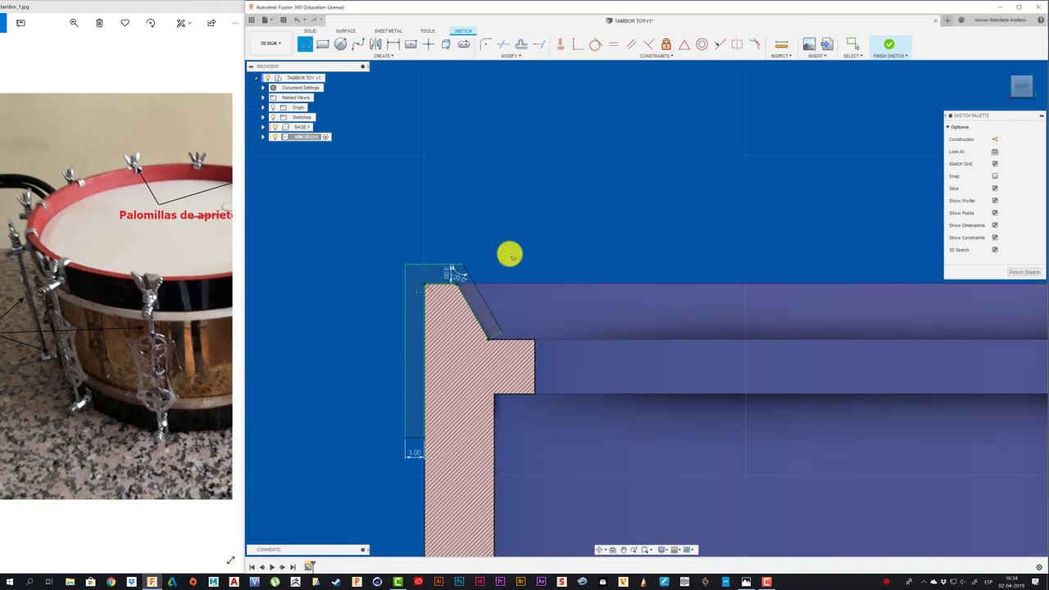
{"action": "scroll", "coordinate": [508, 253], "scroll_direction": "down", "scroll_amount": 2}
- Finish the sketch and revolve the clip outline around the drum's central axis
{"action": "left_click", "coordinate": [1022, 274]}
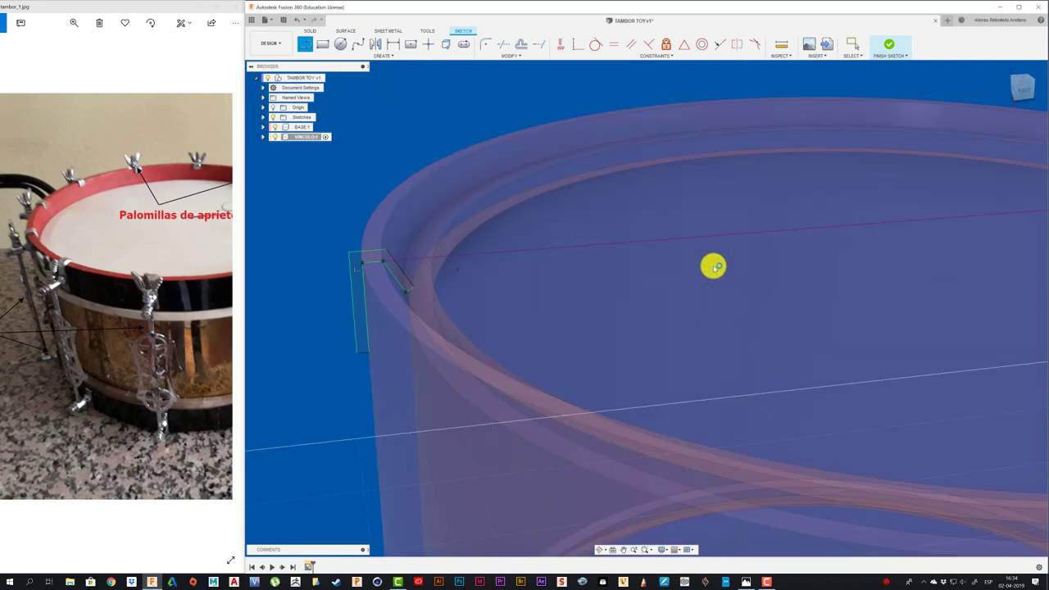
{"action": "scroll", "coordinate": [336, 260], "scroll_direction": "down", "scroll_amount": 2}
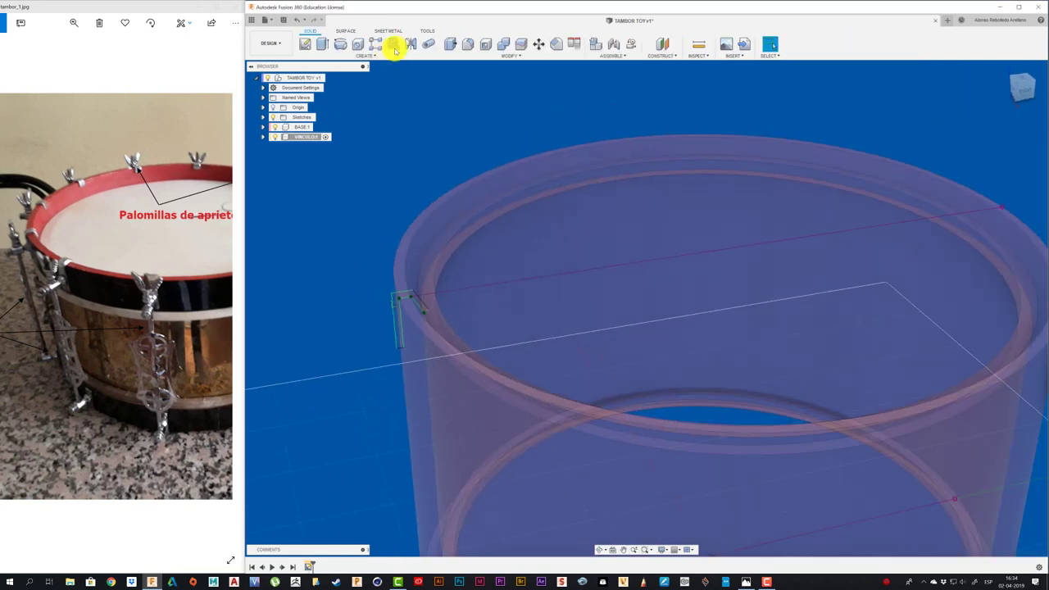
{"action": "left_click", "coordinate": [341, 45]}
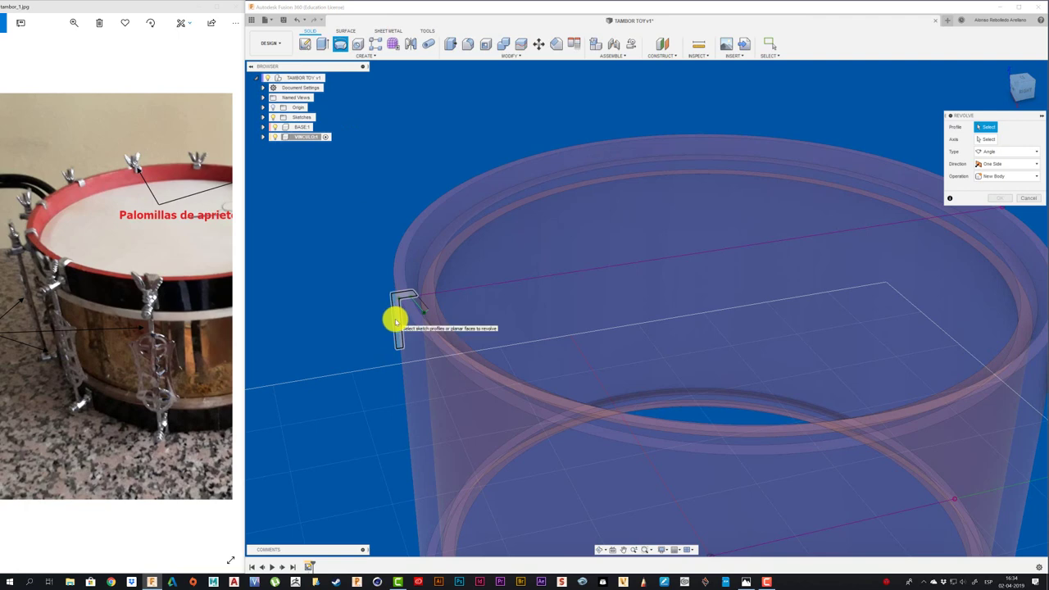
{"action": "left_click", "coordinate": [417, 301]}
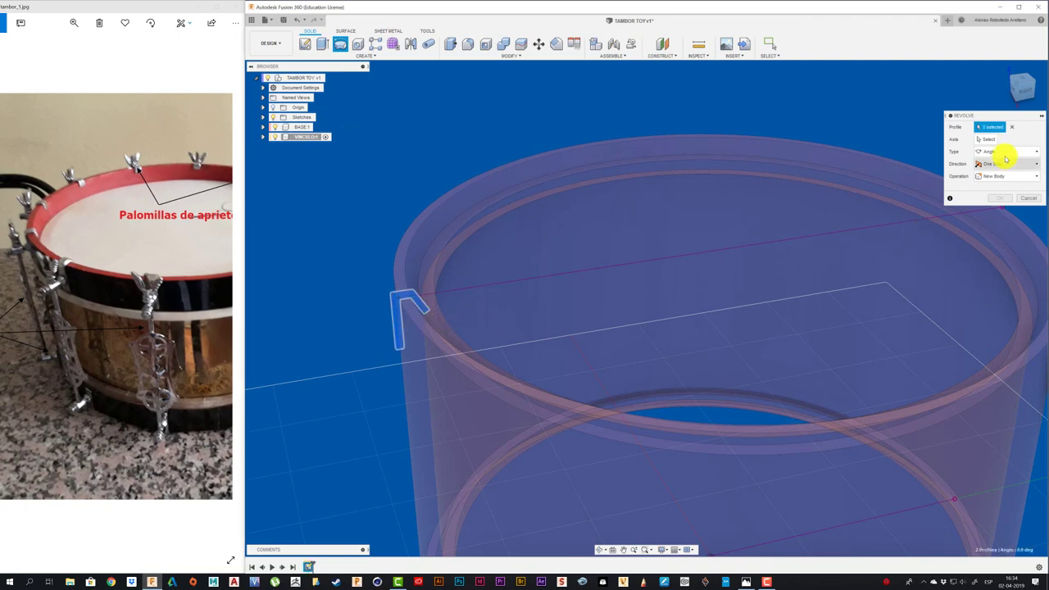
{"action": "left_click", "coordinate": [987, 139]}
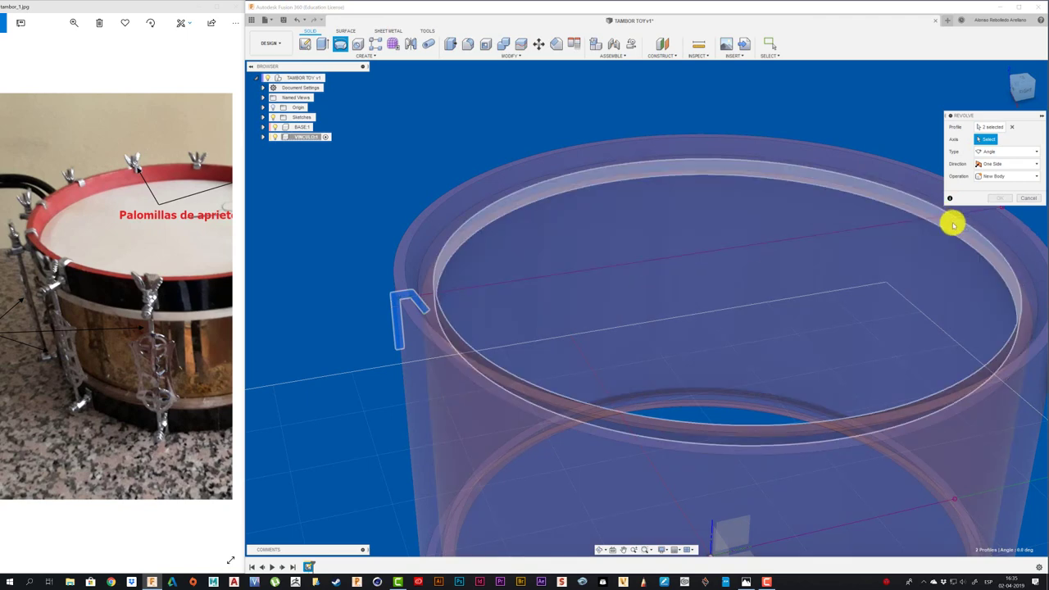
{"action": "left_click", "coordinate": [953, 225]}
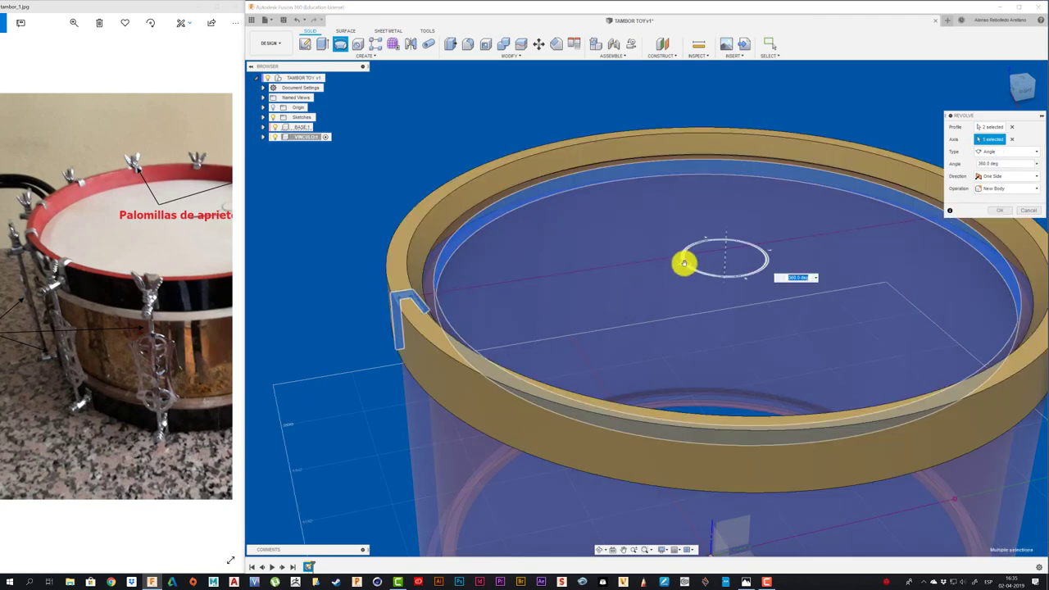
- Make the revolve Symmetric with a 3° angle and create the tab
{"action": "left_click_drag", "start_coordinate": [684, 262], "coordinate": [678, 267]}
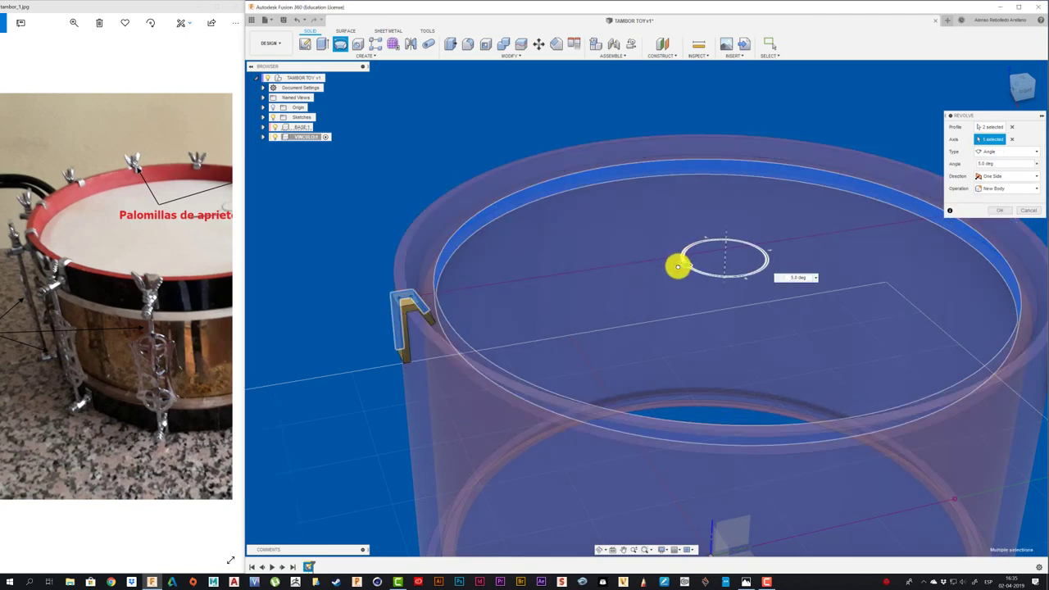
{"action": "left_click_drag", "start_coordinate": [677, 266], "coordinate": [684, 260]}
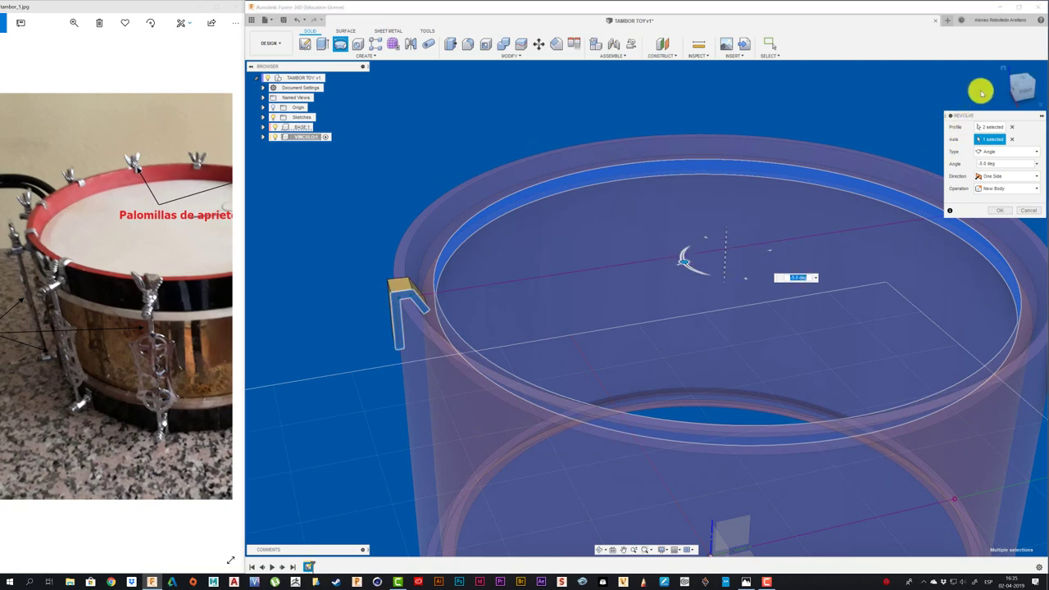
{"action": "left_click", "coordinate": [1021, 83]}
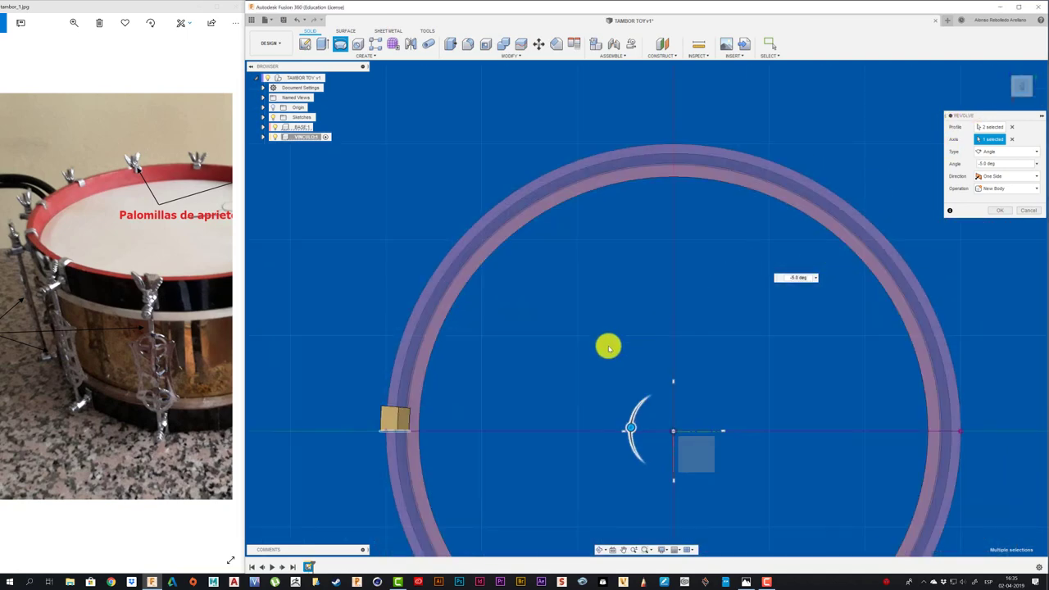
{"action": "left_click", "coordinate": [1036, 178]}
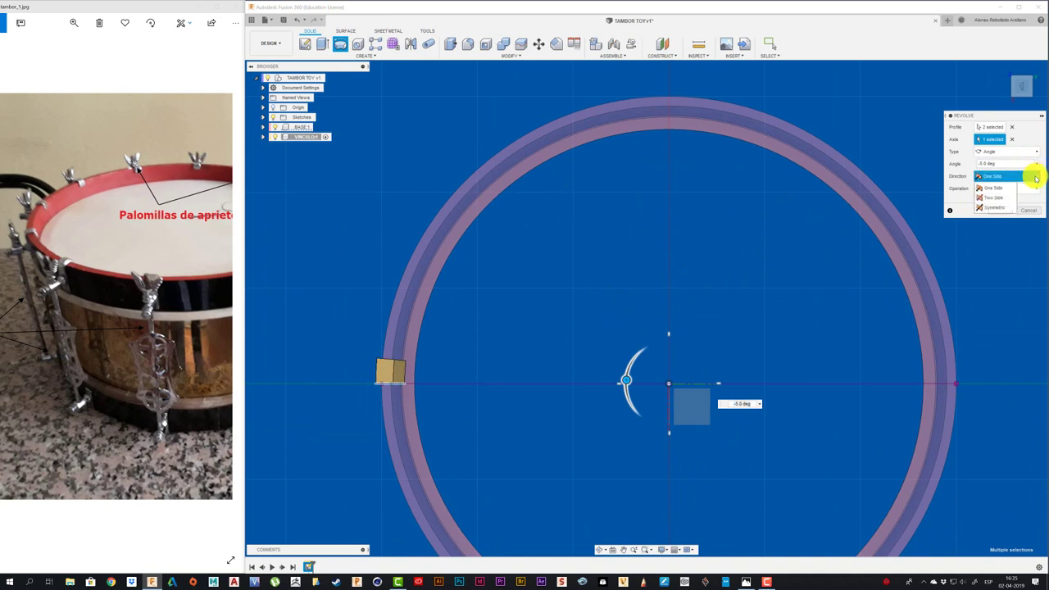
{"action": "left_click", "coordinate": [996, 209]}
{"action": "type", "text": "3"}
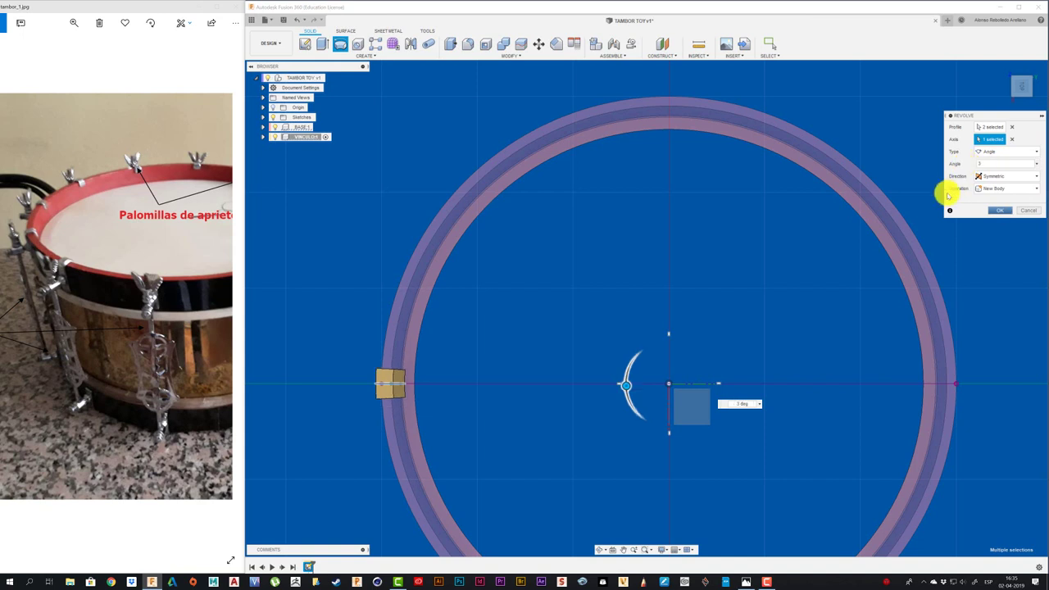
{"action": "left_click", "coordinate": [999, 211]}
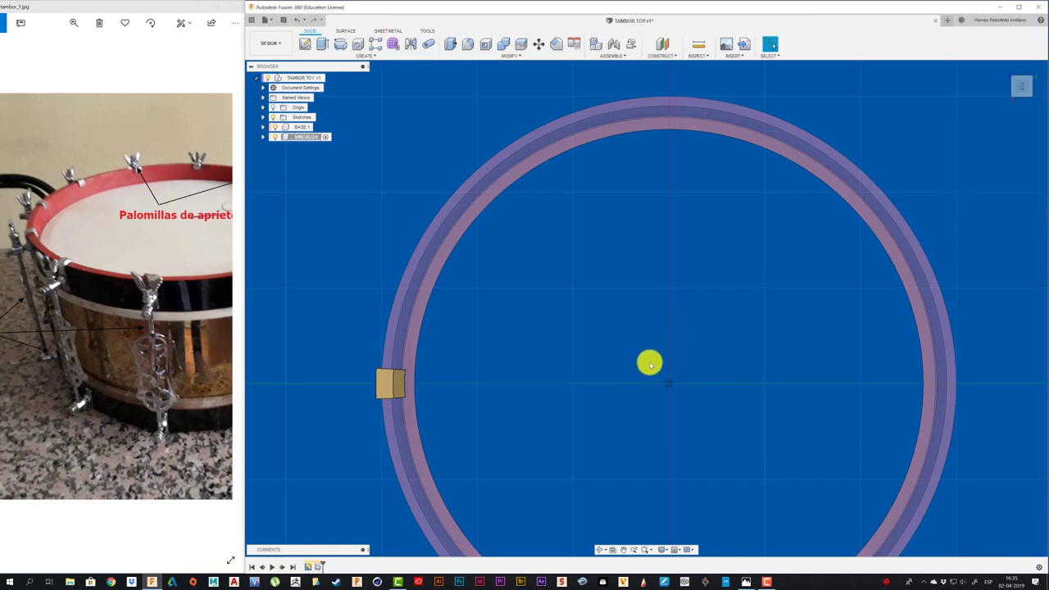
- Orbit the drum into a tilted side view showing the clip tab and start an offset construction plane
{"action": "middle_click_drag", "start_coordinate": [649, 363], "coordinate": [369, 243], "text": "shift"}
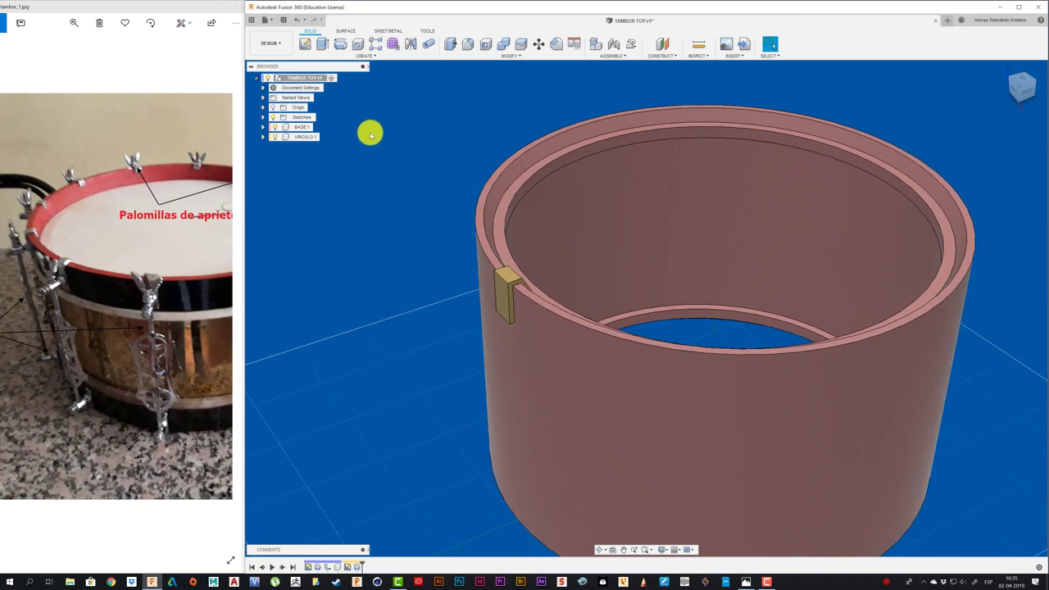
{"action": "left_click", "coordinate": [312, 50]}
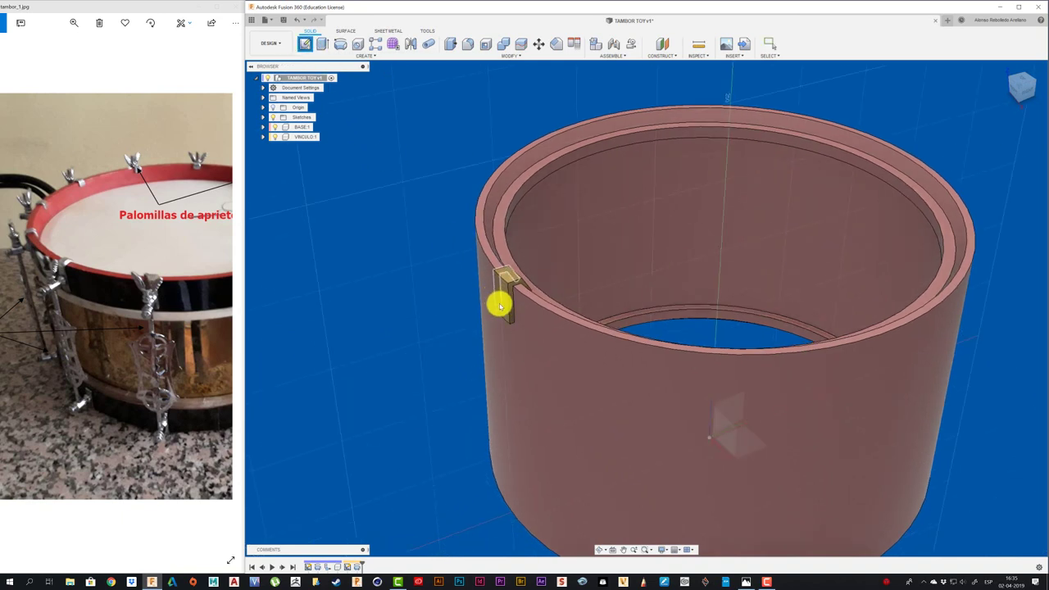
{"action": "middle_click_drag", "start_coordinate": [388, 134], "coordinate": [603, 298], "text": "shift"}
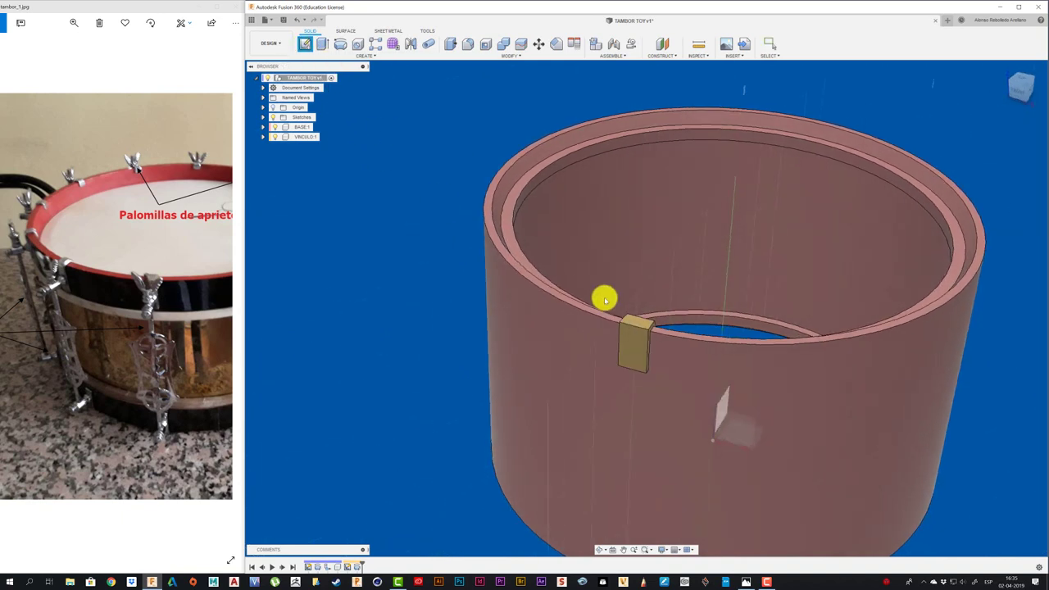
{"action": "mouse_move", "coordinate": [630, 354]}
{"action": "middle_mouse_down", "text": "shift"}
{"action": "mouse_move", "coordinate": [587, 413]}
{"action": "mouse_move", "coordinate": [492, 330]}
{"action": "mouse_move", "coordinate": [491, 309]}
{"action": "middle_mouse_up", "text": "shift"}
{"action": "left_click", "coordinate": [660, 46]}
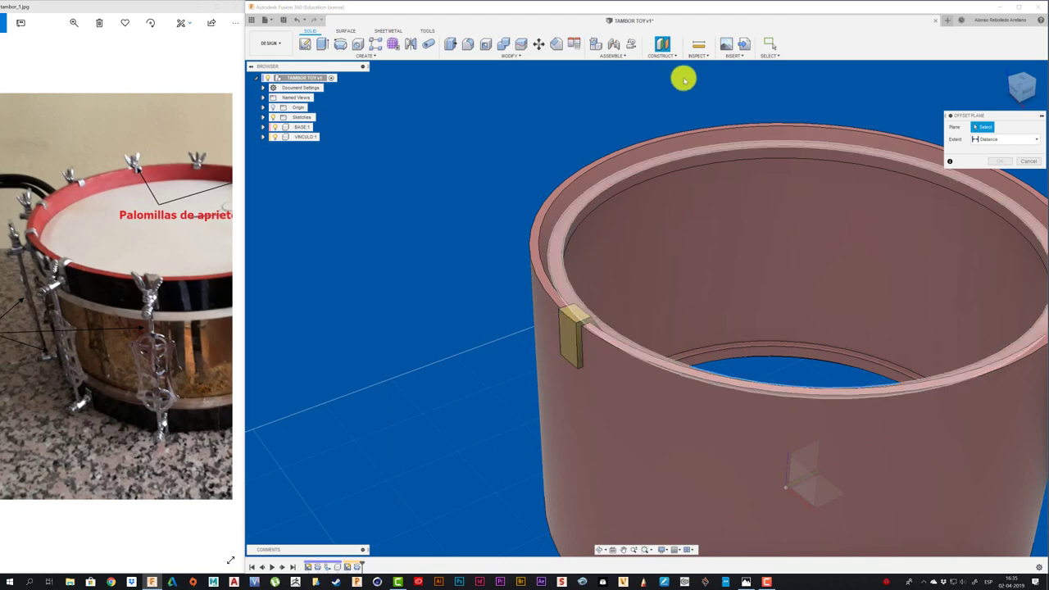
- Create a midplane between the tab's two opposite side faces
{"action": "left_click", "coordinate": [662, 54]}
{"action": "left_click", "coordinate": [666, 95]}
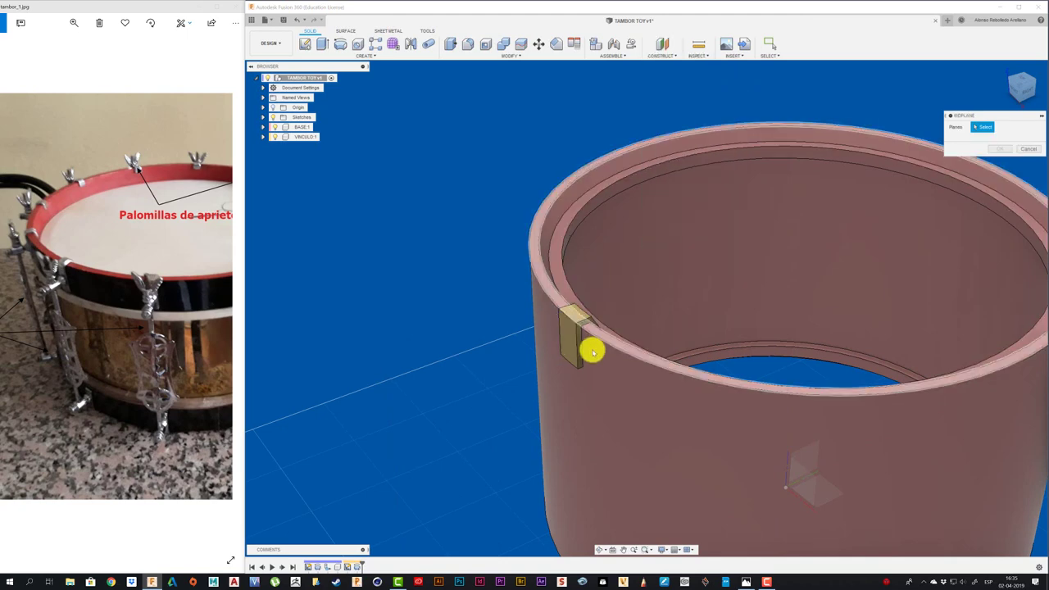
{"action": "left_click", "coordinate": [581, 361]}
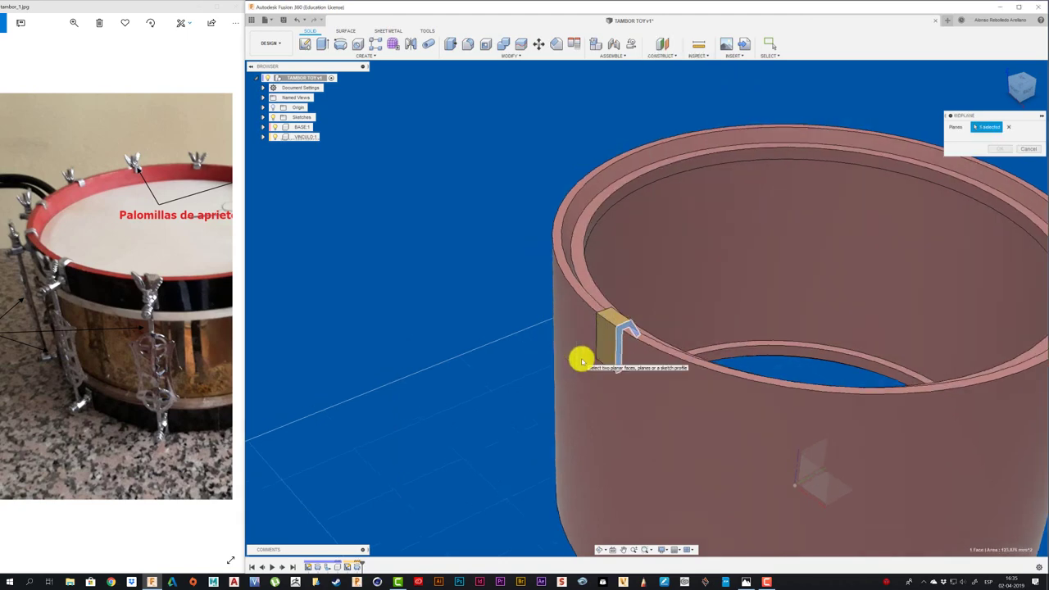
{"action": "mouse_move", "coordinate": [581, 358]}
{"action": "middle_mouse_down", "text": "shift"}
{"action": "mouse_move", "coordinate": [984, 340]}
{"action": "mouse_move", "coordinate": [987, 316]}
{"action": "middle_mouse_up", "text": "shift"}
{"action": "left_click", "coordinate": [984, 314]}
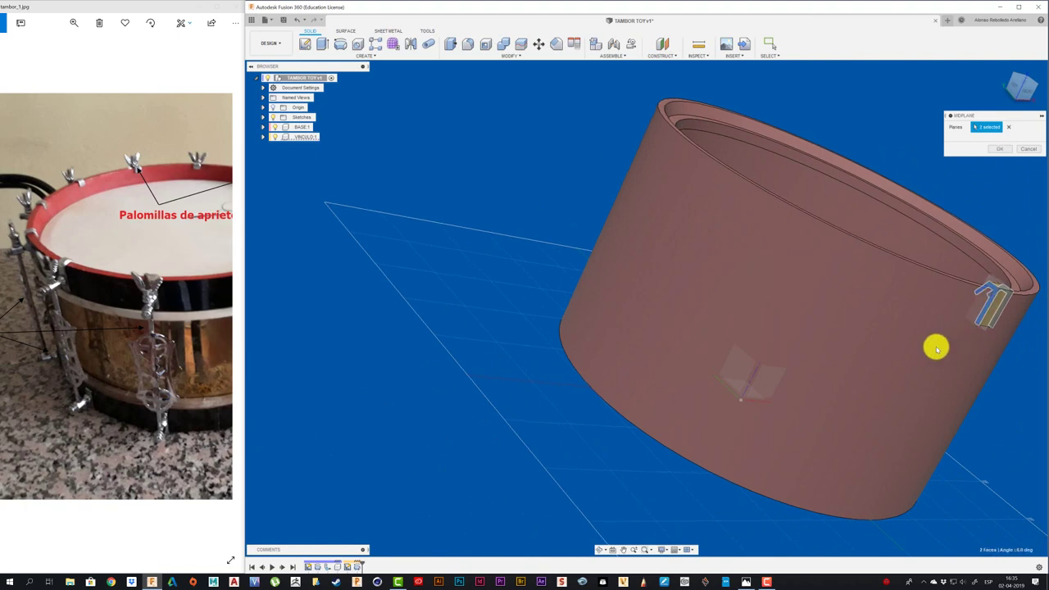
{"action": "mouse_move", "coordinate": [934, 347]}
{"action": "middle_mouse_down", "text": "shift"}
{"action": "mouse_move", "coordinate": [1023, 159]}
{"action": "mouse_move", "coordinate": [999, 145]}
{"action": "middle_mouse_up", "text": "shift"}
{"action": "left_click", "coordinate": [1000, 149]}
{"action": "scroll", "coordinate": [620, 197], "scroll_direction": "up", "scroll_amount": 5}
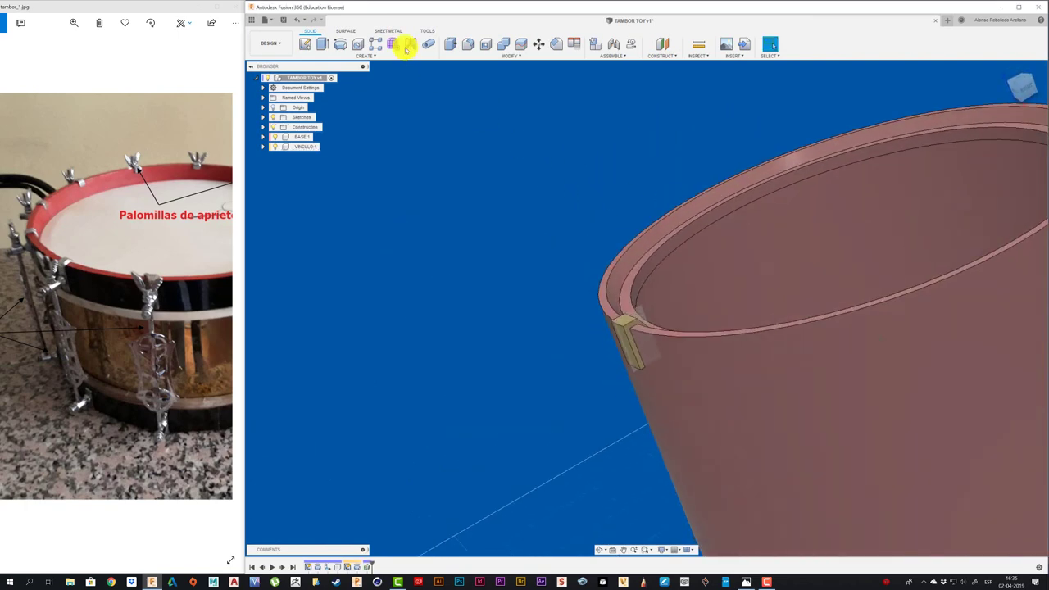
{"action": "left_click", "coordinate": [305, 43]}
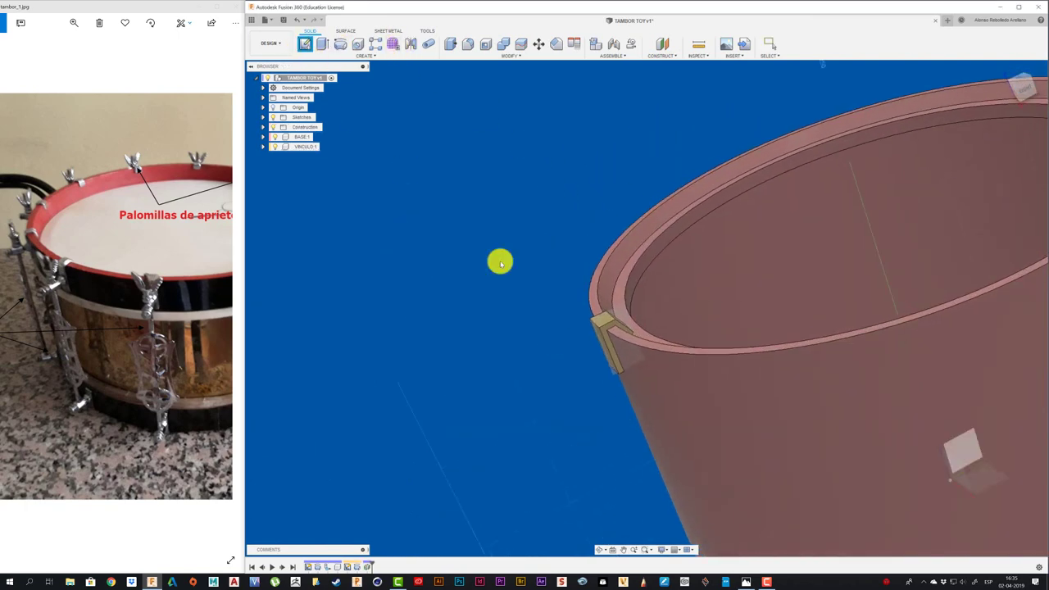
- Start a sketch on the midplane and show the section cut at the sketch plane
{"action": "left_click", "coordinate": [598, 374]}
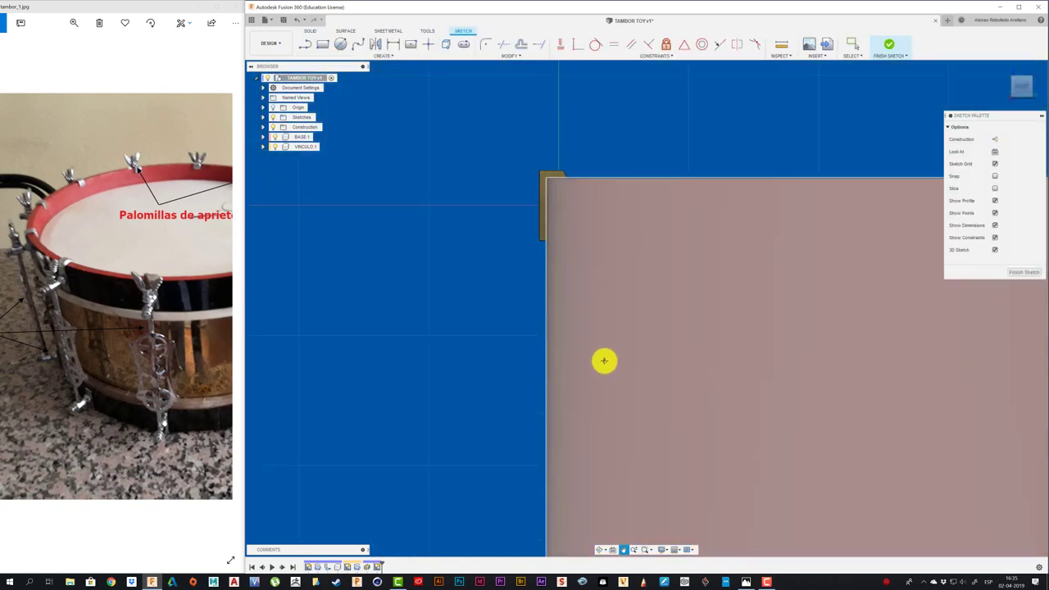
{"action": "left_click", "coordinate": [995, 189]}
{"action": "scroll", "coordinate": [492, 304], "scroll_direction": "up", "scroll_amount": 3}
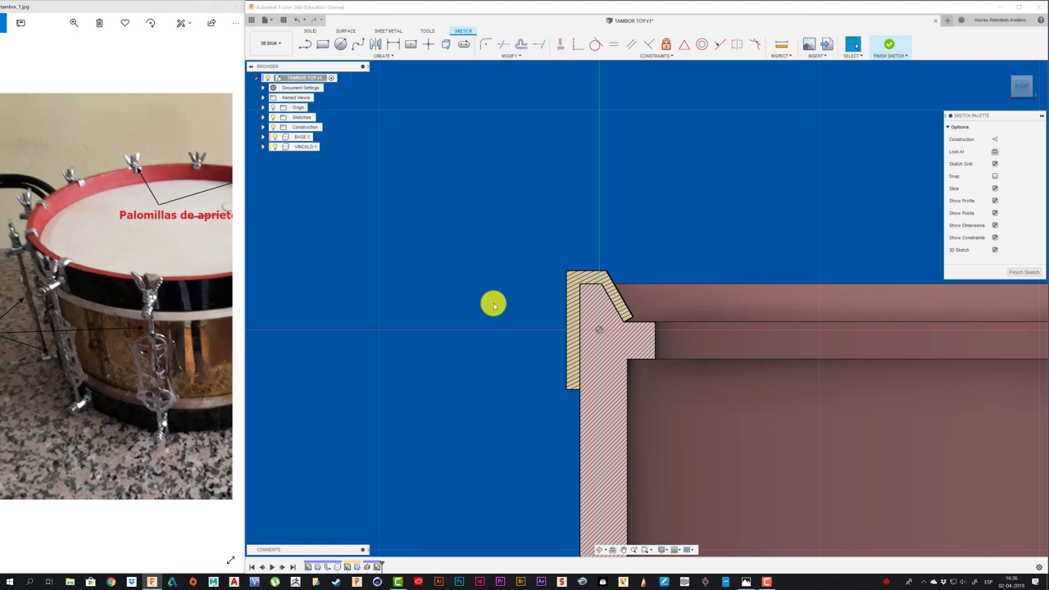
{"action": "scroll", "coordinate": [528, 321], "scroll_direction": "down", "scroll_amount": 1}
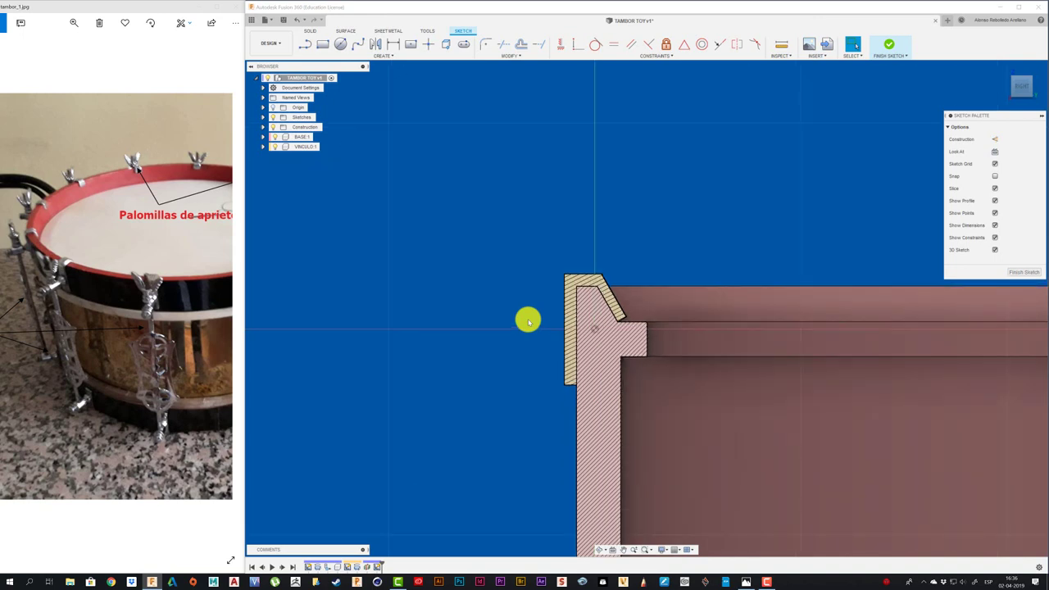
- Draw a short horizontal line from the clip profile's edge, then orbit to a 3-D view
{"action": "left_click", "coordinate": [340, 45]}
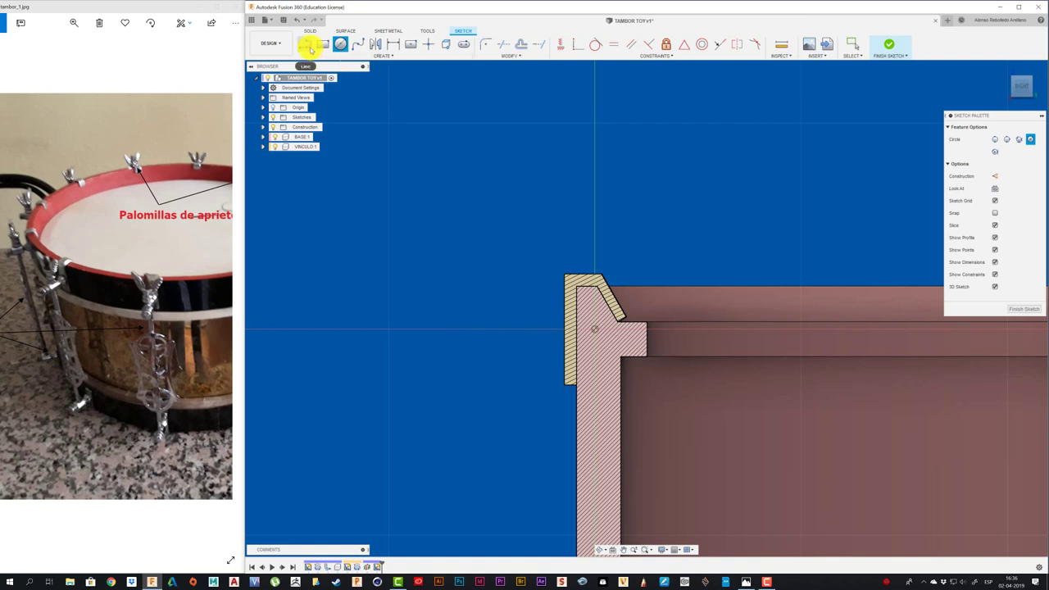
{"action": "left_click", "coordinate": [310, 47]}
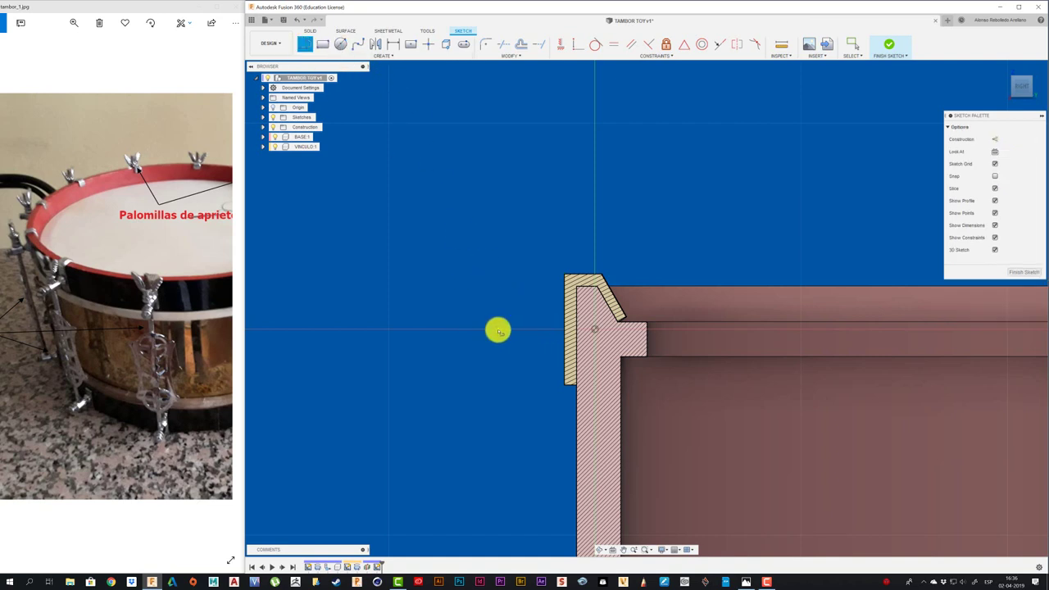
{"action": "left_click", "coordinate": [565, 331]}
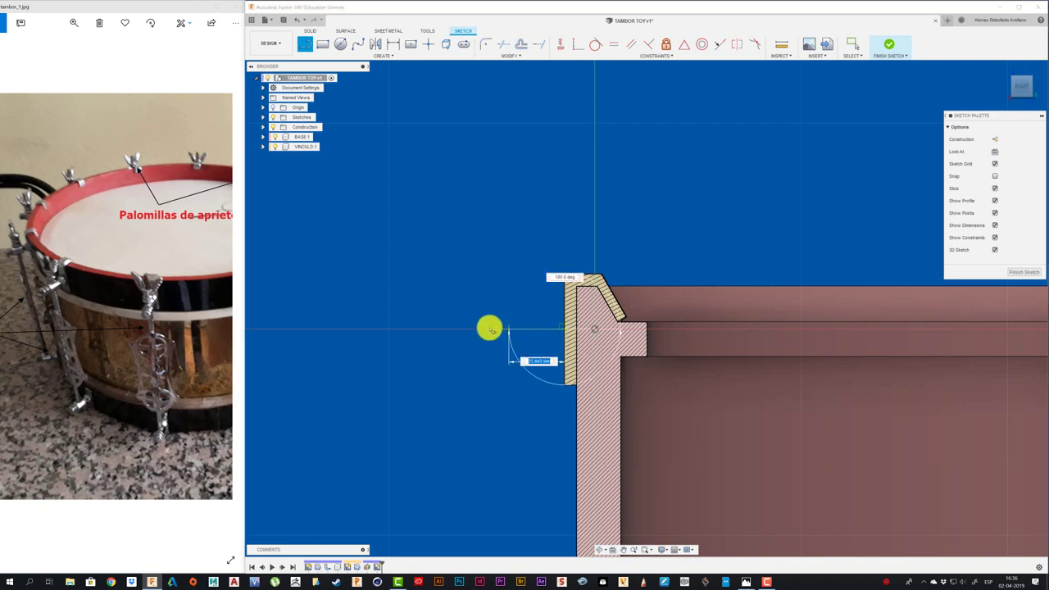
{"action": "left_click", "coordinate": [470, 331]}
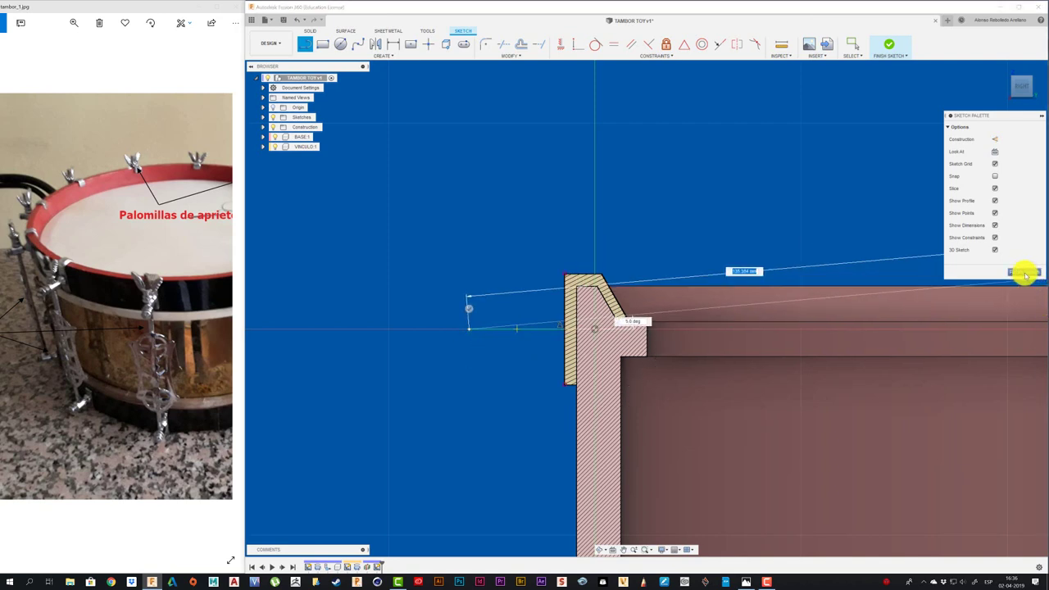
{"action": "key", "text": "Escape"}
{"action": "mouse_move", "coordinate": [1022, 284]}
{"action": "middle_mouse_down", "text": "shift"}
{"action": "mouse_move", "coordinate": [541, 293]}
{"action": "mouse_move", "coordinate": [473, 339]}
{"action": "middle_mouse_up", "text": "shift"}
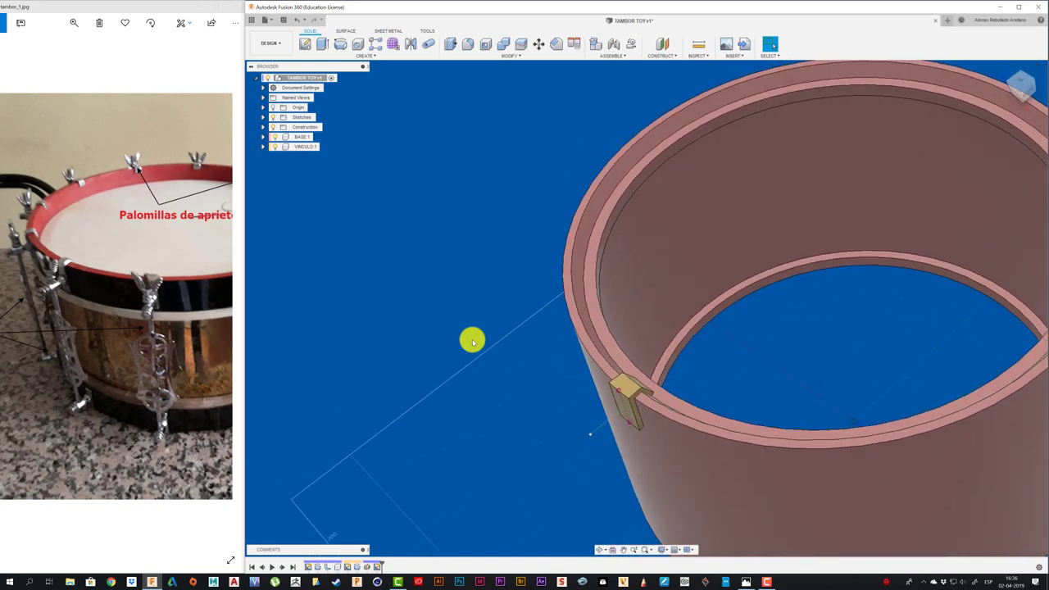
- Finish the line sketch, activate VINCULO:1, and start a new sketch on the clip's top face
{"action": "left_click", "coordinate": [472, 339]}
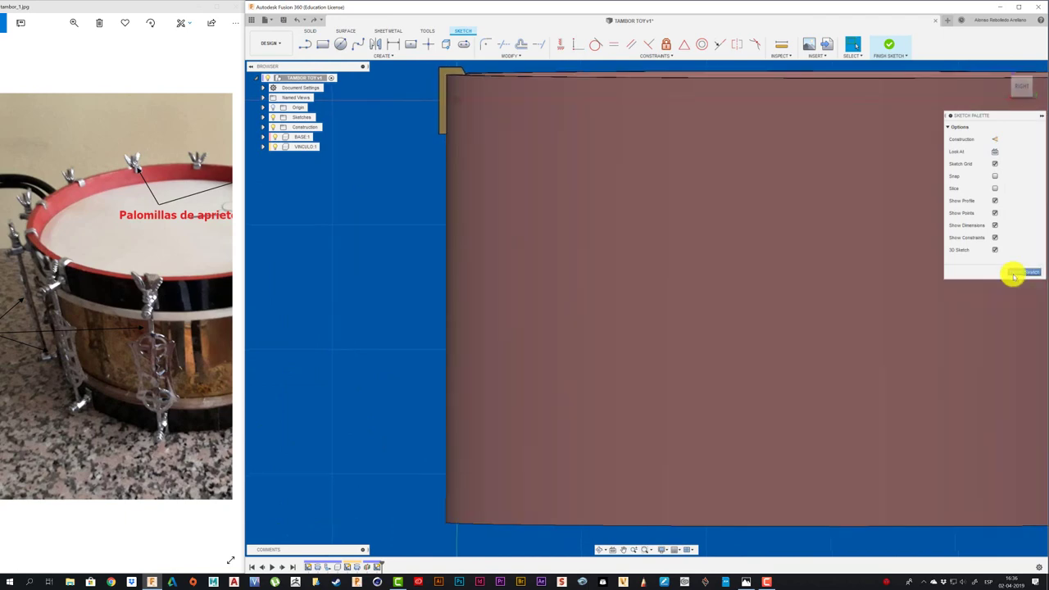
{"action": "left_click", "coordinate": [1016, 271]}
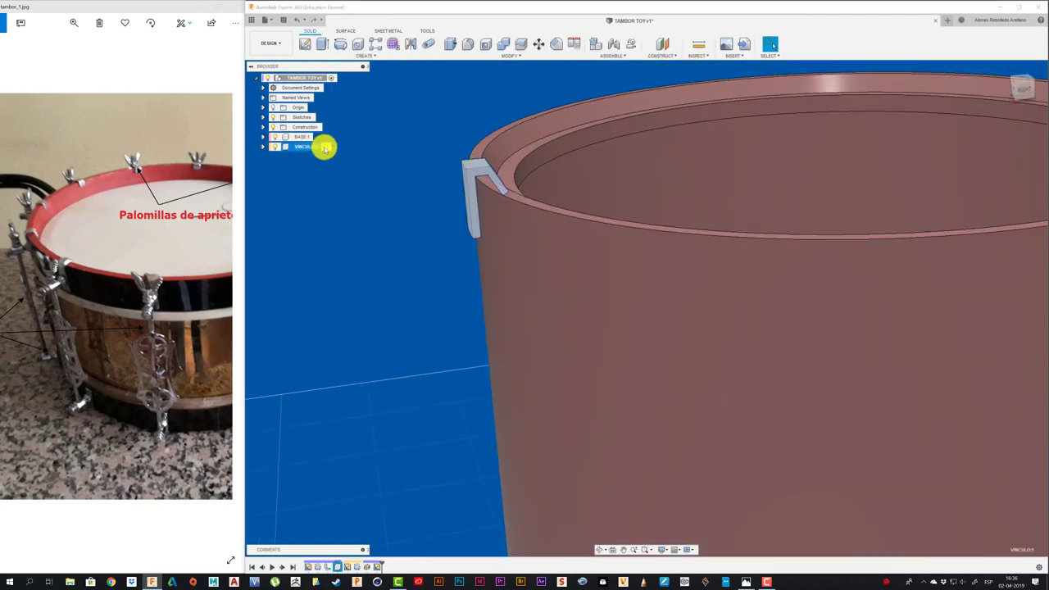
{"action": "left_click", "coordinate": [325, 146]}
{"action": "left_click", "coordinate": [305, 43]}
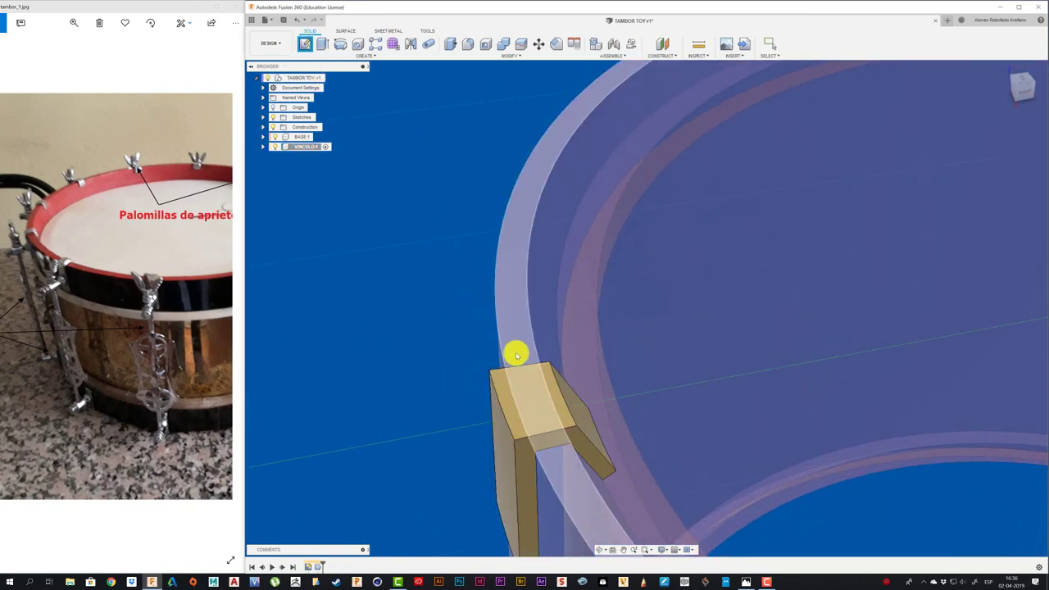
{"action": "left_click", "coordinate": [501, 395]}
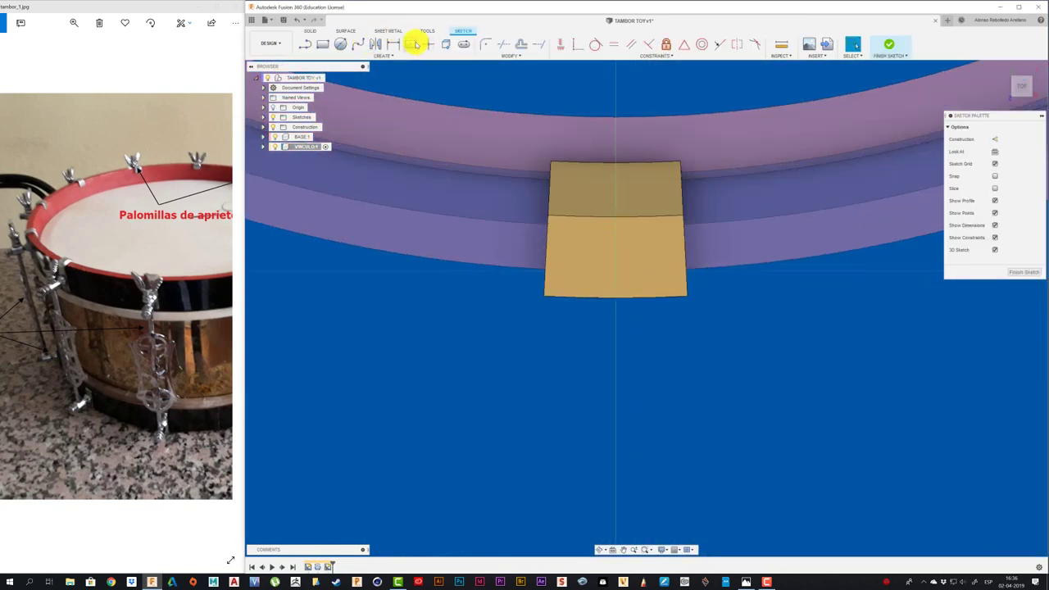
- Draw a 2-point rectangle from the clip corner beside the tab
{"action": "left_click", "coordinate": [322, 44]}
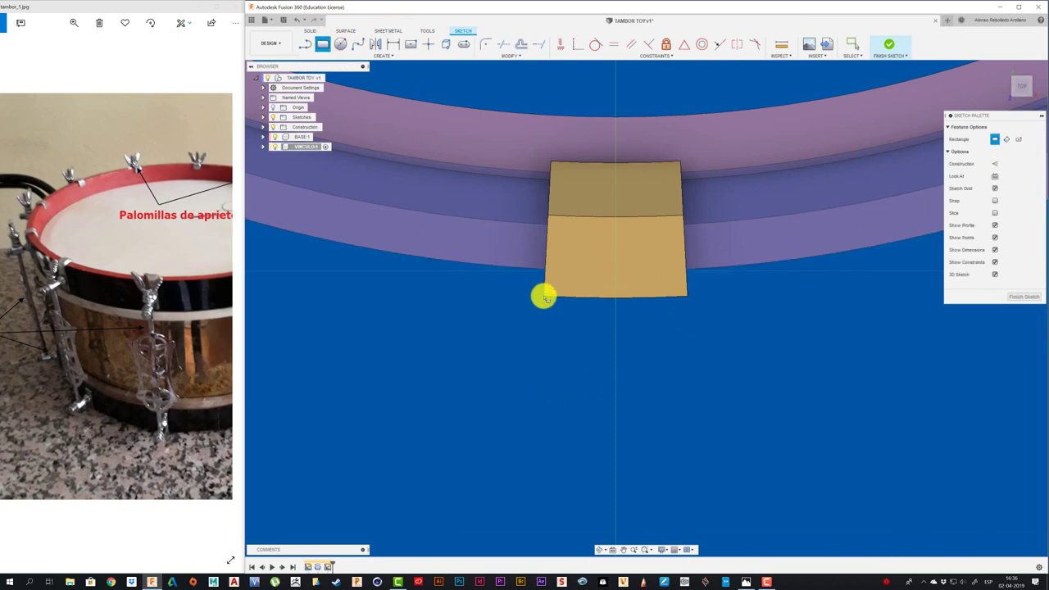
{"action": "left_click", "coordinate": [517, 297]}
{"action": "left_click", "coordinate": [755, 392]}
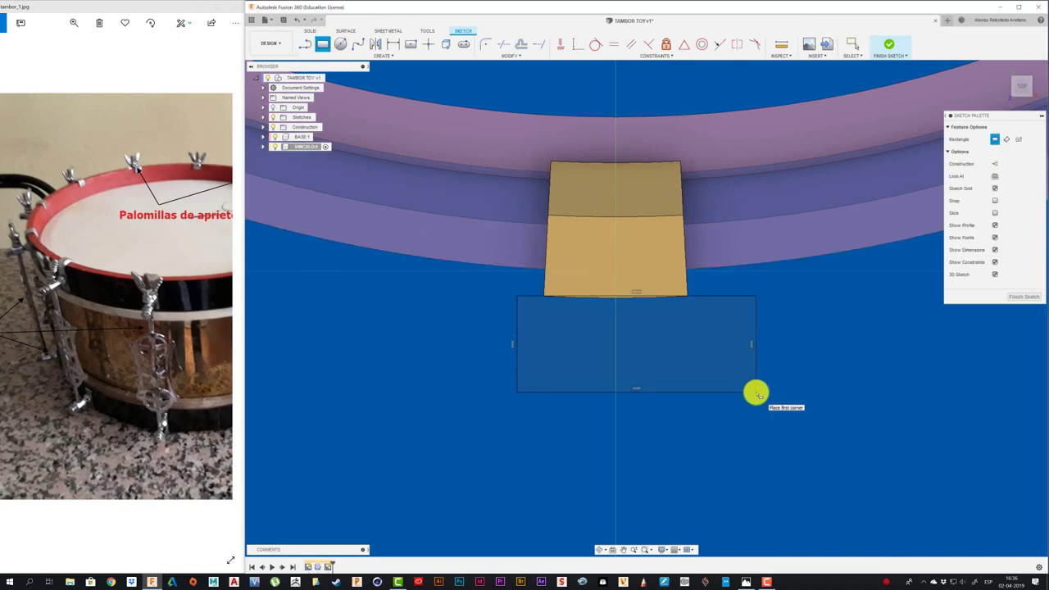
- Extrude-cut the rectangle 20 mm deep and start a sketch on the clip's outer face
{"action": "key", "text": "e"}
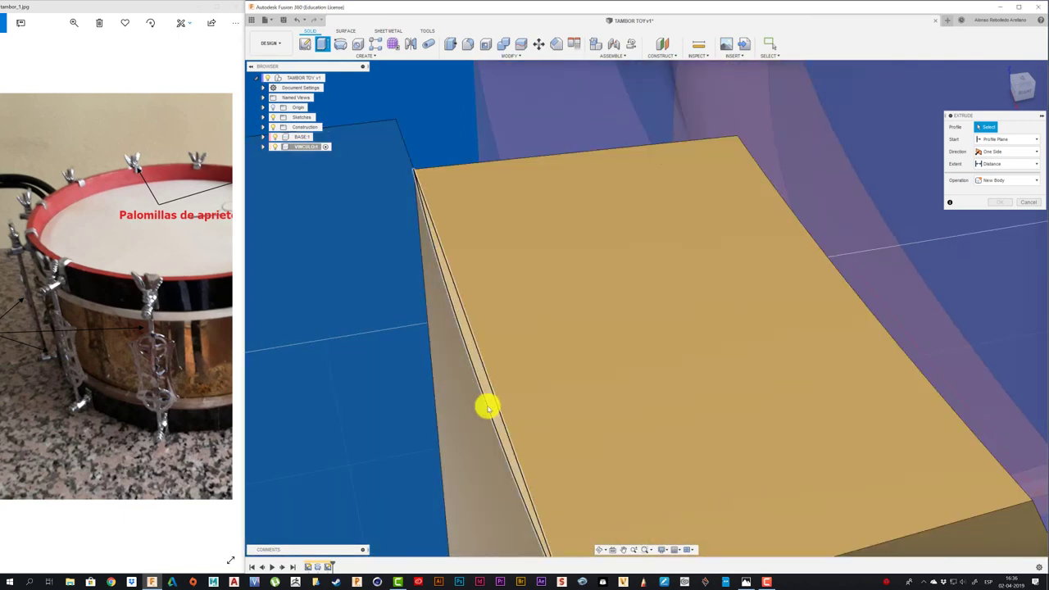
{"action": "left_click", "coordinate": [487, 406]}
{"action": "scroll", "coordinate": [423, 358], "scroll_direction": "down", "scroll_amount": 3}
{"action": "scroll", "coordinate": [424, 358], "scroll_direction": "down", "scroll_amount": 3}
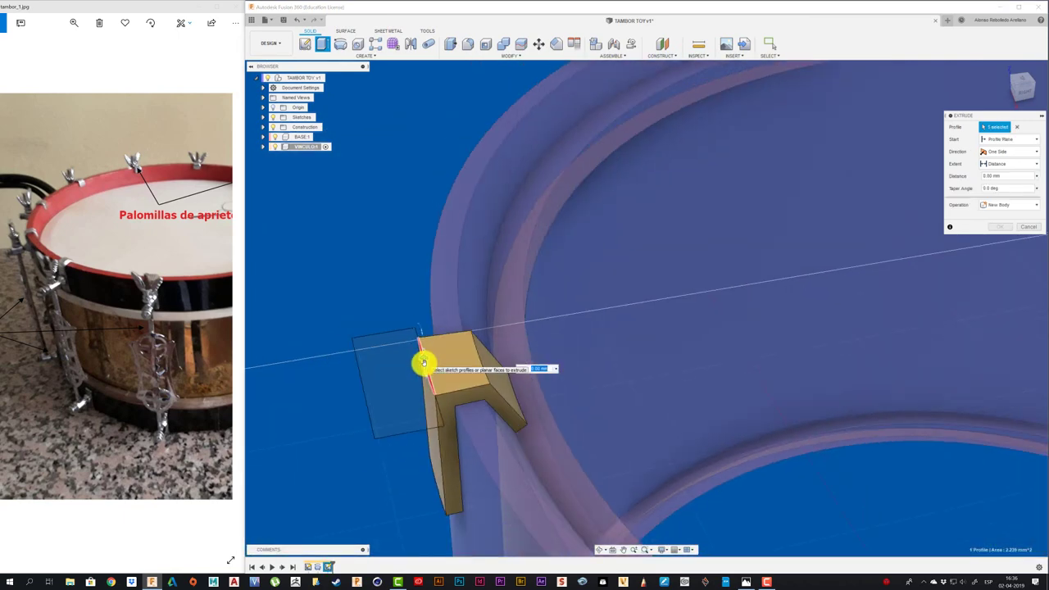
{"action": "left_click_drag", "start_coordinate": [422, 430], "coordinate": [423, 512]}
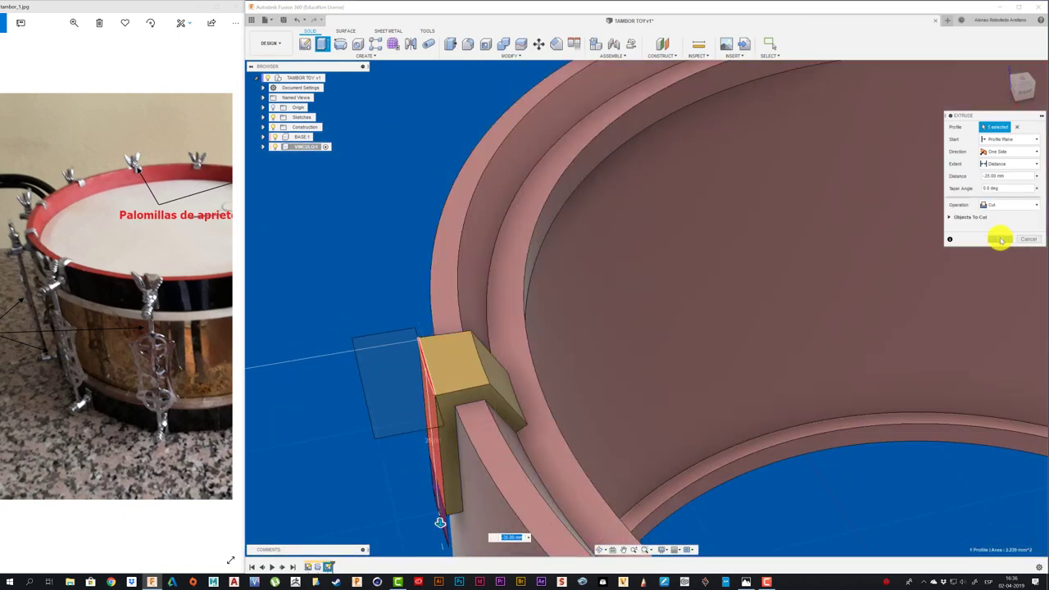
{"action": "left_click", "coordinate": [999, 227]}
{"action": "left_click", "coordinate": [306, 45]}
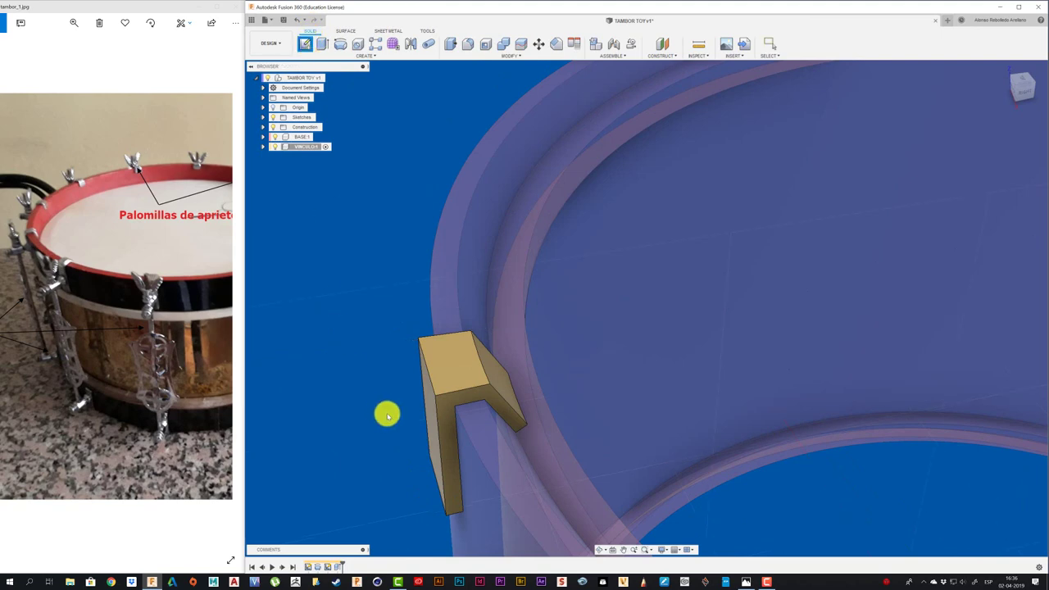
{"action": "left_click", "coordinate": [433, 417]}
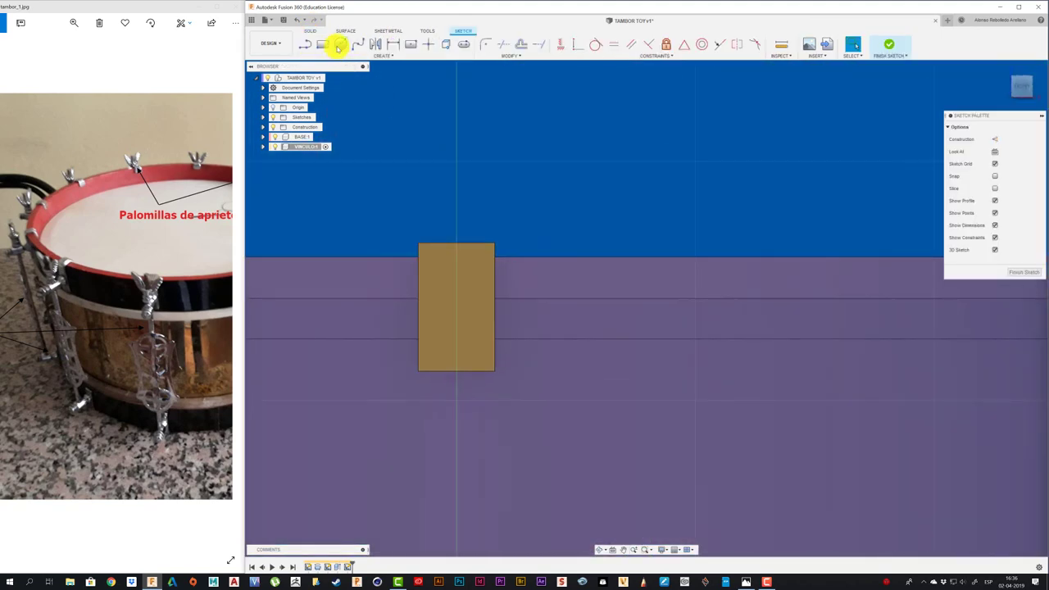
- Draw a circle on the clip's centre line and extrude it 3 mm as a joined boss
{"action": "left_click", "coordinate": [340, 44]}
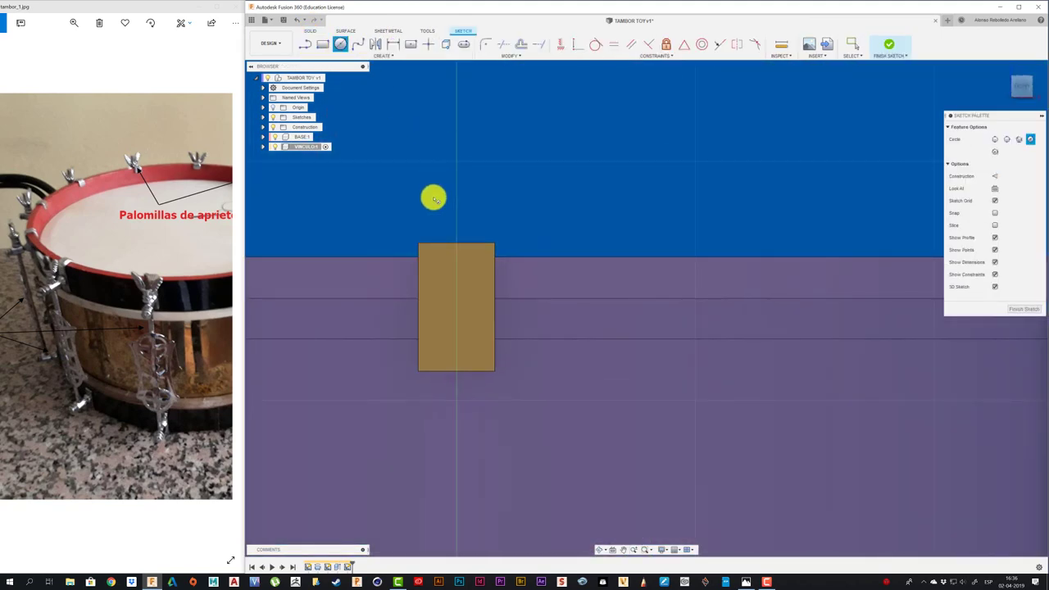
{"action": "left_click", "coordinate": [456, 327]}
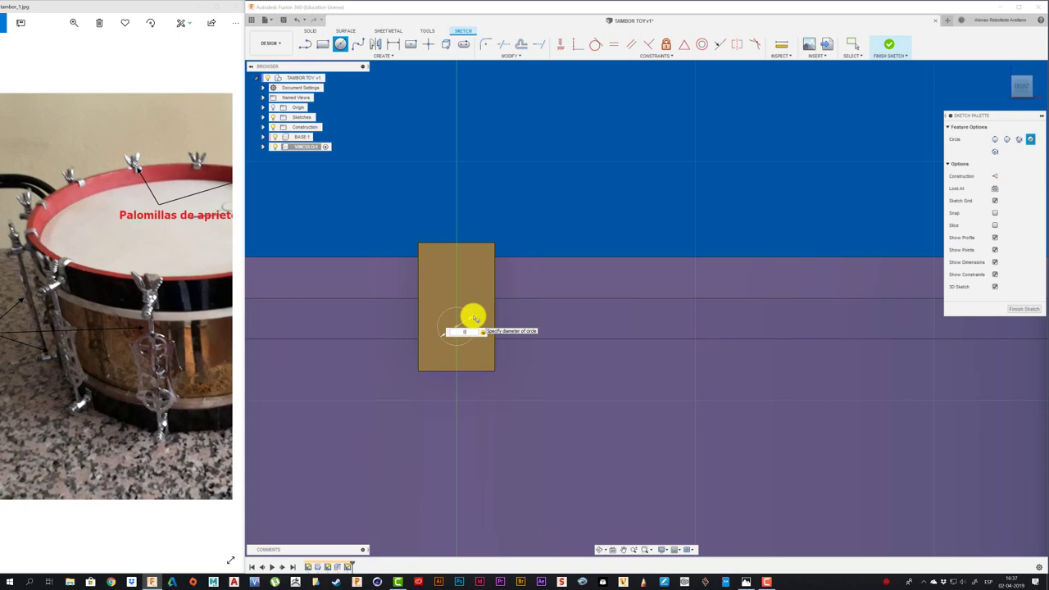
{"action": "left_click", "coordinate": [473, 315]}
{"action": "key", "text": "e"}
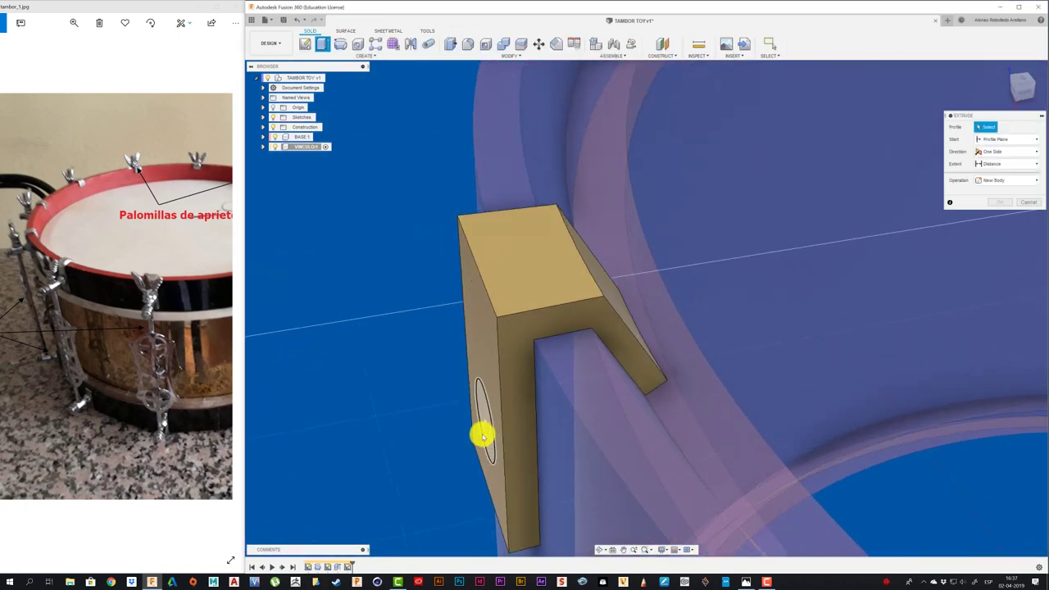
{"action": "left_click", "coordinate": [484, 436]}
{"action": "left_click_drag", "start_coordinate": [475, 423], "coordinate": [444, 429]}
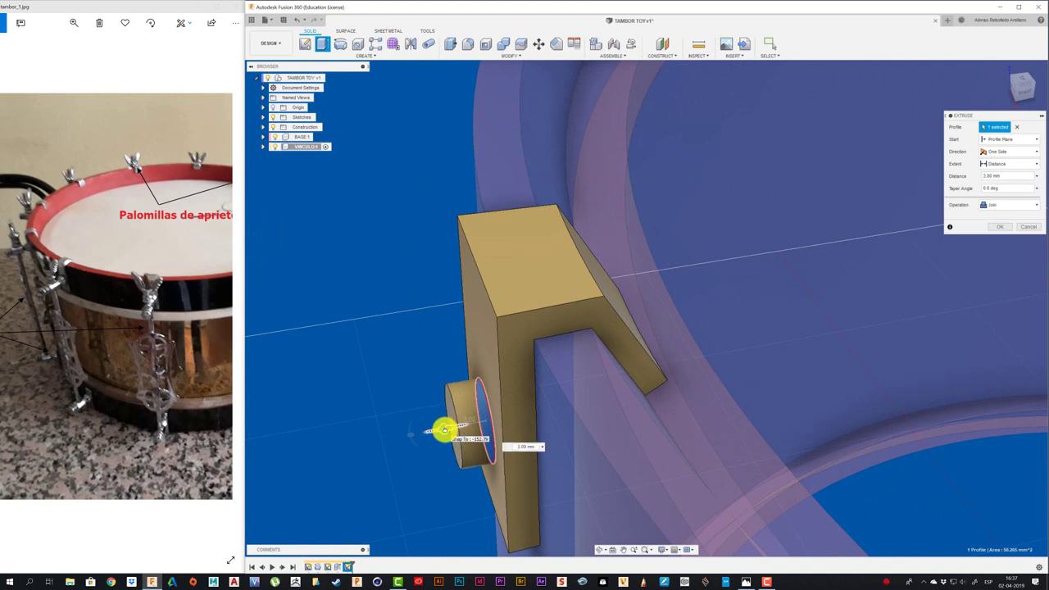
{"action": "left_click", "coordinate": [1013, 179]}
{"action": "type", "text": "-8"}
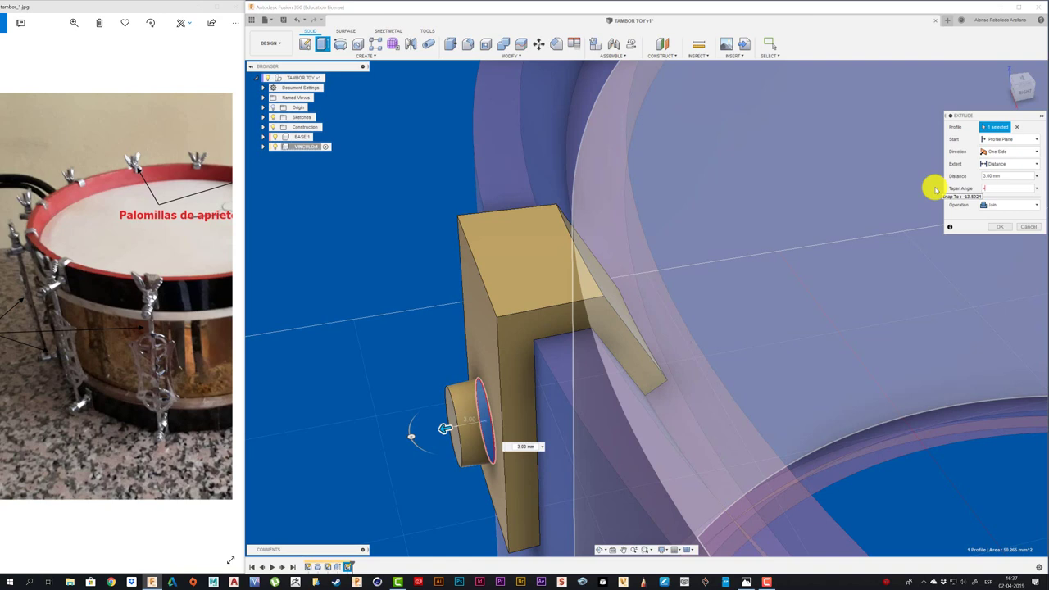
{"action": "left_click", "coordinate": [1002, 228]}
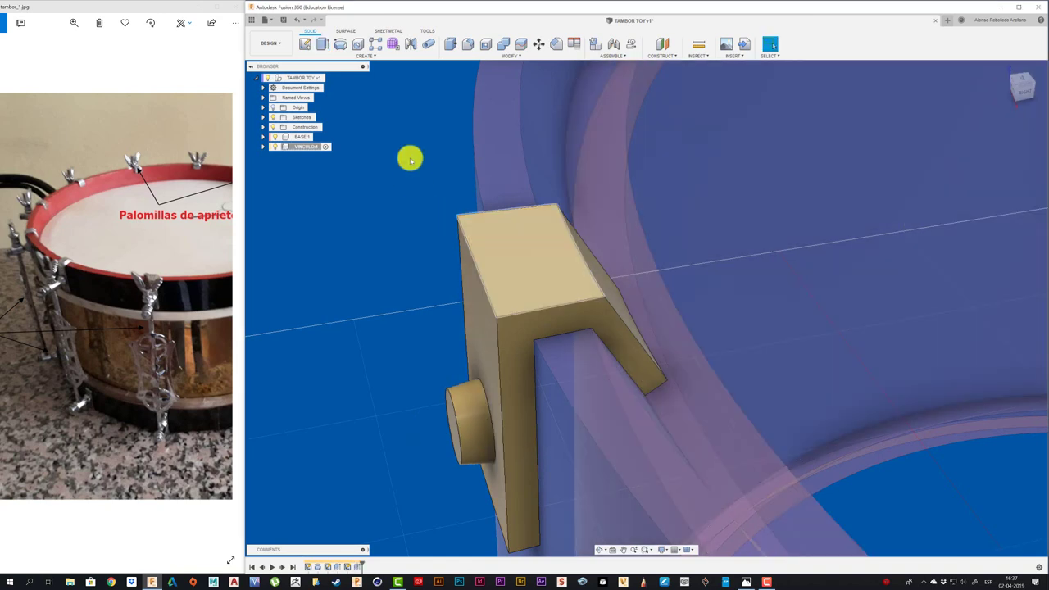
- Sketch a smaller circle centred on the boss's flat face
{"action": "left_click", "coordinate": [456, 422]}
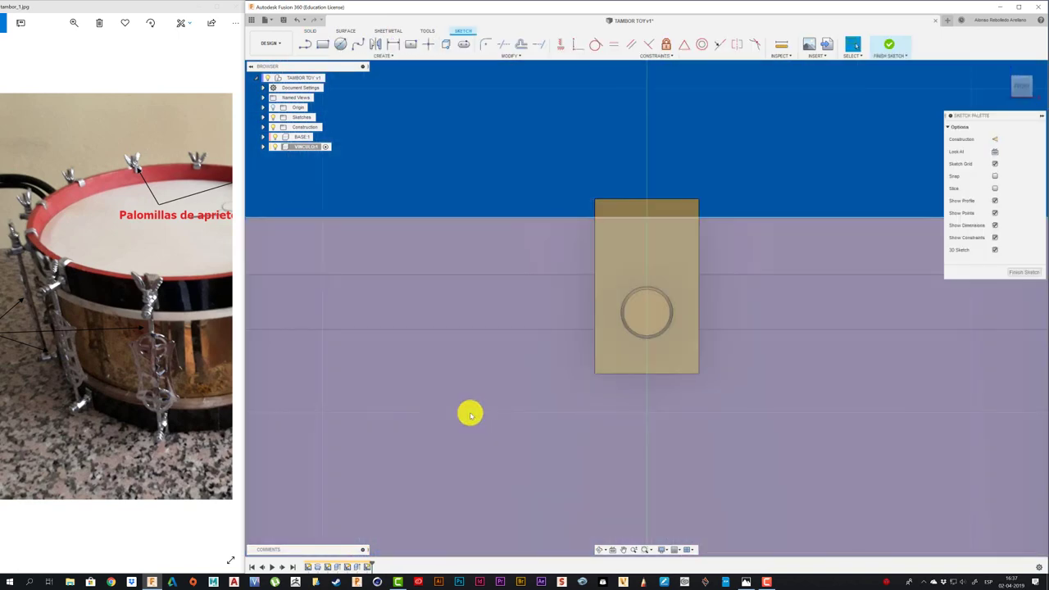
{"action": "key", "text": "c"}
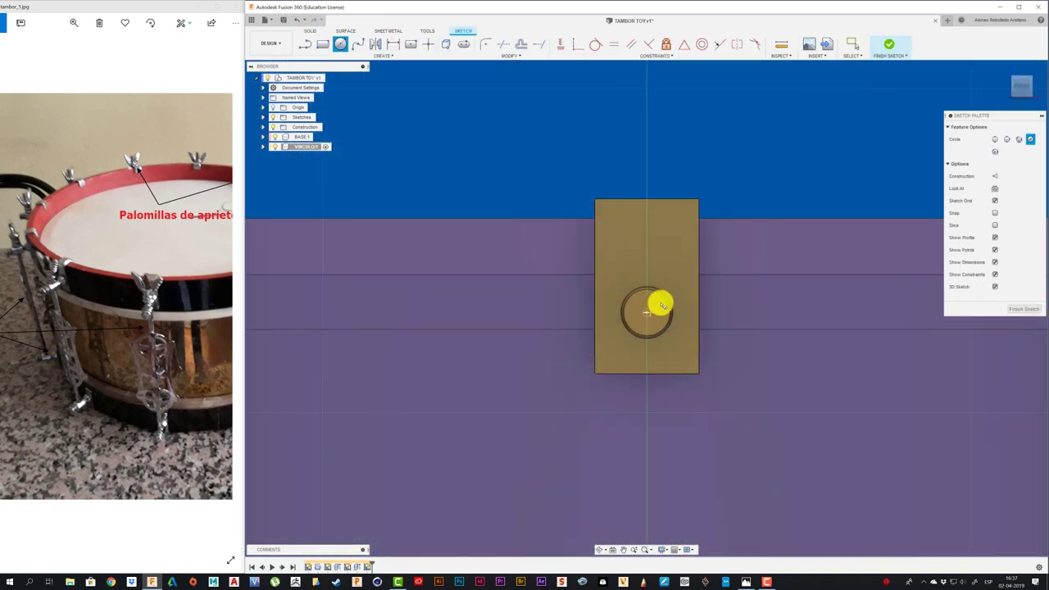
{"action": "left_click", "coordinate": [662, 306]}
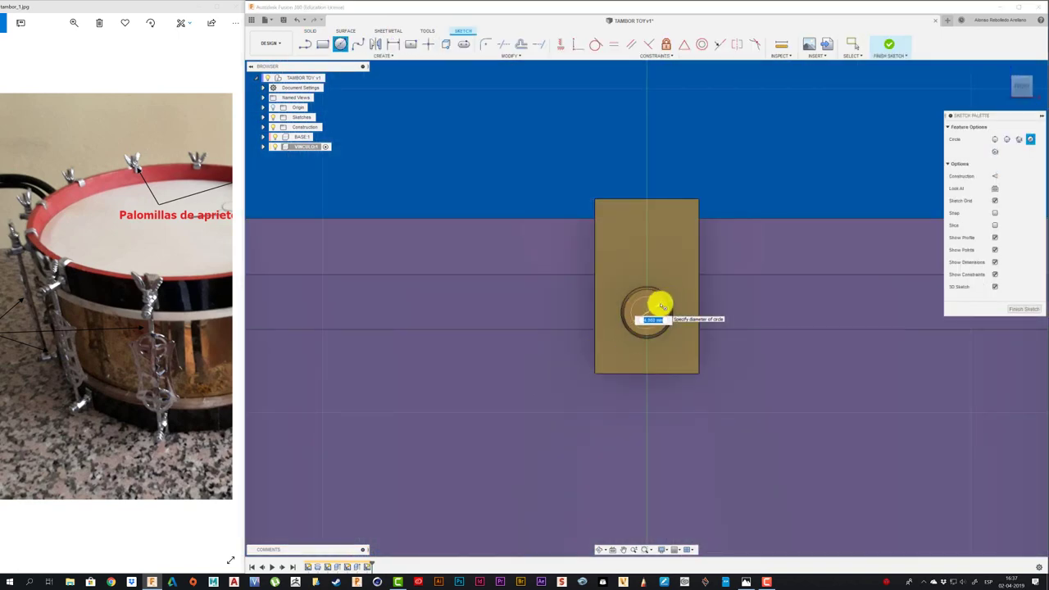
{"action": "key", "text": "Return"}
{"action": "key", "text": "Escape"}
{"action": "mouse_move", "coordinate": [662, 305]}
{"action": "middle_mouse_down", "text": "shift"}
{"action": "mouse_move", "coordinate": [468, 398]}
{"action": "mouse_move", "coordinate": [388, 410]}
{"action": "mouse_move", "coordinate": [541, 404]}
{"action": "middle_mouse_up", "text": "shift"}
- Extrude the small circle 20 mm outward as a joined peg
{"action": "key", "text": "e"}
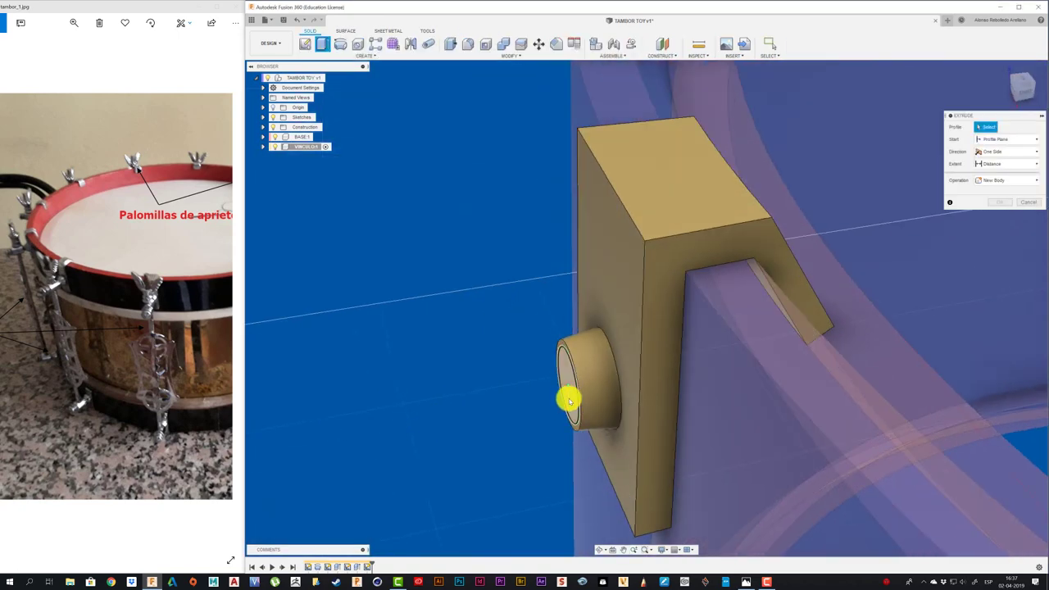
{"action": "left_click", "coordinate": [563, 395]}
{"action": "left_click_drag", "start_coordinate": [536, 386], "coordinate": [352, 398]}
{"action": "scroll", "coordinate": [533, 394], "scroll_direction": "down", "scroll_amount": 3}
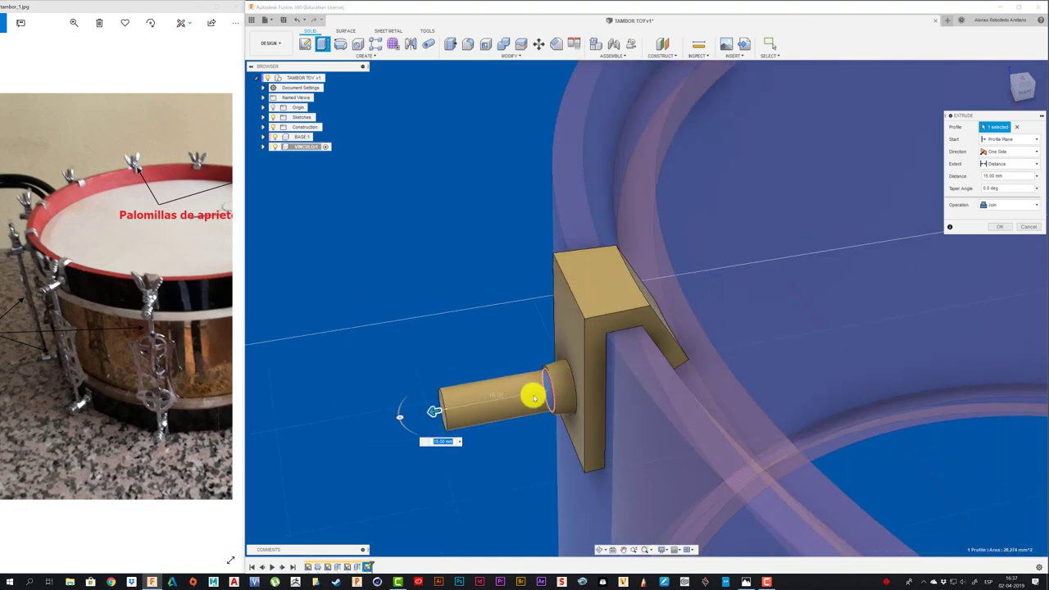
{"action": "scroll", "coordinate": [533, 394], "scroll_direction": "down", "scroll_amount": 3}
{"action": "scroll", "coordinate": [525, 403], "scroll_direction": "down", "scroll_amount": 2}
{"action": "scroll", "coordinate": [522, 409], "scroll_direction": "down", "scroll_amount": 2}
{"action": "scroll", "coordinate": [522, 410], "scroll_direction": "up", "scroll_amount": 3}
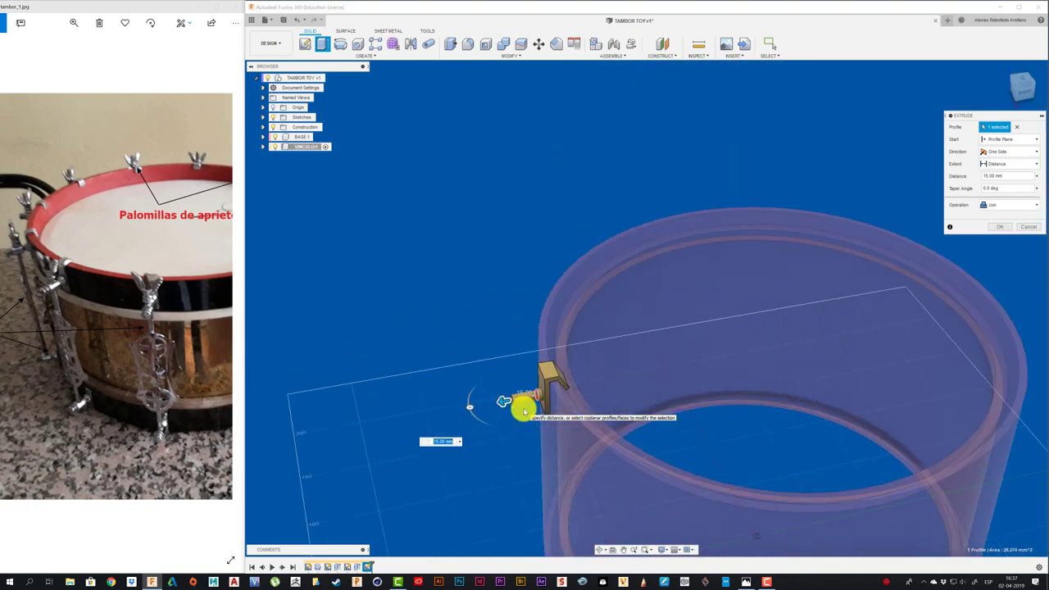
{"action": "left_click_drag", "start_coordinate": [519, 402], "coordinate": [490, 402]}
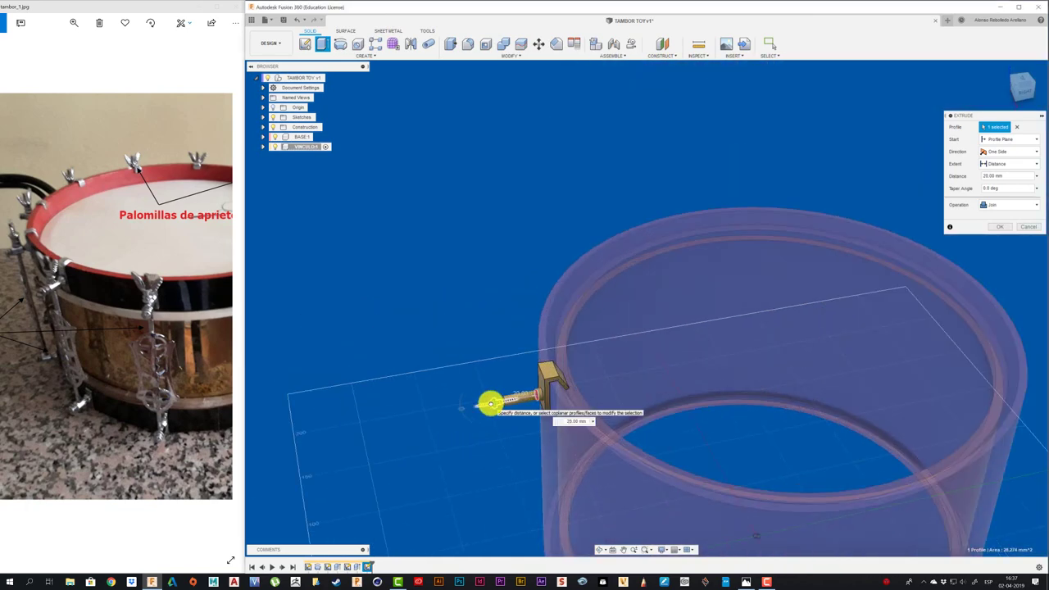
{"action": "left_click", "coordinate": [1001, 227]}
{"action": "scroll", "coordinate": [534, 440], "scroll_direction": "up", "scroll_amount": 2}
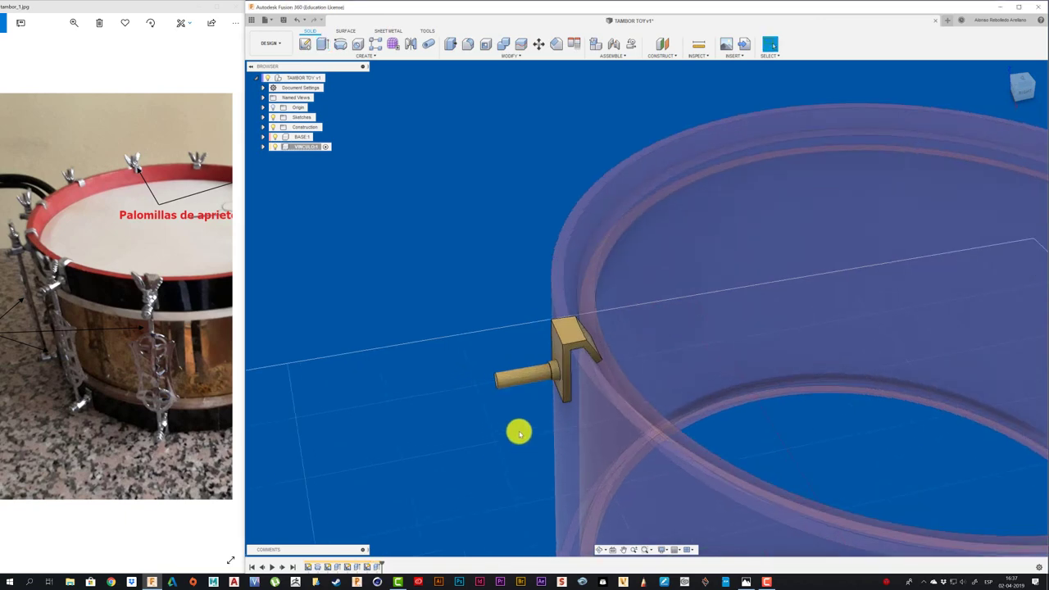
{"action": "scroll", "coordinate": [517, 429], "scroll_direction": "up", "scroll_amount": 2}
{"action": "scroll", "coordinate": [447, 392], "scroll_direction": "up", "scroll_amount": 2}
{"action": "scroll", "coordinate": [450, 368], "scroll_direction": "up", "scroll_amount": 1}
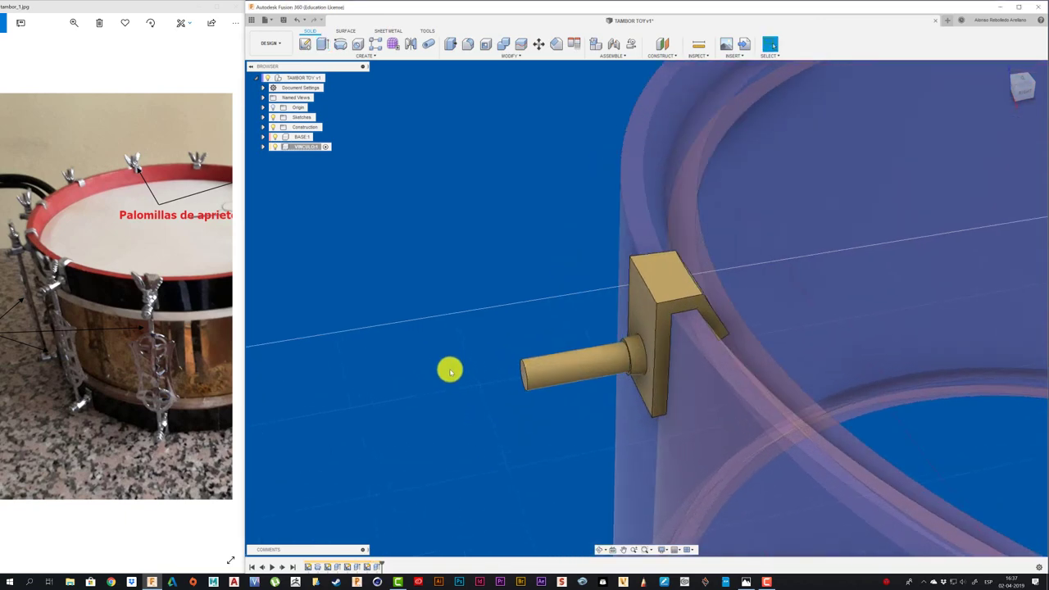
{"action": "scroll", "coordinate": [434, 290], "scroll_direction": "up", "scroll_amount": 1}
{"action": "left_click", "coordinate": [309, 46]}
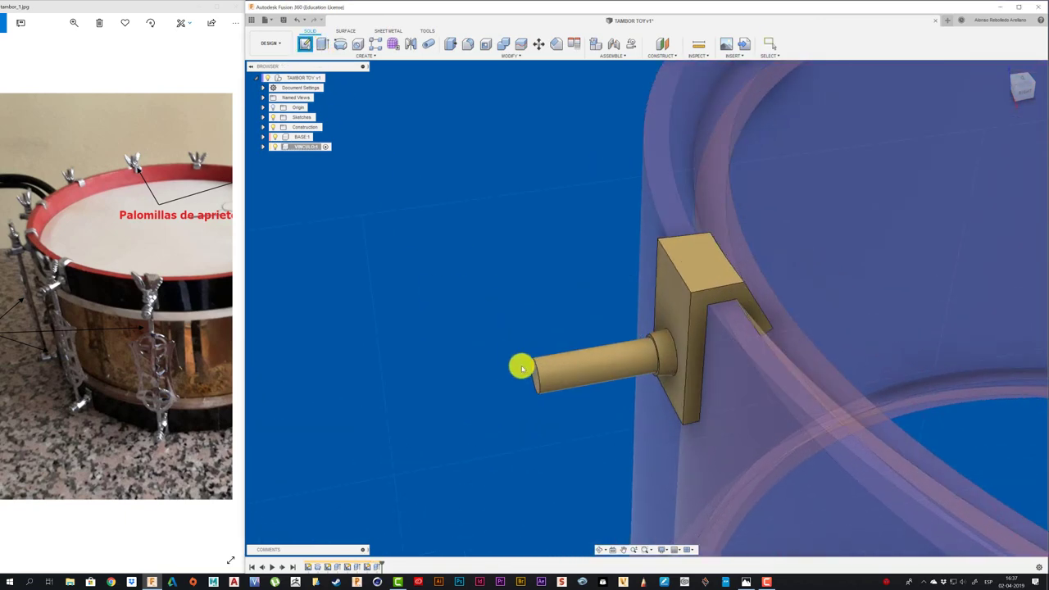
- Sketch a circle on the peg's end face and extrude it 2 mm joined
{"action": "middle_click_drag", "start_coordinate": [538, 374], "coordinate": [529, 390], "text": "shift"}
{"action": "left_click", "coordinate": [693, 352]}
{"action": "key", "text": "c"}
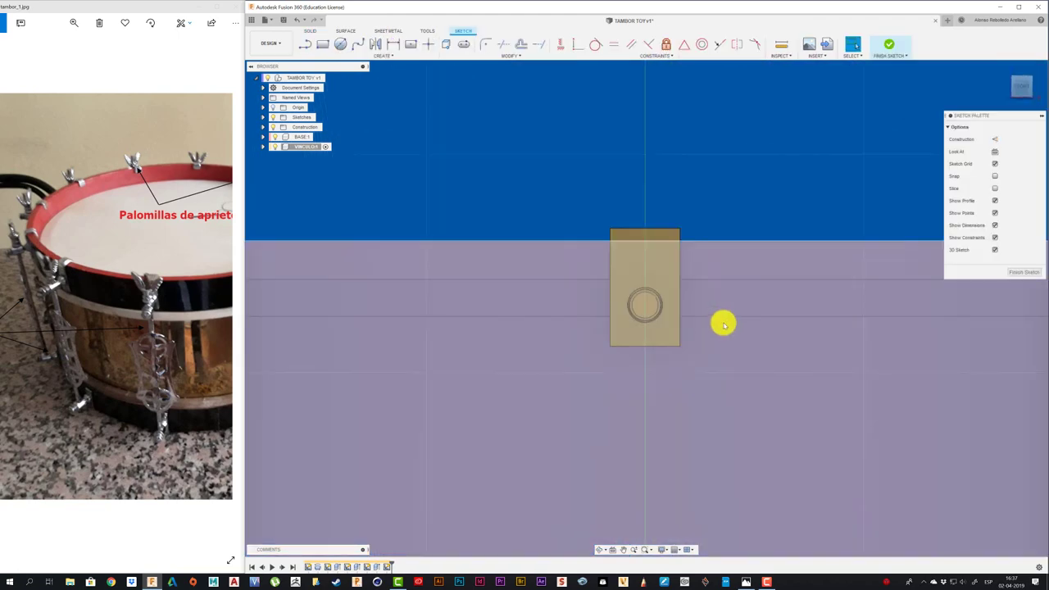
{"action": "scroll", "coordinate": [707, 304], "scroll_direction": "up", "scroll_amount": 2}
{"action": "left_click", "coordinate": [602, 305]}
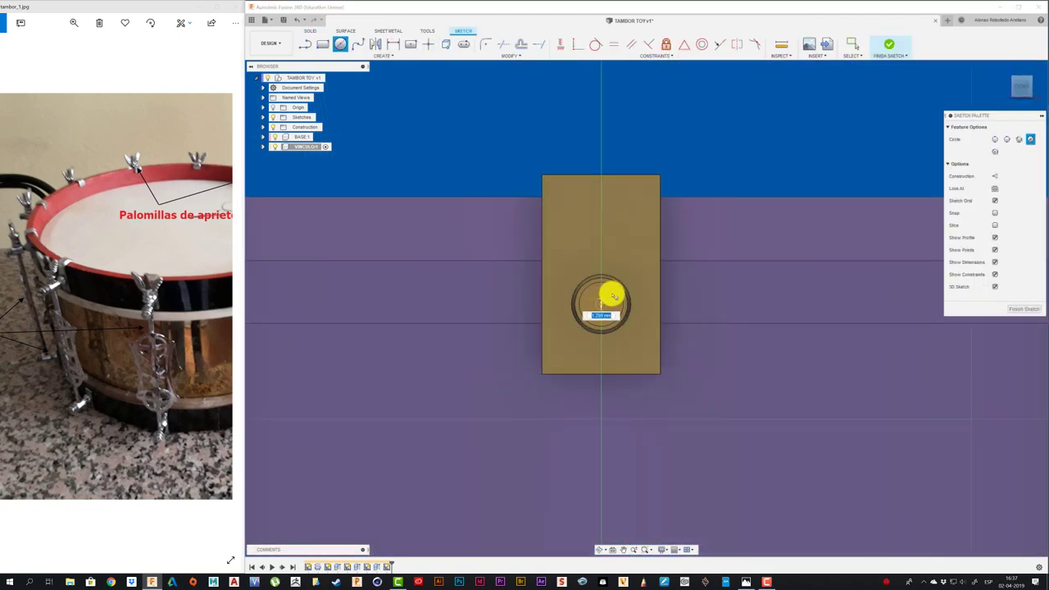
{"action": "left_click", "coordinate": [611, 299]}
{"action": "key", "text": "e"}
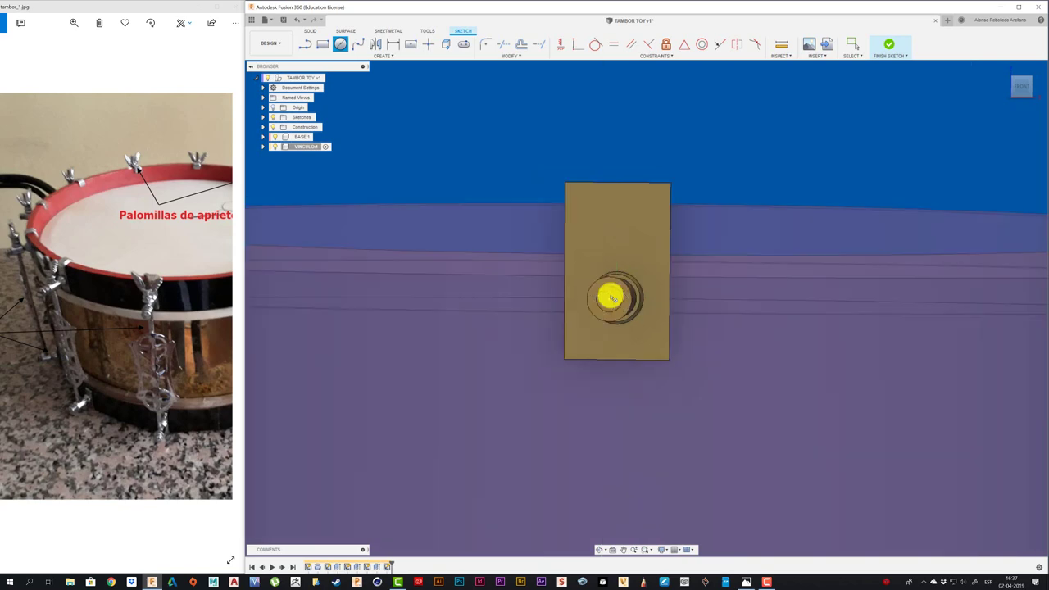
{"action": "left_click", "coordinate": [520, 382]}
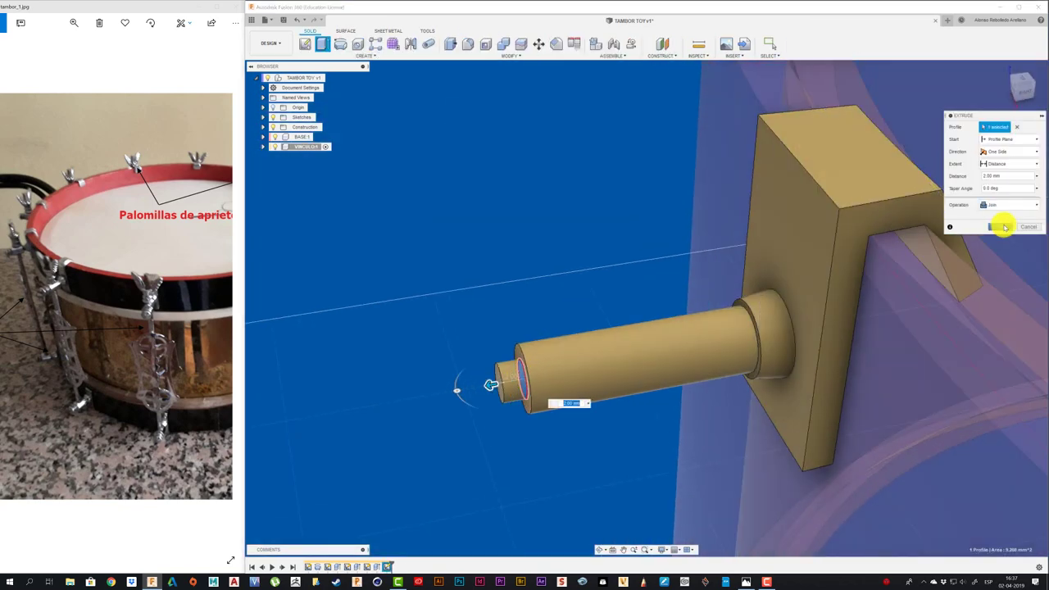
{"action": "left_click", "coordinate": [1000, 226]}
- Sketch a wider circle on the new end face and extrude it 3 mm joined as a knob
{"action": "left_click", "coordinate": [499, 388]}
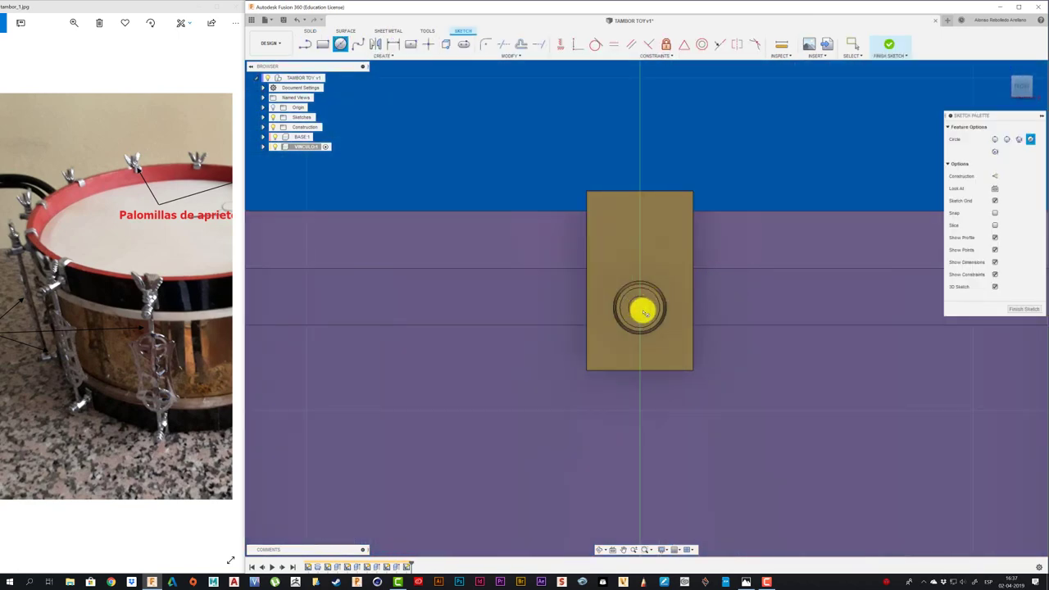
{"action": "left_click", "coordinate": [640, 310]}
{"action": "left_click", "coordinate": [651, 295]}
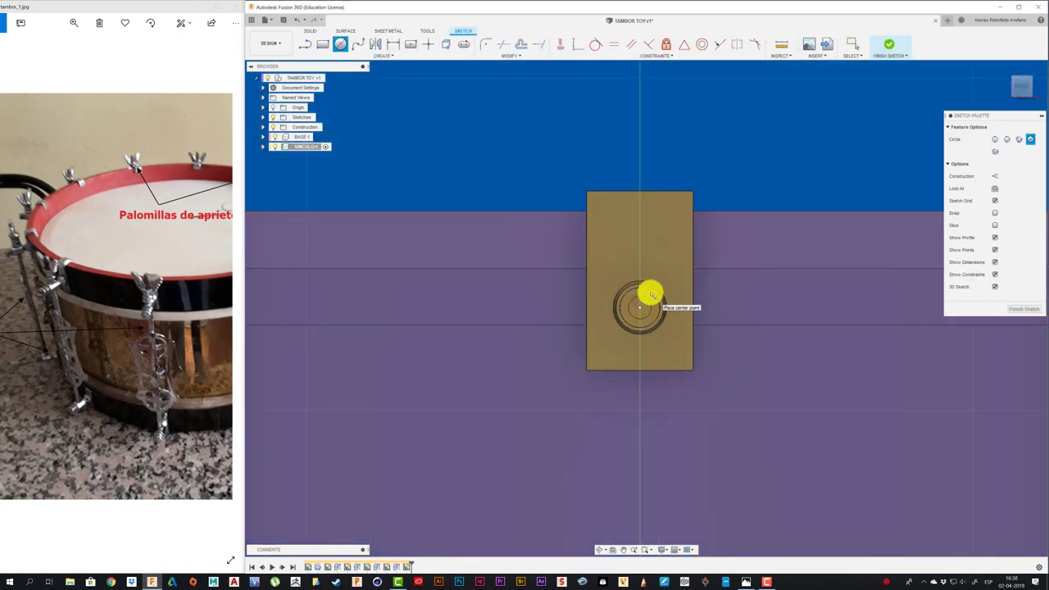
{"action": "key", "text": "e"}
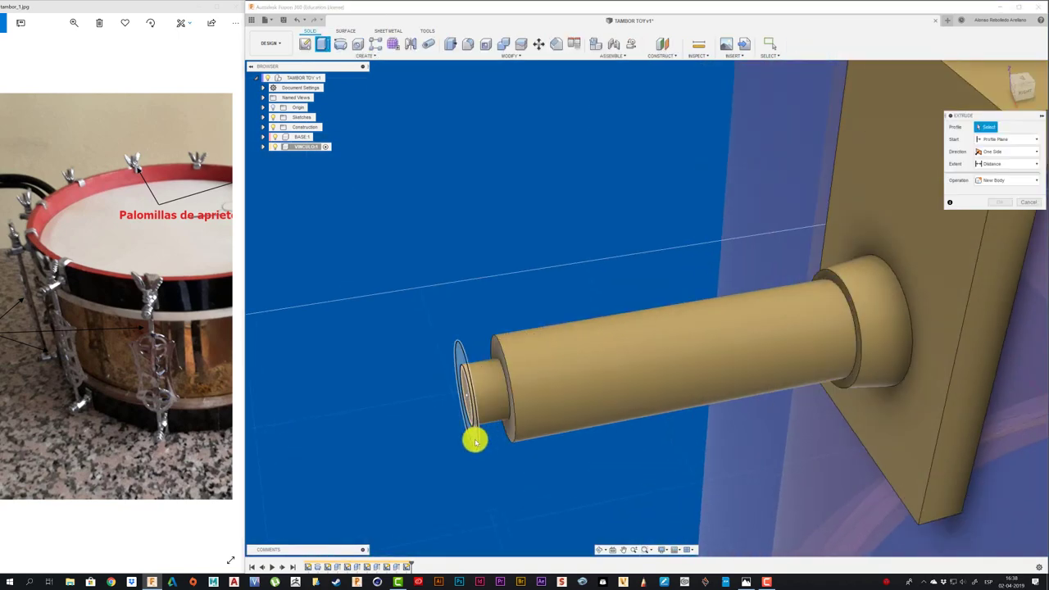
{"action": "left_click", "coordinate": [465, 409]}
{"action": "left_click", "coordinate": [473, 436]}
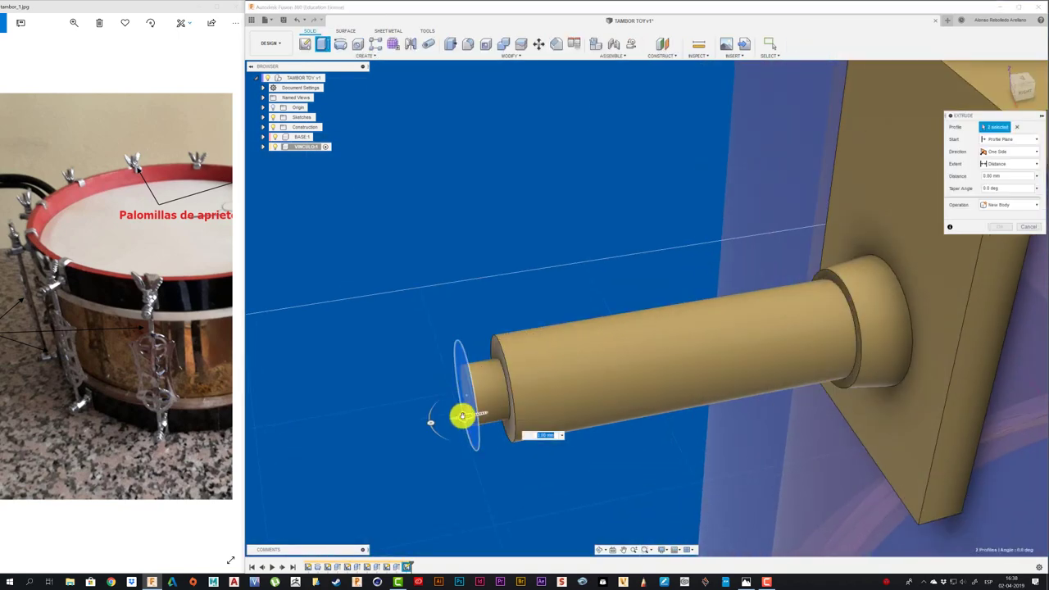
{"action": "left_click_drag", "start_coordinate": [459, 409], "coordinate": [396, 422]}
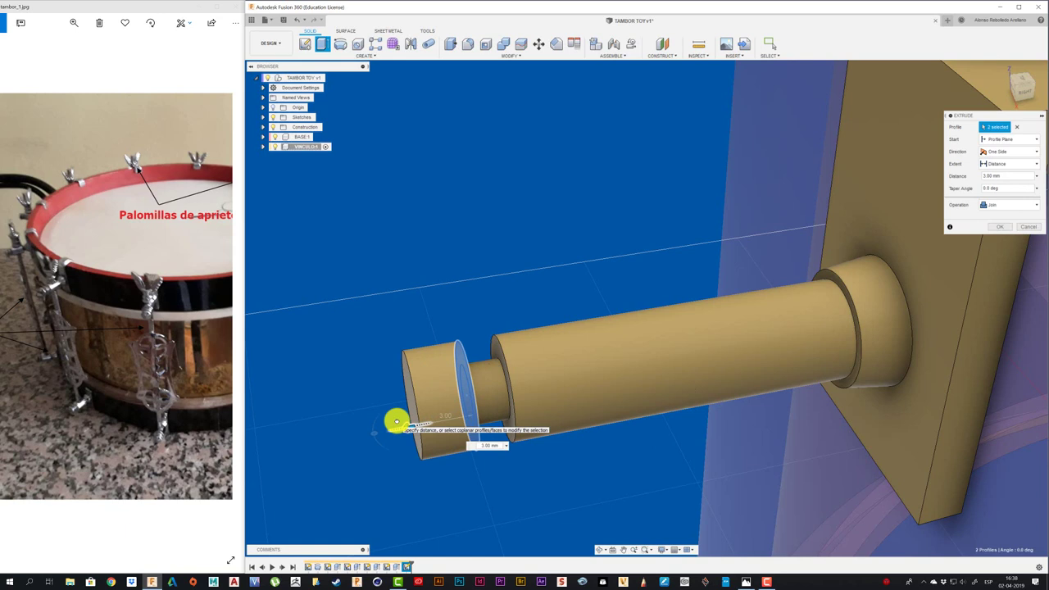
{"action": "left_click", "coordinate": [1000, 226]}
- Chamfer the inner edge of the peg's end knob
{"action": "left_click", "coordinate": [555, 44]}
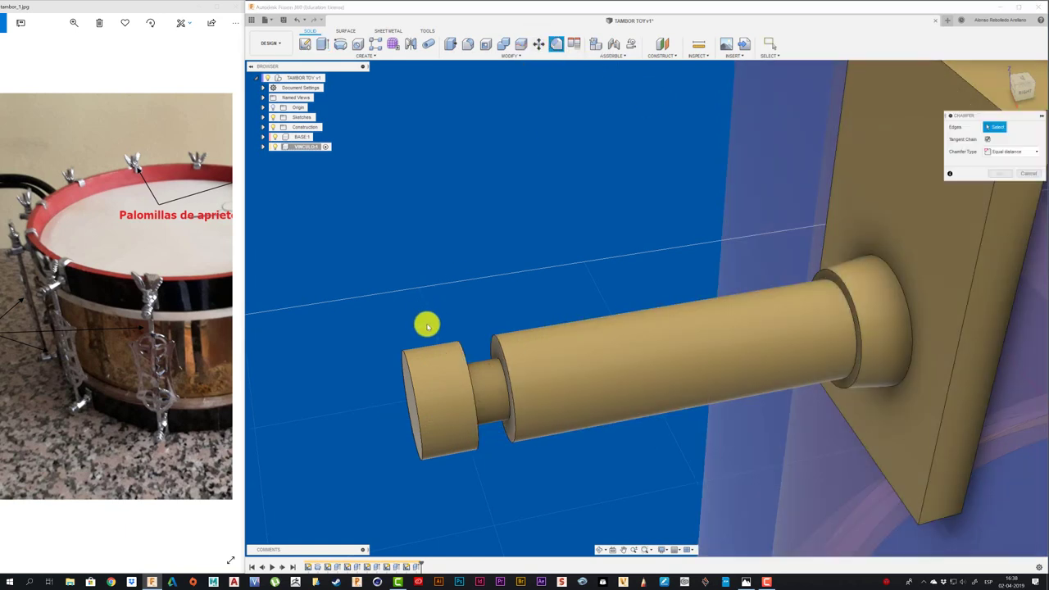
{"action": "left_click", "coordinate": [461, 349]}
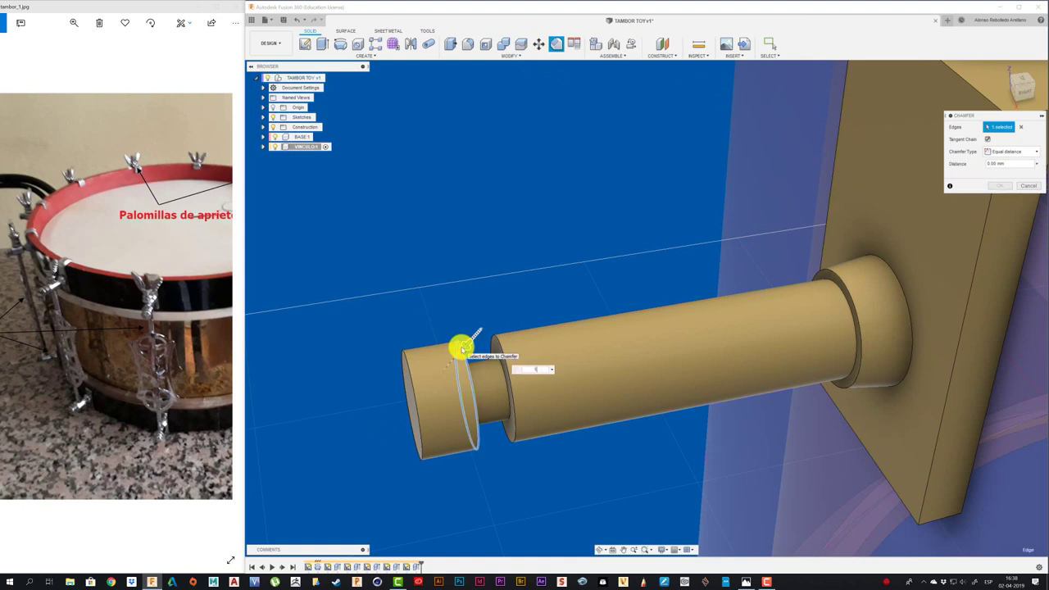
{"action": "left_click", "coordinate": [1001, 186]}
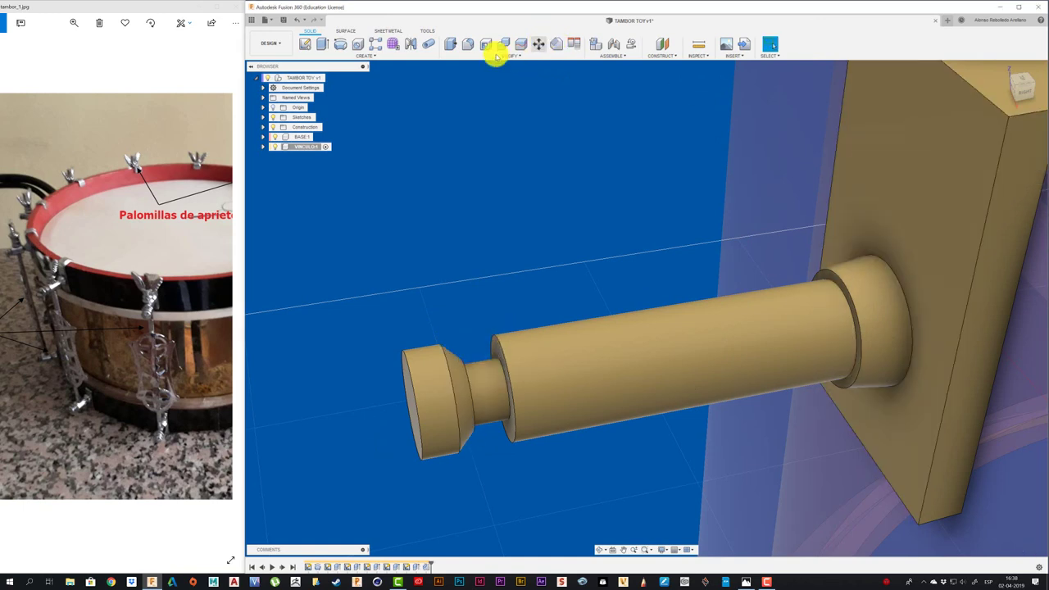
- Round the knob's outer end edge with a 1 mm fillet, then view the bracket on the drum
{"action": "left_click", "coordinate": [468, 44]}
{"action": "left_click", "coordinate": [405, 363]}
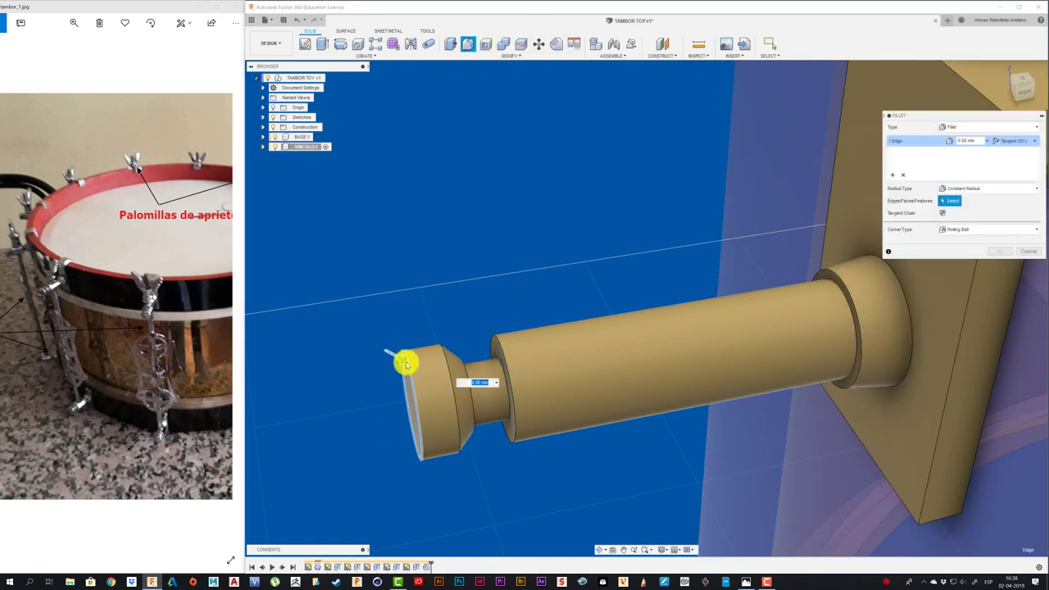
{"action": "type", "text": "1"}
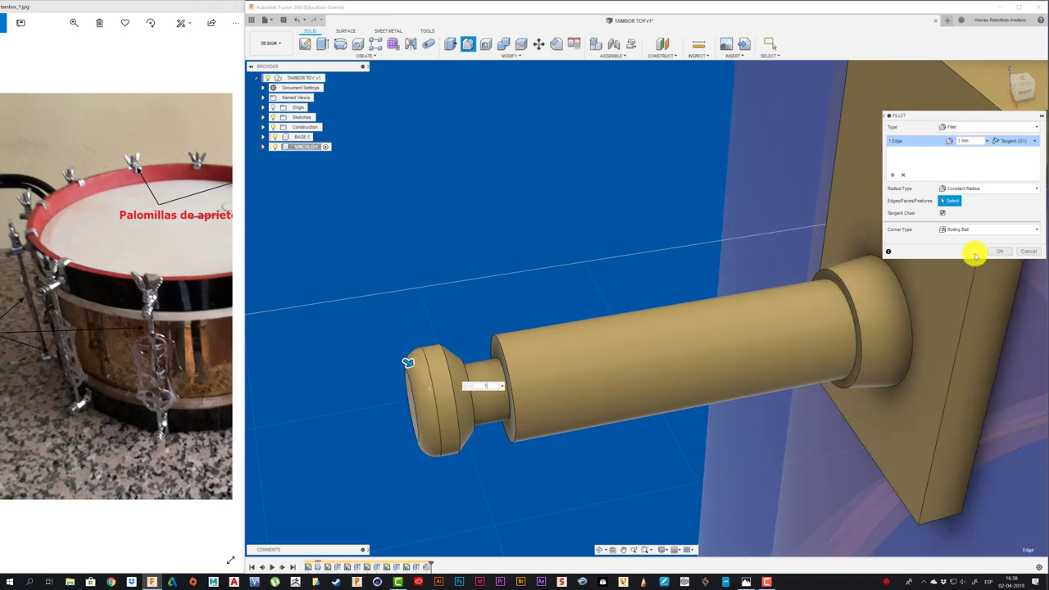
{"action": "left_click", "coordinate": [996, 252]}
{"action": "scroll", "coordinate": [592, 246], "scroll_direction": "down", "scroll_amount": 3}
{"action": "scroll", "coordinate": [550, 257], "scroll_direction": "down", "scroll_amount": 3}
{"action": "scroll", "coordinate": [499, 255], "scroll_direction": "down", "scroll_amount": 3}
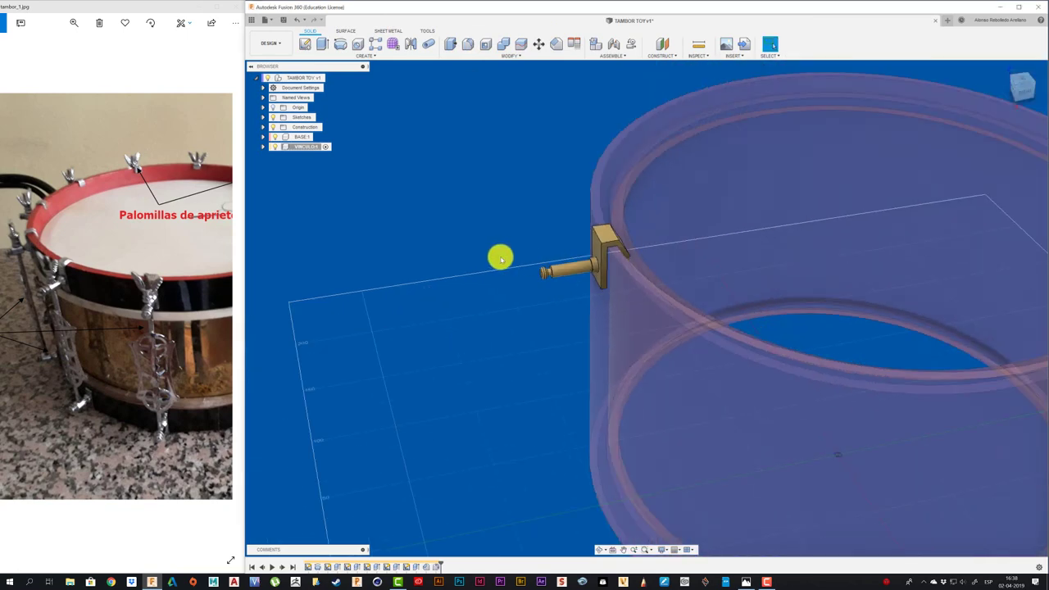
{"action": "scroll", "coordinate": [464, 247], "scroll_direction": "down", "scroll_amount": 2}
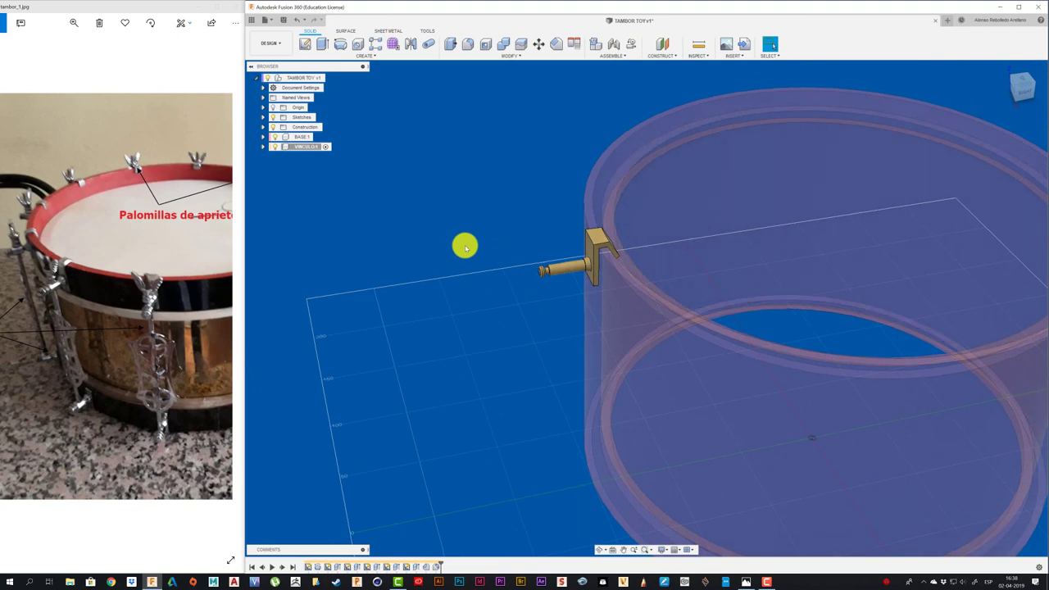
{"action": "mouse_move", "coordinate": [627, 277]}
{"action": "middle_mouse_down", "text": "shift"}
{"action": "mouse_move", "coordinate": [579, 293]}
{"action": "mouse_move", "coordinate": [462, 246]}
{"action": "mouse_move", "coordinate": [432, 213]}
{"action": "mouse_move", "coordinate": [464, 205]}
{"action": "mouse_move", "coordinate": [503, 292]}
{"action": "mouse_move", "coordinate": [422, 218]}
{"action": "mouse_move", "coordinate": [308, 150]}
{"action": "middle_mouse_up", "text": "shift"}
- Hide the drum shell, sketch on the plane through the peg, and make its centre line construction
{"action": "right_click", "coordinate": [308, 150]}
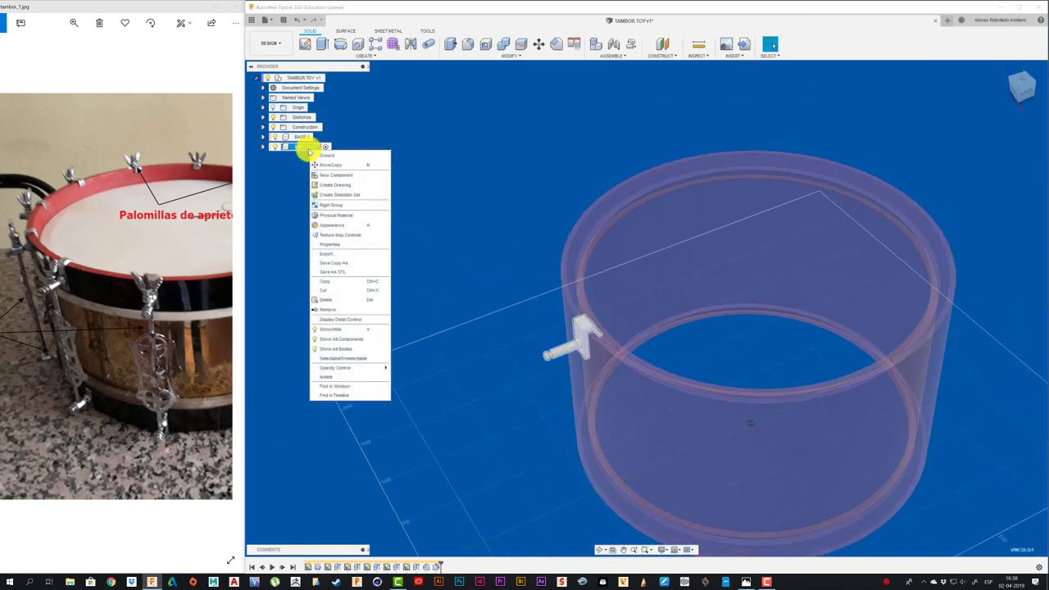
{"action": "left_click", "coordinate": [340, 375]}
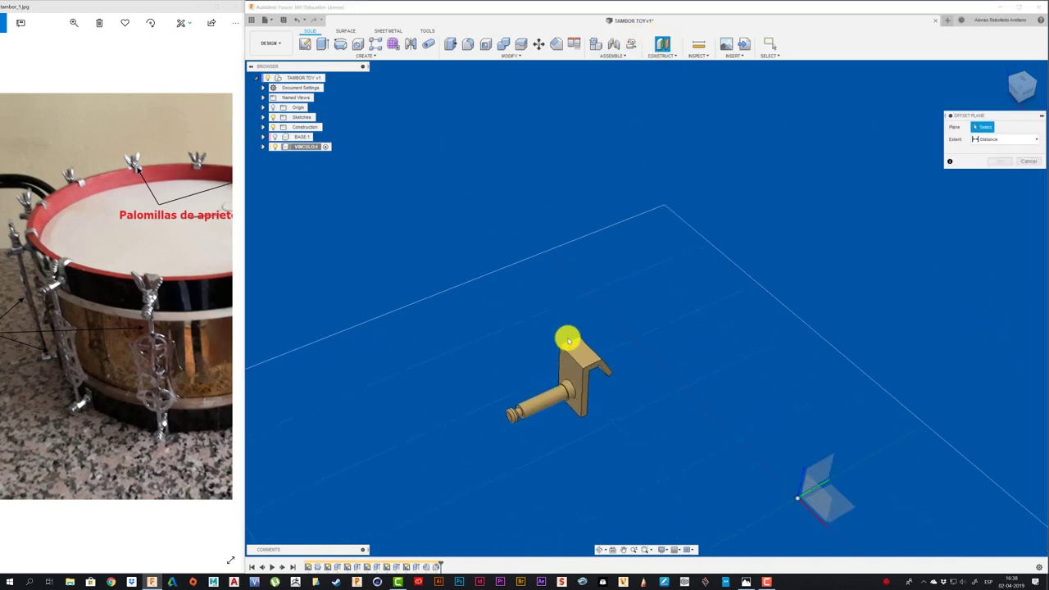
{"action": "left_click", "coordinate": [304, 43]}
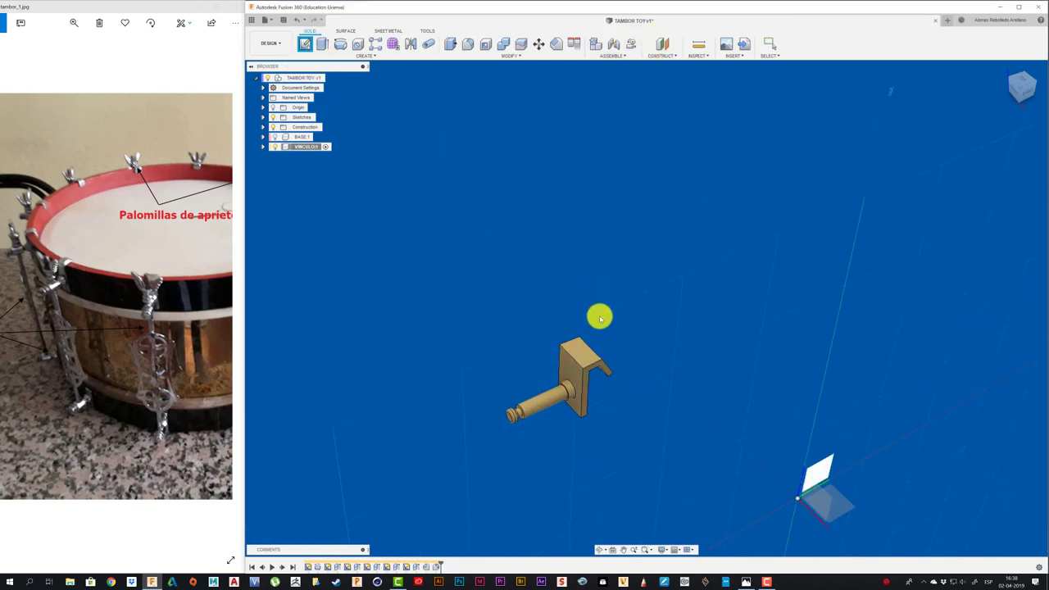
{"action": "left_click", "coordinate": [578, 347]}
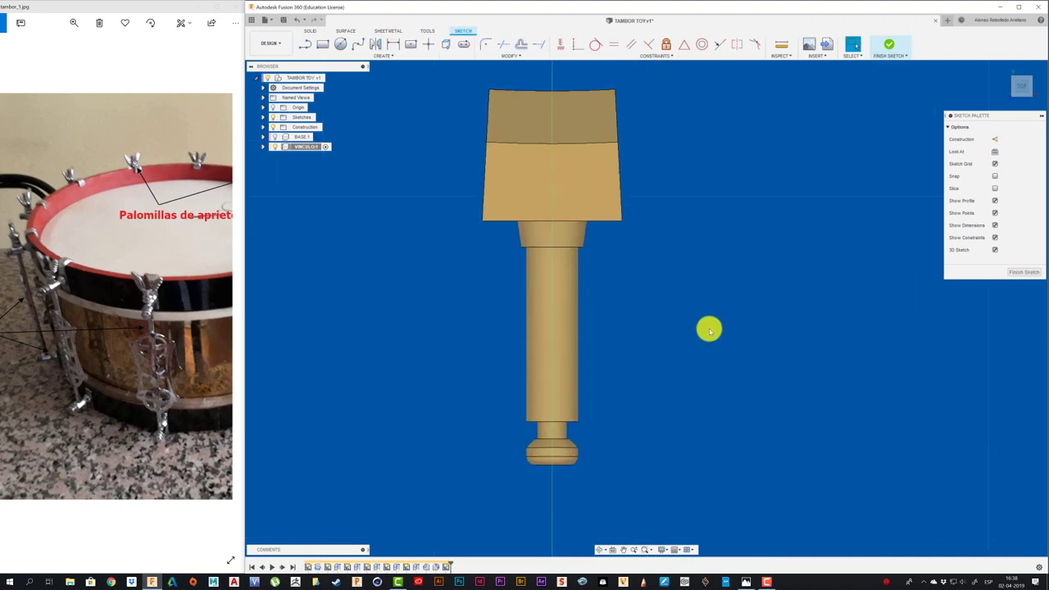
{"action": "key", "text": "c"}
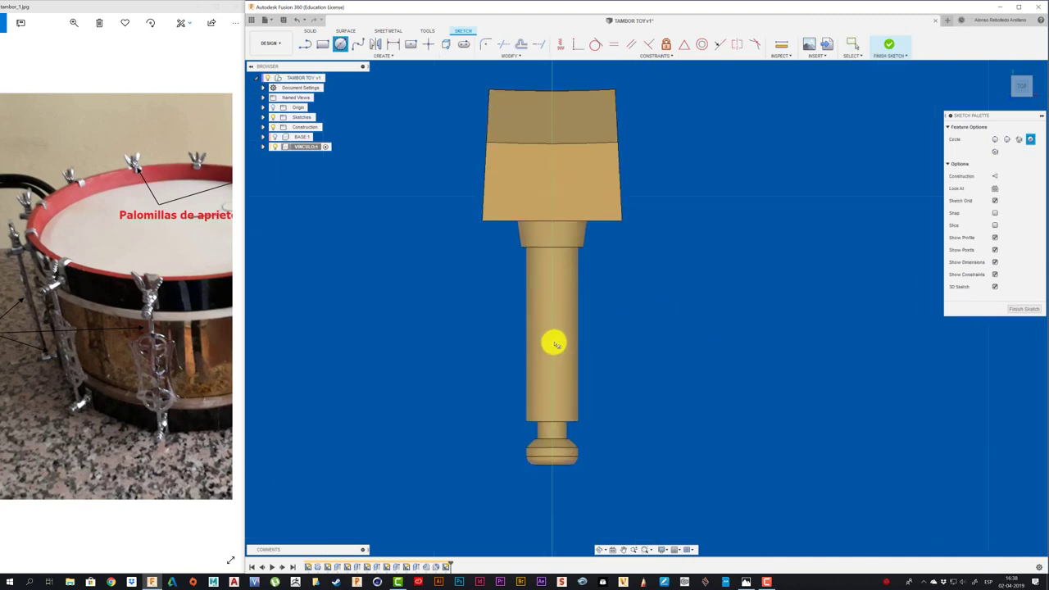
{"action": "left_click", "coordinate": [304, 43]}
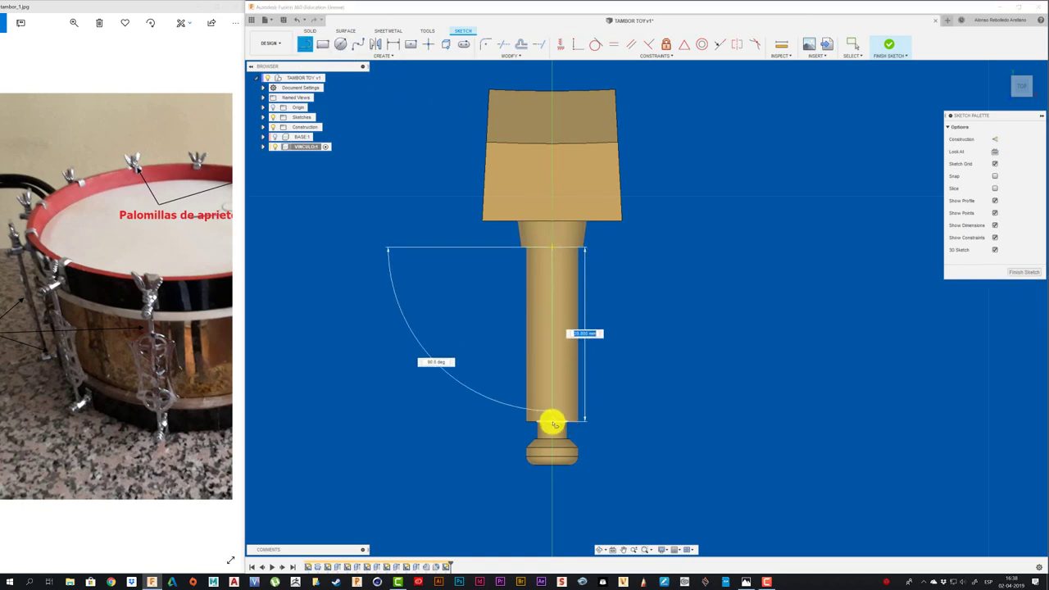
{"action": "key", "text": "Escape"}
{"action": "left_click", "coordinate": [554, 410]}
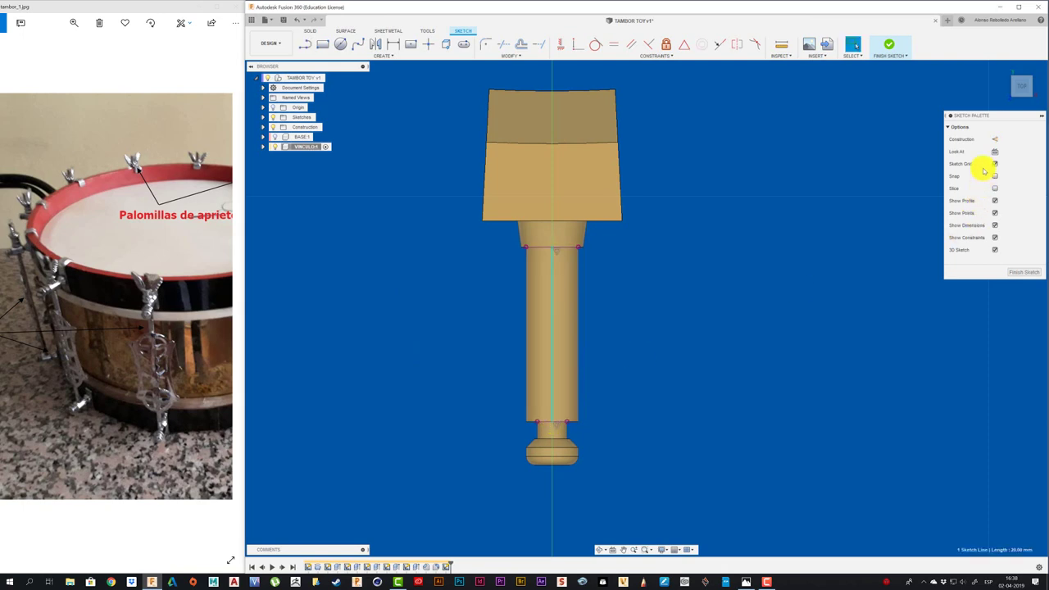
{"action": "left_click", "coordinate": [999, 140]}
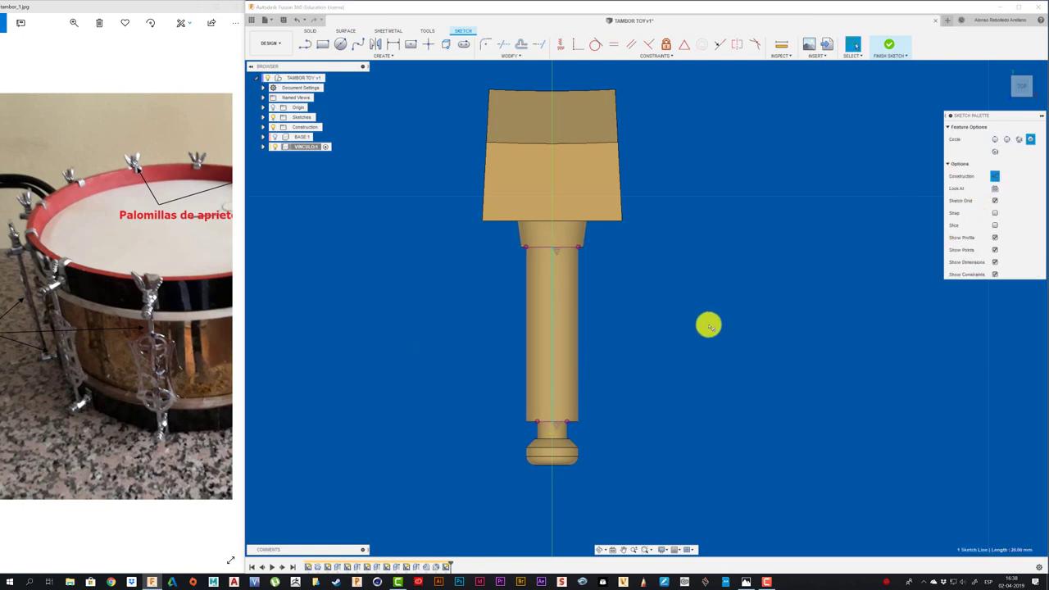
- Draw a small circle on the peg shaft and extrude-cut it as a cross-hole
{"action": "key", "text": "c"}
{"action": "left_click", "coordinate": [551, 384]}
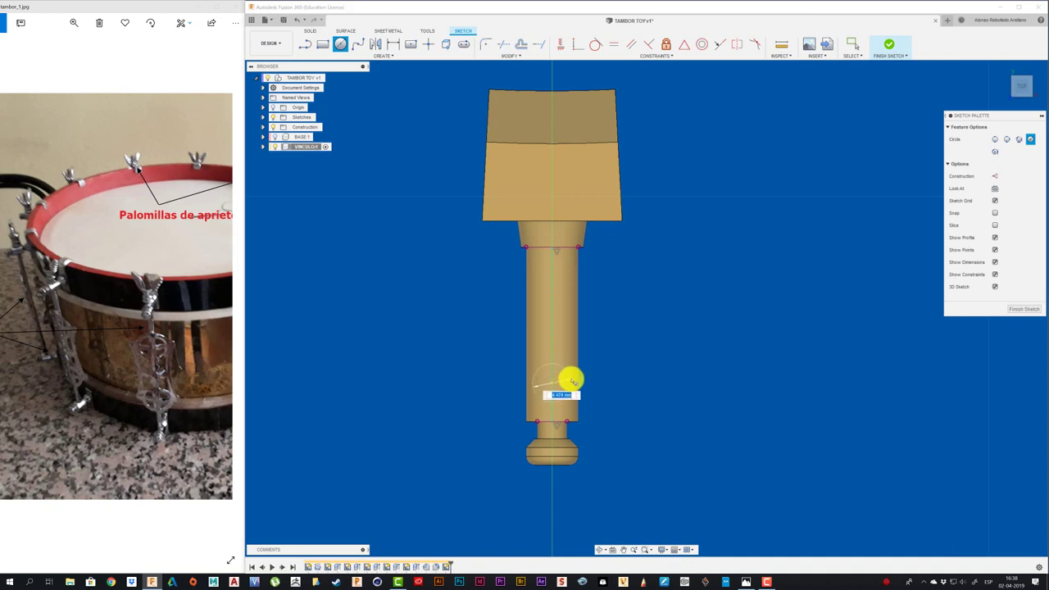
{"action": "type", "text": "4"}
{"action": "key", "text": "Return"}
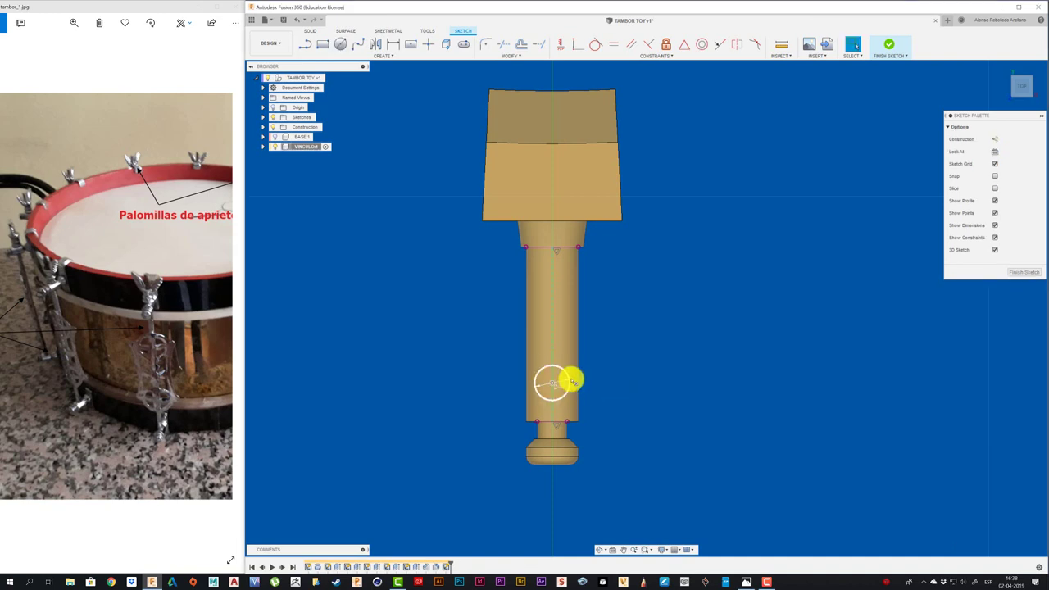
{"action": "key", "text": "e"}
{"action": "left_click", "coordinate": [519, 373]}
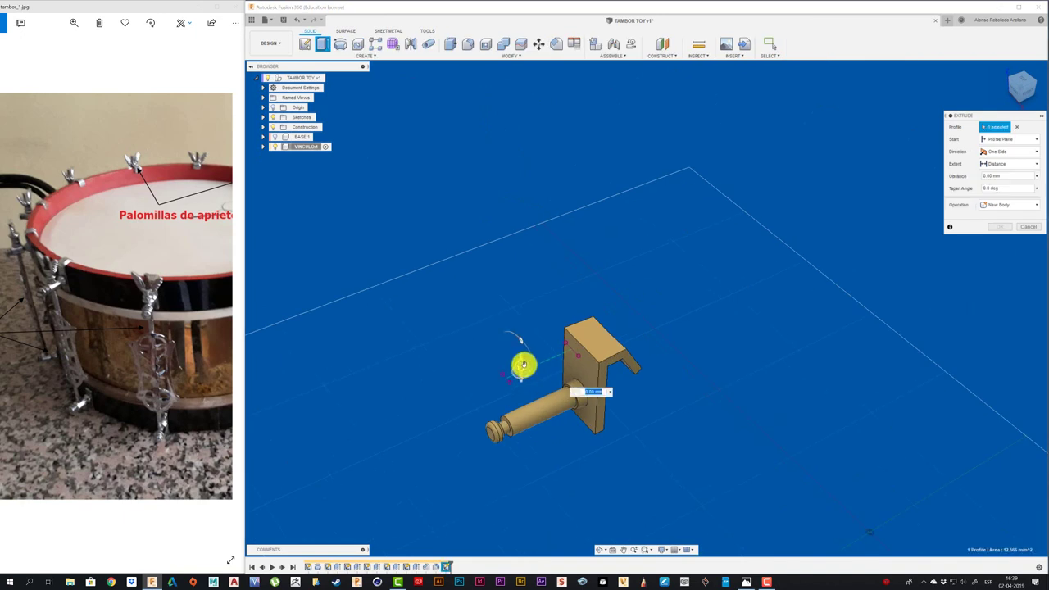
{"action": "left_click", "coordinate": [1009, 239]}
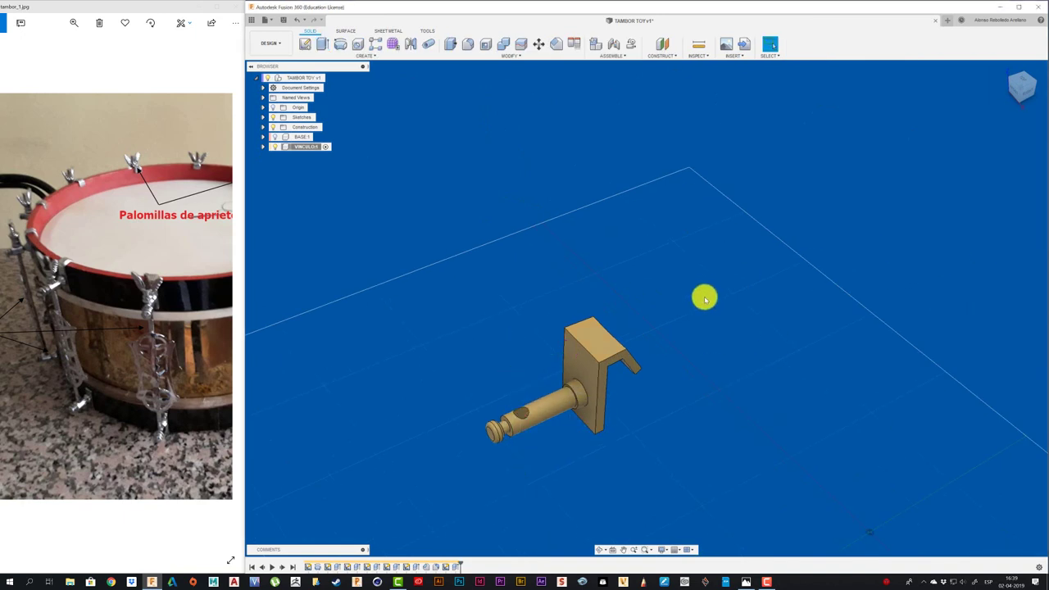
- Show the drum shell again and make the root component active
{"action": "right_click", "coordinate": [303, 147]}
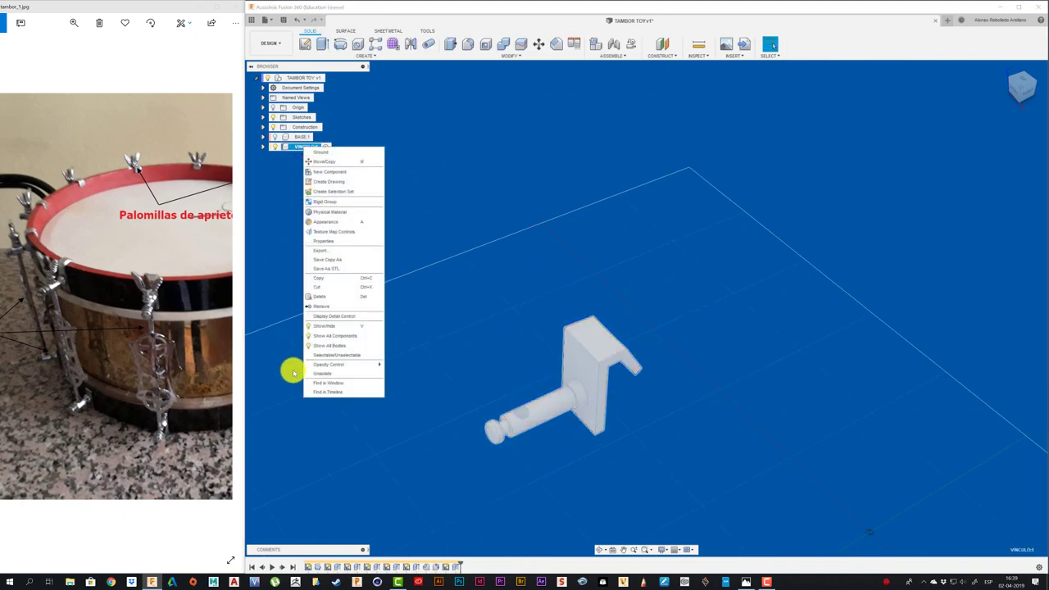
{"action": "left_click", "coordinate": [333, 375]}
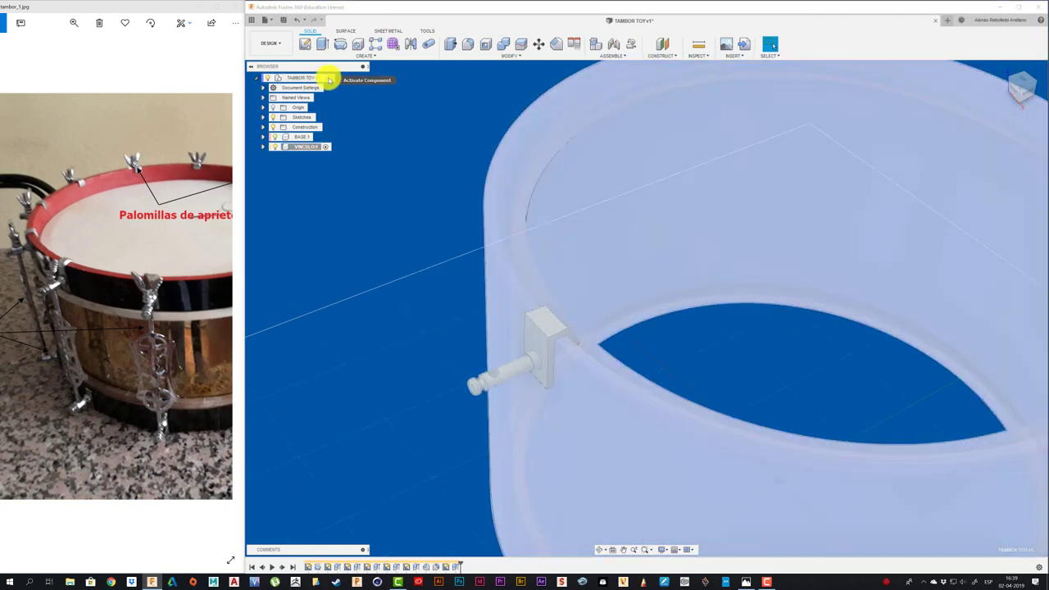
{"action": "left_click", "coordinate": [332, 77]}
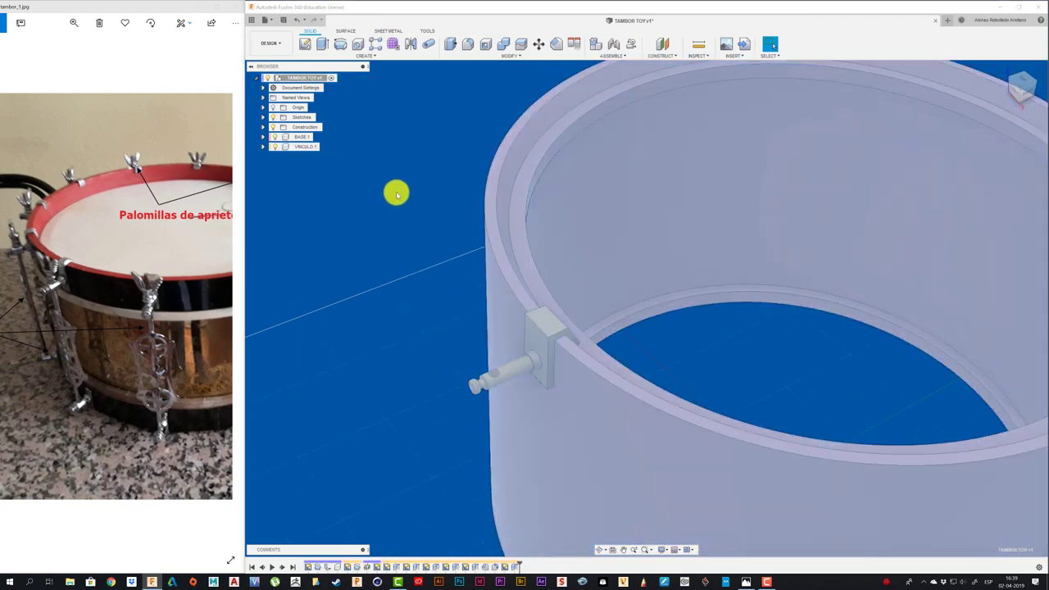
{"action": "scroll", "coordinate": [398, 197], "scroll_direction": "down", "scroll_amount": 3}
{"action": "scroll", "coordinate": [398, 247], "scroll_direction": "down", "scroll_amount": 2}
{"action": "scroll", "coordinate": [398, 247], "scroll_direction": "down", "scroll_amount": 1}
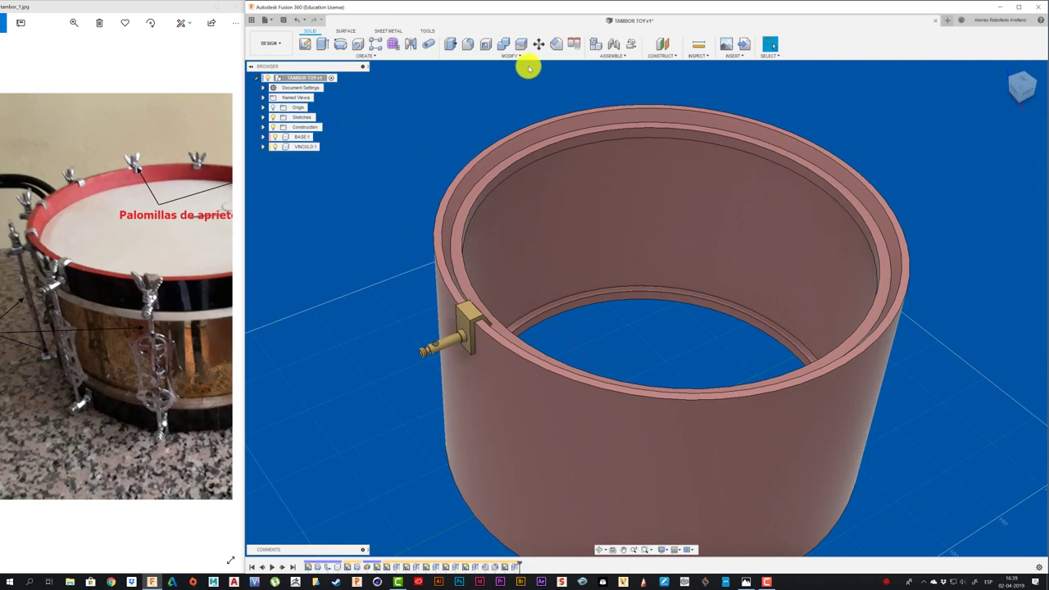
- Create a rigid as-built joint between the bracket and the drum shell
{"action": "left_click", "coordinate": [624, 57]}
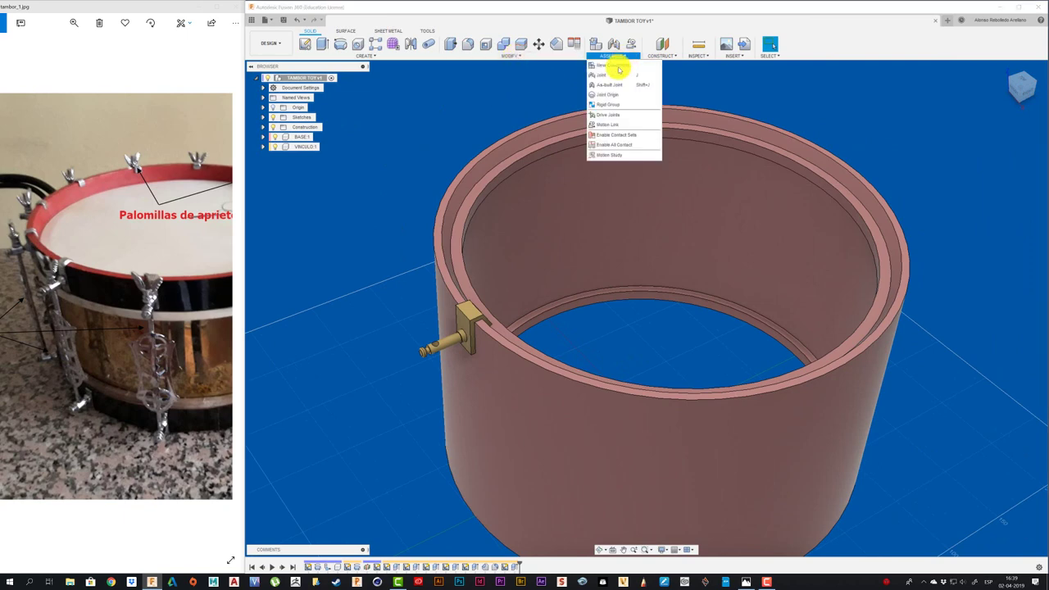
{"action": "left_click", "coordinate": [609, 87]}
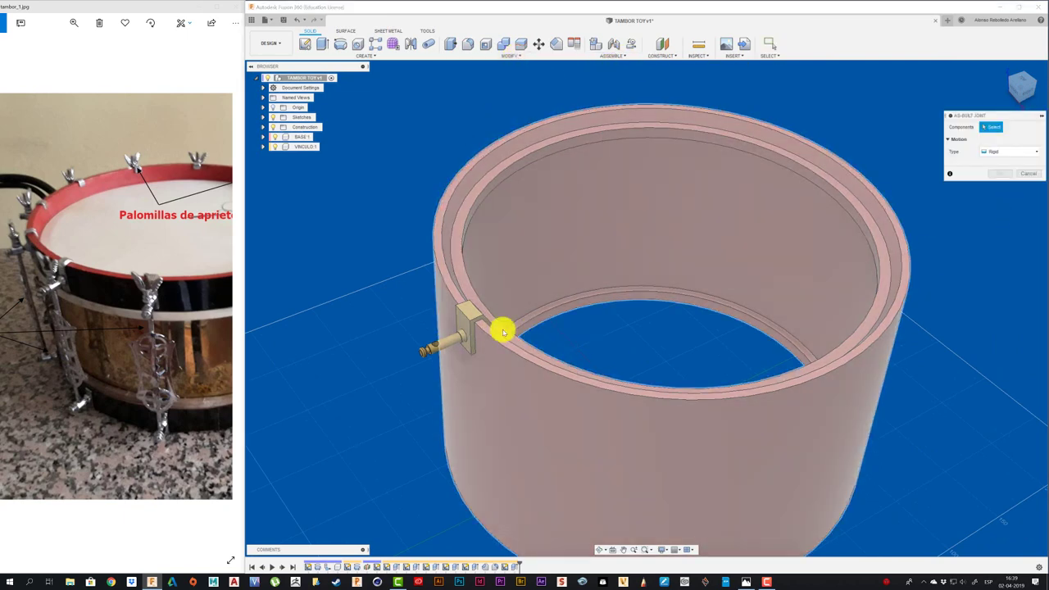
{"action": "left_click", "coordinate": [462, 327]}
{"action": "left_click", "coordinate": [494, 334]}
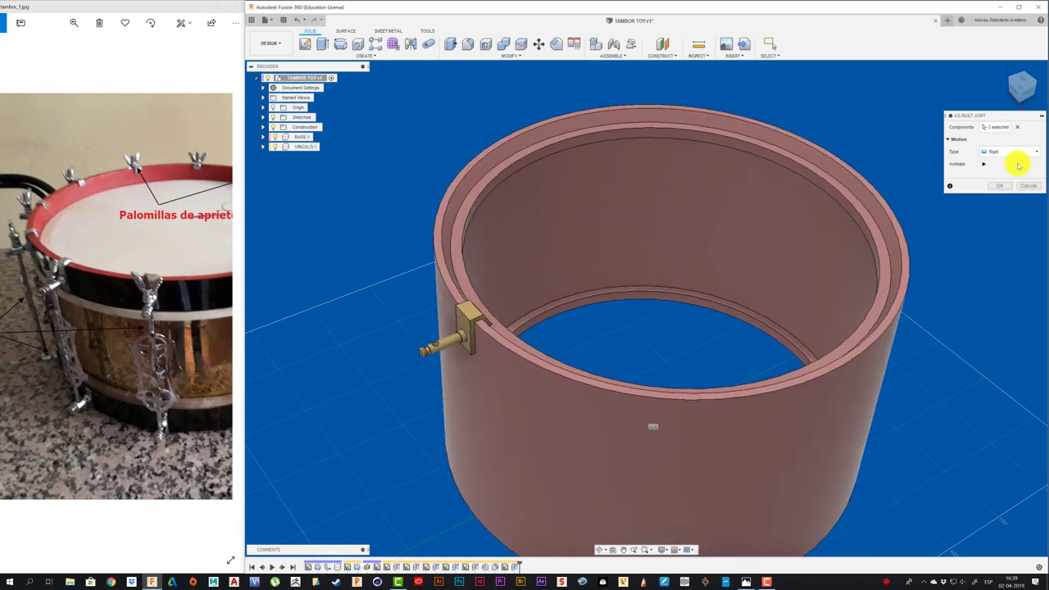
{"action": "left_click", "coordinate": [1002, 188]}
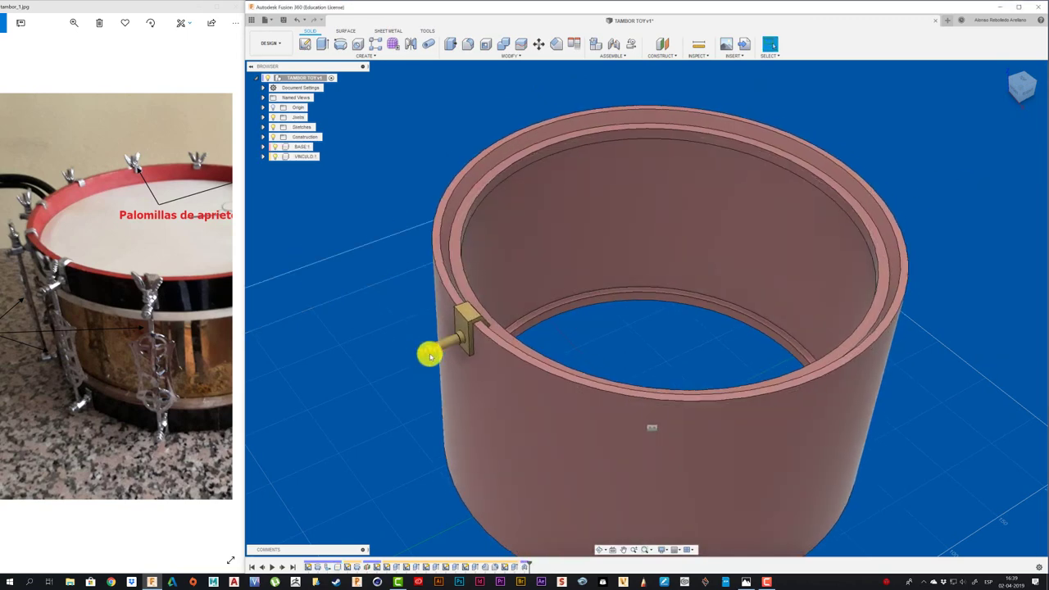
- Apply an option to the BASE:1 component and select the VINCULO:1 bracket
{"action": "right_click", "coordinate": [302, 146]}
{"action": "left_click", "coordinate": [376, 188]}
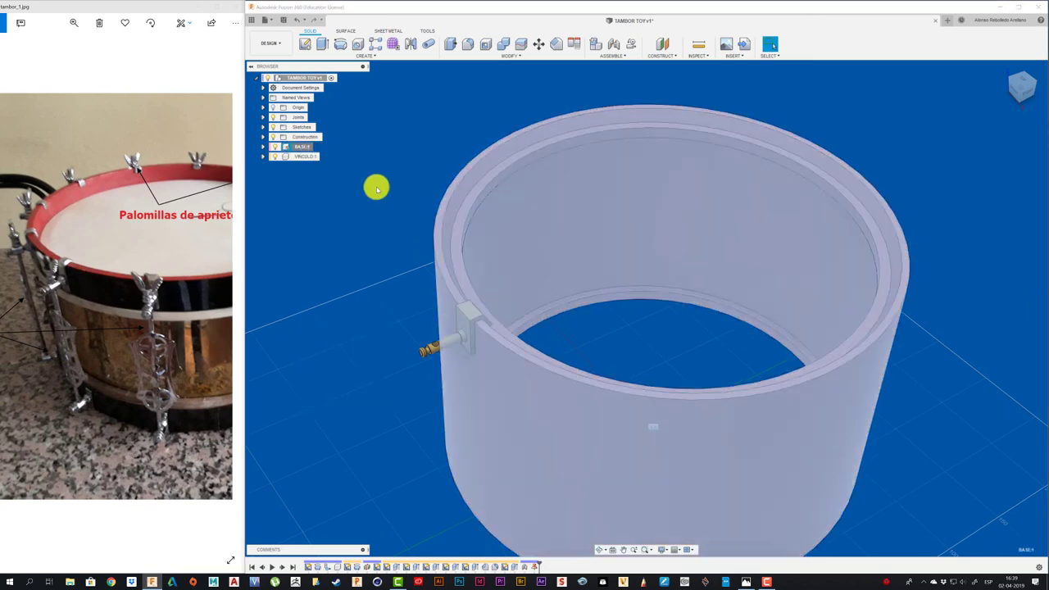
{"action": "scroll", "coordinate": [404, 255], "scroll_direction": "down", "scroll_amount": 2}
{"action": "scroll", "coordinate": [410, 234], "scroll_direction": "down", "scroll_amount": 2}
{"action": "scroll", "coordinate": [405, 241], "scroll_direction": "down", "scroll_amount": 1}
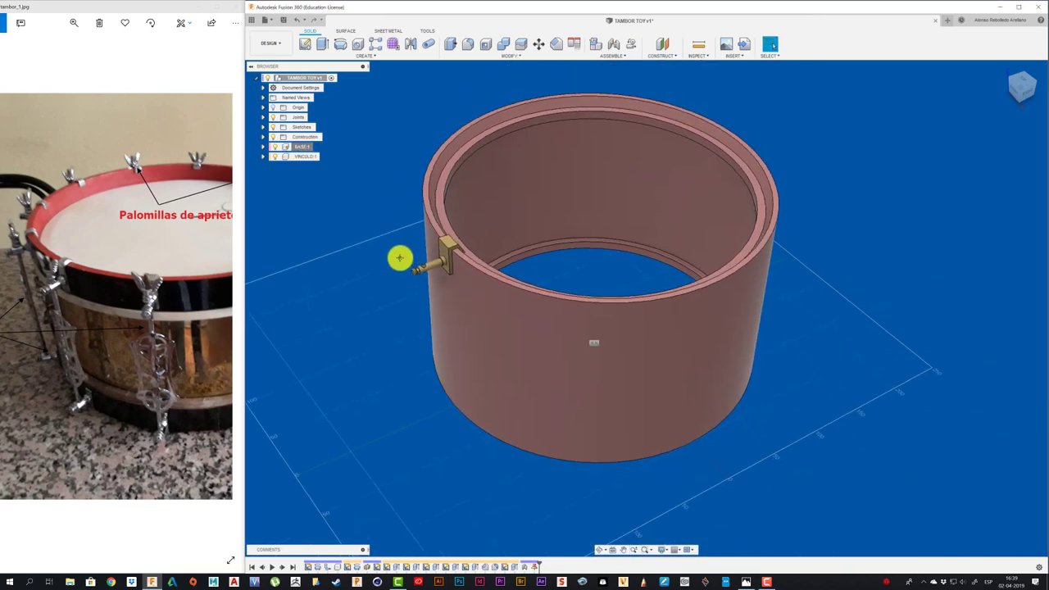
{"action": "scroll", "coordinate": [399, 258], "scroll_direction": "up", "scroll_amount": 2}
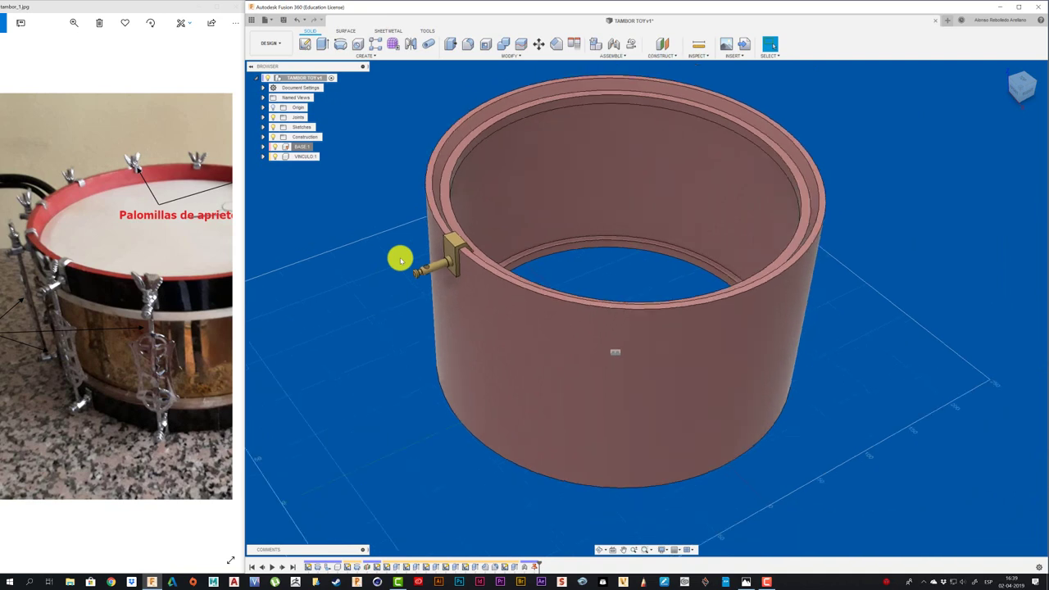
{"action": "scroll", "coordinate": [398, 279], "scroll_direction": "down", "scroll_amount": 1}
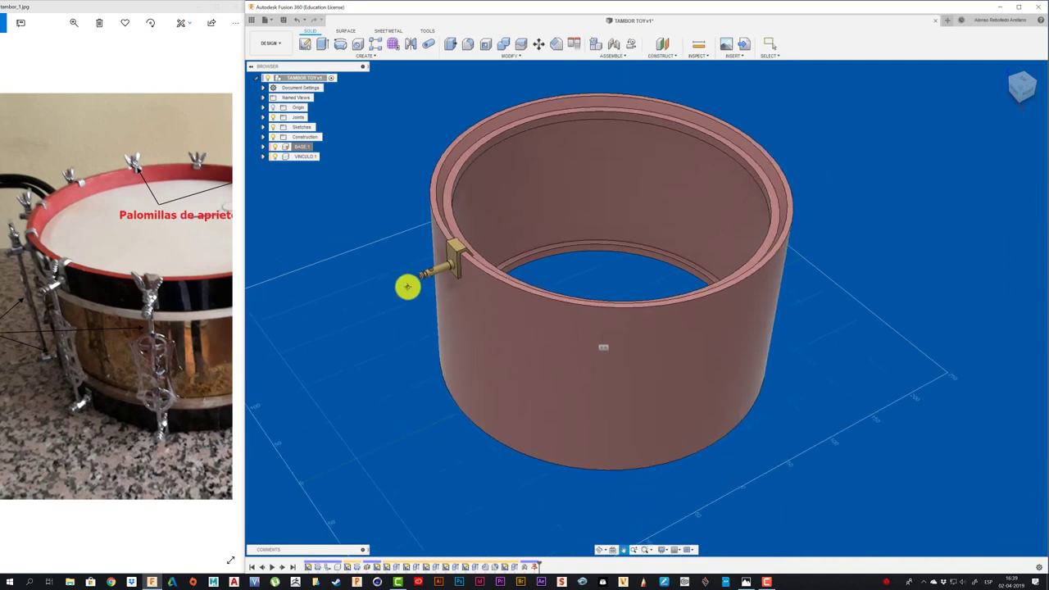
{"action": "left_click", "coordinate": [306, 155]}
- Paste a copy of VINCULO:1, moved -140 mm in Z and rotated 180°
{"action": "key", "text": "ctrl+c"}
{"action": "key", "text": "ctrl+v"}
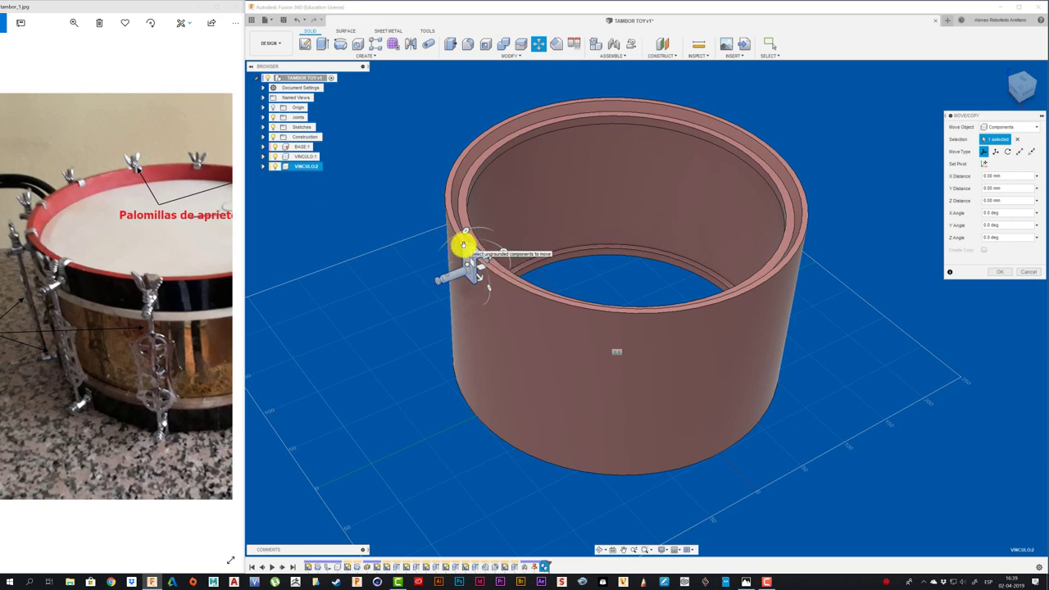
{"action": "mouse_move", "coordinate": [463, 244]}
{"action": "left_mouse_down"}
{"action": "mouse_move", "coordinate": [496, 419]}
{"action": "mouse_move", "coordinate": [427, 363]}
{"action": "mouse_move", "coordinate": [444, 353]}
{"action": "left_mouse_up"}
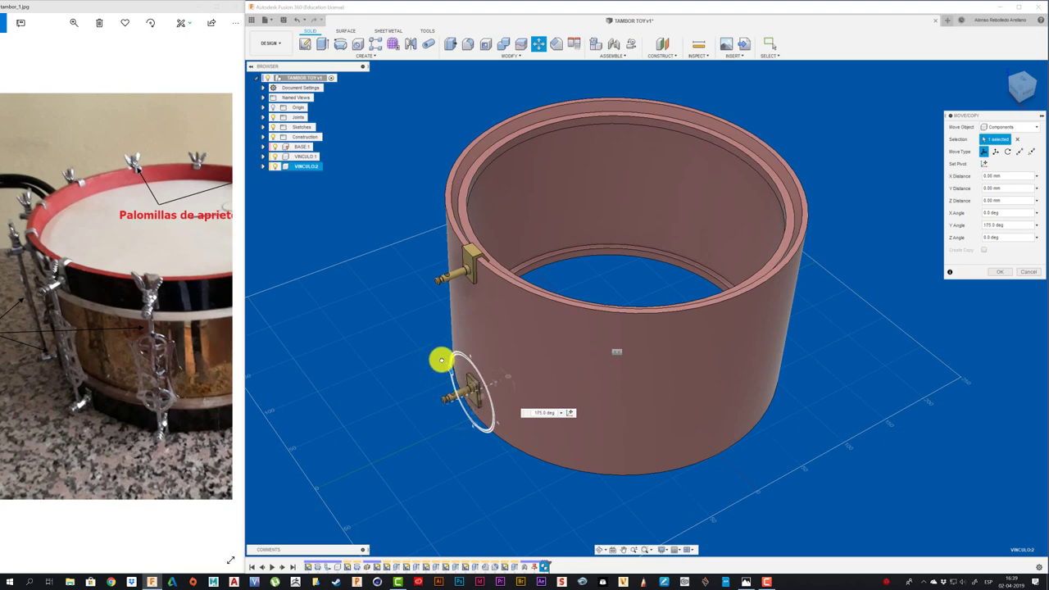
{"action": "left_click_drag", "start_coordinate": [441, 361], "coordinate": [462, 363]}
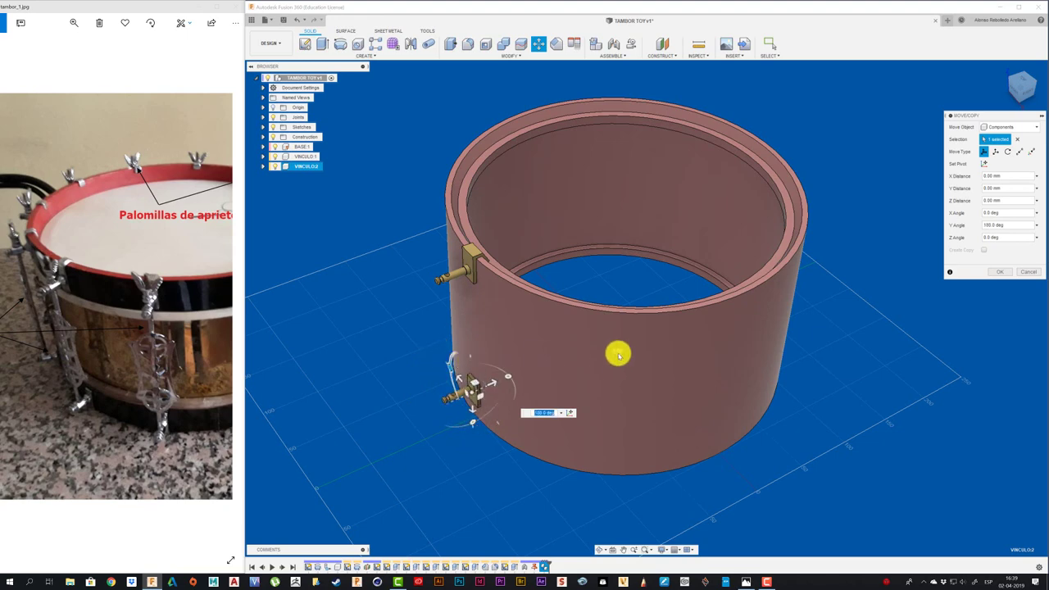
{"action": "middle_click_drag", "start_coordinate": [619, 356], "coordinate": [809, 286], "text": "shift"}
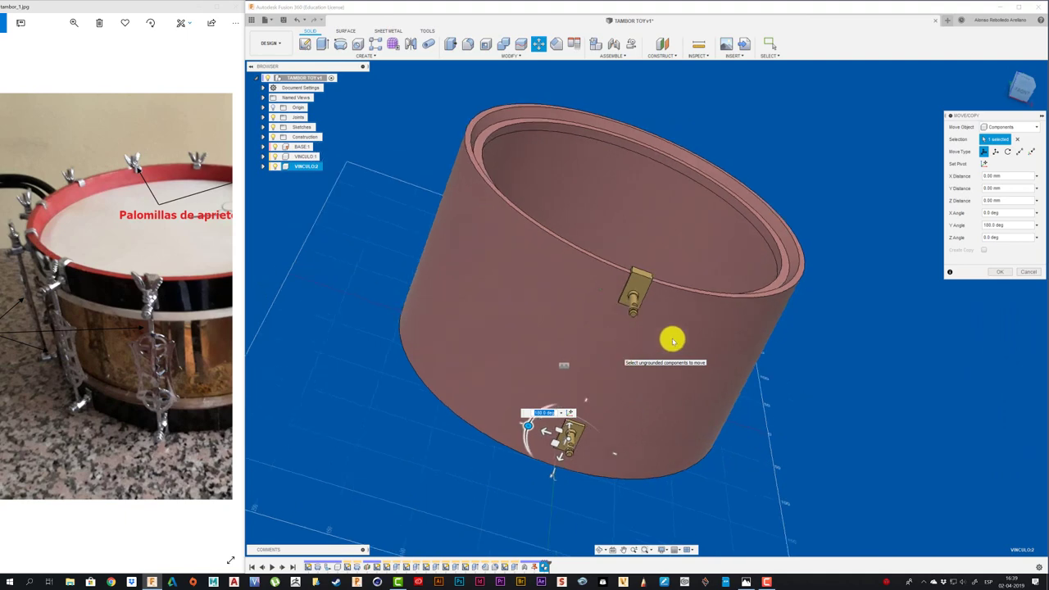
{"action": "left_click", "coordinate": [1000, 271]}
- Move the VINCULO:2 copy a further 55 mm along the vertical axis
{"action": "middle_click_drag", "start_coordinate": [517, 437], "coordinate": [483, 438], "text": "shift"}
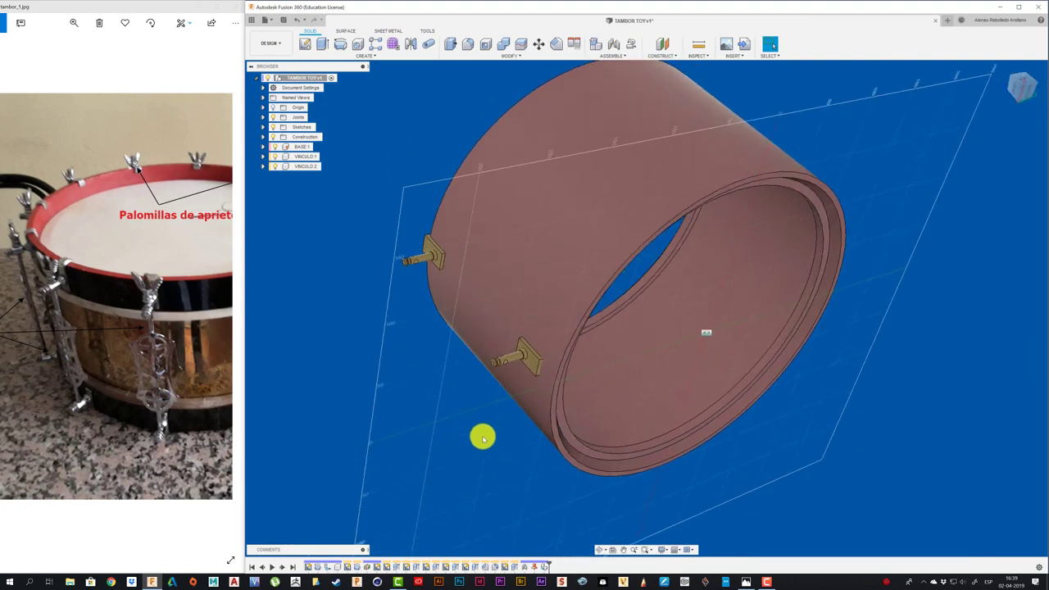
{"action": "scroll", "coordinate": [485, 418], "scroll_direction": "up", "scroll_amount": 3}
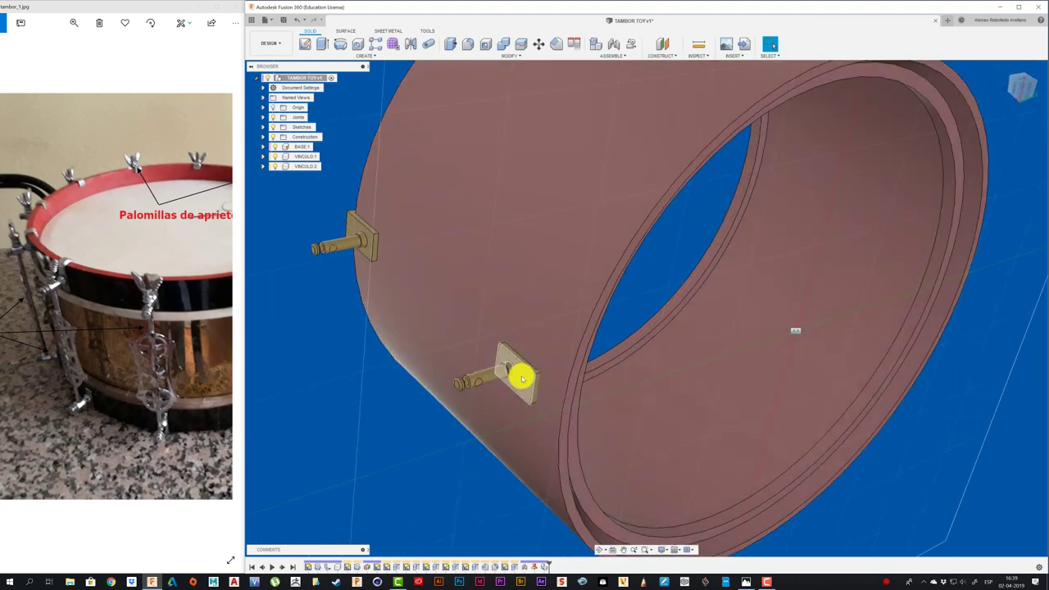
{"action": "scroll", "coordinate": [520, 377], "scroll_direction": "down", "scroll_amount": 2}
{"action": "mouse_move", "coordinate": [520, 377]}
{"action": "middle_mouse_down", "text": "shift"}
{"action": "mouse_move", "coordinate": [413, 315]}
{"action": "mouse_move", "coordinate": [405, 274]}
{"action": "middle_mouse_up", "text": "shift"}
{"action": "scroll", "coordinate": [407, 311], "scroll_direction": "down", "scroll_amount": 3}
{"action": "scroll", "coordinate": [405, 274], "scroll_direction": "up", "scroll_amount": 2}
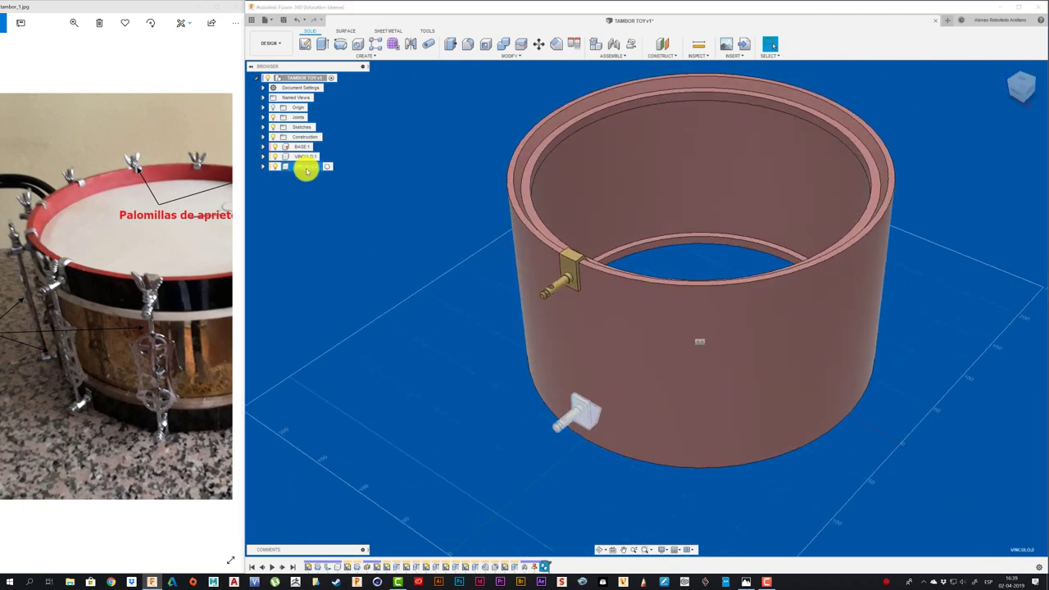
{"action": "left_click", "coordinate": [306, 166]}
{"action": "key", "text": "m"}
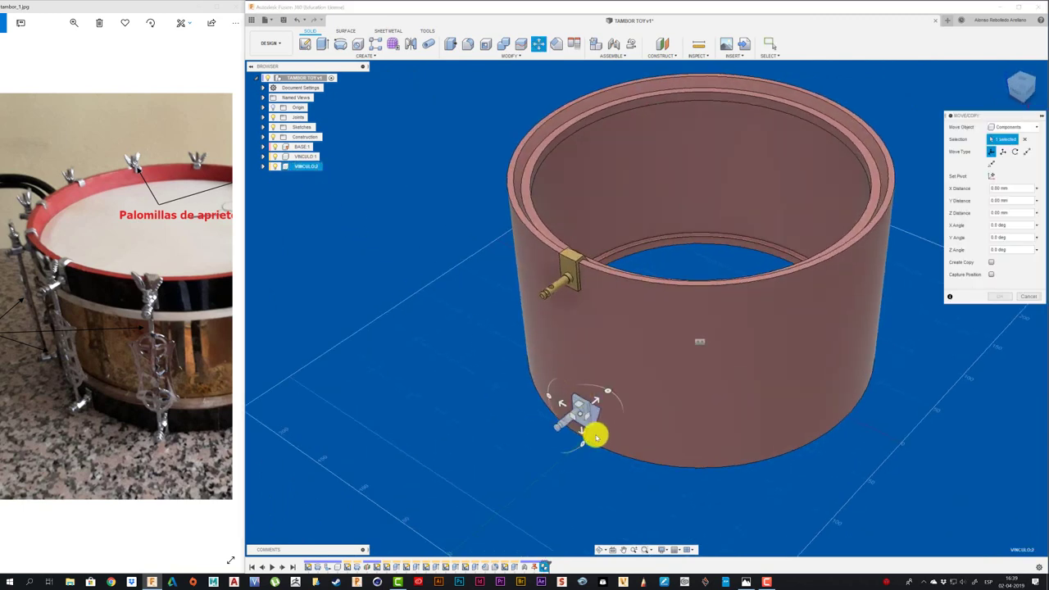
{"action": "left_click_drag", "start_coordinate": [582, 432], "coordinate": [584, 485]}
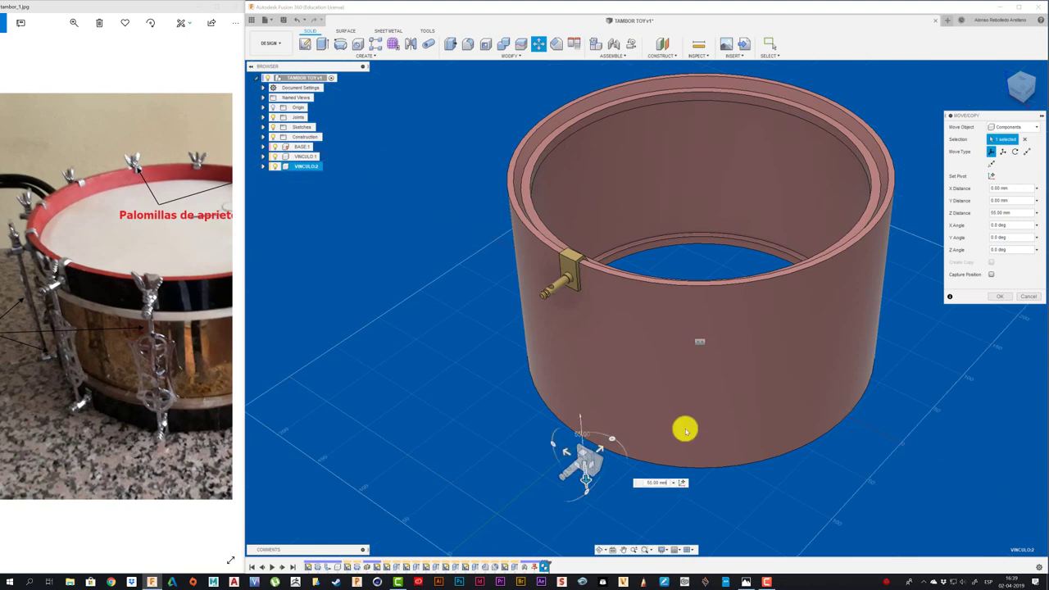
{"action": "left_click", "coordinate": [1002, 300]}
- Start a joint on the lower bracket, continuing past the moved-components prompt
{"action": "scroll", "coordinate": [648, 500], "scroll_direction": "up", "scroll_amount": 2}
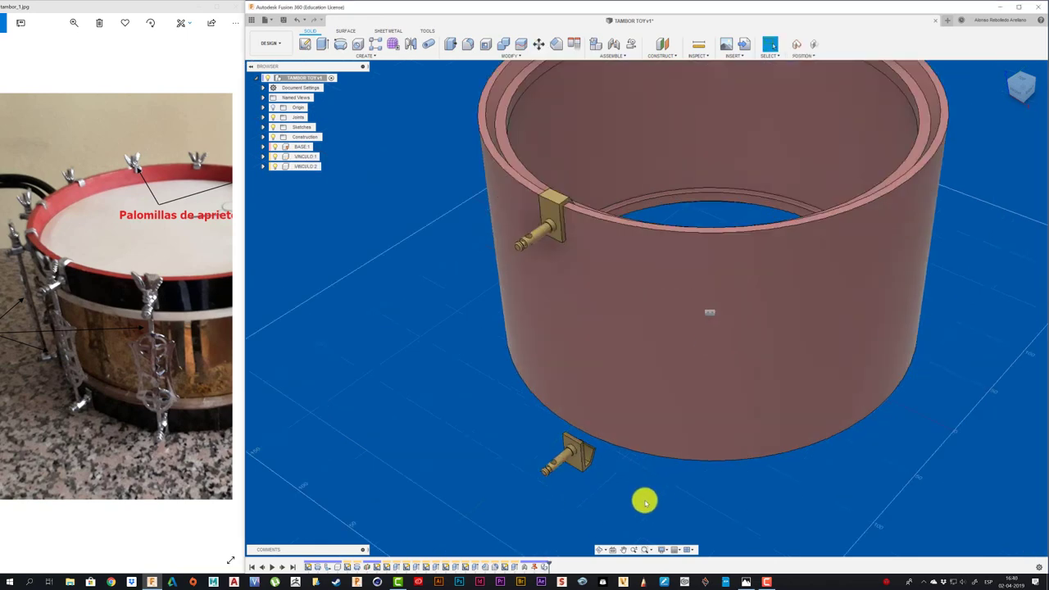
{"action": "scroll", "coordinate": [627, 487], "scroll_direction": "up", "scroll_amount": 2}
{"action": "scroll", "coordinate": [606, 481], "scroll_direction": "up", "scroll_amount": 2}
{"action": "middle_click_drag", "start_coordinate": [604, 479], "coordinate": [613, 474], "text": "shift"}
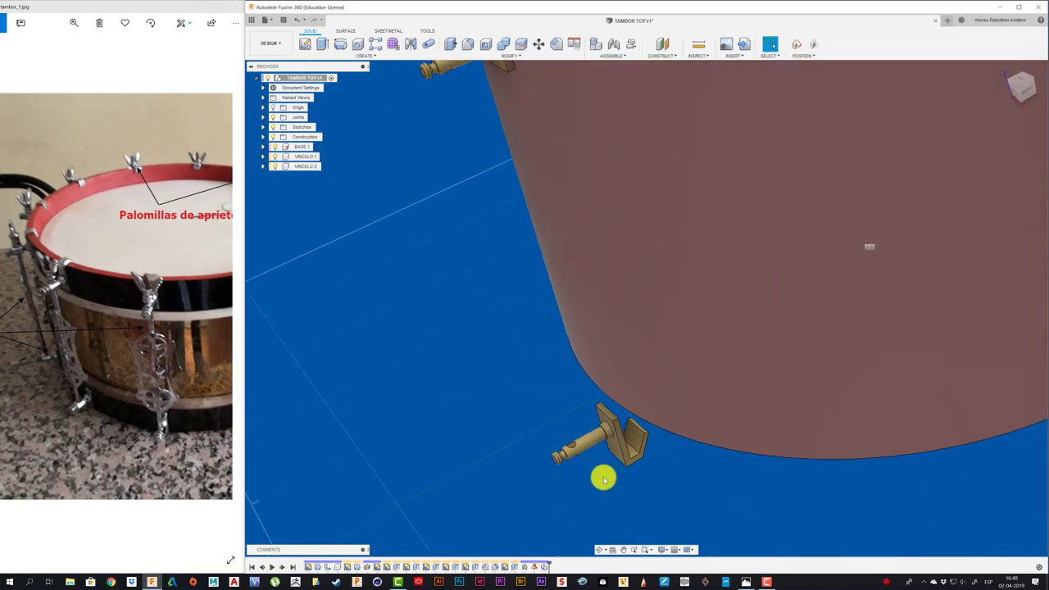
{"action": "key", "text": "j"}
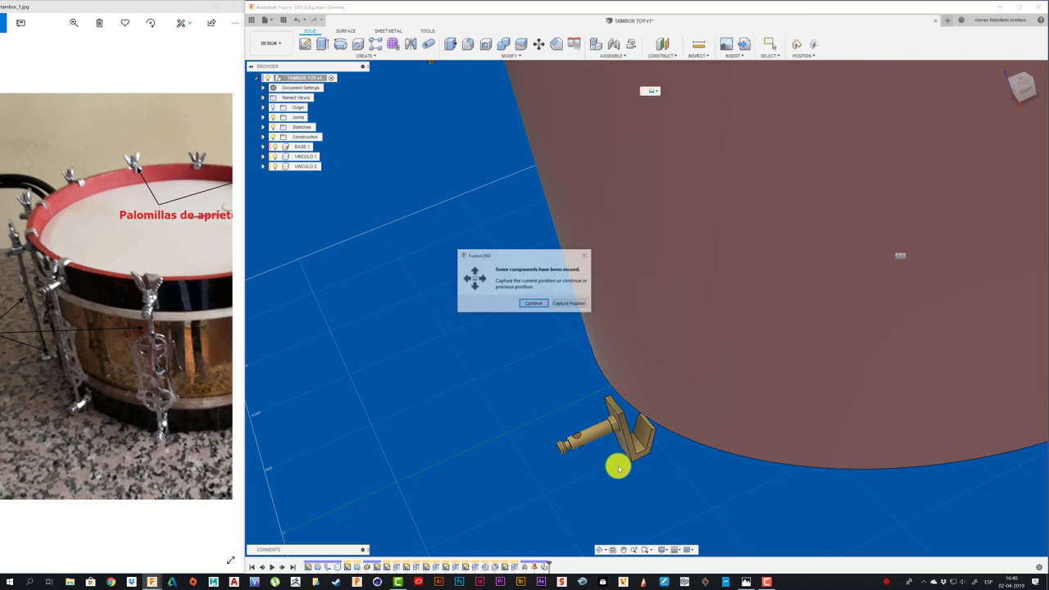
{"action": "left_click", "coordinate": [576, 303]}
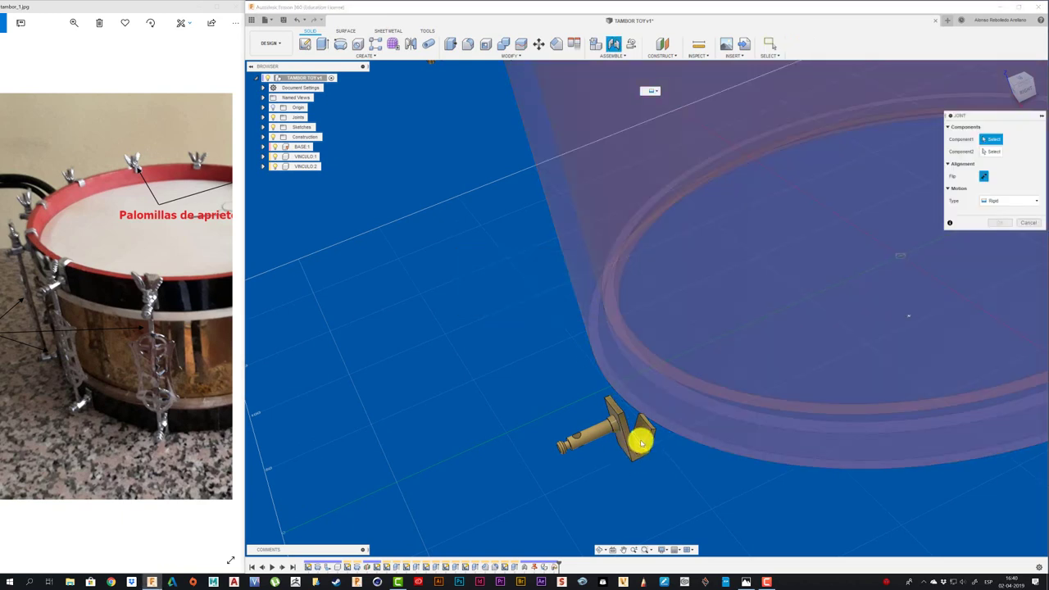
{"action": "mouse_move", "coordinate": [647, 464]}
{"action": "middle_mouse_down", "text": "shift"}
{"action": "mouse_move", "coordinate": [745, 445]}
{"action": "mouse_move", "coordinate": [533, 492]}
{"action": "mouse_move", "coordinate": [552, 449]}
{"action": "mouse_move", "coordinate": [655, 415]}
{"action": "mouse_move", "coordinate": [674, 438]}
{"action": "mouse_move", "coordinate": [1025, 262]}
{"action": "middle_mouse_up", "text": "shift"}
- Cancel the joint, align the lower bracket to the drum's rim edge, then check the right view
{"action": "left_click", "coordinate": [1034, 223]}
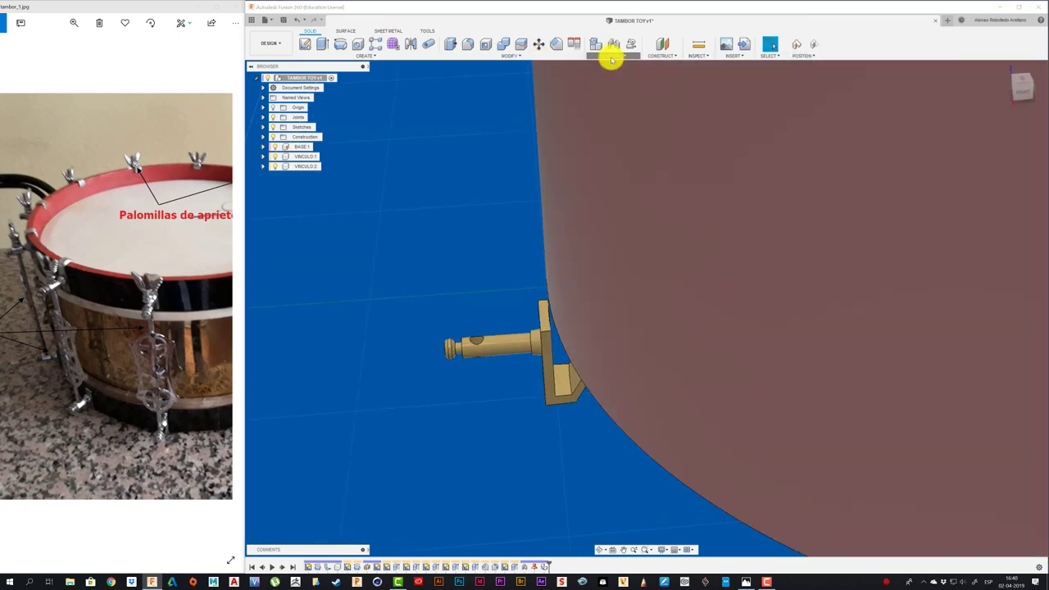
{"action": "left_click", "coordinate": [610, 57]}
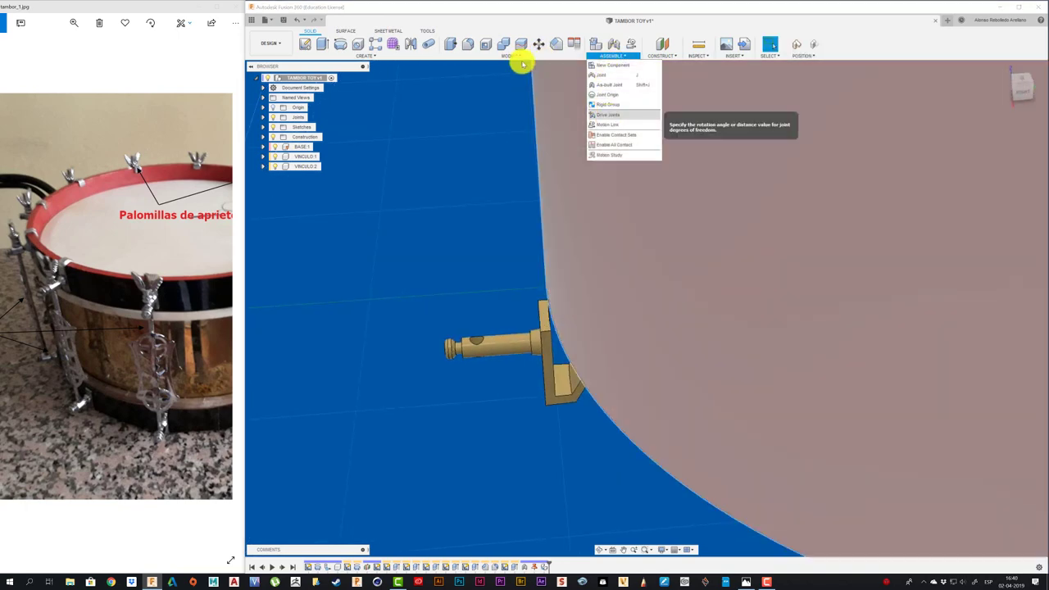
{"action": "left_click", "coordinate": [519, 58]}
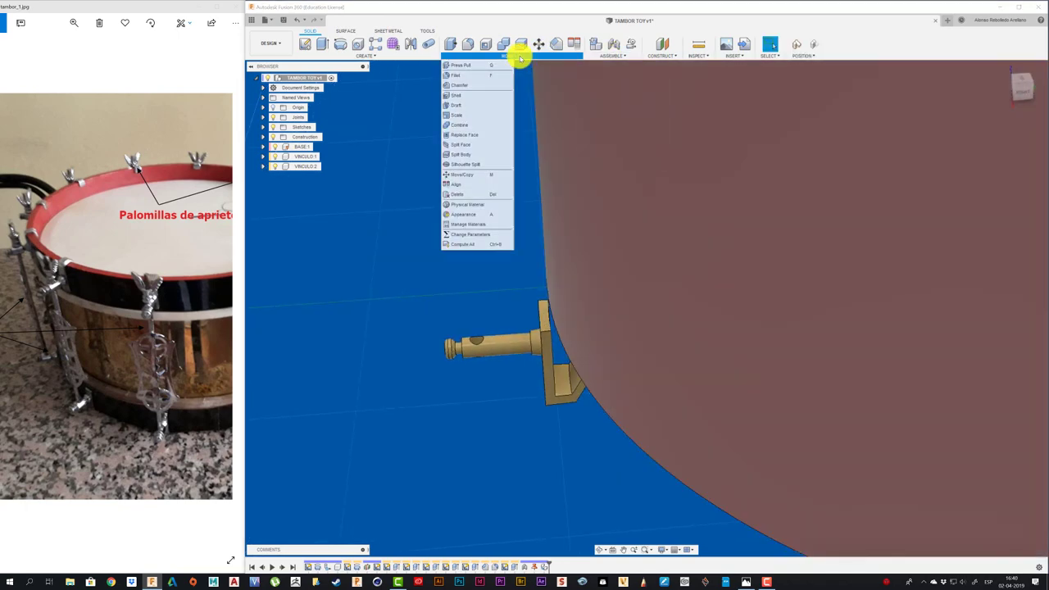
{"action": "left_click", "coordinate": [472, 183]}
{"action": "left_click", "coordinate": [562, 379]}
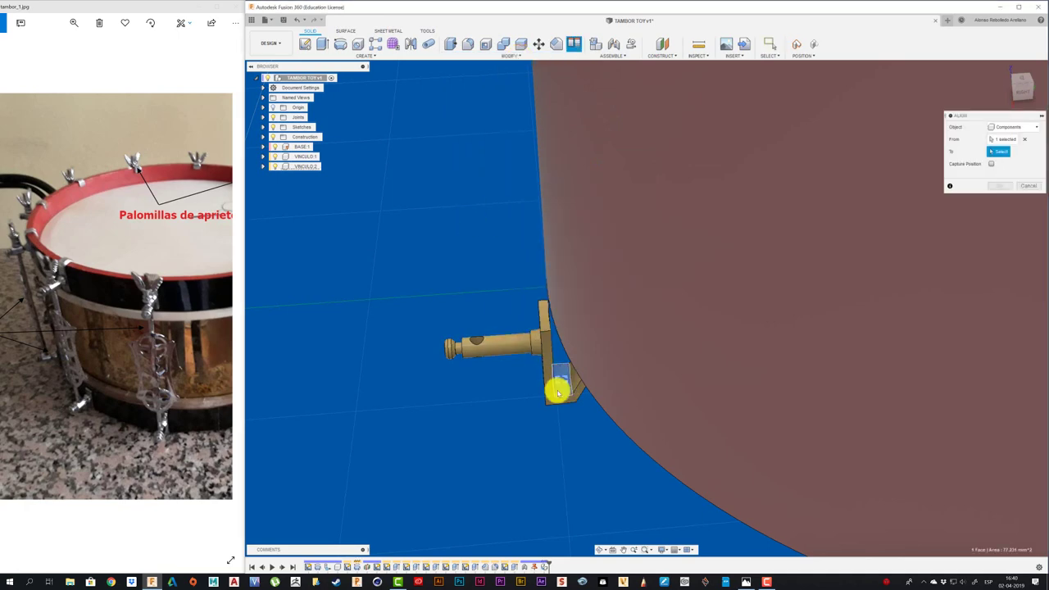
{"action": "mouse_move", "coordinate": [557, 391]}
{"action": "middle_mouse_down", "text": "shift"}
{"action": "mouse_move", "coordinate": [731, 475]}
{"action": "mouse_move", "coordinate": [760, 478]}
{"action": "mouse_move", "coordinate": [768, 468]}
{"action": "mouse_move", "coordinate": [718, 377]}
{"action": "mouse_move", "coordinate": [714, 386]}
{"action": "mouse_move", "coordinate": [640, 368]}
{"action": "middle_mouse_up", "text": "shift"}
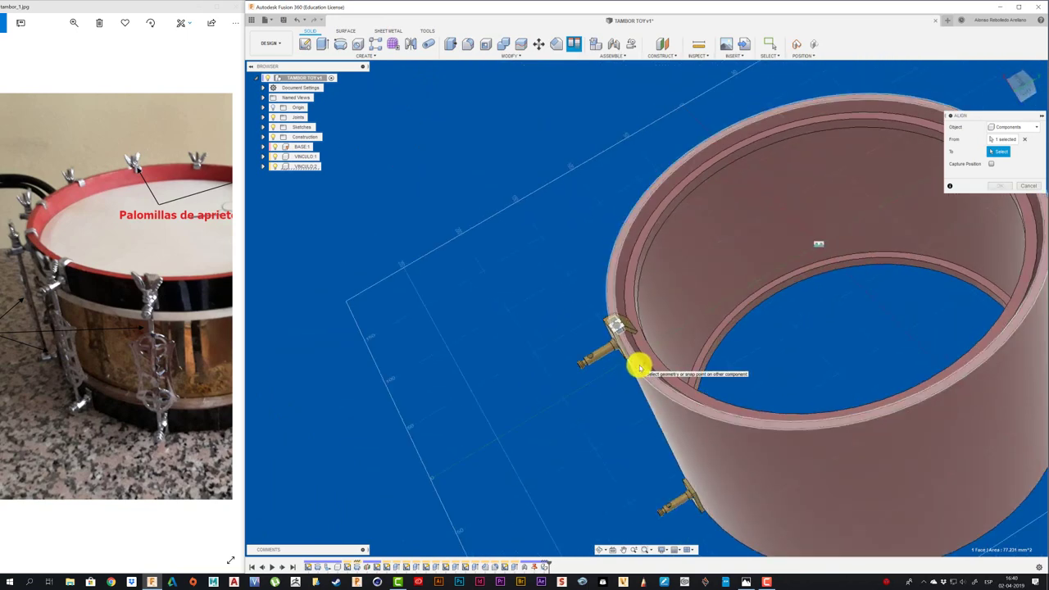
{"action": "left_click", "coordinate": [636, 364]}
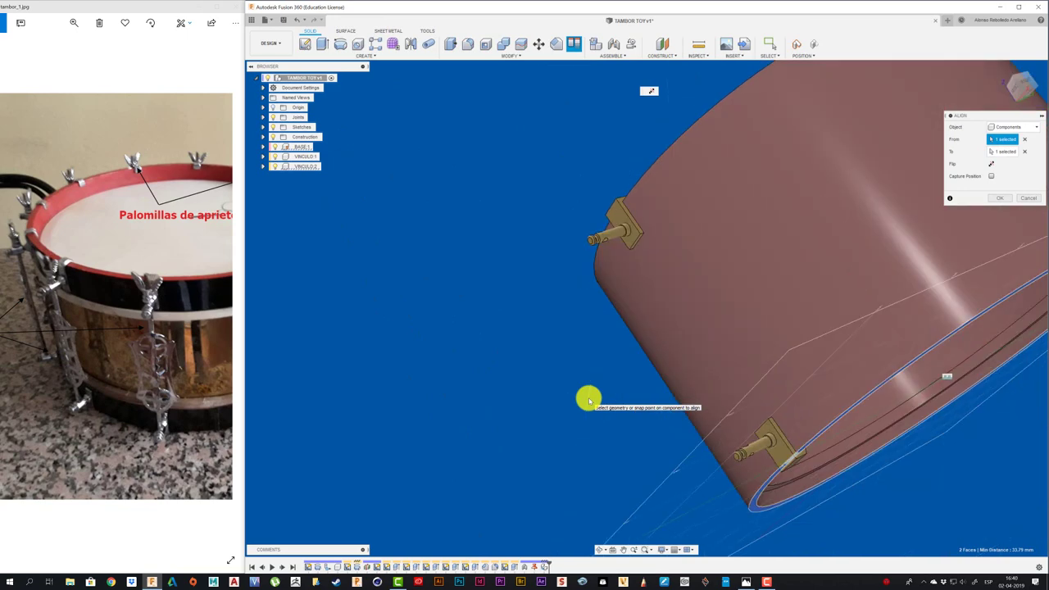
{"action": "left_click", "coordinate": [995, 201]}
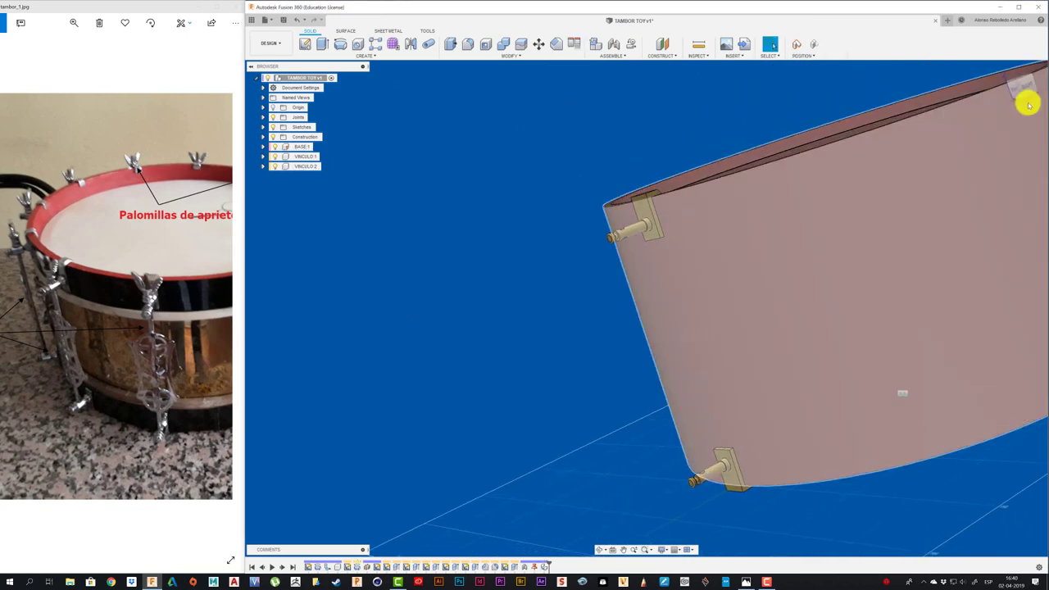
{"action": "left_click", "coordinate": [1027, 86]}
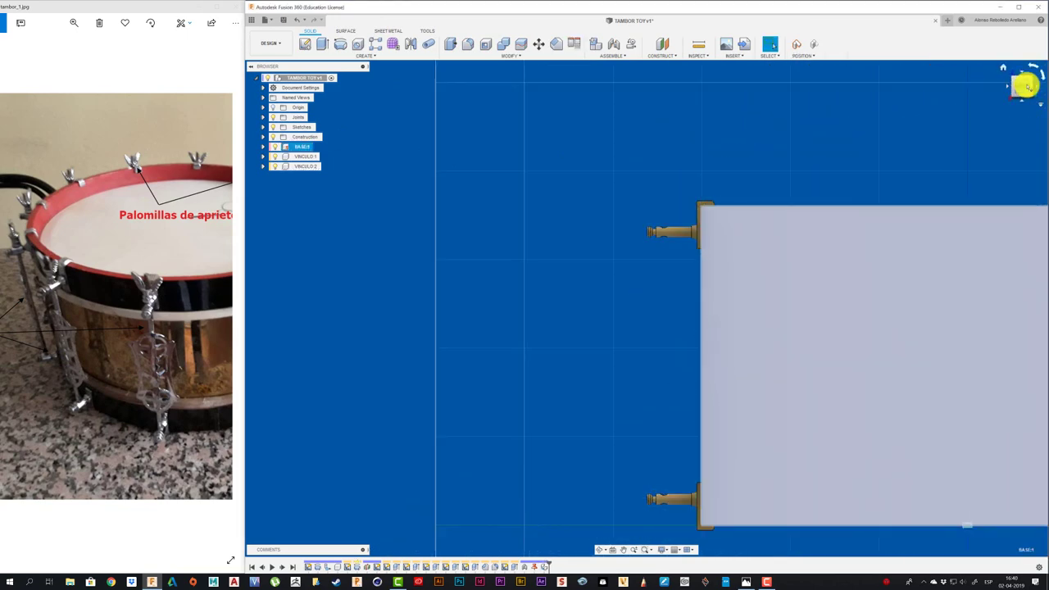
{"action": "key", "text": "shift+F6"}
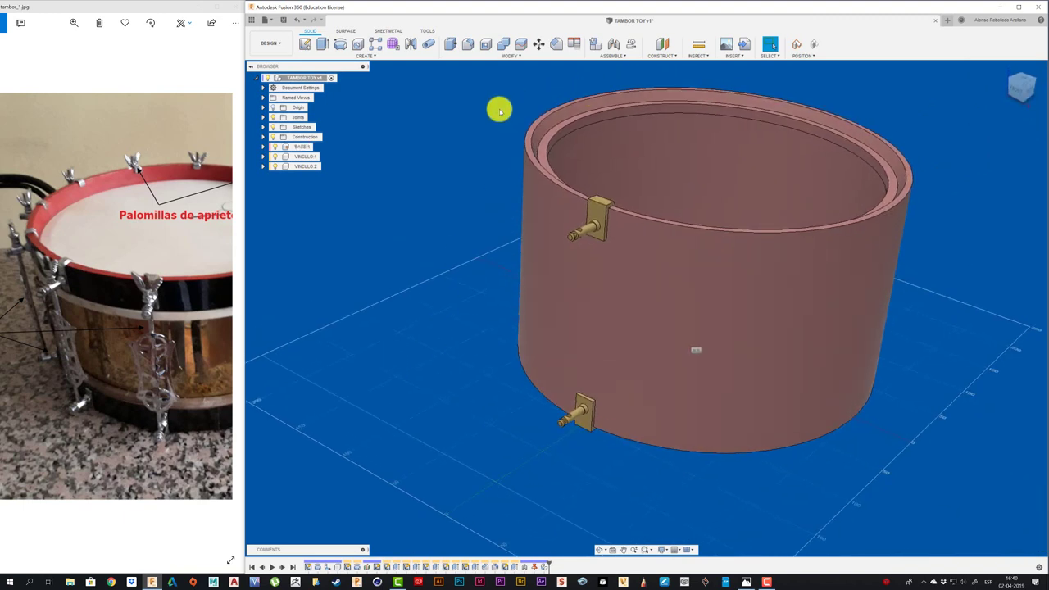
- Fix the upper bracket to the drum shell with a rigid as-built joint, keeping positions
{"action": "left_click", "coordinate": [625, 56]}
{"action": "left_click", "coordinate": [599, 87]}
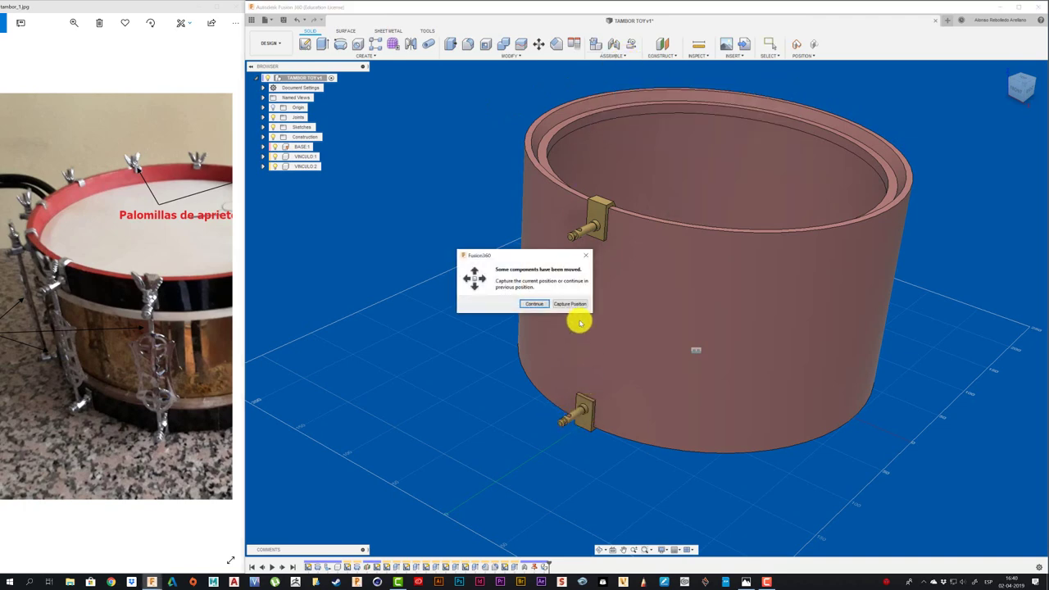
{"action": "left_click", "coordinate": [575, 304]}
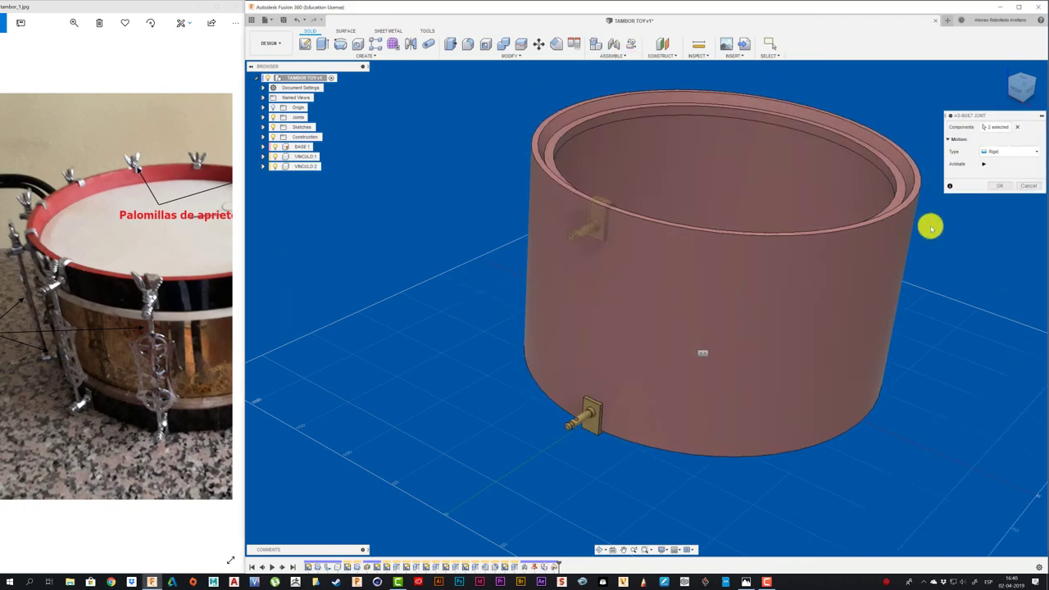
{"action": "left_click", "coordinate": [993, 186]}
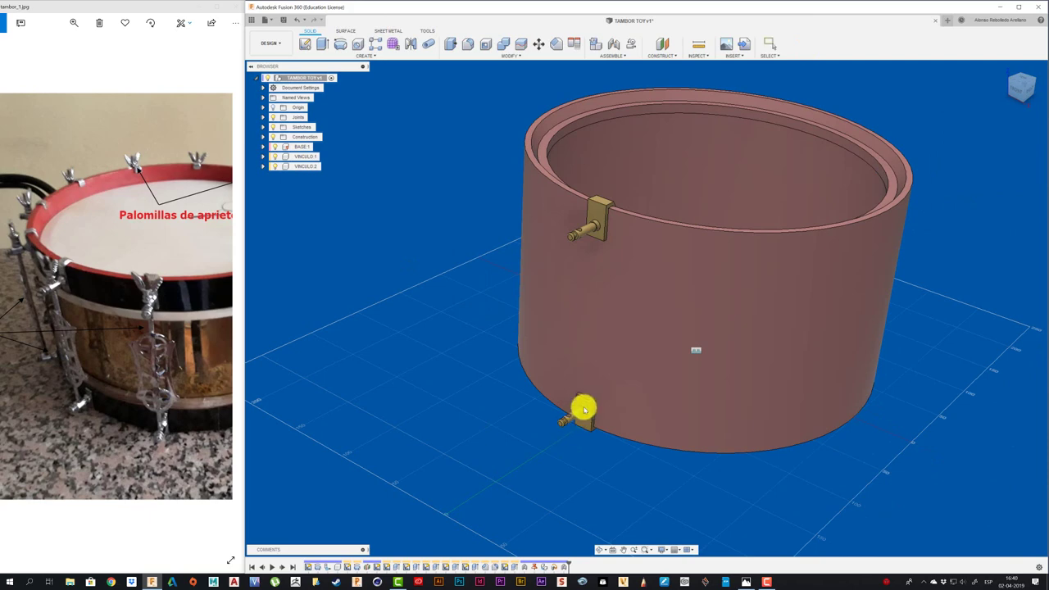
{"action": "left_click", "coordinate": [592, 227]}
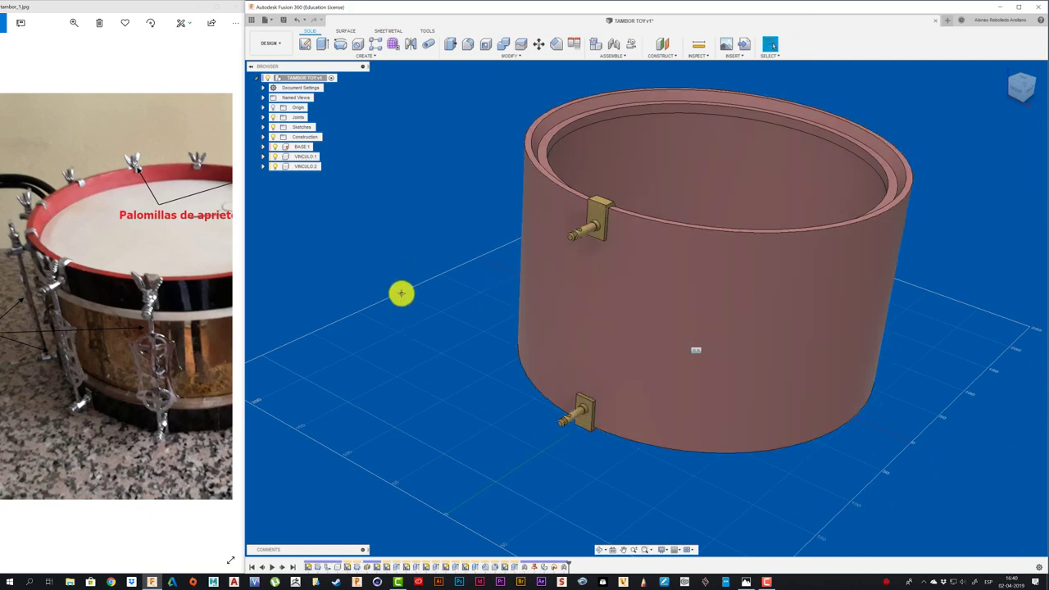
{"action": "middle_click_drag", "start_coordinate": [402, 292], "coordinate": [366, 329]}
{"action": "scroll", "coordinate": [396, 189], "scroll_direction": "down", "scroll_amount": 1}
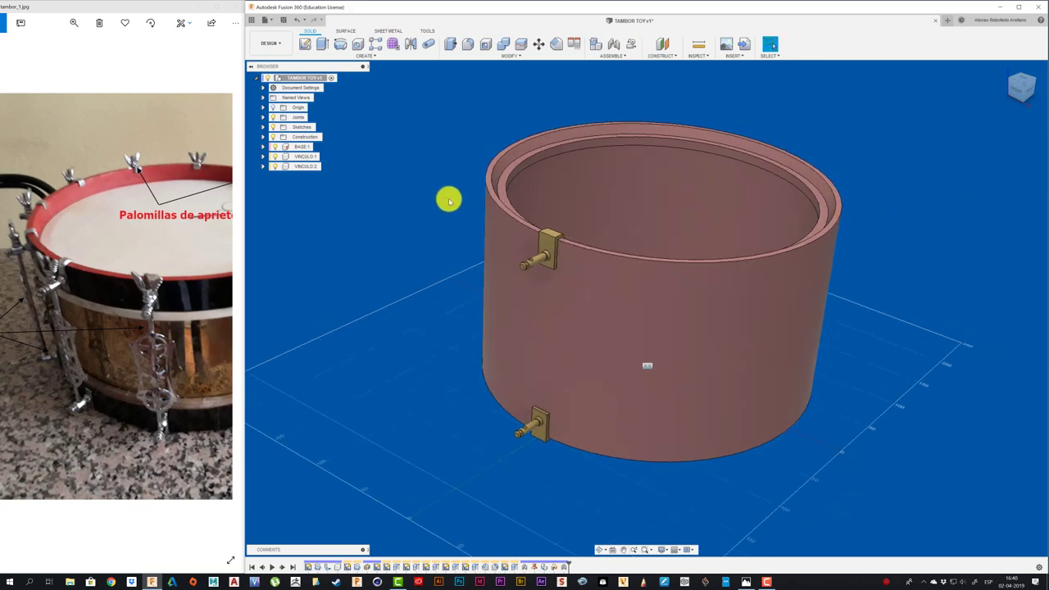
{"action": "scroll", "coordinate": [449, 200], "scroll_direction": "up", "scroll_amount": 2}
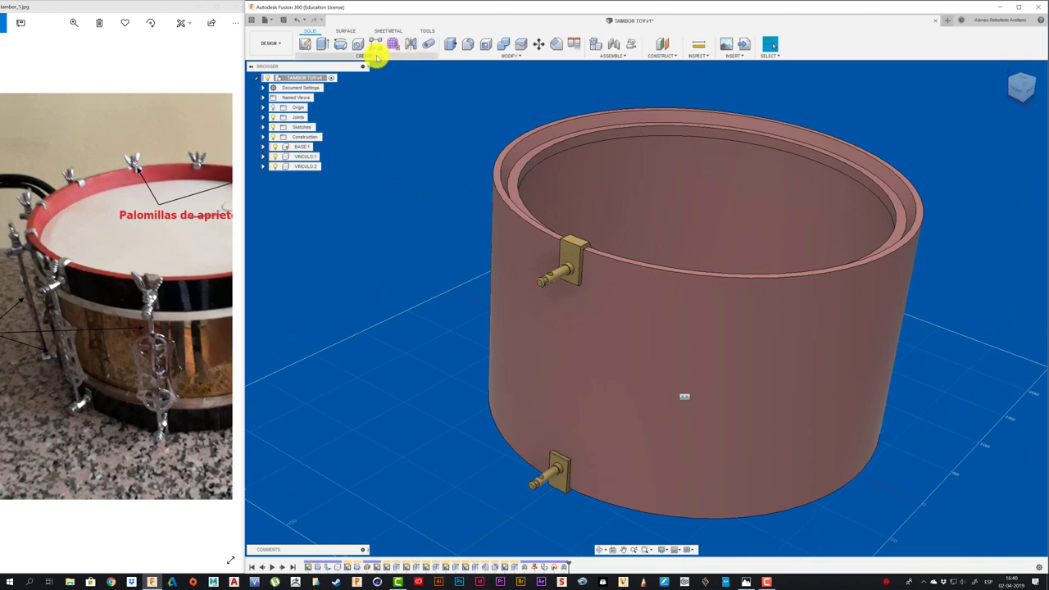
- Pin Circular Pattern to the toolbar and pattern component VINCULO:1 around the drum's top rim
{"action": "left_click", "coordinate": [399, 54]}
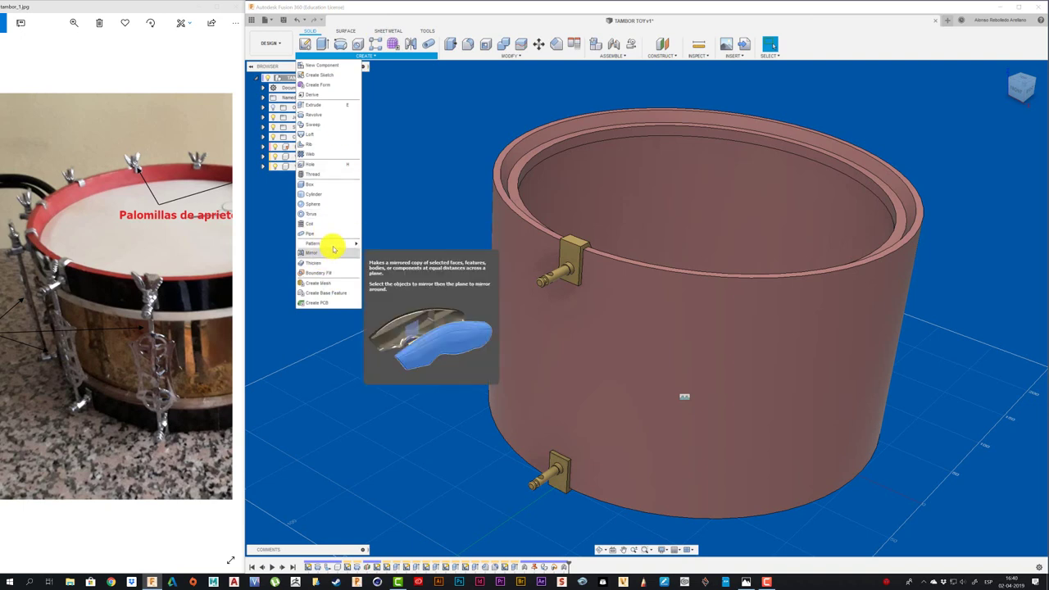
{"action": "mouse_move", "coordinate": [319, 244]}
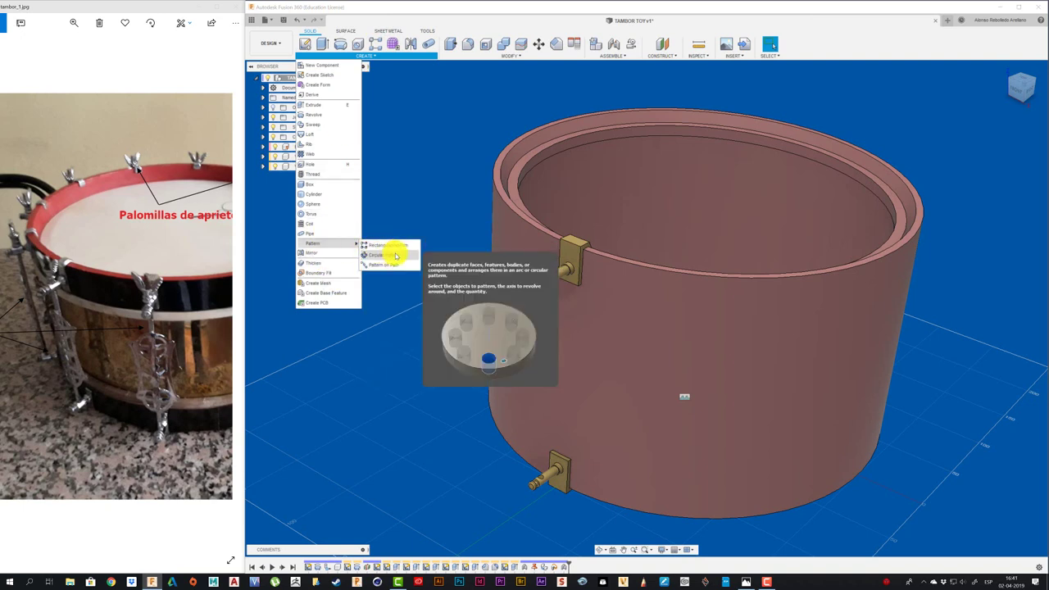
{"action": "right_click", "coordinate": [419, 256]}
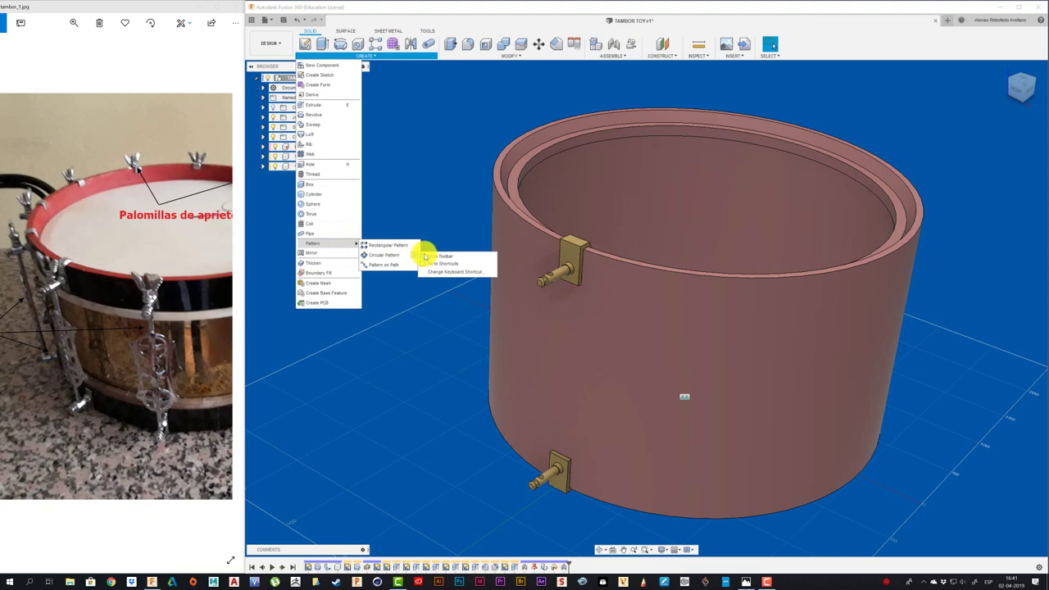
{"action": "left_click", "coordinate": [426, 256]}
{"action": "left_click", "coordinate": [443, 45]}
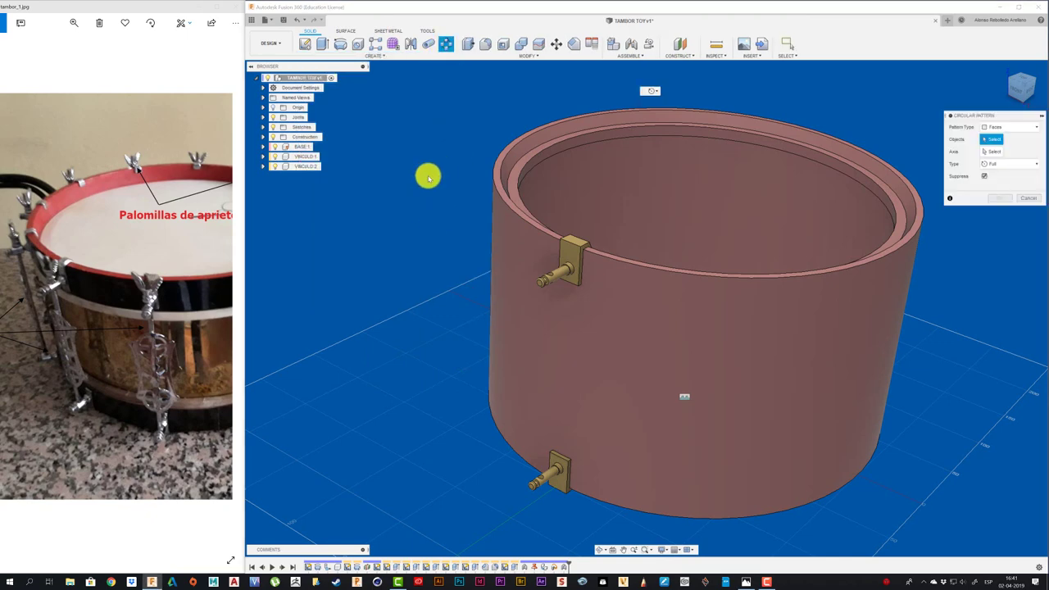
{"action": "left_click", "coordinate": [1032, 129]}
{"action": "left_click", "coordinate": [1003, 170]}
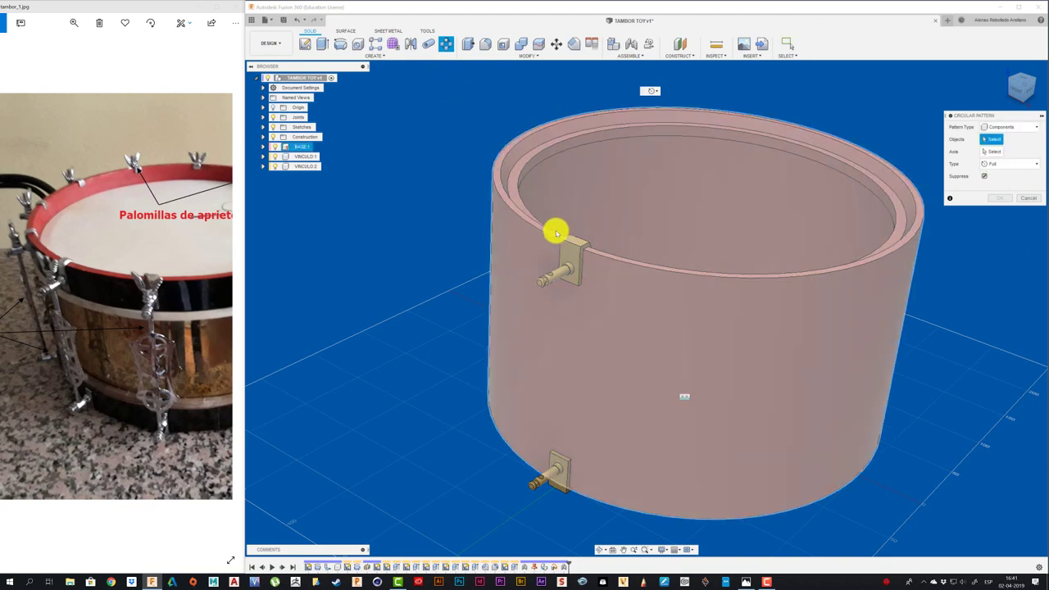
{"action": "left_click", "coordinate": [568, 251]}
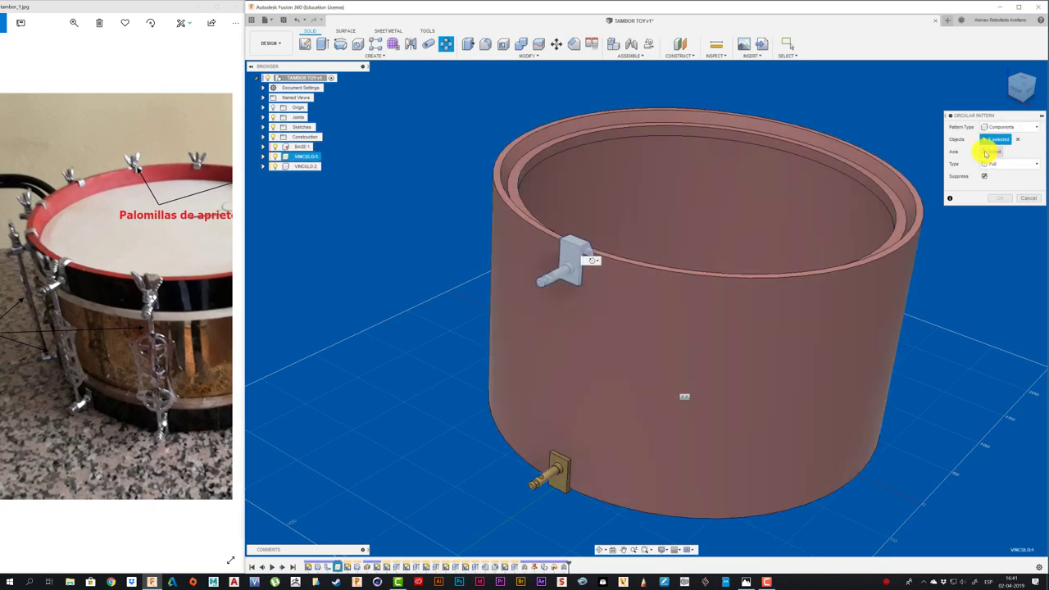
{"action": "left_click", "coordinate": [915, 233]}
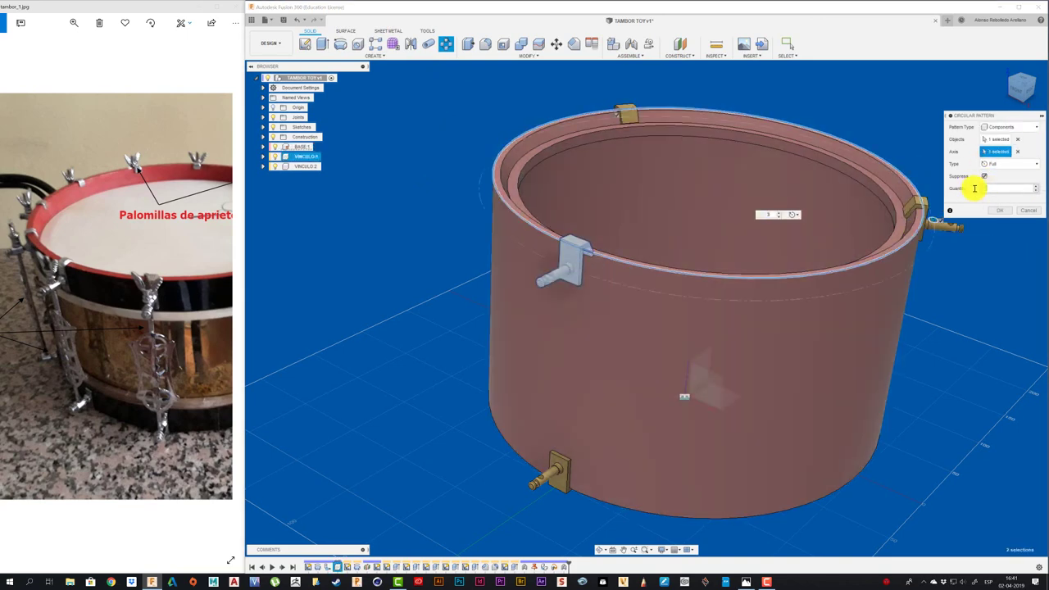
{"action": "type", "text": "13"}
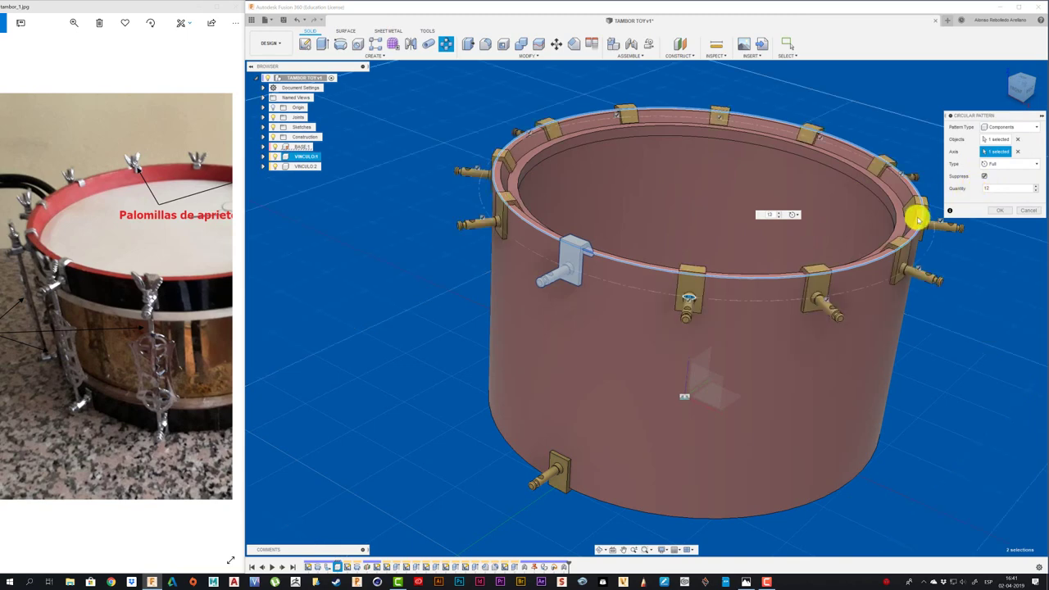
{"action": "left_click", "coordinate": [1001, 211]}
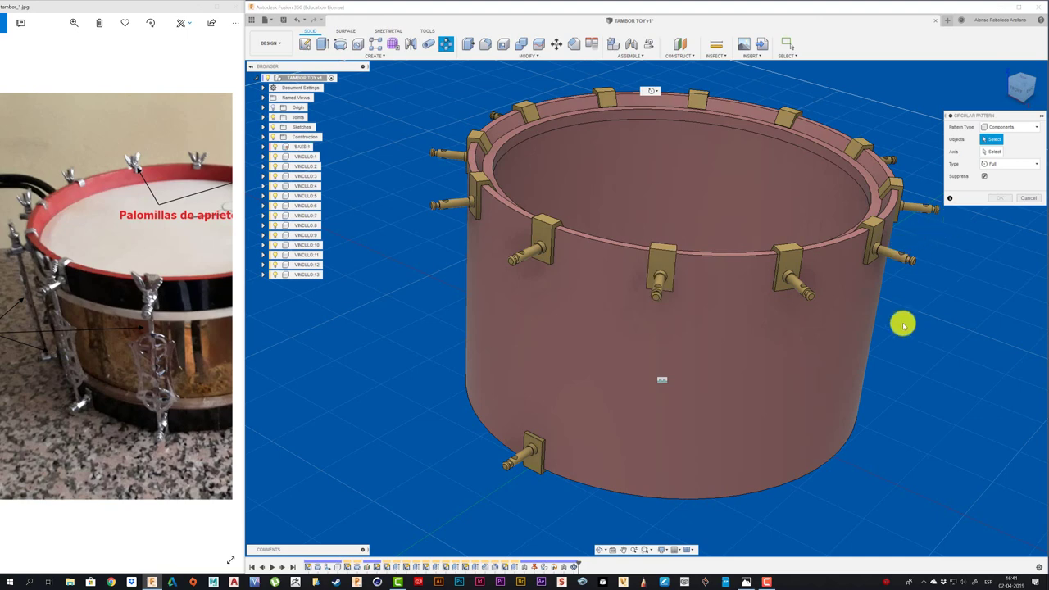
- Pattern VINCULO:2 twelve times around the drum's bottom rim
{"action": "left_click", "coordinate": [524, 452]}
{"action": "left_click", "coordinate": [992, 152]}
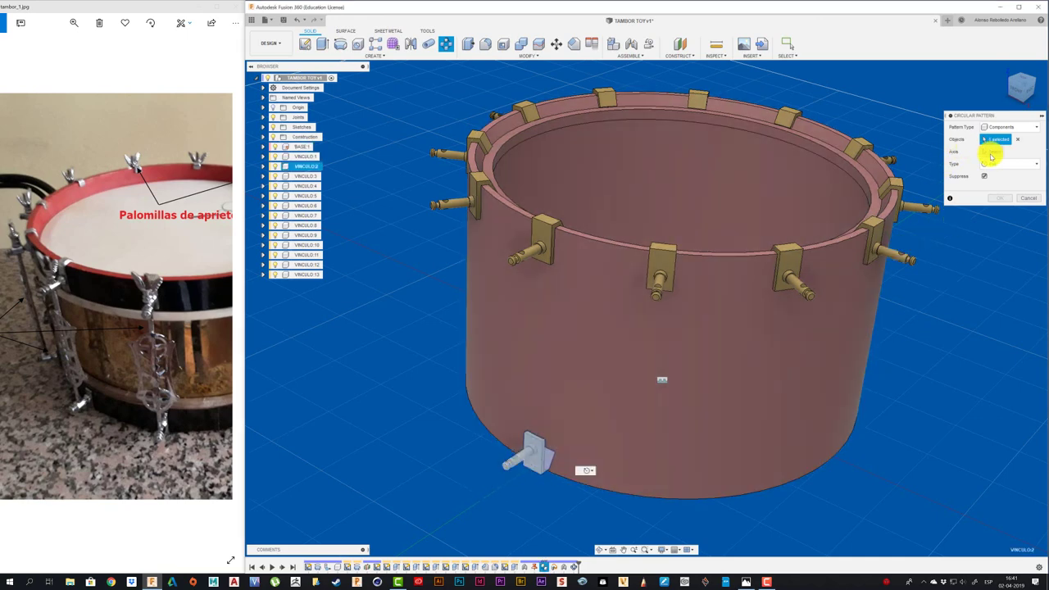
{"action": "left_click", "coordinate": [809, 469]}
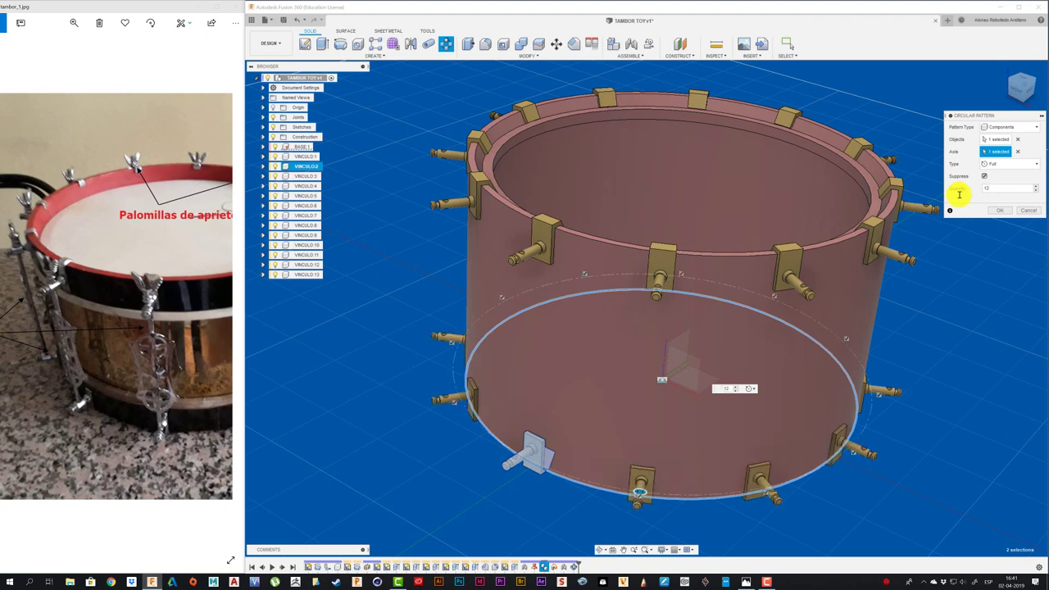
{"action": "left_click", "coordinate": [1005, 212]}
- Orbit the drum, switch to the TOP view, and zoom in on the ring's left side
{"action": "scroll", "coordinate": [977, 347], "scroll_direction": "down", "scroll_amount": 3}
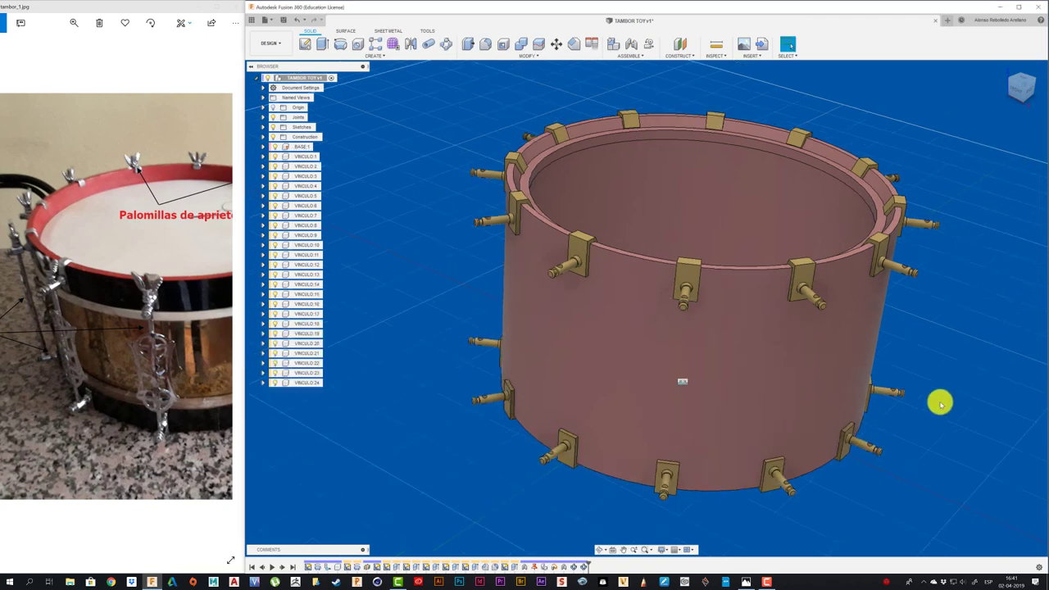
{"action": "scroll", "coordinate": [489, 417], "scroll_direction": "down", "scroll_amount": 3}
{"action": "middle_click_drag", "start_coordinate": [489, 413], "coordinate": [468, 379], "text": "shift"}
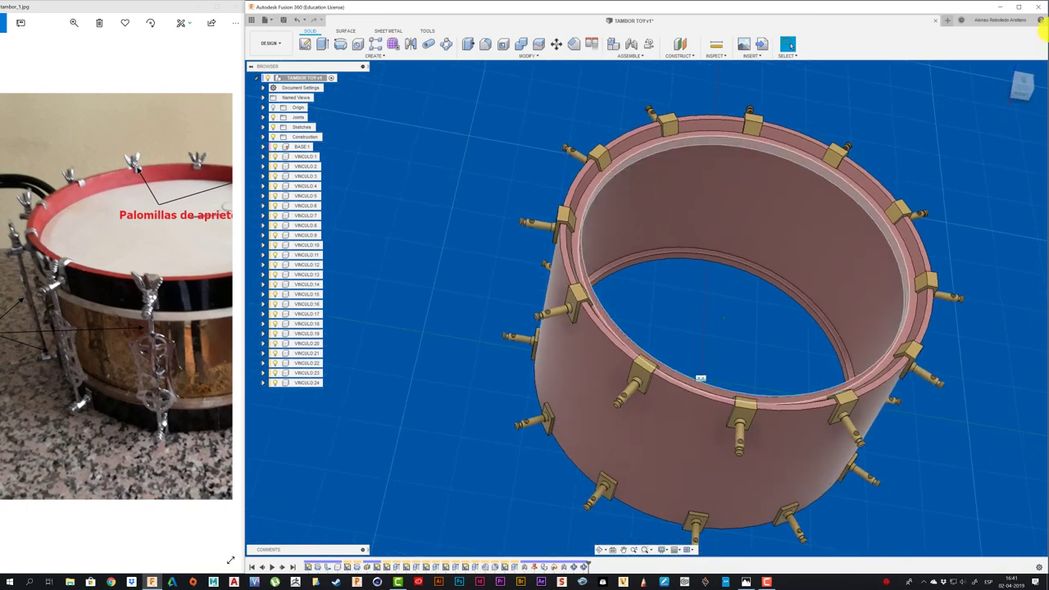
{"action": "left_click", "coordinate": [1026, 83]}
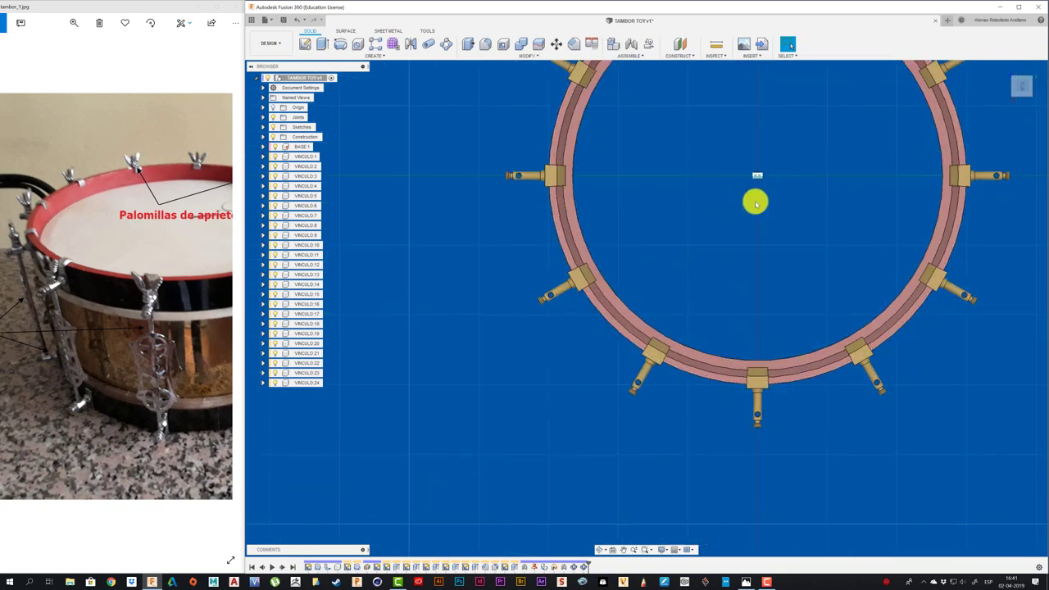
{"action": "scroll", "coordinate": [475, 328], "scroll_direction": "up", "scroll_amount": 2}
{"action": "scroll", "coordinate": [481, 296], "scroll_direction": "up", "scroll_amount": 2}
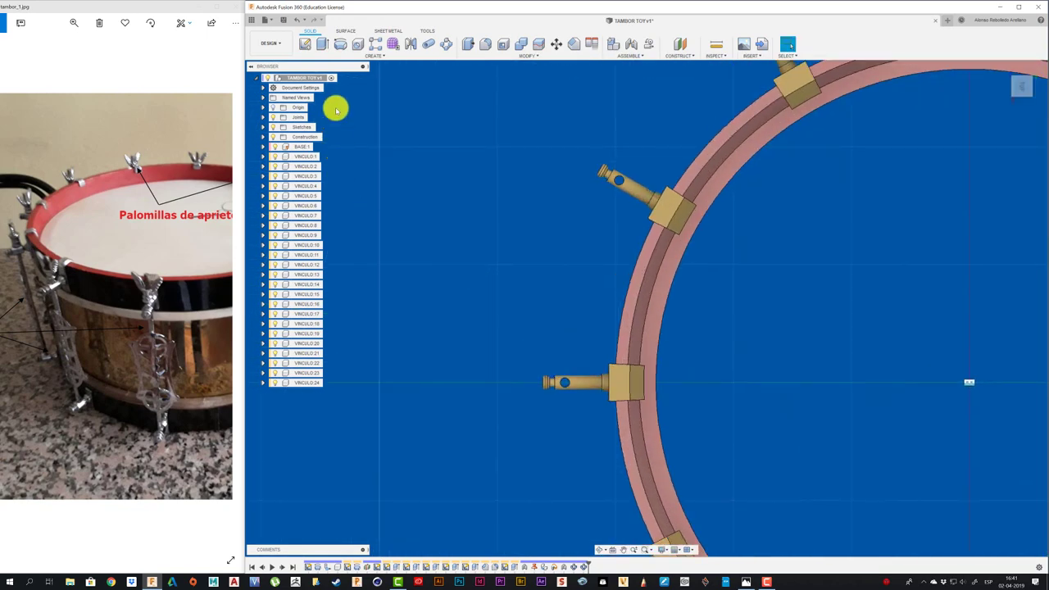
- Add a new component VARILLA under the root and zoom in on the lower bolt
{"action": "right_click", "coordinate": [317, 77]}
{"action": "left_click", "coordinate": [345, 152]}
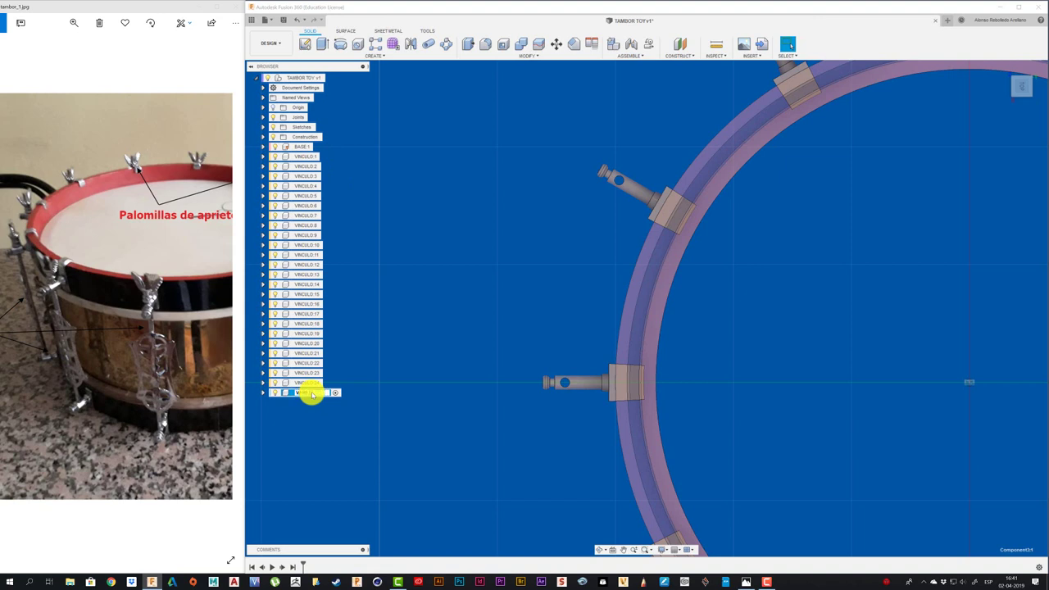
{"action": "scroll", "coordinate": [552, 358], "scroll_direction": "up", "scroll_amount": 1}
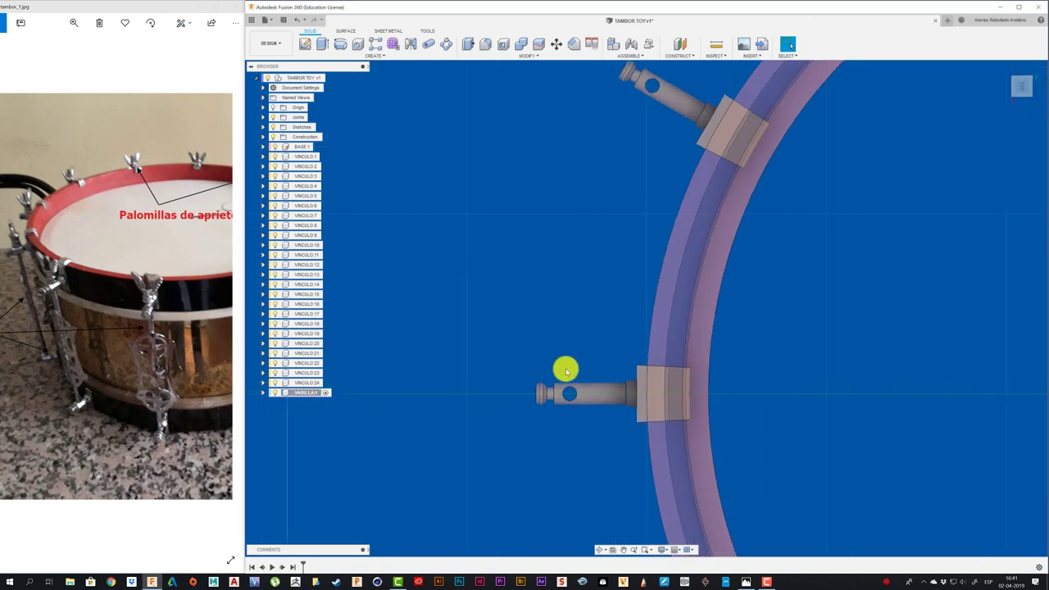
{"action": "scroll", "coordinate": [564, 368], "scroll_direction": "up", "scroll_amount": 2}
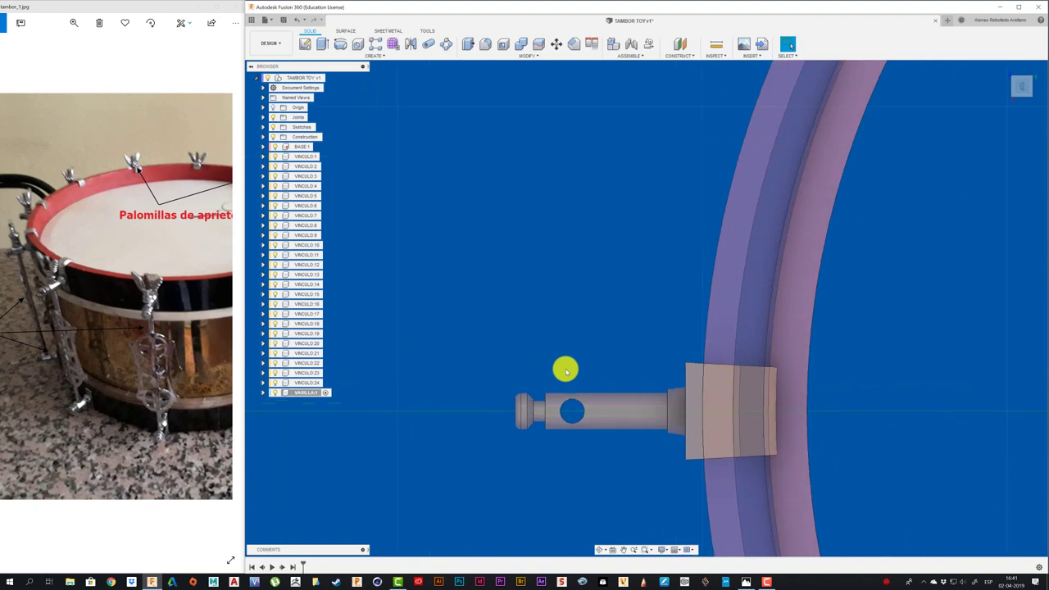
{"action": "left_click", "coordinate": [374, 54]}
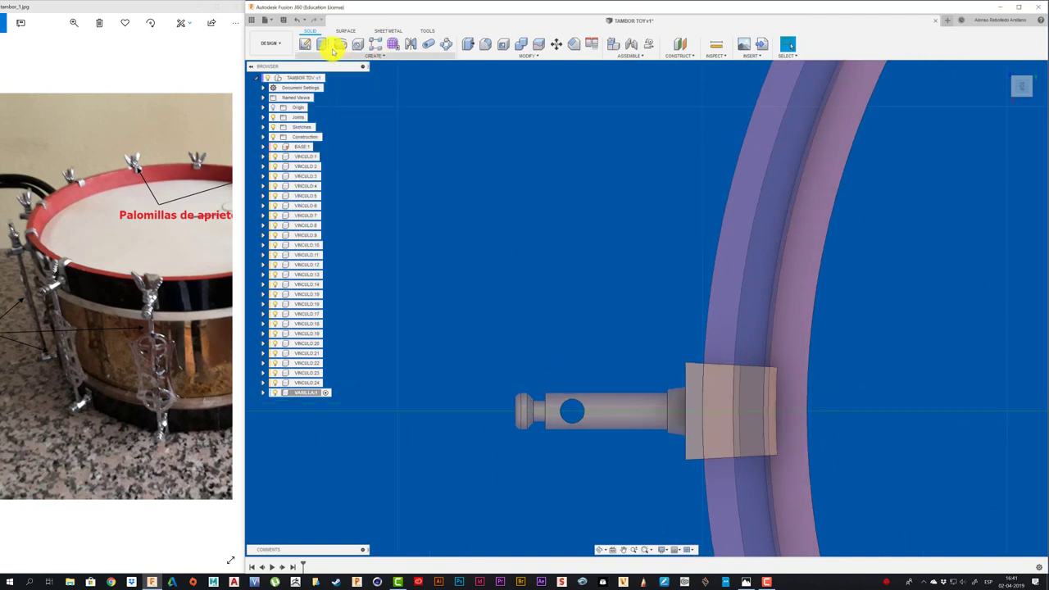
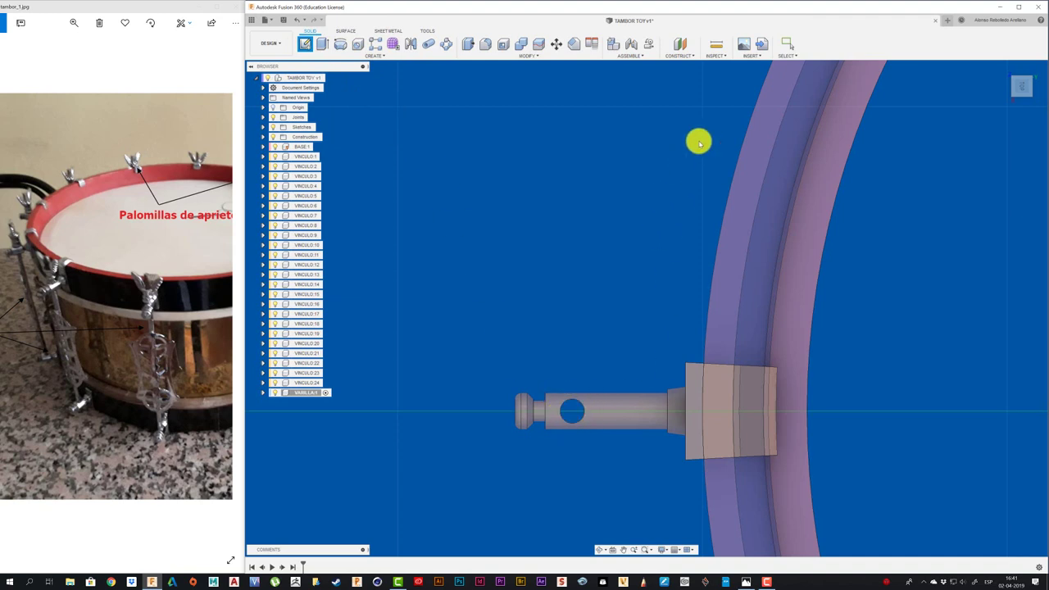
- Start a sketch on the lug face and project the rod hole's circular edge into it
{"action": "left_click", "coordinate": [720, 394]}
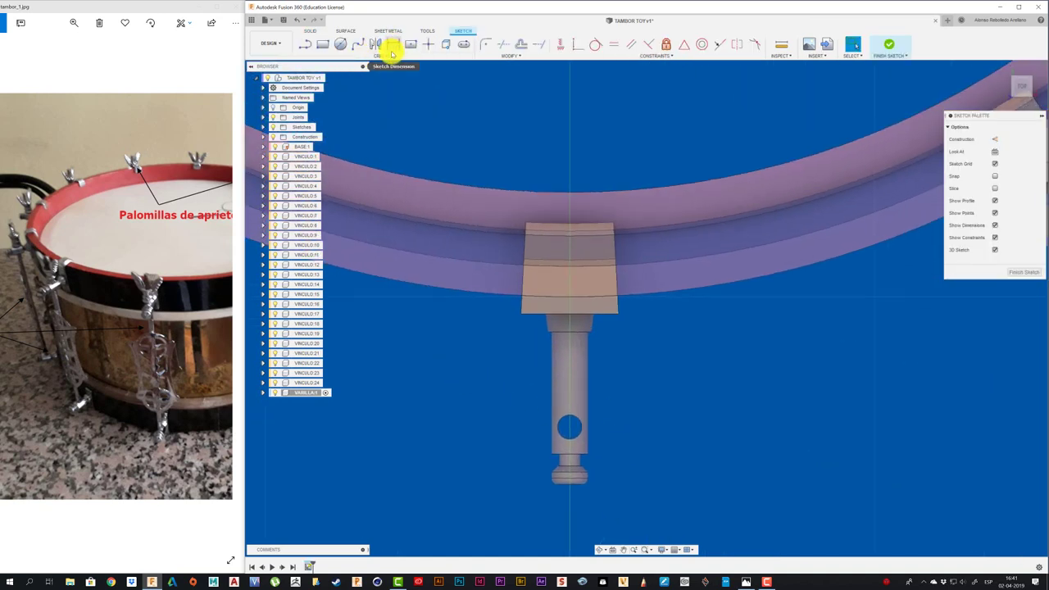
{"action": "left_click", "coordinate": [385, 55]}
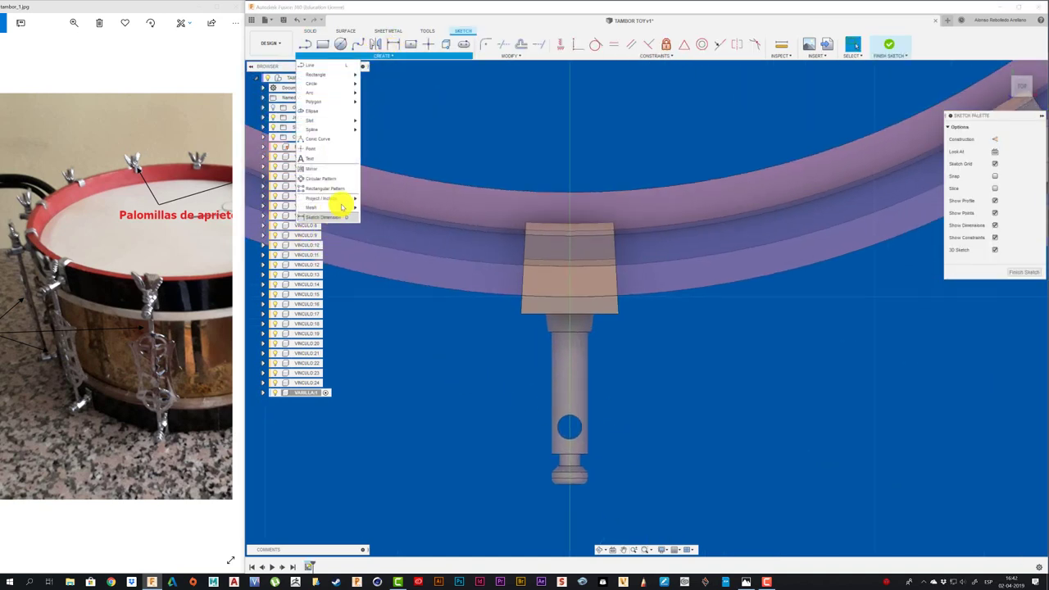
{"action": "mouse_move", "coordinate": [324, 198]}
{"action": "left_click", "coordinate": [382, 201]}
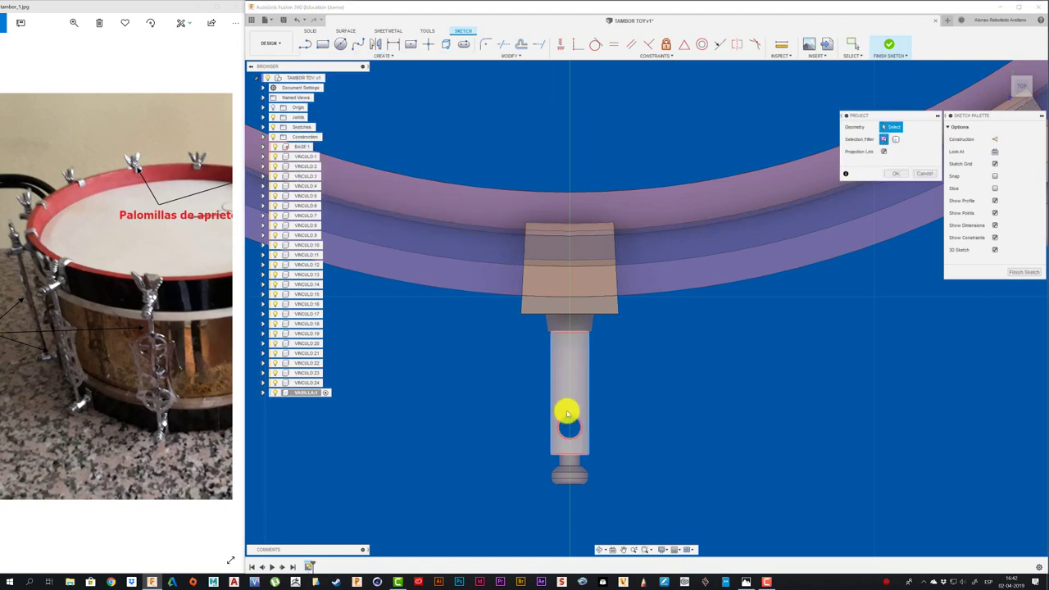
{"action": "left_click", "coordinate": [571, 422]}
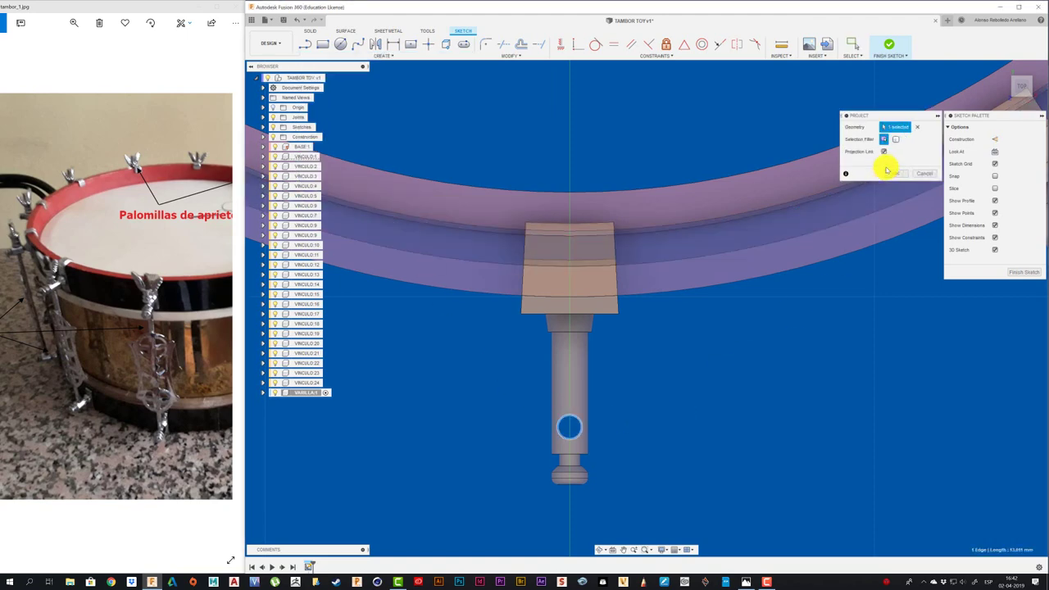
{"action": "key", "text": "Return"}
{"action": "mouse_move", "coordinate": [691, 380]}
{"action": "middle_mouse_down", "text": "shift"}
{"action": "mouse_move", "coordinate": [518, 371]}
{"action": "mouse_move", "coordinate": [484, 350]}
{"action": "middle_mouse_up", "text": "shift"}
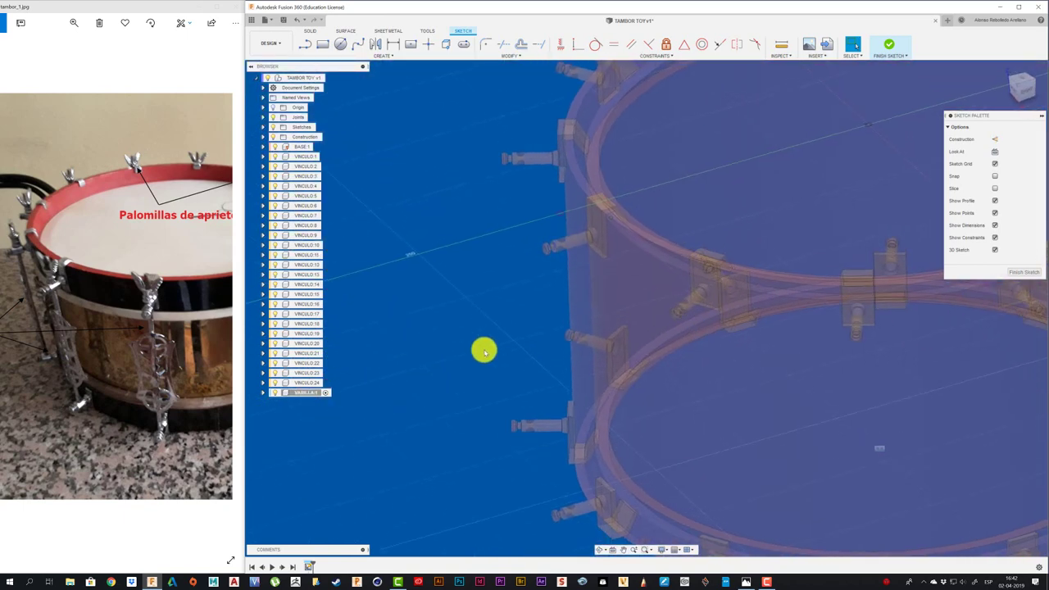
- Extrude the projected hole circle downward as a new body, viewed from the front
{"action": "key", "text": "e"}
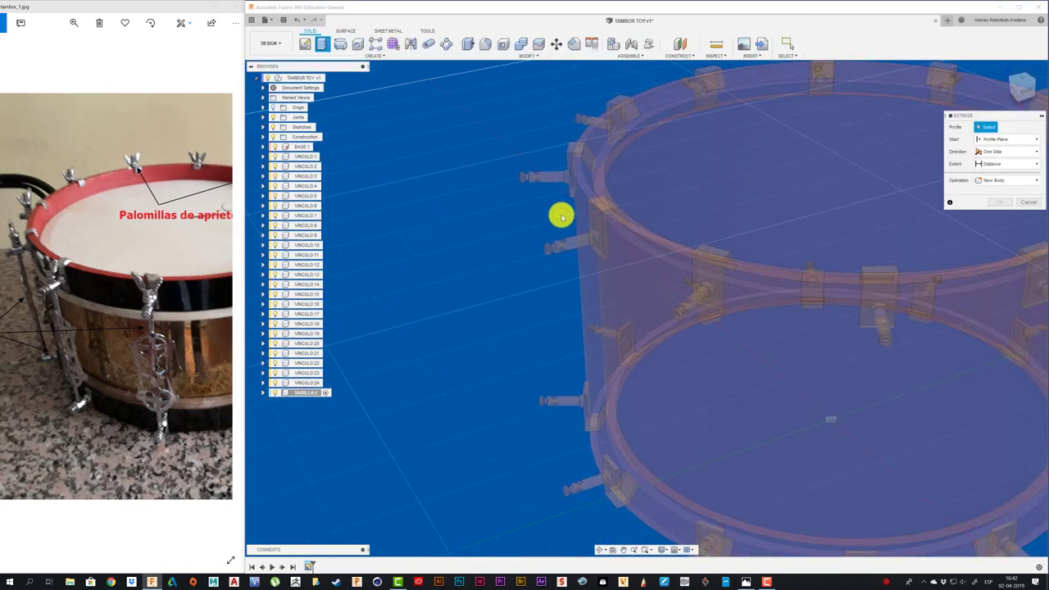
{"action": "left_click", "coordinate": [561, 215]}
{"action": "mouse_move", "coordinate": [559, 208]}
{"action": "left_mouse_down"}
{"action": "mouse_move", "coordinate": [554, 370]}
{"action": "mouse_move", "coordinate": [580, 489]}
{"action": "left_mouse_up"}
{"action": "left_click", "coordinate": [1022, 92]}
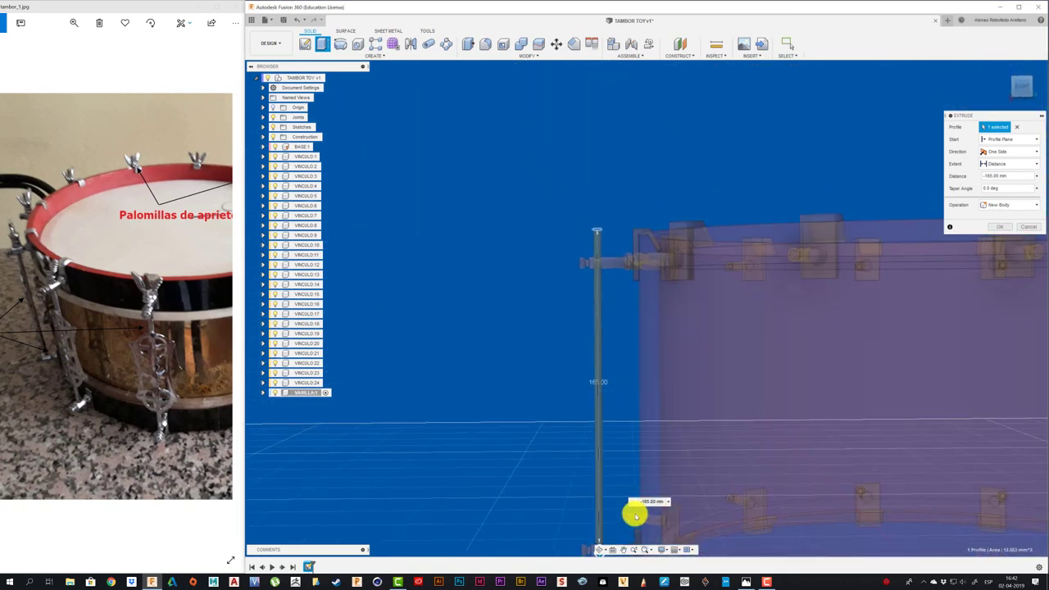
{"action": "scroll", "coordinate": [572, 402], "scroll_direction": "up", "scroll_amount": 5}
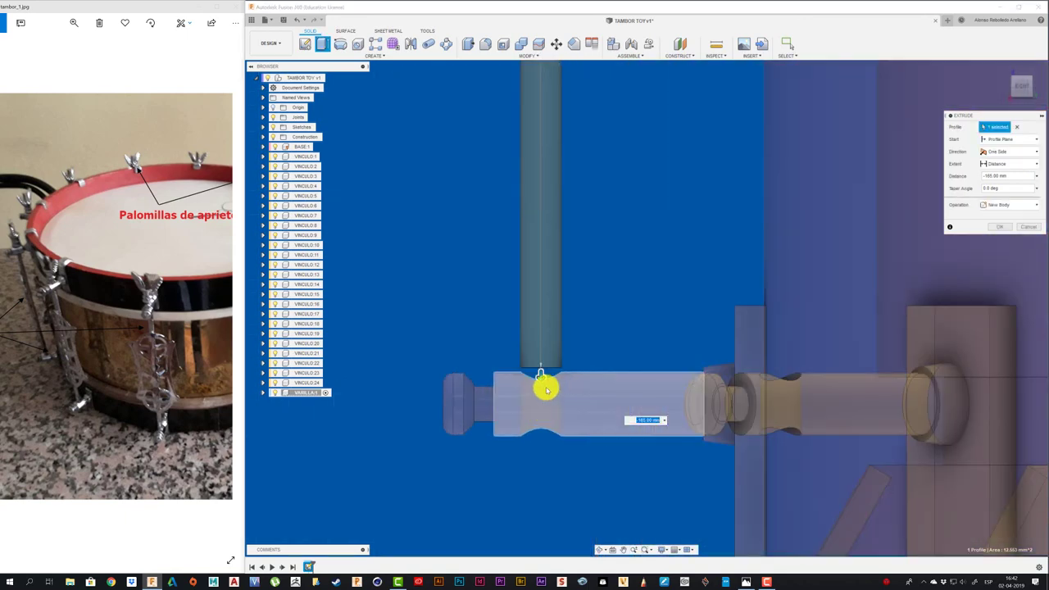
- Adjust the rod extrusion depth to -173 mm and confirm it
{"action": "left_click_drag", "start_coordinate": [536, 393], "coordinate": [529, 461]}
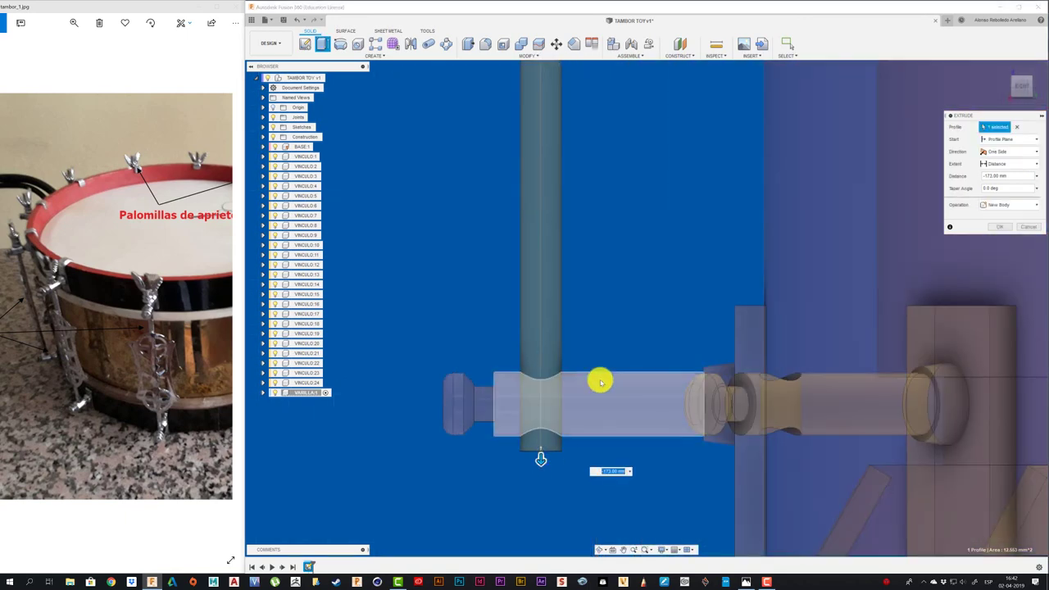
{"action": "scroll", "coordinate": [632, 300], "scroll_direction": "down", "scroll_amount": 3}
{"action": "scroll", "coordinate": [634, 302], "scroll_direction": "down", "scroll_amount": 2}
{"action": "scroll", "coordinate": [635, 302], "scroll_direction": "up", "scroll_amount": 3}
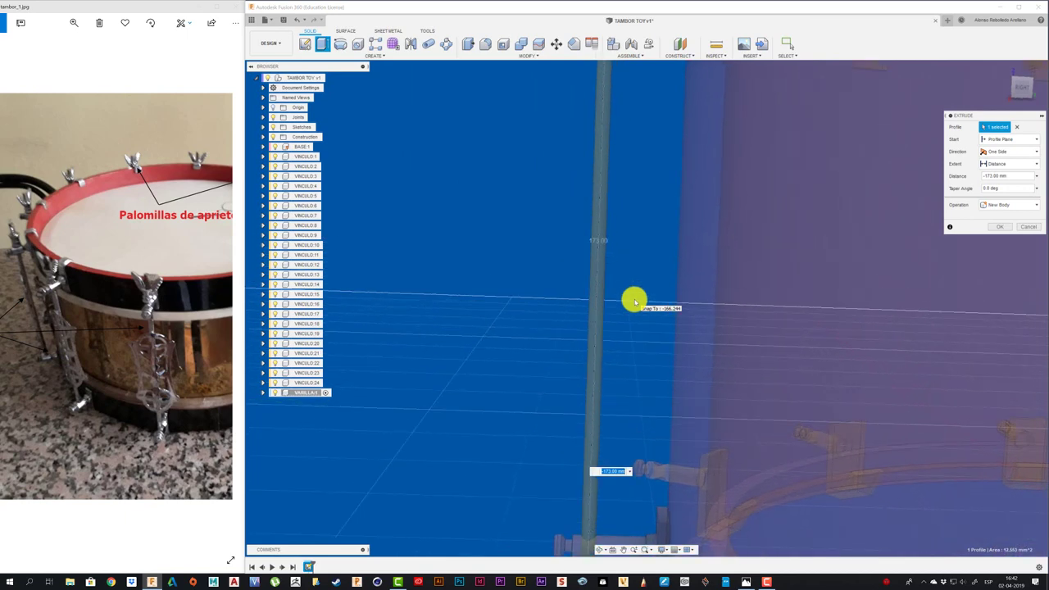
{"action": "scroll", "coordinate": [647, 291], "scroll_direction": "up", "scroll_amount": 3}
{"action": "middle_click_drag", "start_coordinate": [654, 284], "coordinate": [681, 238], "text": "shift"}
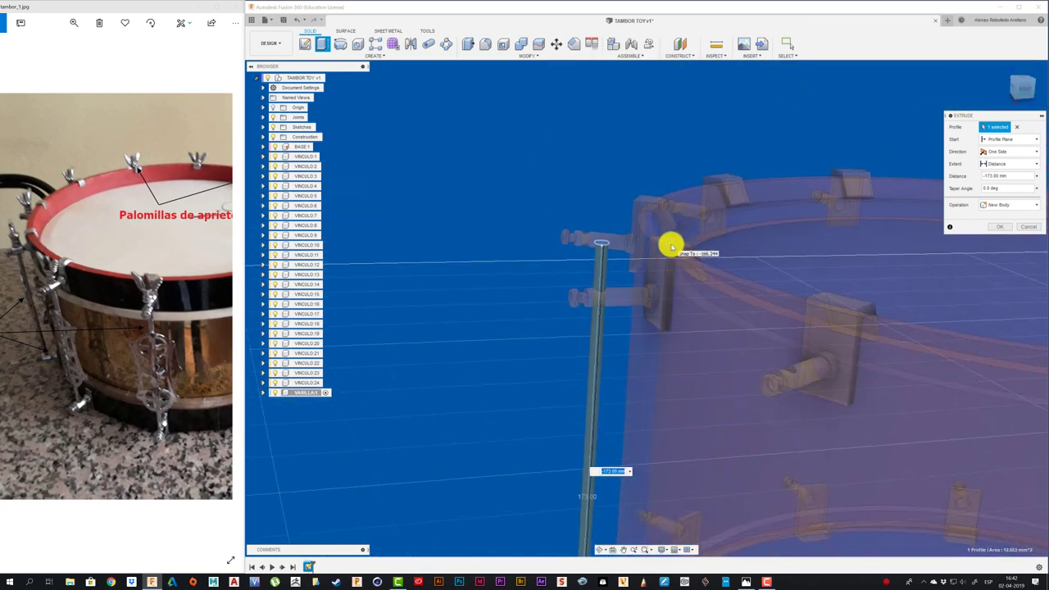
{"action": "left_click", "coordinate": [999, 230]}
{"action": "mouse_move", "coordinate": [454, 223]}
{"action": "middle_mouse_down", "text": "shift"}
{"action": "mouse_move", "coordinate": [462, 231]}
{"action": "mouse_move", "coordinate": [433, 112]}
{"action": "middle_mouse_up", "text": "shift"}
{"action": "left_click", "coordinate": [382, 54]}
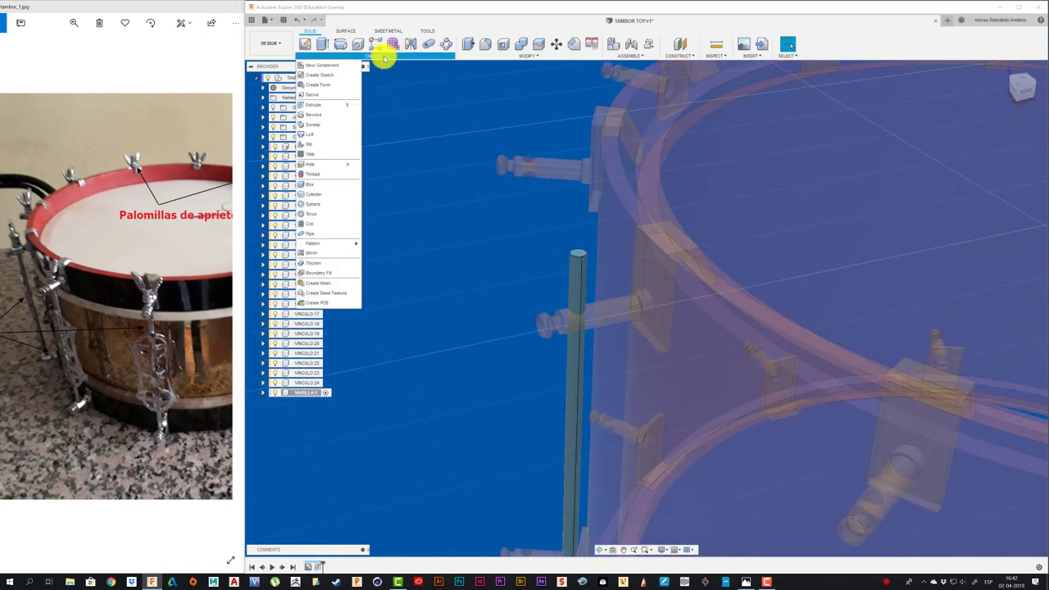
{"action": "left_click", "coordinate": [318, 173]}
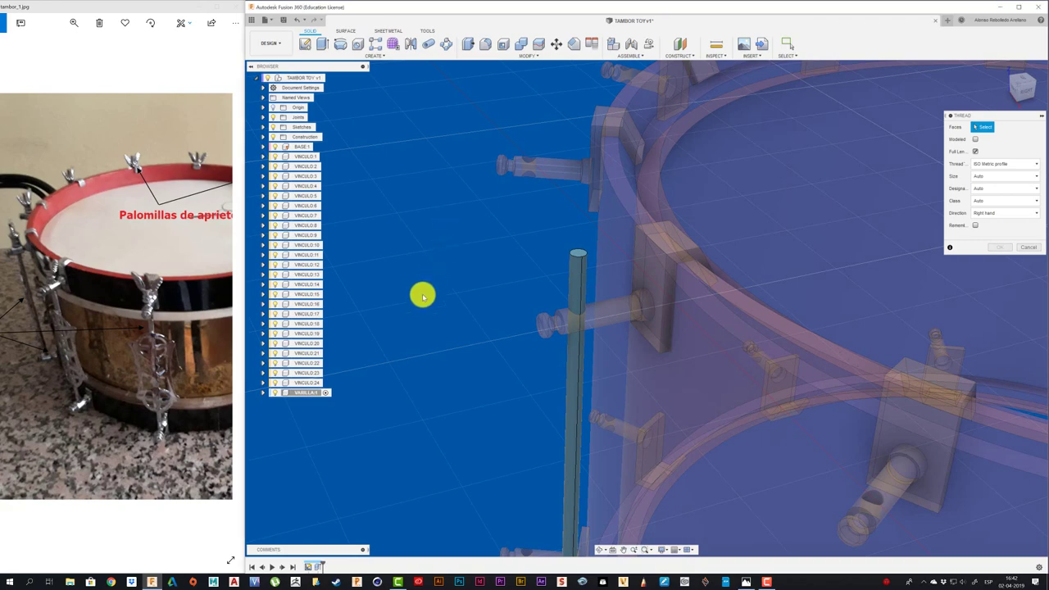
{"action": "middle_click_drag", "start_coordinate": [398, 364], "coordinate": [1043, 285], "text": "shift"}
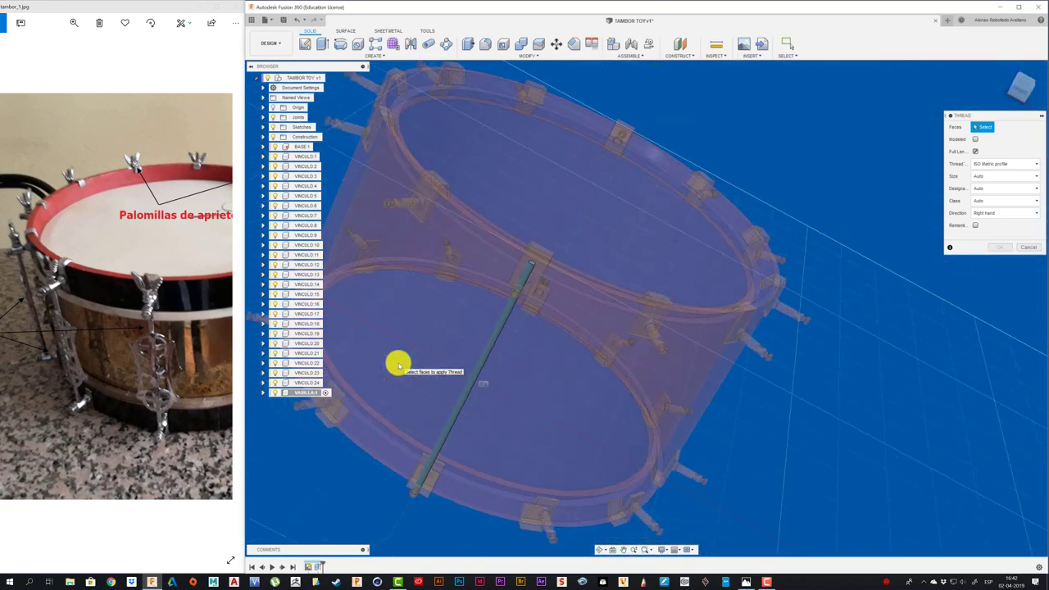
{"action": "left_click", "coordinate": [1028, 246]}
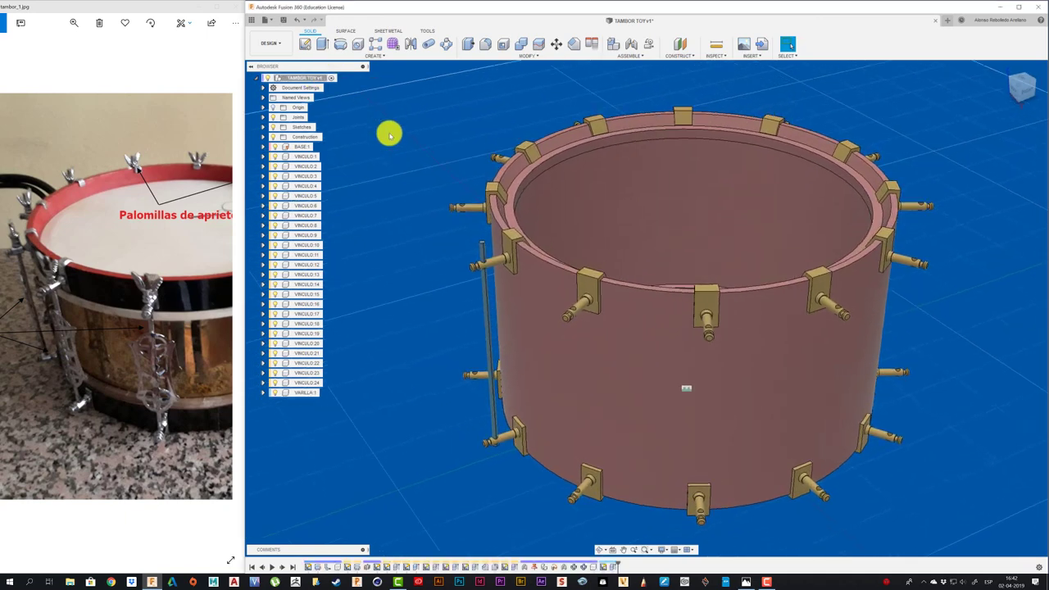
{"action": "left_click_drag", "start_coordinate": [476, 303], "coordinate": [433, 307]}
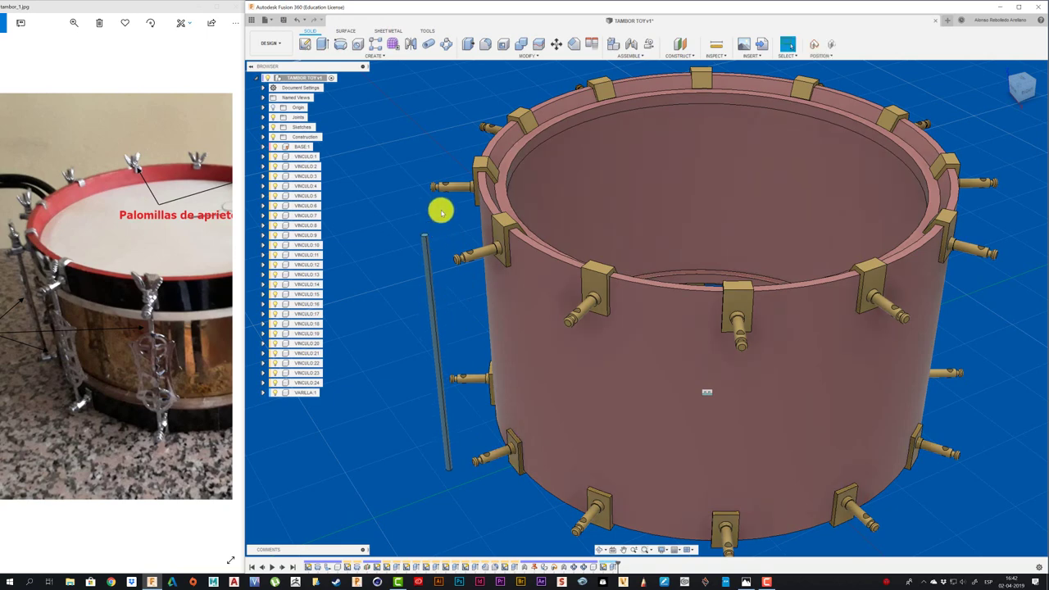
{"action": "key", "text": "ctrl+z"}
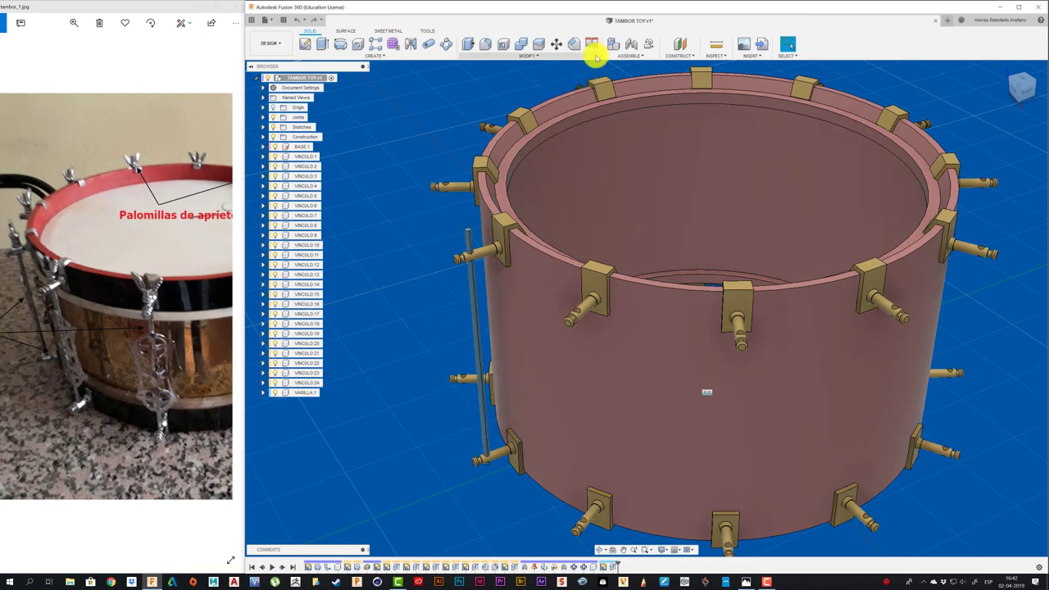
- Fix the rod to the lug bracket with a rigid as-built joint
{"action": "left_click", "coordinate": [627, 55]}
{"action": "left_click", "coordinate": [620, 85]}
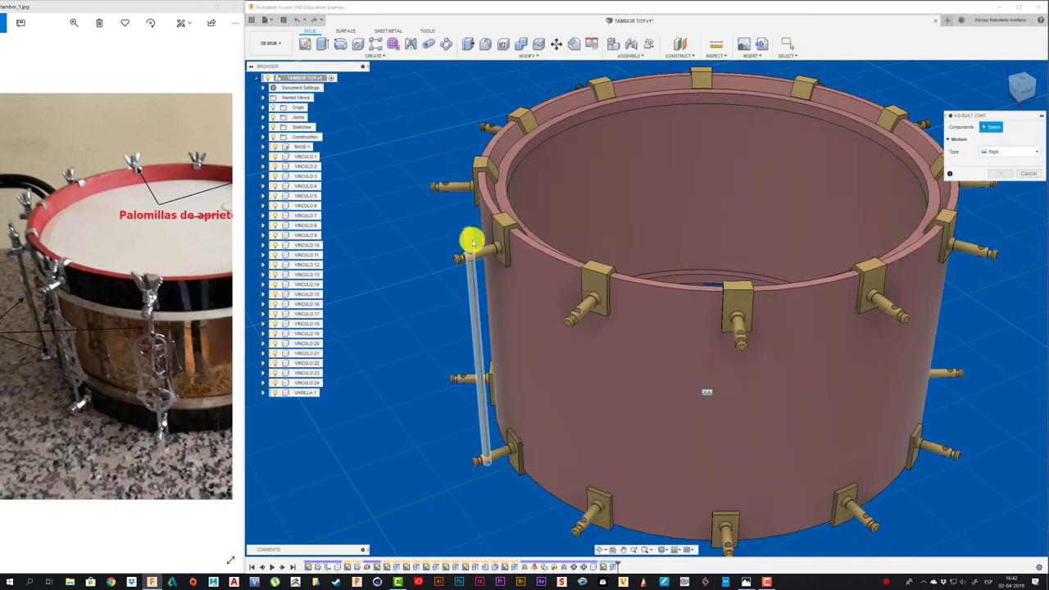
{"action": "left_click", "coordinate": [472, 242]}
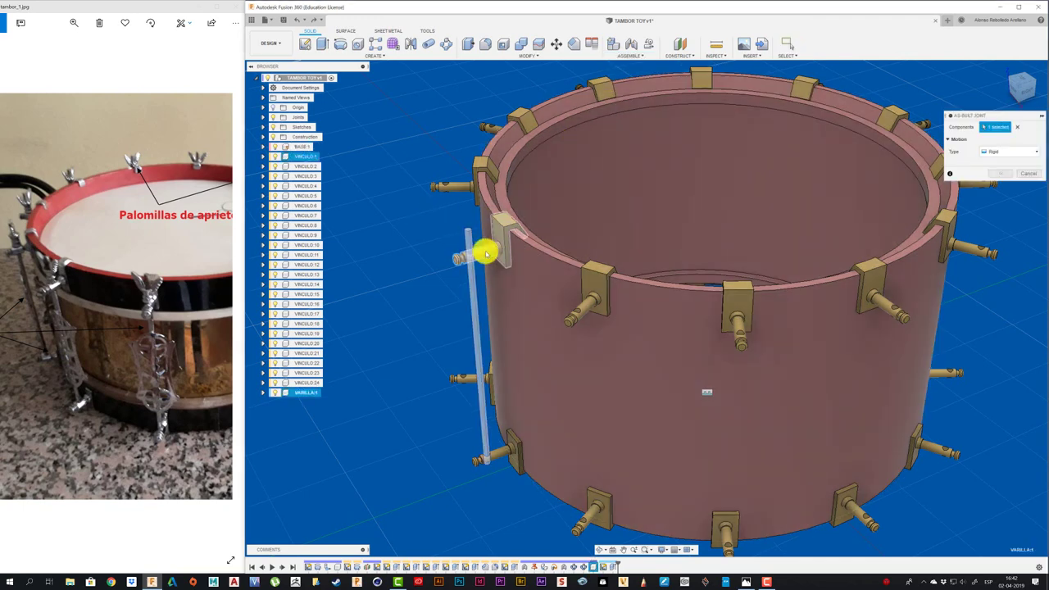
{"action": "left_click", "coordinate": [490, 246]}
{"action": "left_click", "coordinate": [996, 187]}
{"action": "scroll", "coordinate": [442, 271], "scroll_direction": "up", "scroll_amount": 3}
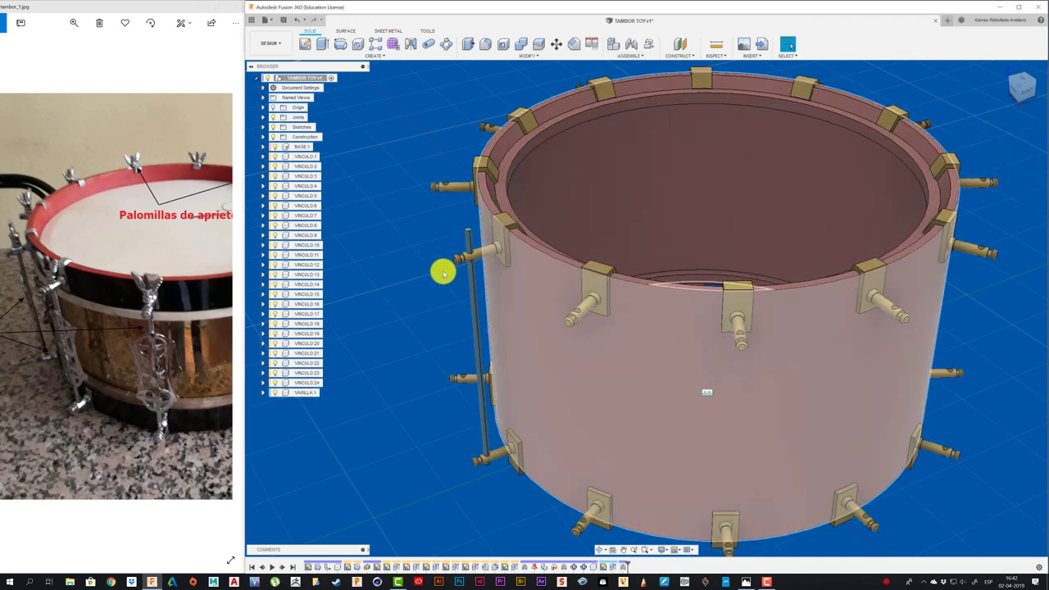
{"action": "scroll", "coordinate": [475, 283], "scroll_direction": "up", "scroll_amount": 2}
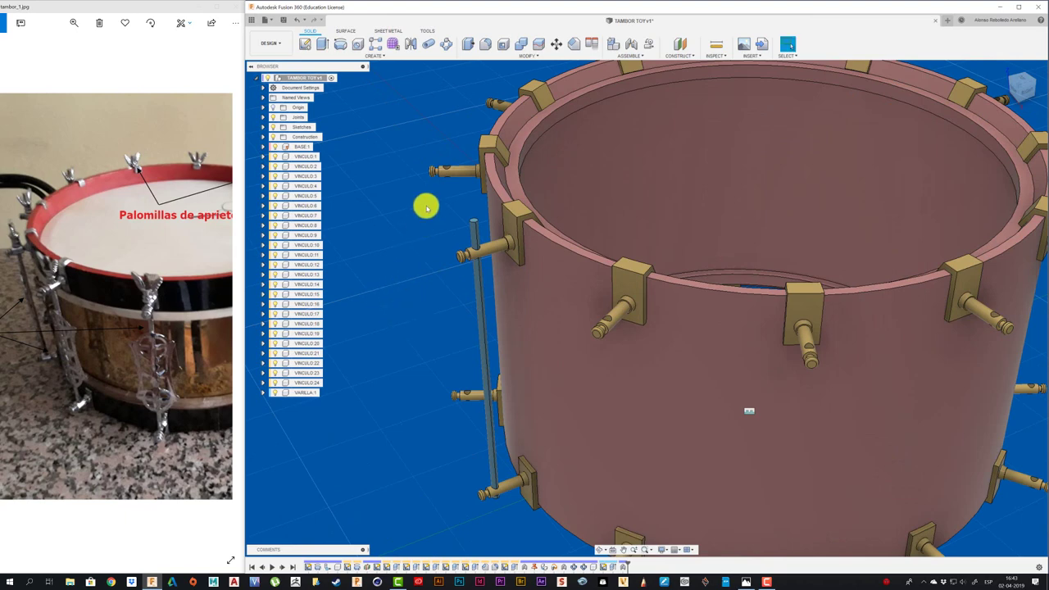
{"action": "scroll", "coordinate": [426, 207], "scroll_direction": "up", "scroll_amount": 2}
{"action": "scroll", "coordinate": [424, 205], "scroll_direction": "up", "scroll_amount": 2}
{"action": "scroll", "coordinate": [428, 187], "scroll_direction": "up", "scroll_amount": 1}
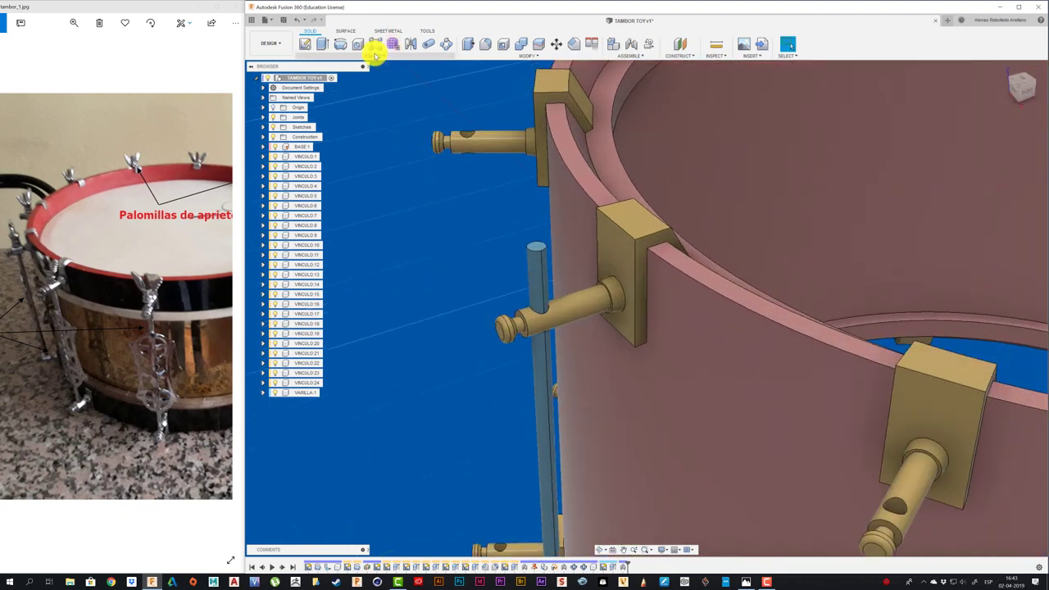
- Open the Thread tool and close it without applying a thread
{"action": "left_click", "coordinate": [374, 55]}
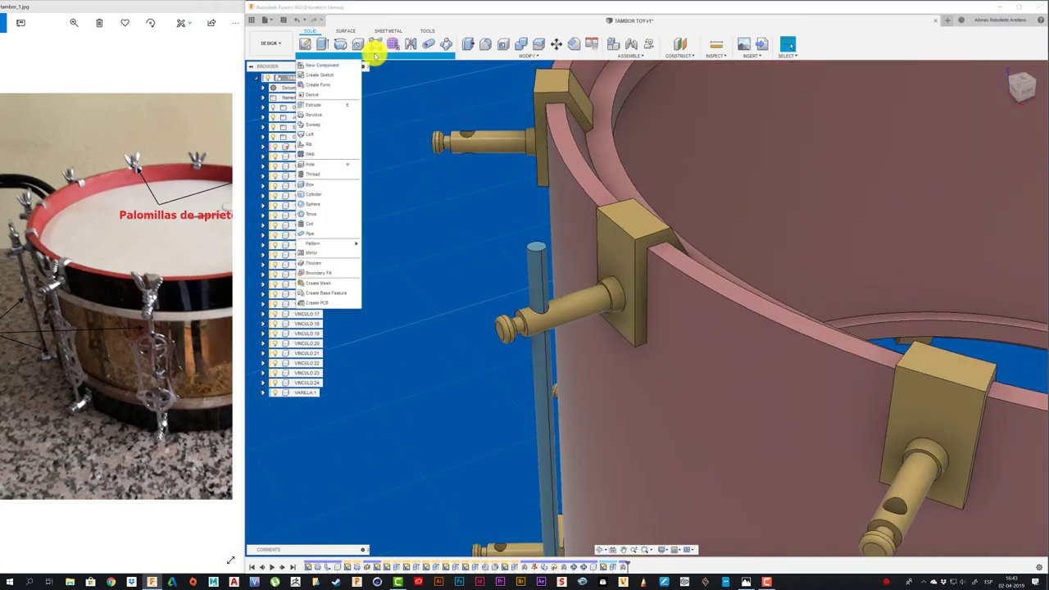
{"action": "left_click", "coordinate": [316, 174]}
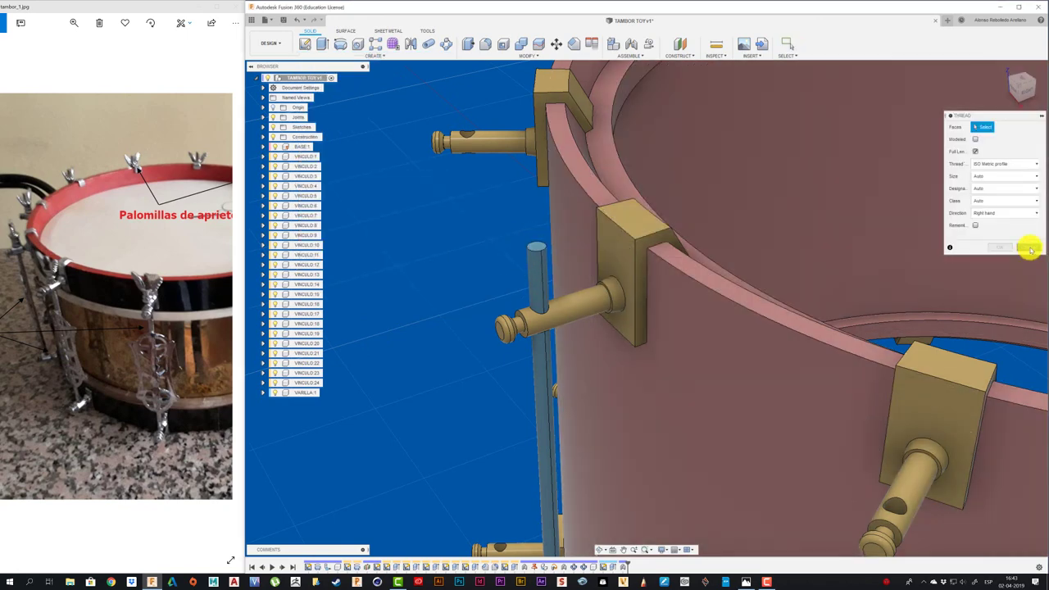
{"action": "left_click", "coordinate": [1029, 247]}
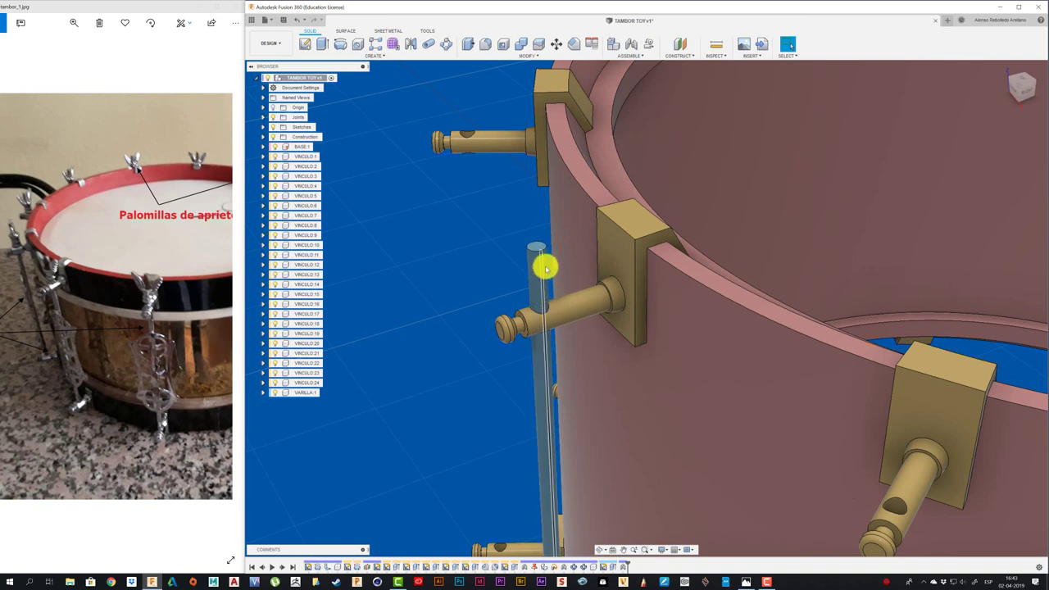
{"action": "scroll", "coordinate": [543, 263], "scroll_direction": "up", "scroll_amount": 2}
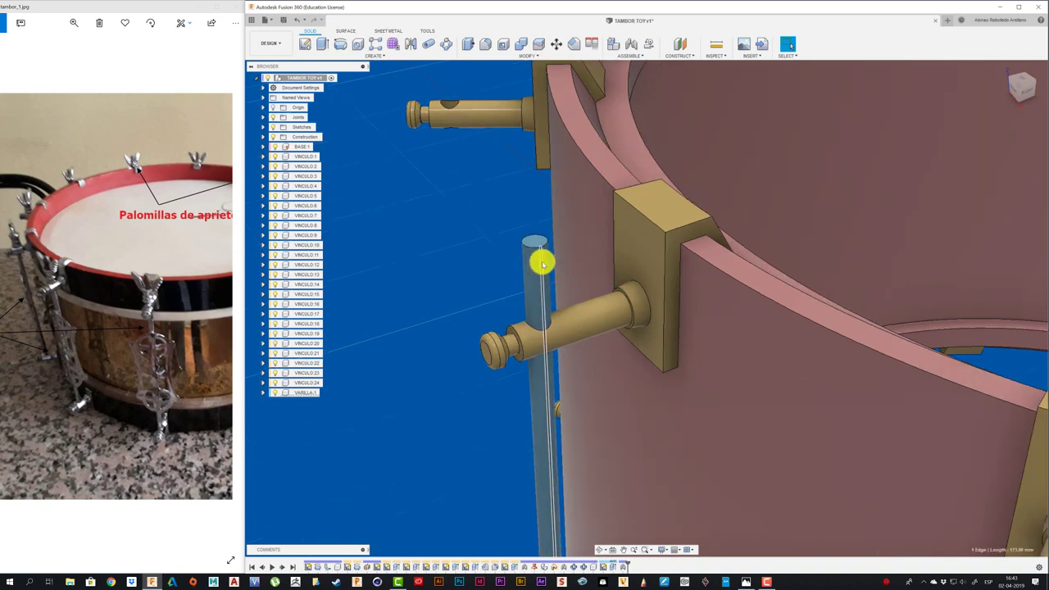
- Activate the VARILLA:1 component and edit the rod's profile sketch from the timeline
{"action": "right_click", "coordinate": [542, 263]}
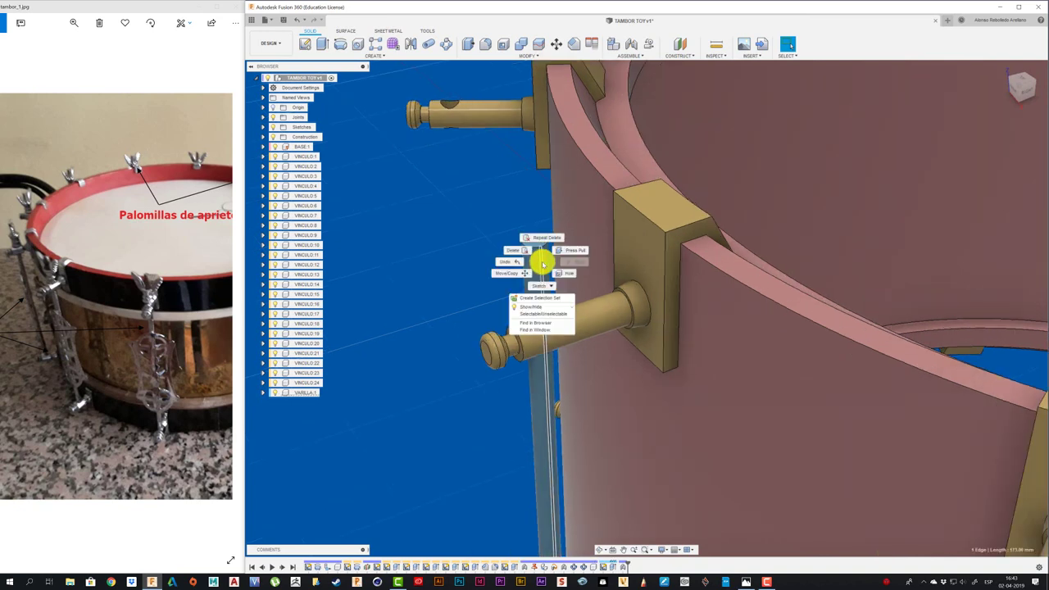
{"action": "left_click", "coordinate": [496, 256]}
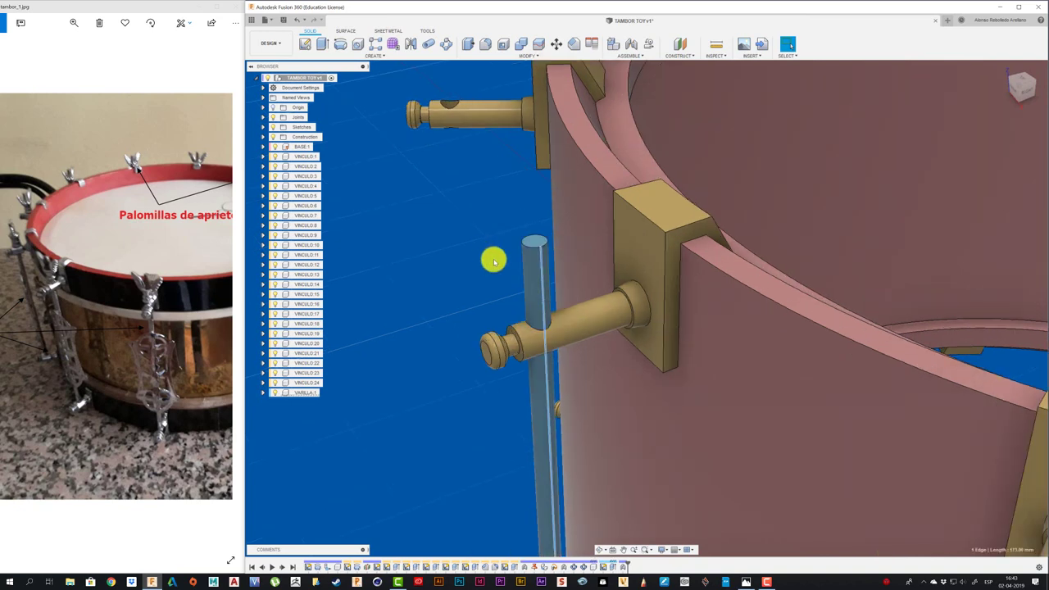
{"action": "left_click", "coordinate": [326, 394]}
{"action": "left_click", "coordinate": [318, 566]}
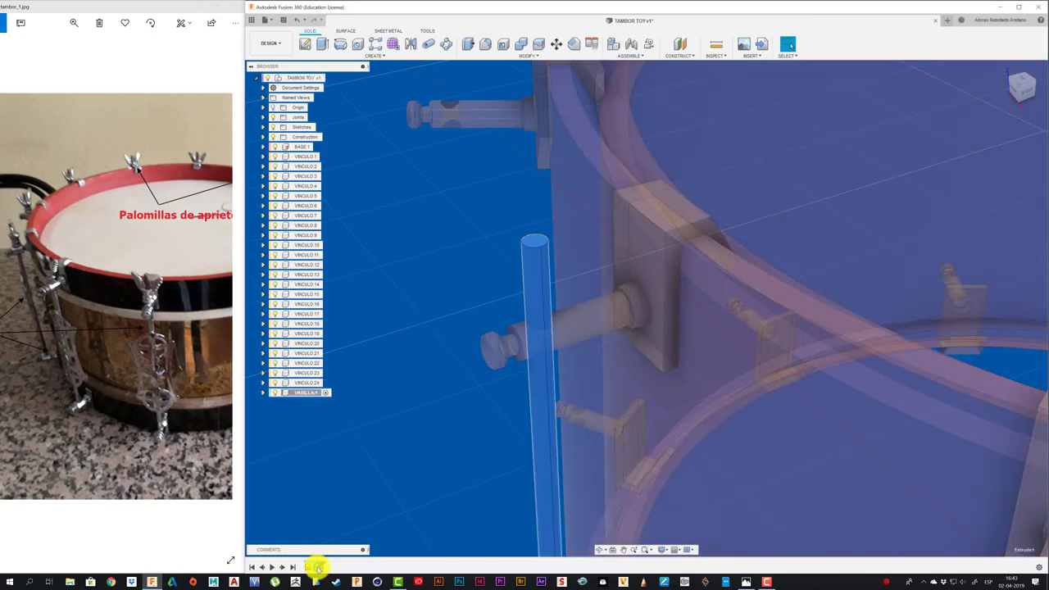
{"action": "left_click", "coordinate": [307, 566]}
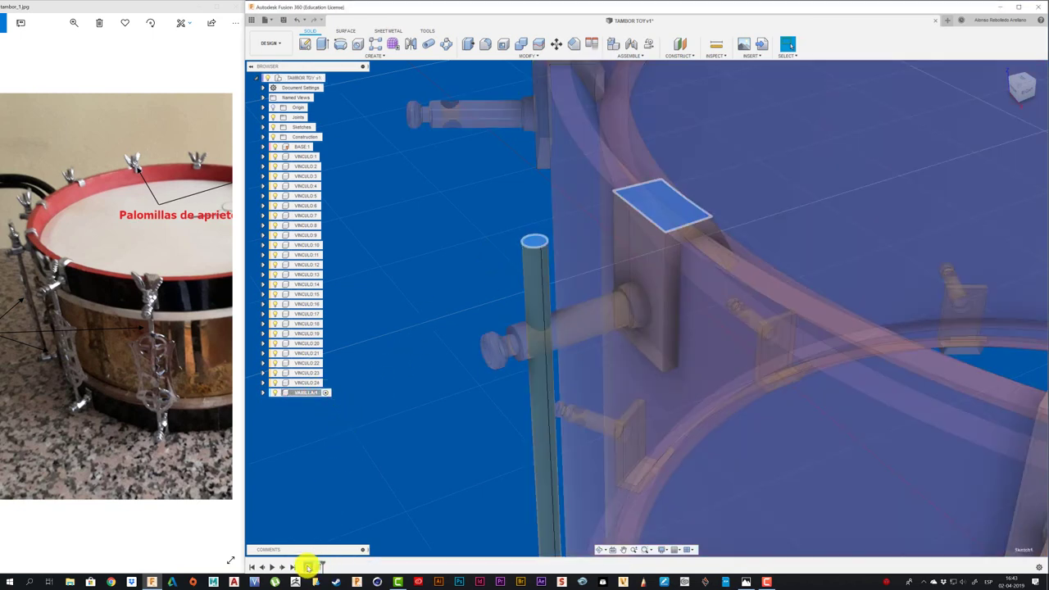
{"action": "right_click", "coordinate": [308, 566]}
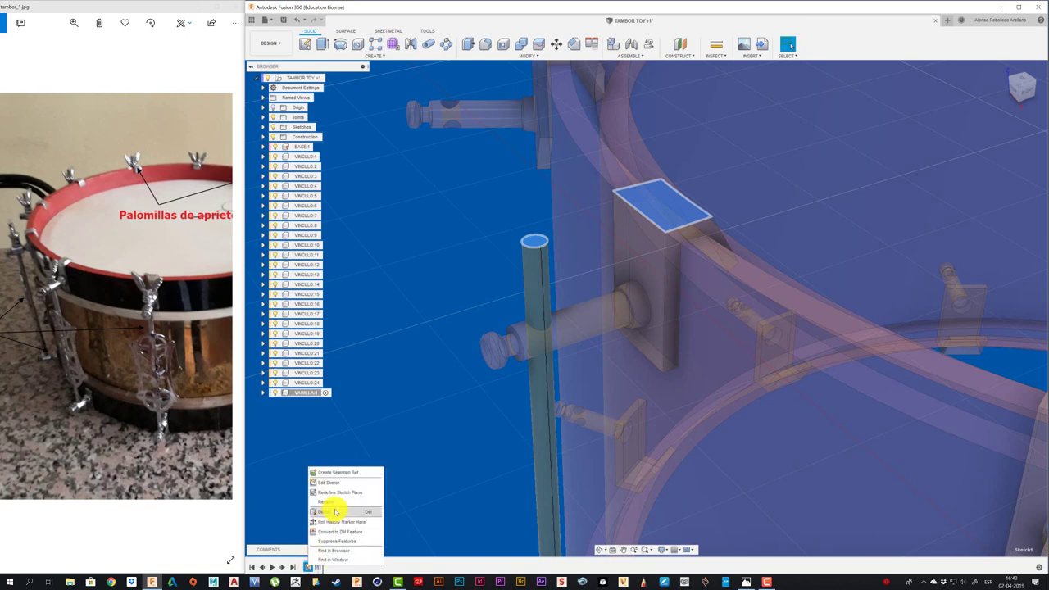
{"action": "left_click", "coordinate": [344, 487]}
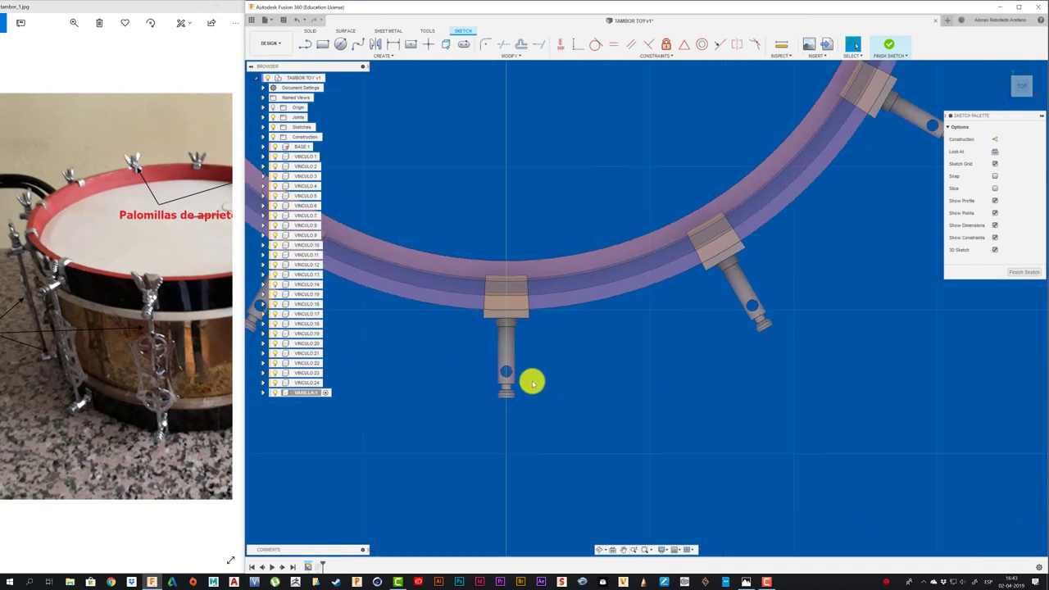
- Measure the rod's hole inside the sketch, then finish the sketch
{"action": "scroll", "coordinate": [531, 381], "scroll_direction": "up", "scroll_amount": 5}
{"action": "scroll", "coordinate": [538, 360], "scroll_direction": "up", "scroll_amount": 3}
{"action": "scroll", "coordinate": [539, 359], "scroll_direction": "up", "scroll_amount": 2}
{"action": "middle_click_drag", "start_coordinate": [543, 347], "coordinate": [640, 382]}
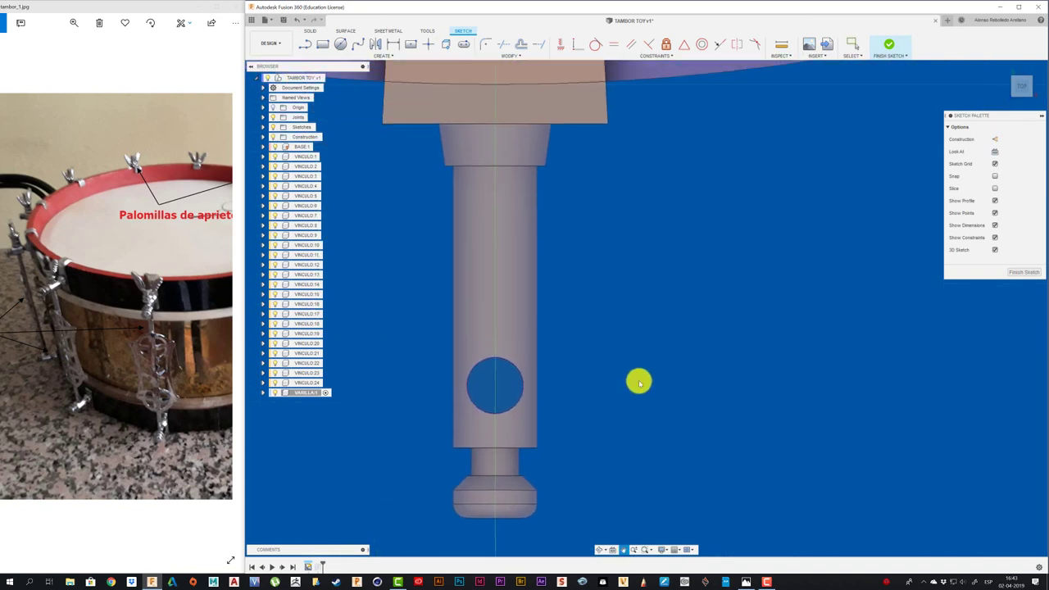
{"action": "left_click", "coordinate": [781, 50]}
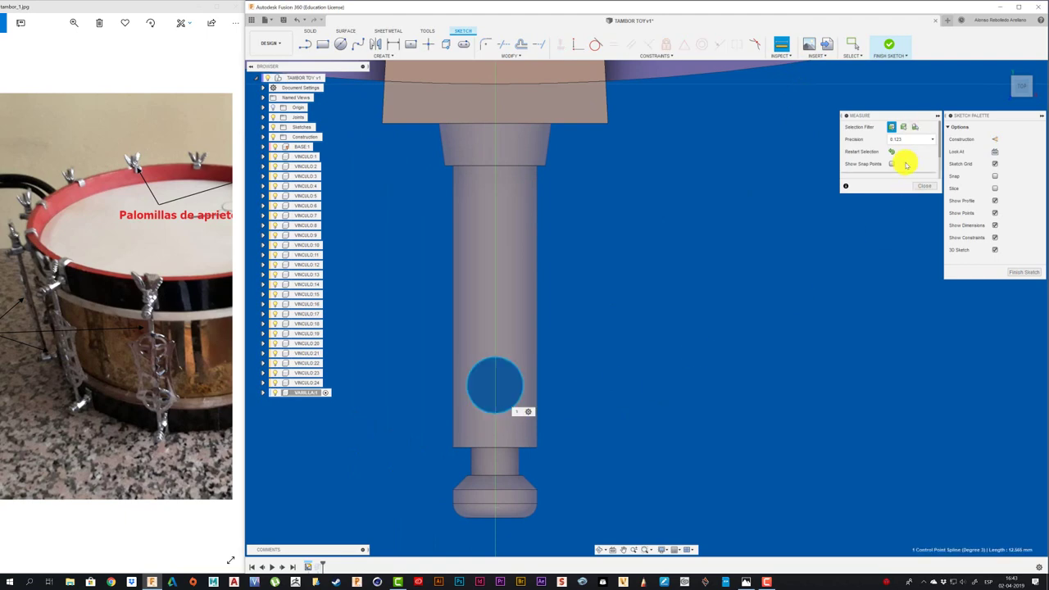
{"action": "left_click", "coordinate": [921, 188]}
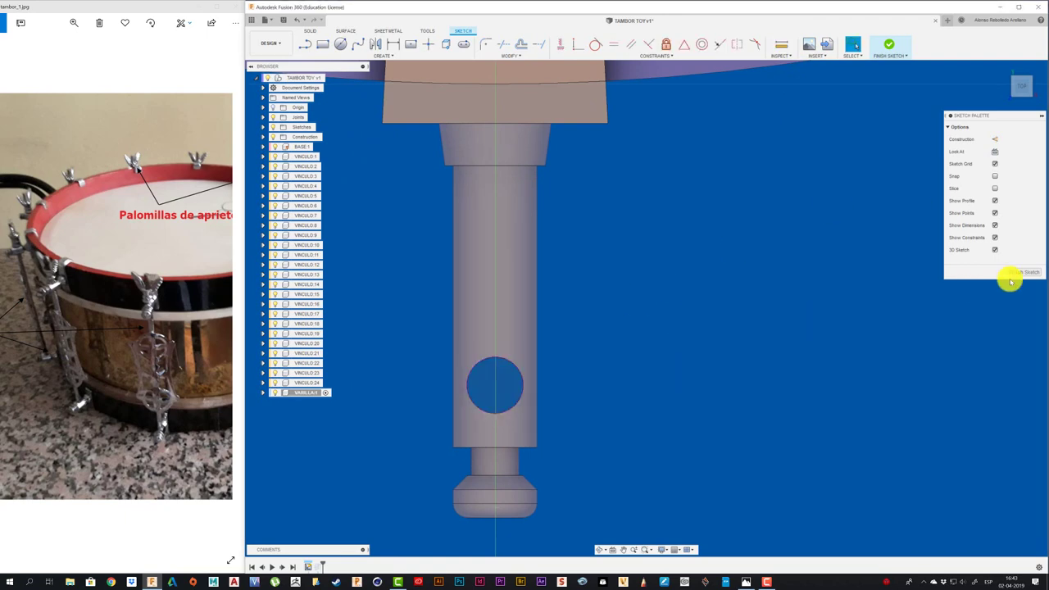
{"action": "left_click", "coordinate": [1010, 282]}
- Delete the VARILLA:1 component, confirming despite its references
{"action": "right_click", "coordinate": [308, 393]}
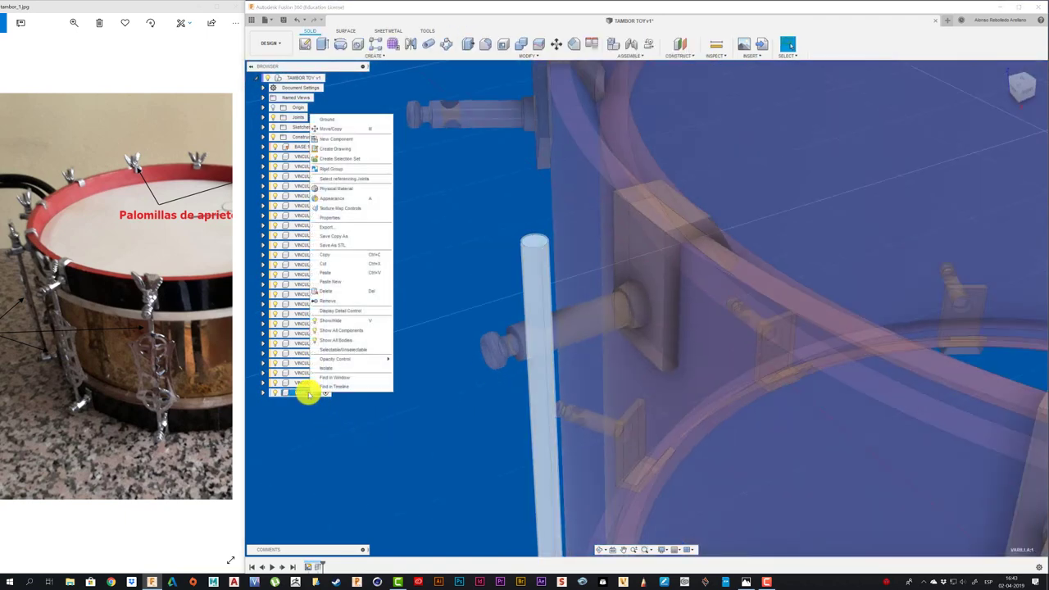
{"action": "left_click", "coordinate": [332, 291]}
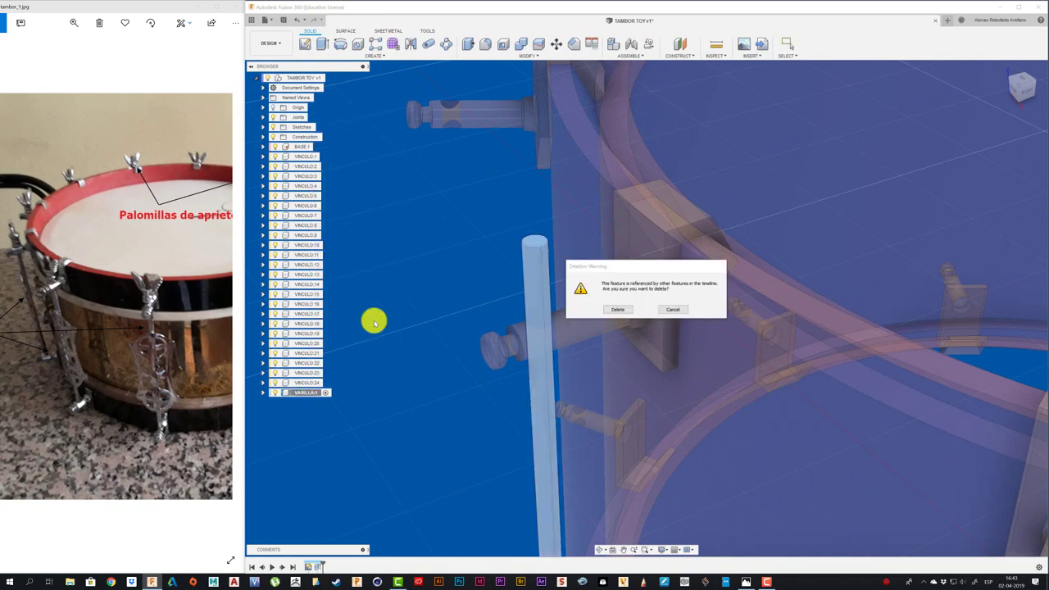
{"action": "left_click", "coordinate": [612, 310]}
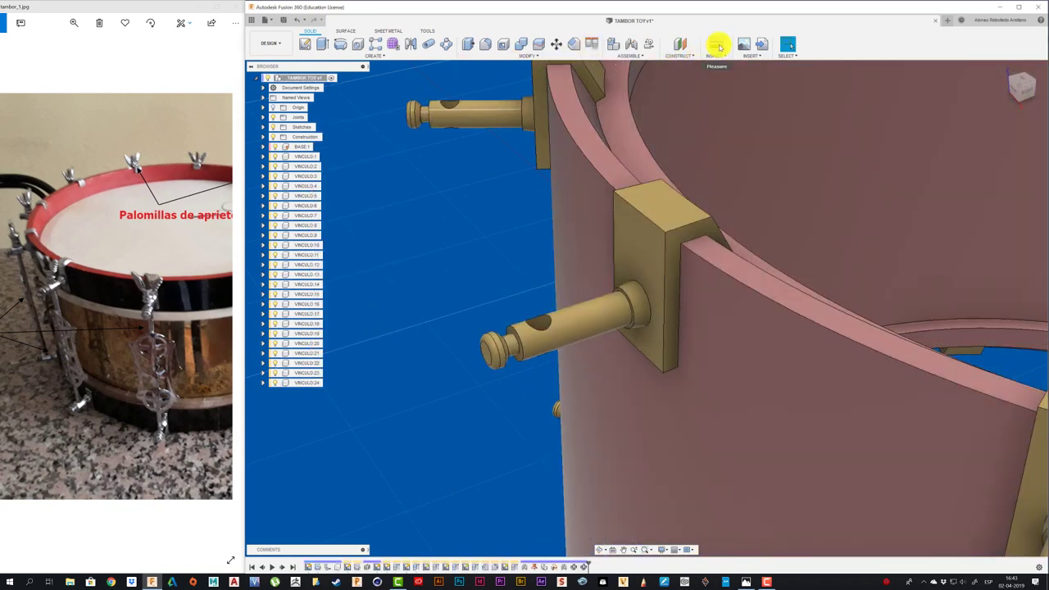
{"action": "left_click", "coordinate": [716, 43]}
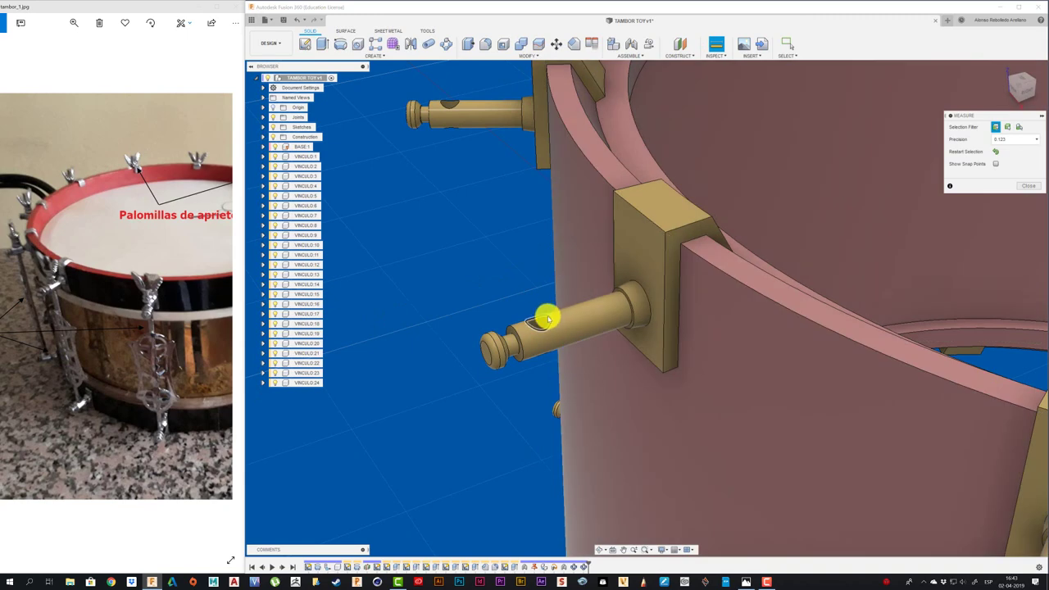
{"action": "left_click", "coordinate": [548, 319]}
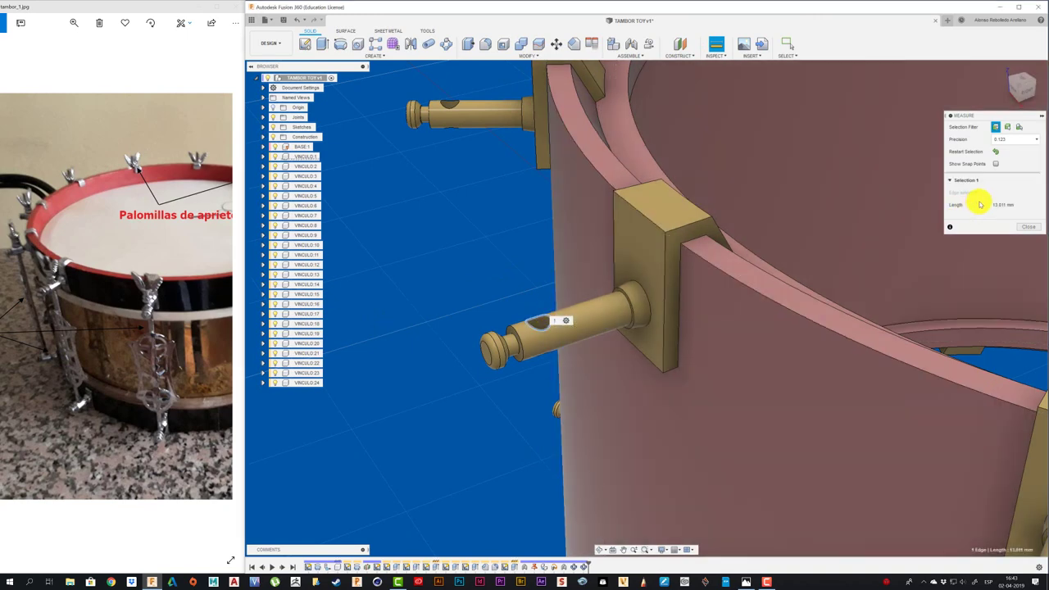
{"action": "left_click", "coordinate": [1027, 228]}
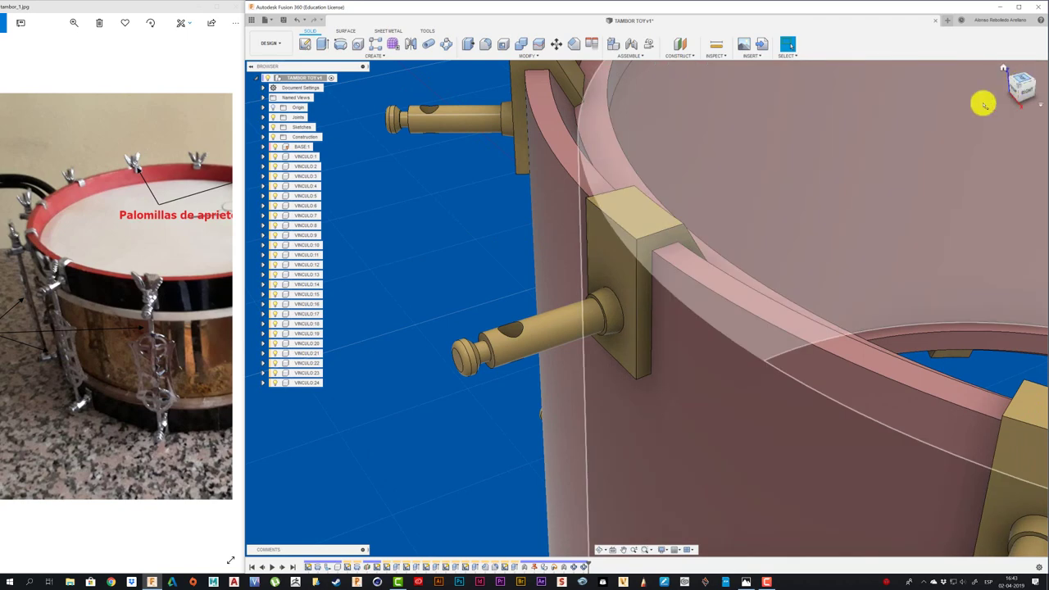
{"action": "scroll", "coordinate": [546, 245], "scroll_direction": "down", "scroll_amount": 2}
{"action": "scroll", "coordinate": [492, 246], "scroll_direction": "down", "scroll_amount": 2}
{"action": "scroll", "coordinate": [487, 245], "scroll_direction": "down", "scroll_amount": 2}
{"action": "scroll", "coordinate": [487, 248], "scroll_direction": "down", "scroll_amount": 1}
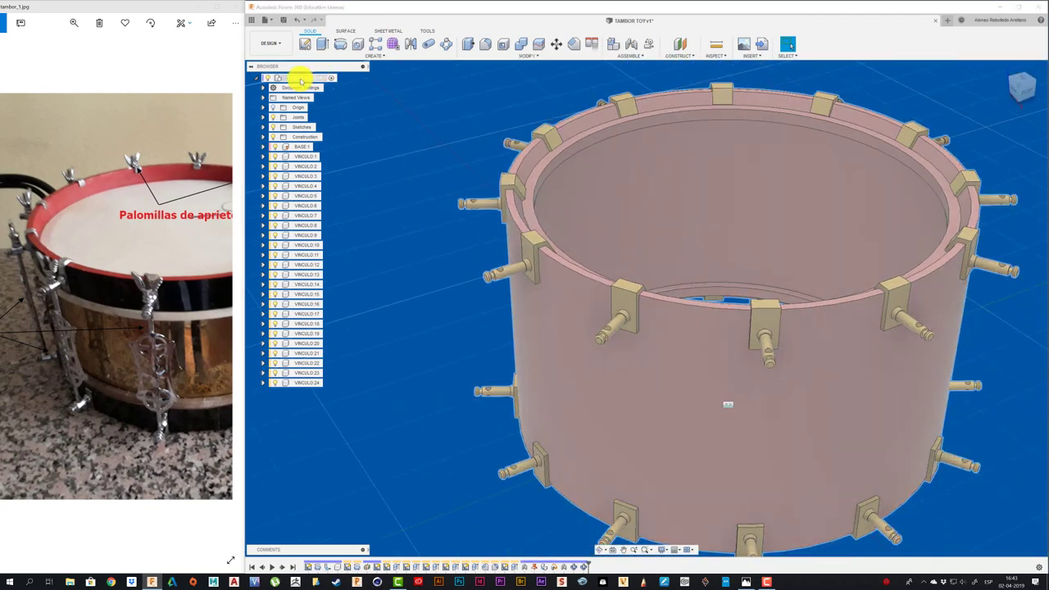
- Add a new component named VARILLA:1 under the top-level assembly
{"action": "right_click", "coordinate": [300, 78]}
{"action": "left_click", "coordinate": [319, 164]}
{"action": "type", "text": "VARILLA"}
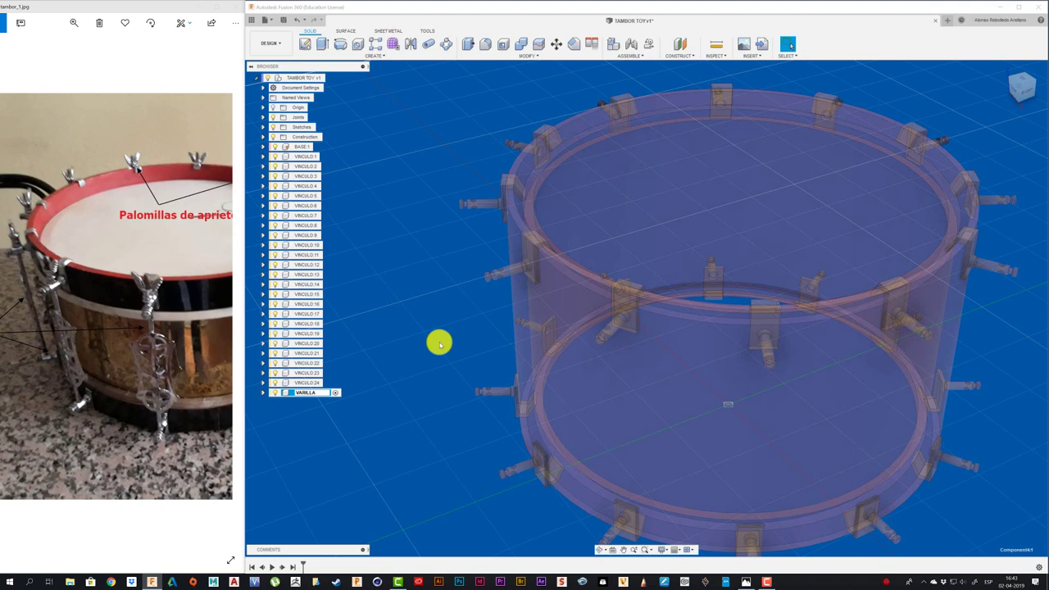
{"action": "key", "text": "Return"}
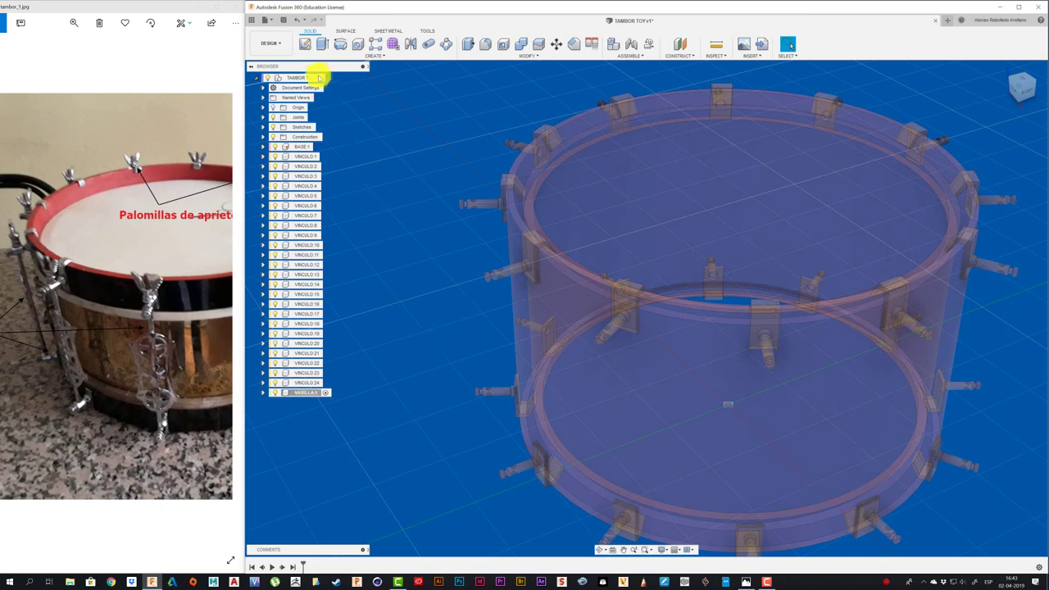
- Sketch a 4 mm circle on the top plane, centred on the axis below the lug pin
{"action": "left_click", "coordinate": [304, 45]}
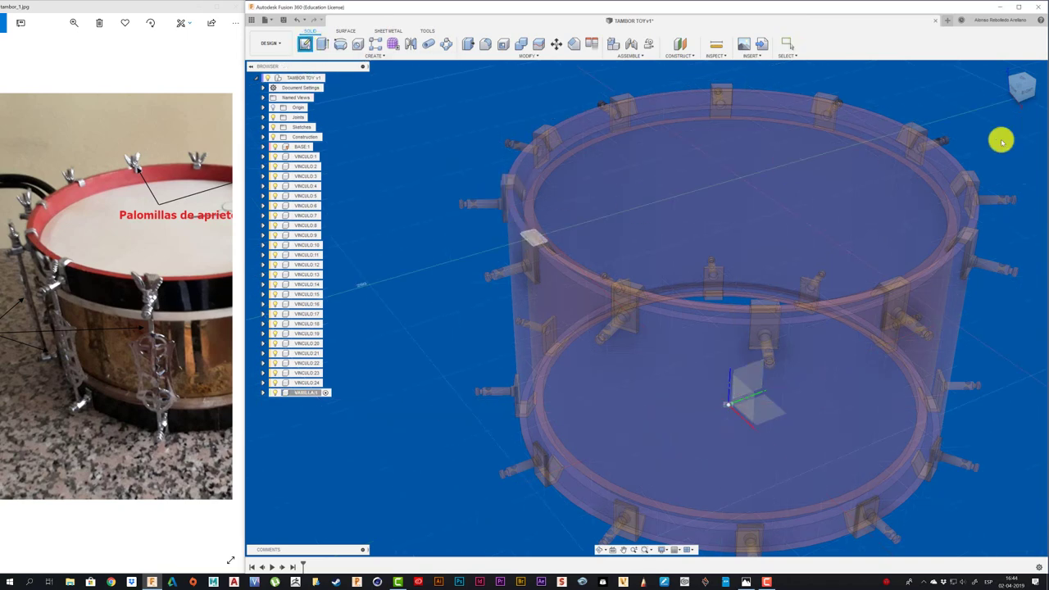
{"action": "left_click", "coordinate": [930, 147]}
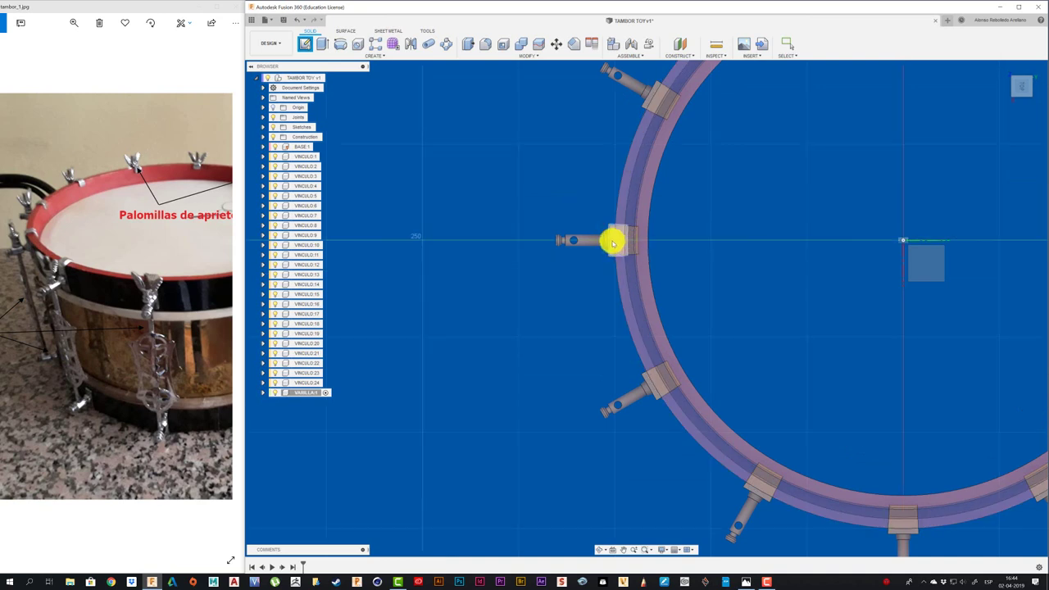
{"action": "left_click", "coordinate": [613, 242]}
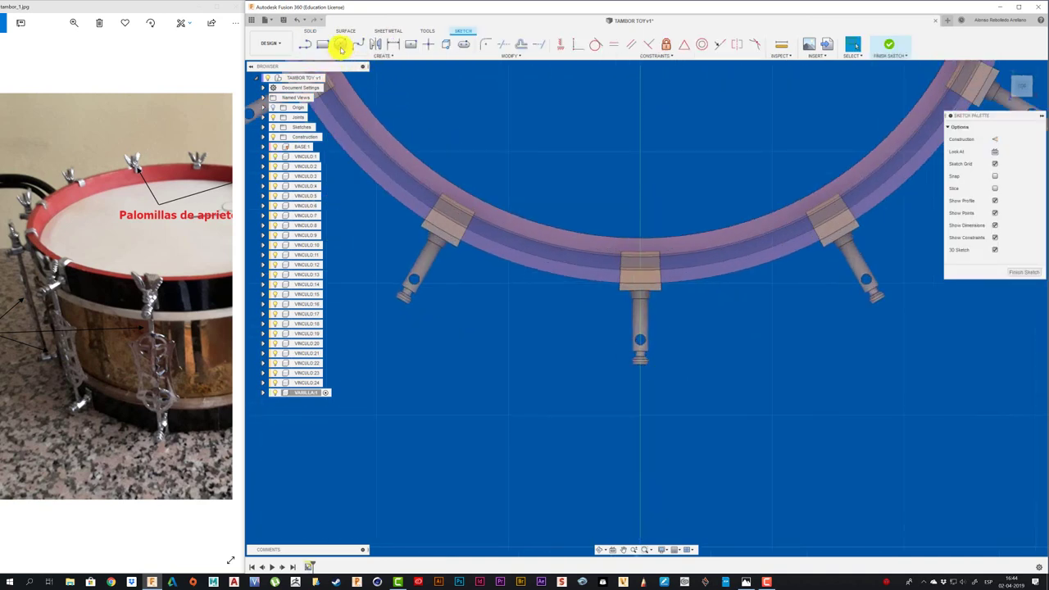
{"action": "left_click", "coordinate": [341, 46]}
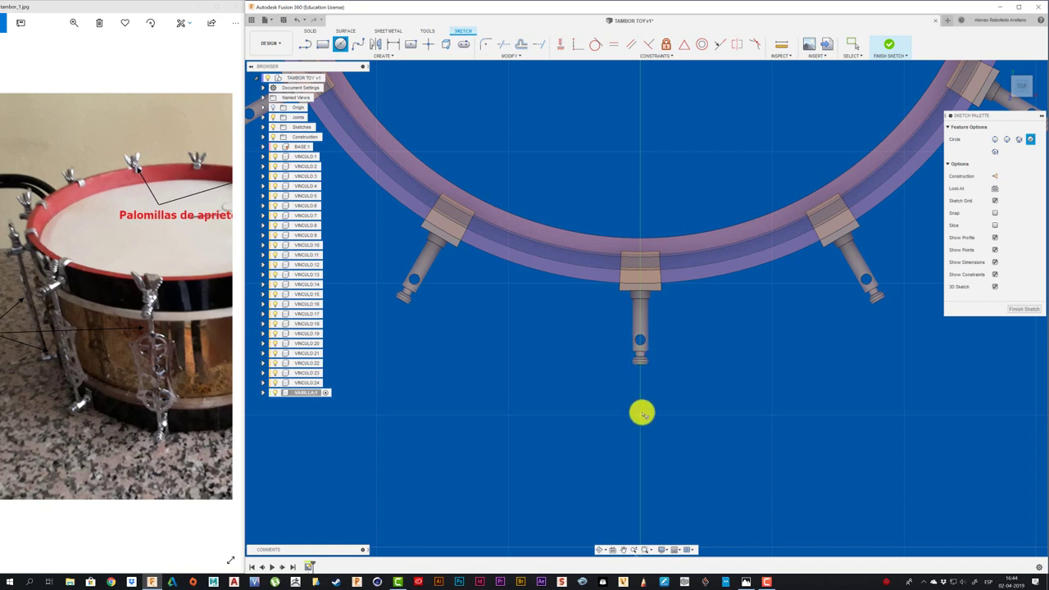
{"action": "left_click", "coordinate": [641, 413]}
{"action": "key", "text": "Return"}
{"action": "key", "text": "Return"}
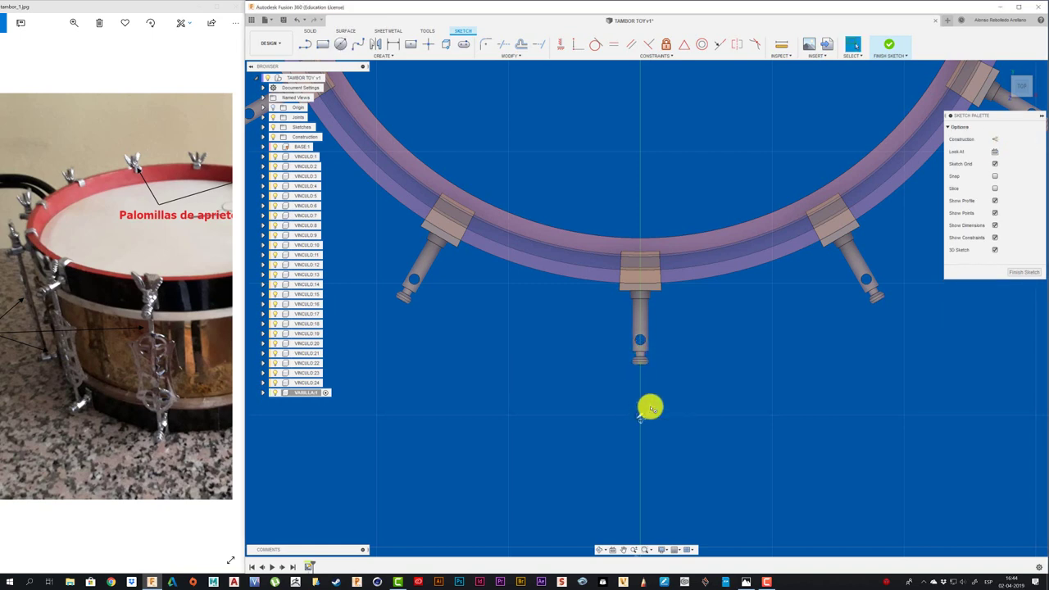
- Extrude the 4 mm circle into a -225 mm rod body
{"action": "key", "text": "e"}
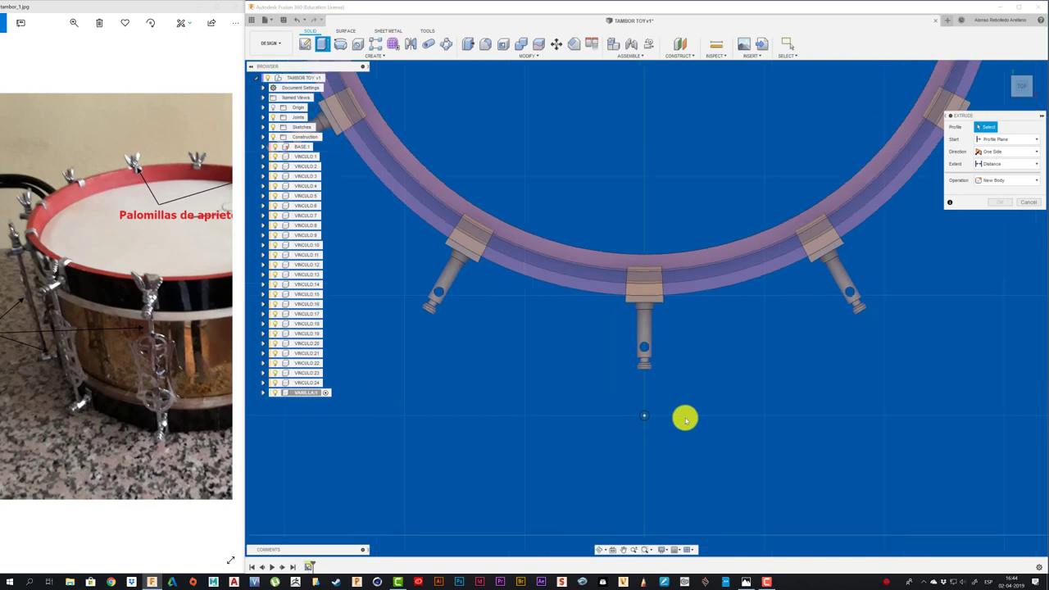
{"action": "mouse_move", "coordinate": [685, 421]}
{"action": "middle_mouse_down", "text": "shift"}
{"action": "mouse_move", "coordinate": [562, 367]}
{"action": "mouse_move", "coordinate": [565, 349]}
{"action": "mouse_move", "coordinate": [530, 306]}
{"action": "mouse_move", "coordinate": [636, 256]}
{"action": "mouse_move", "coordinate": [548, 214]}
{"action": "mouse_move", "coordinate": [509, 221]}
{"action": "middle_mouse_up", "text": "shift"}
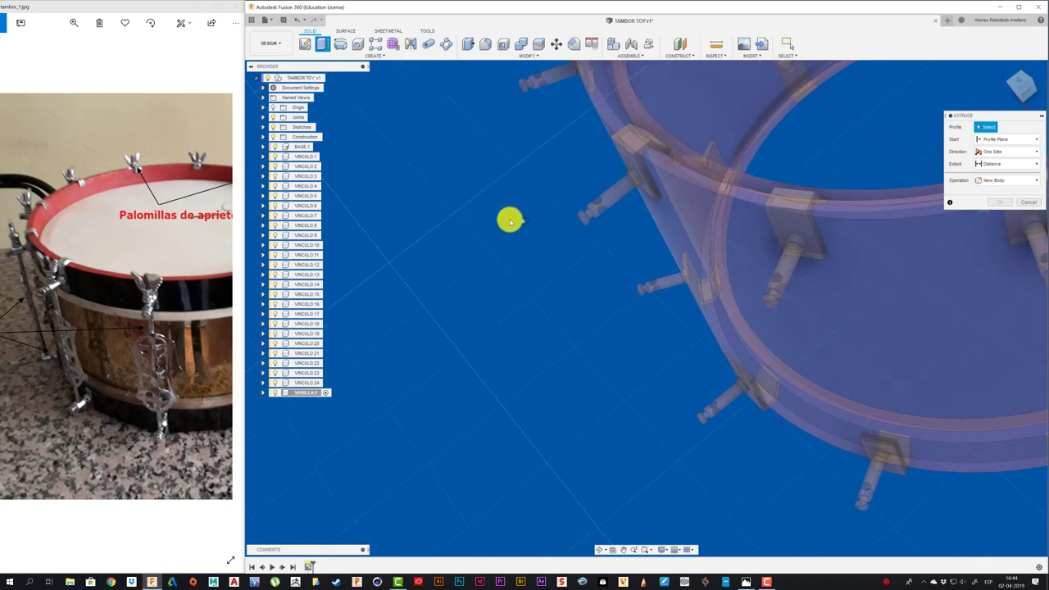
{"action": "left_click", "coordinate": [521, 222]}
{"action": "left_click_drag", "start_coordinate": [518, 217], "coordinate": [697, 498]}
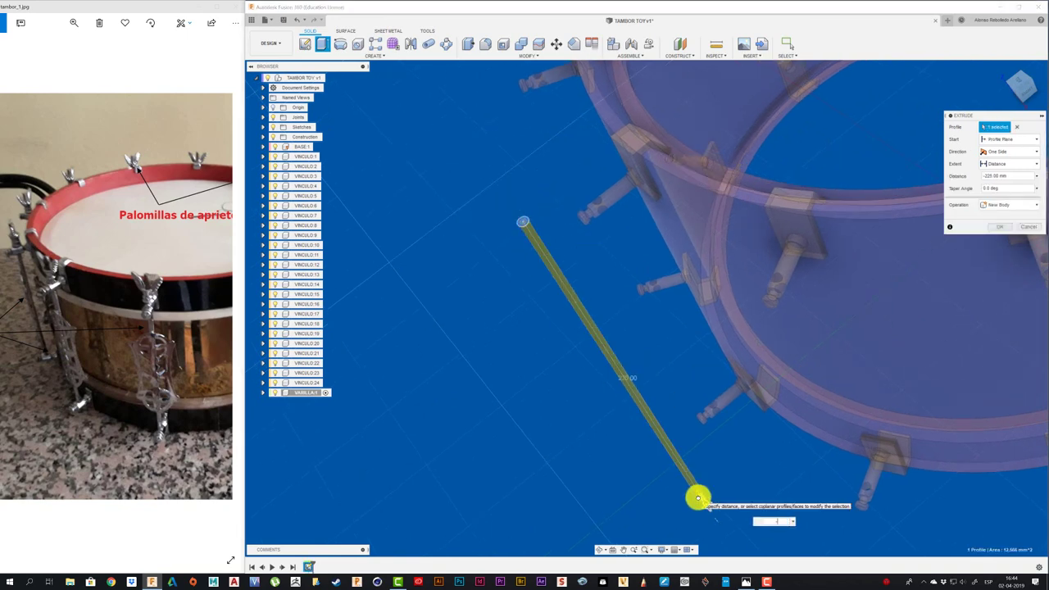
{"action": "key", "text": "Return"}
{"action": "middle_click_drag", "start_coordinate": [651, 456], "coordinate": [487, 251], "text": "shift"}
- Reactivate the top-level assembly and drag the rod toward the drum's lug
{"action": "left_click", "coordinate": [332, 79]}
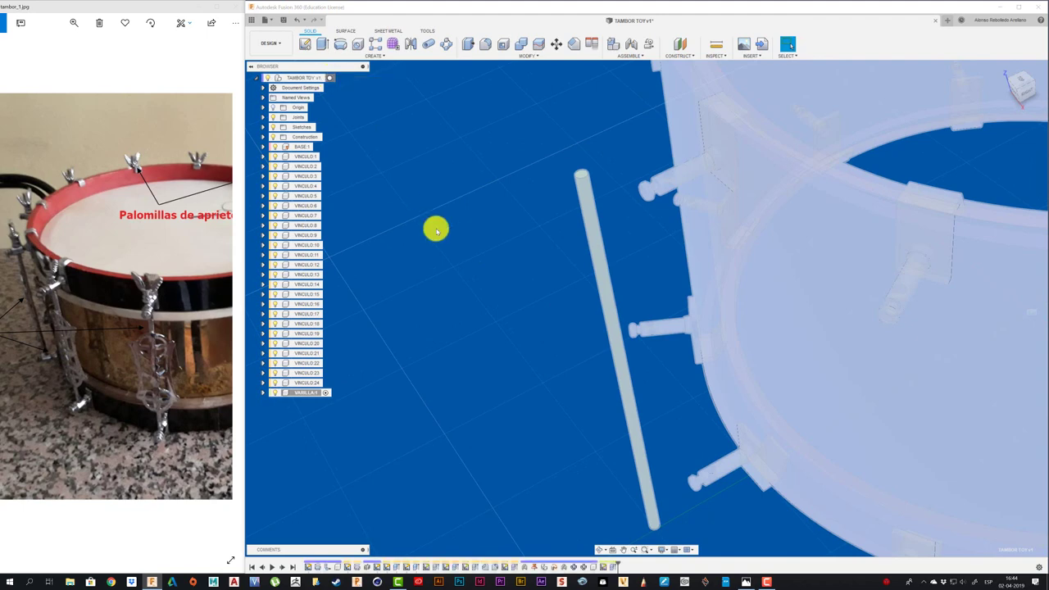
{"action": "scroll", "coordinate": [598, 316], "scroll_direction": "up", "scroll_amount": 3}
{"action": "left_click_drag", "start_coordinate": [613, 330], "coordinate": [562, 306]}
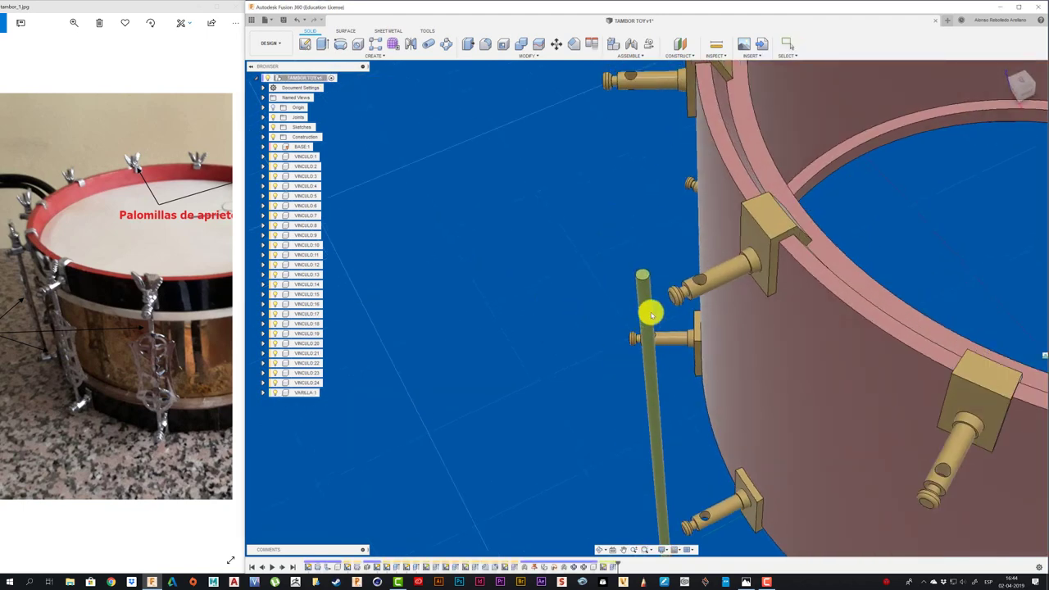
{"action": "middle_click_drag", "start_coordinate": [617, 230], "coordinate": [610, 226], "text": "shift"}
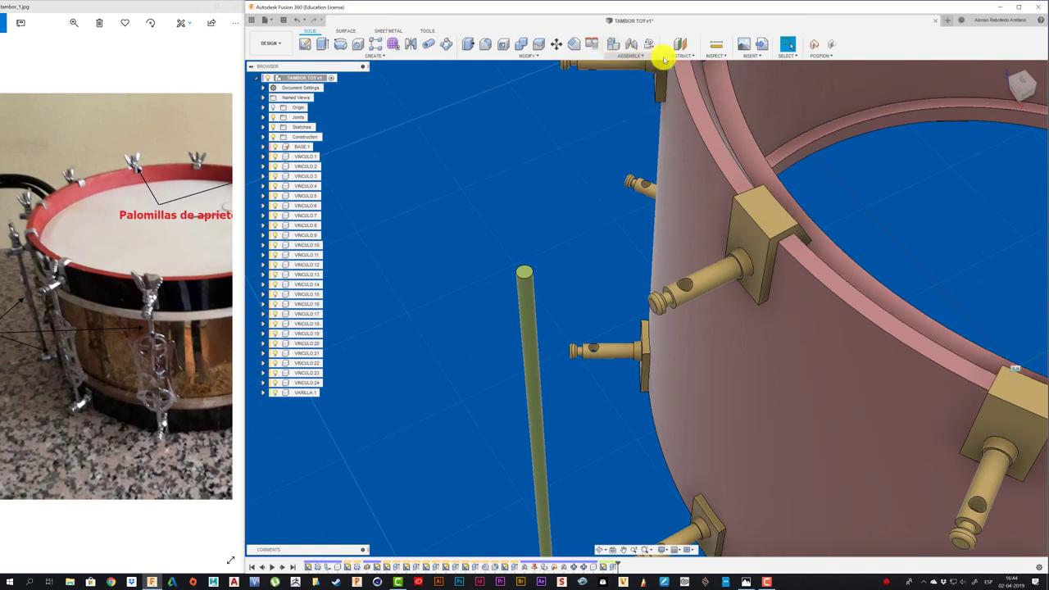
- Capture the current position and start a joint from the rod's end to the lug bolt's end
{"action": "left_click", "coordinate": [637, 56]}
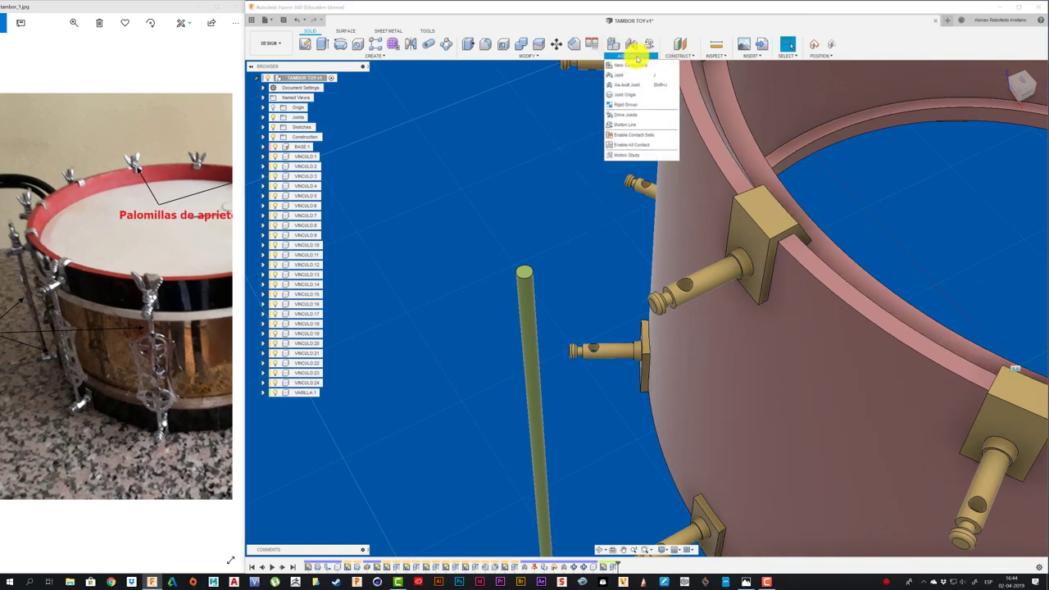
{"action": "left_click", "coordinate": [633, 75]}
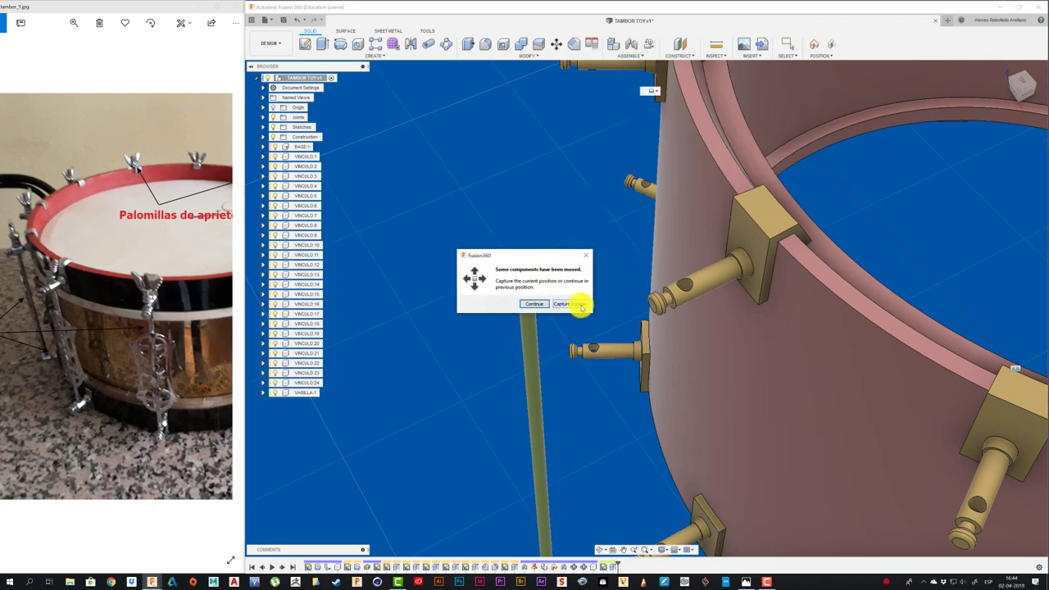
{"action": "left_click", "coordinate": [580, 307]}
{"action": "left_click", "coordinate": [526, 275]}
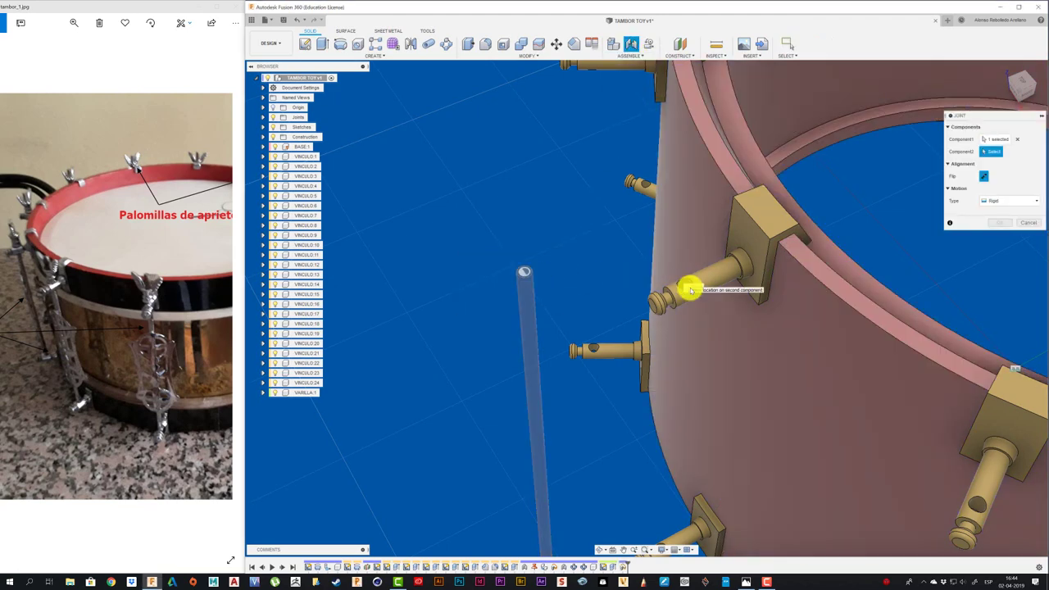
{"action": "scroll", "coordinate": [619, 274], "scroll_direction": "up", "scroll_amount": 2}
{"action": "scroll", "coordinate": [613, 297], "scroll_direction": "up", "scroll_amount": 2}
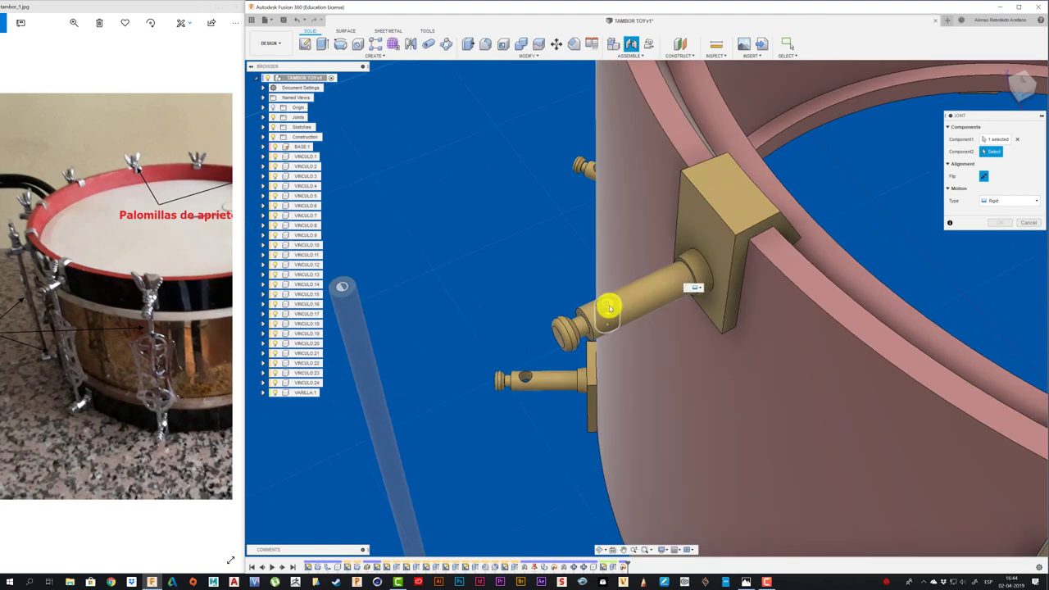
{"action": "left_click", "coordinate": [609, 308]}
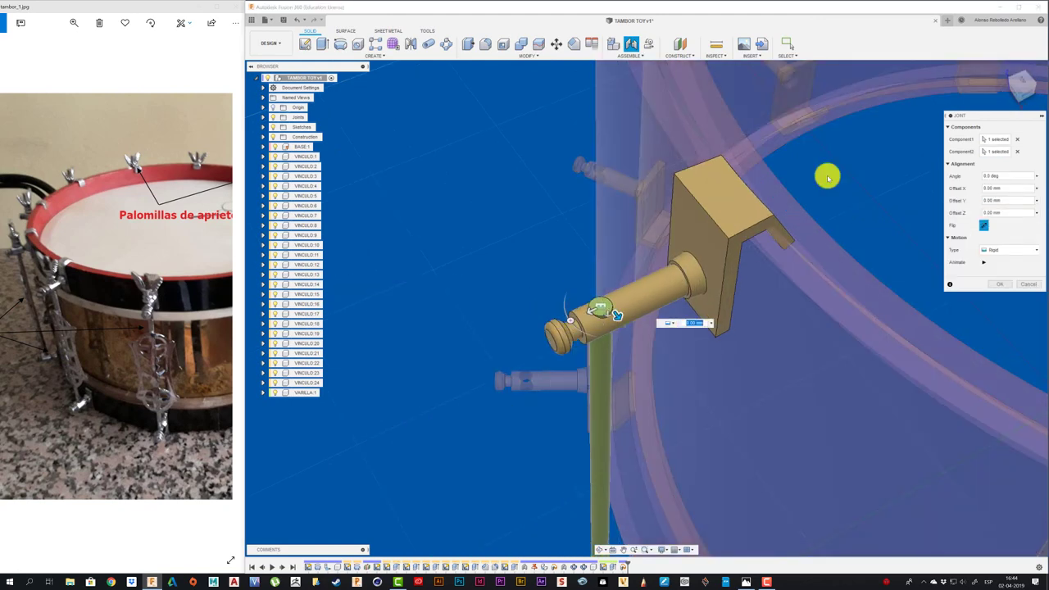
- Offset the rod downward along Z, about -30 mm, and confirm the rigid joint
{"action": "left_click", "coordinate": [1026, 87]}
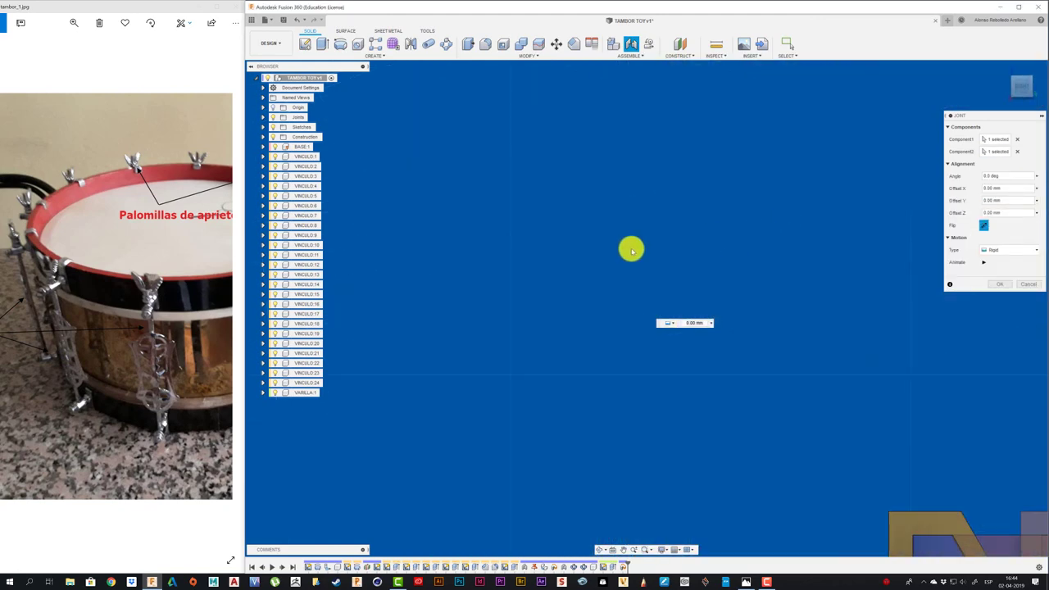
{"action": "scroll", "coordinate": [389, 98], "scroll_direction": "down", "scroll_amount": 3}
{"action": "scroll", "coordinate": [428, 182], "scroll_direction": "down", "scroll_amount": 2}
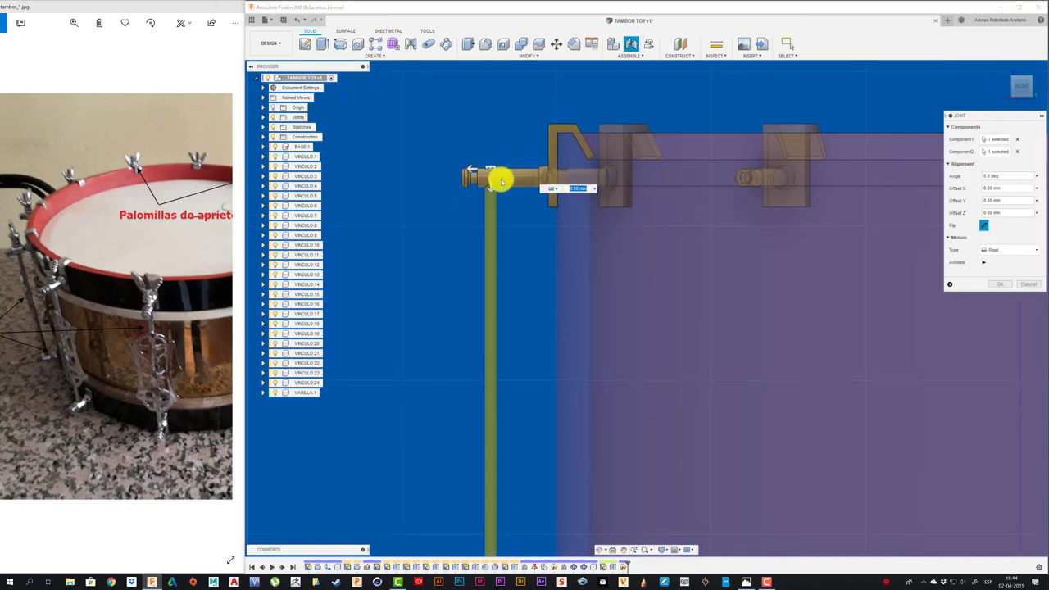
{"action": "scroll", "coordinate": [516, 239], "scroll_direction": "down", "scroll_amount": 1}
{"action": "left_click_drag", "start_coordinate": [506, 222], "coordinate": [503, 194]}
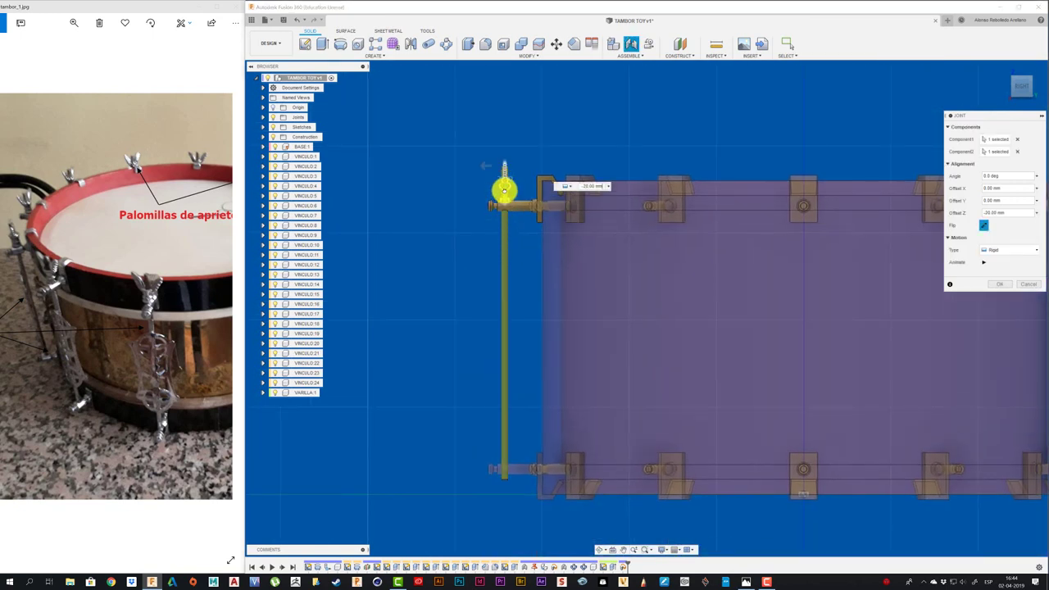
{"action": "left_click_drag", "start_coordinate": [505, 175], "coordinate": [504, 193]}
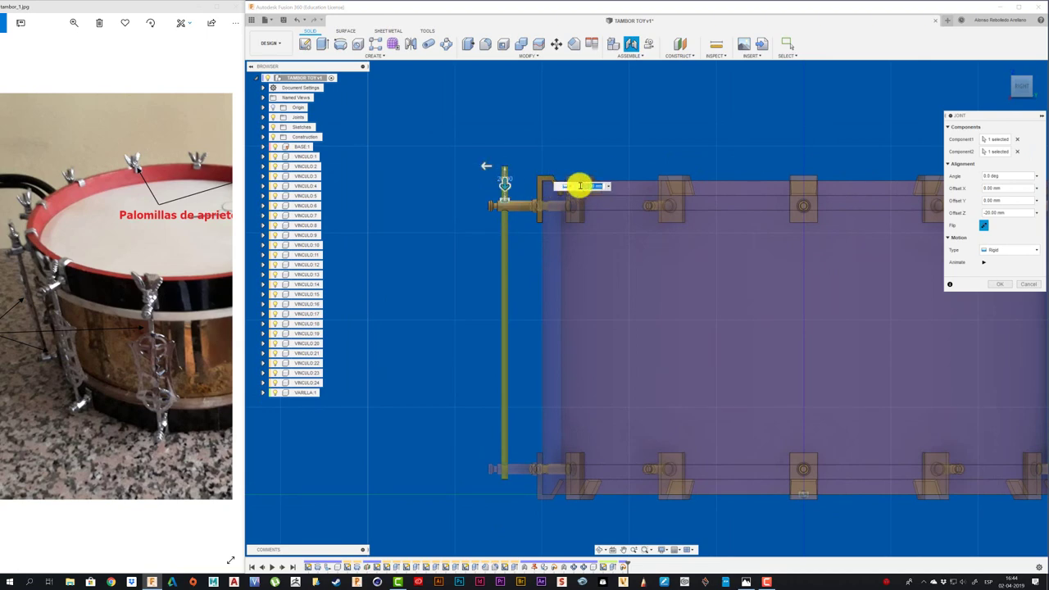
{"action": "left_click", "coordinate": [1000, 283]}
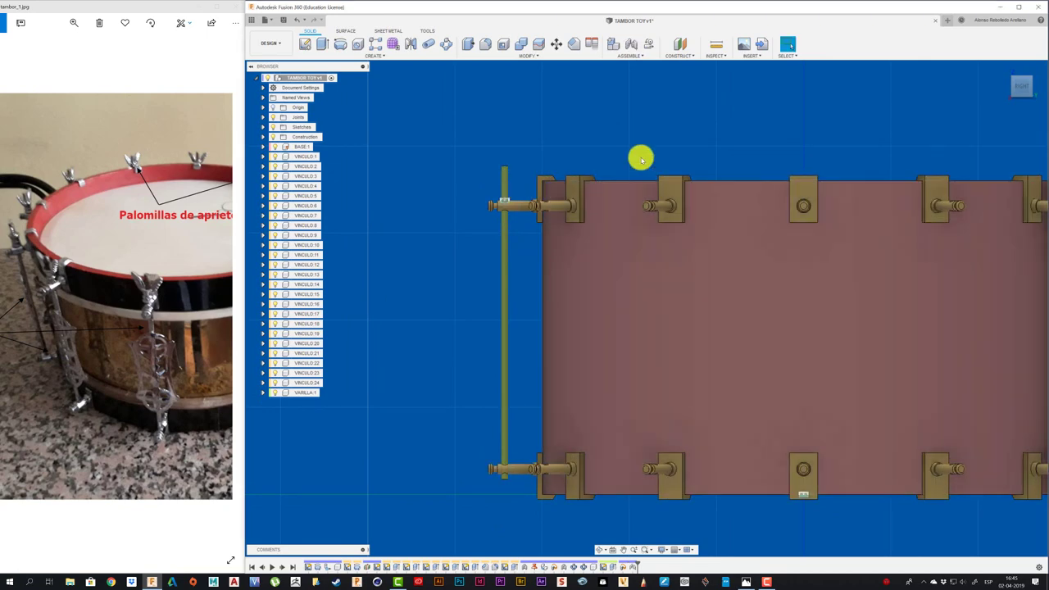
{"action": "mouse_move", "coordinate": [544, 129]}
{"action": "middle_mouse_down", "text": "shift"}
{"action": "mouse_move", "coordinate": [534, 120]}
{"action": "mouse_move", "coordinate": [489, 145]}
{"action": "mouse_move", "coordinate": [472, 131]}
{"action": "middle_mouse_up", "text": "shift"}
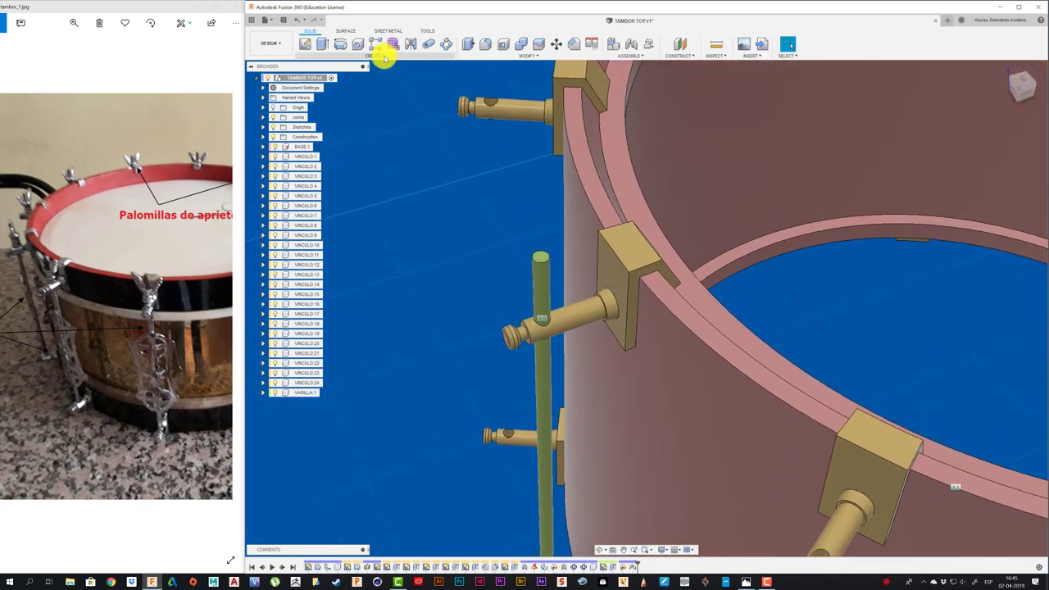
- Thread the rod's upper end with a 15 mm M4x0.7 thread instead of full length
{"action": "left_click", "coordinate": [377, 56]}
{"action": "left_click", "coordinate": [313, 175]}
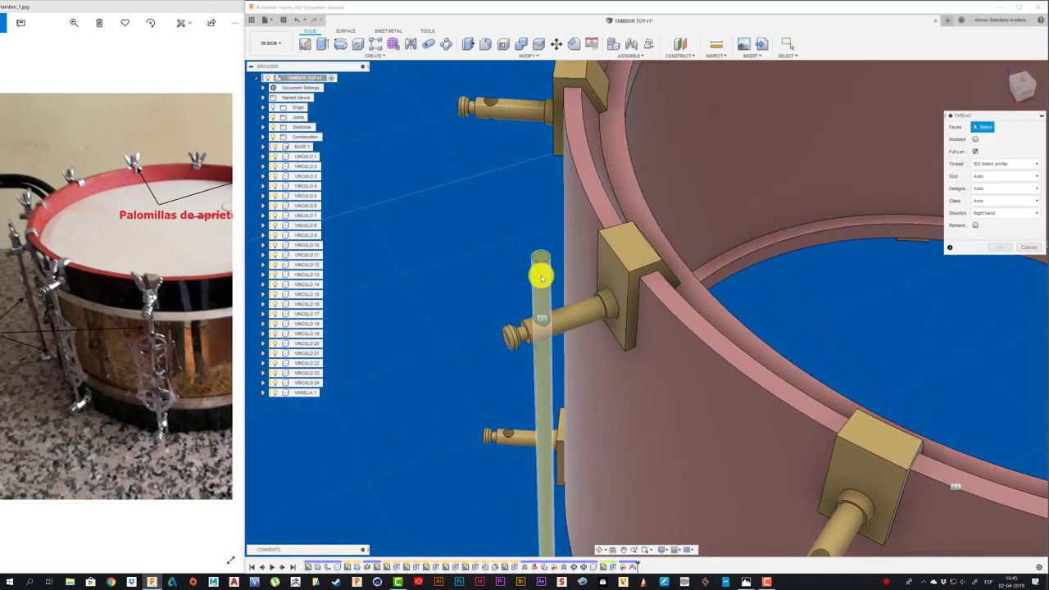
{"action": "left_click", "coordinate": [541, 271]}
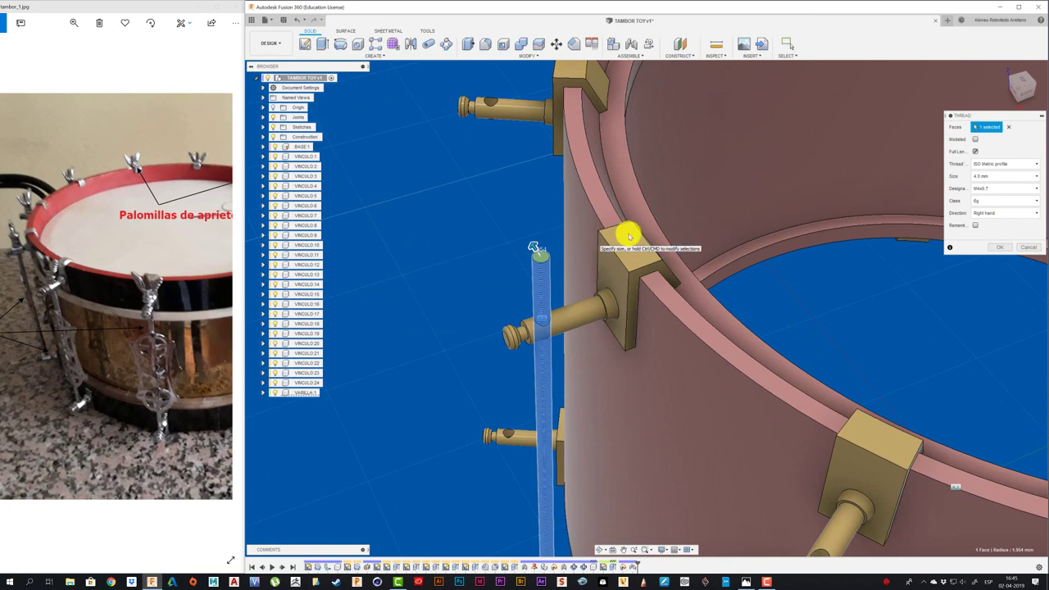
{"action": "left_click", "coordinate": [975, 152]}
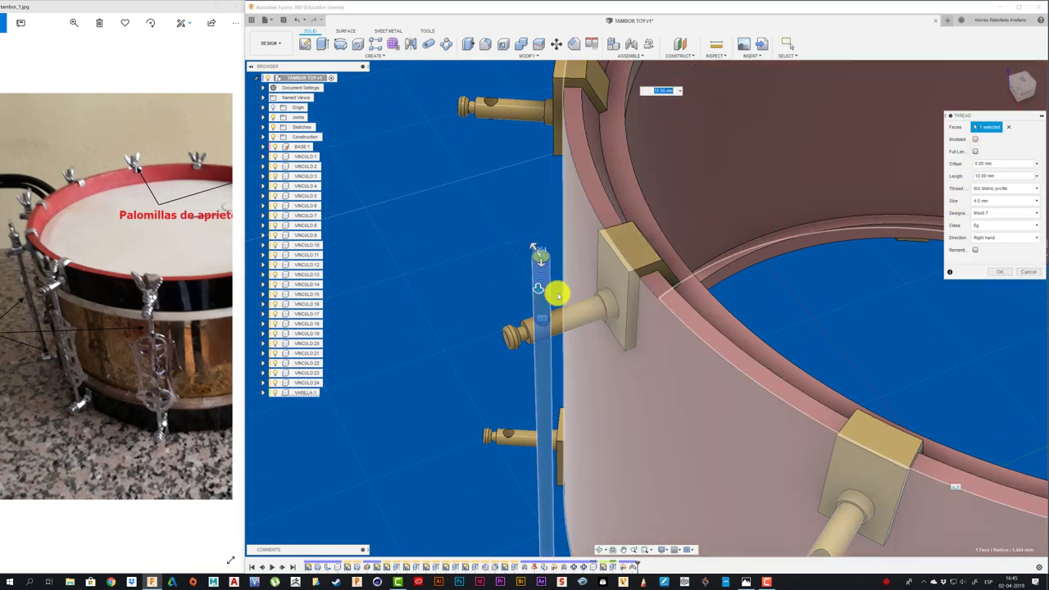
{"action": "left_click_drag", "start_coordinate": [537, 287], "coordinate": [537, 307]}
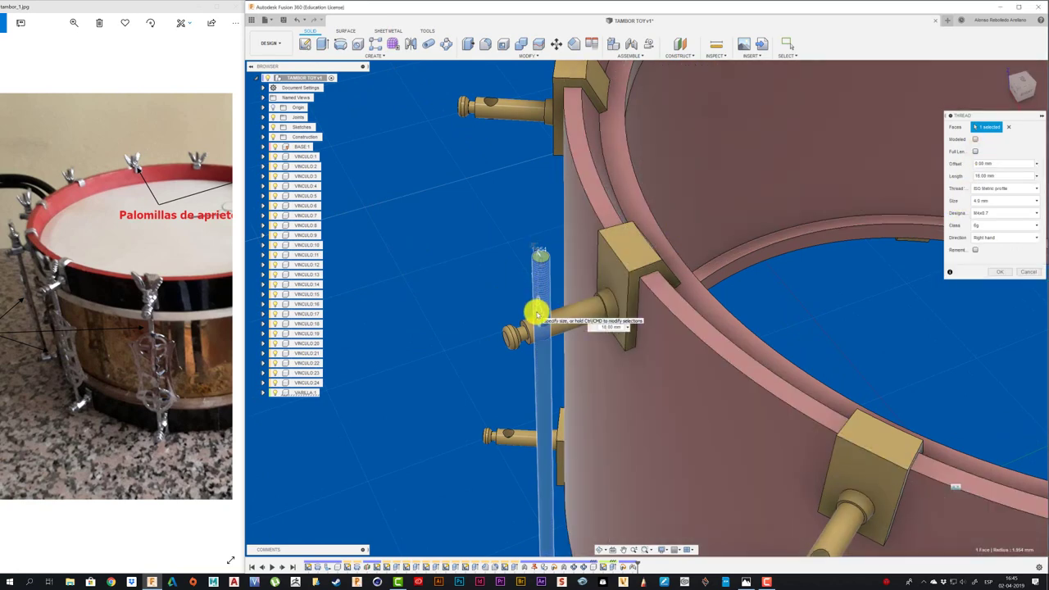
{"action": "left_click", "coordinate": [1002, 273]}
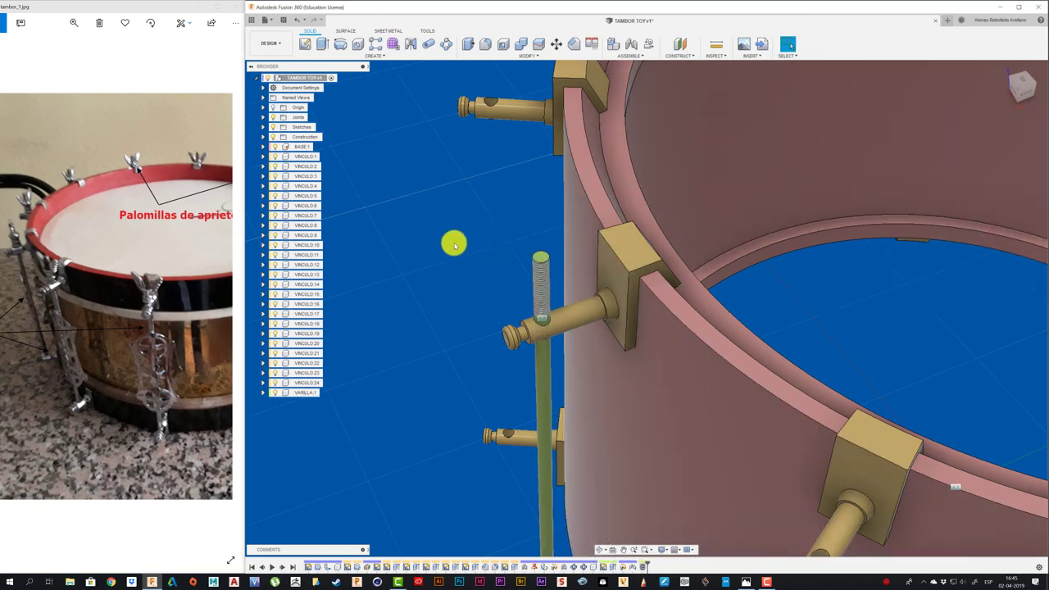
{"action": "scroll", "coordinate": [435, 227], "scroll_direction": "down", "scroll_amount": 5}
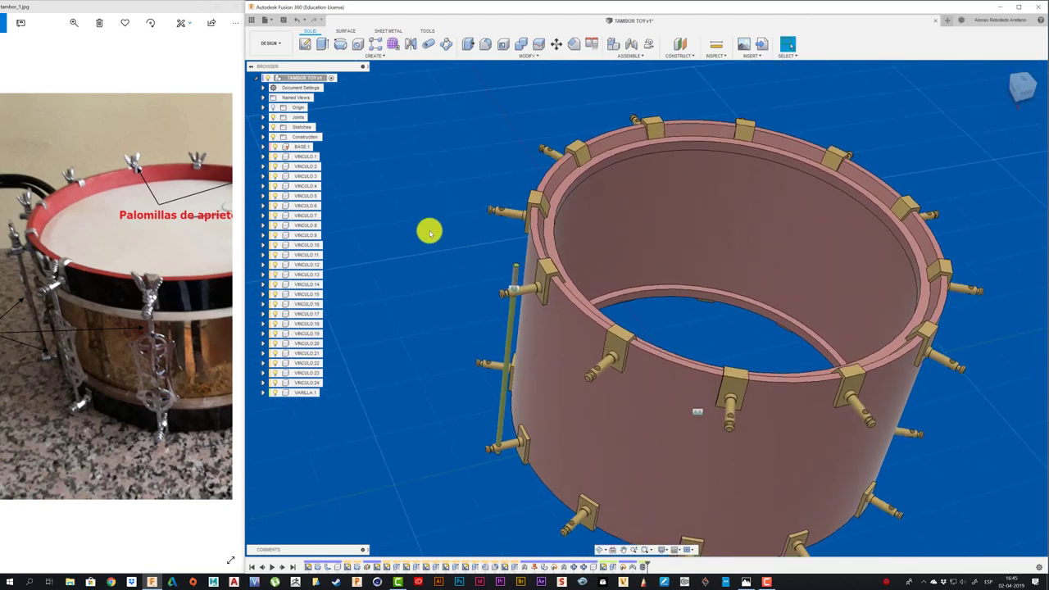
- Circular-pattern VARILLA:1 twelve times about the drum's top edge as axis
{"action": "left_click", "coordinate": [445, 44]}
{"action": "left_click", "coordinate": [489, 318]}
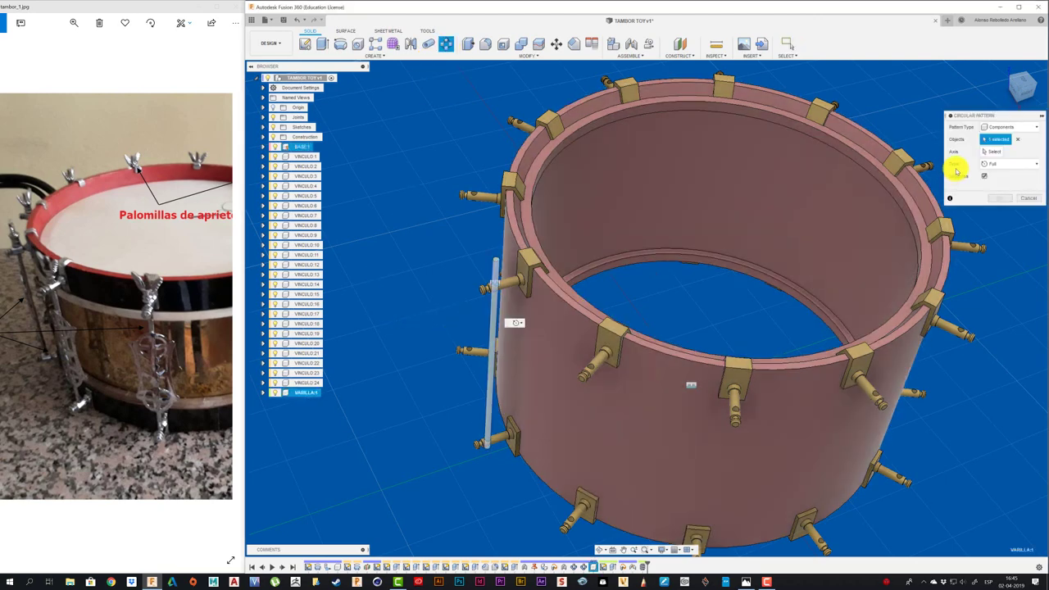
{"action": "left_click", "coordinate": [988, 154]}
{"action": "left_click", "coordinate": [808, 369]}
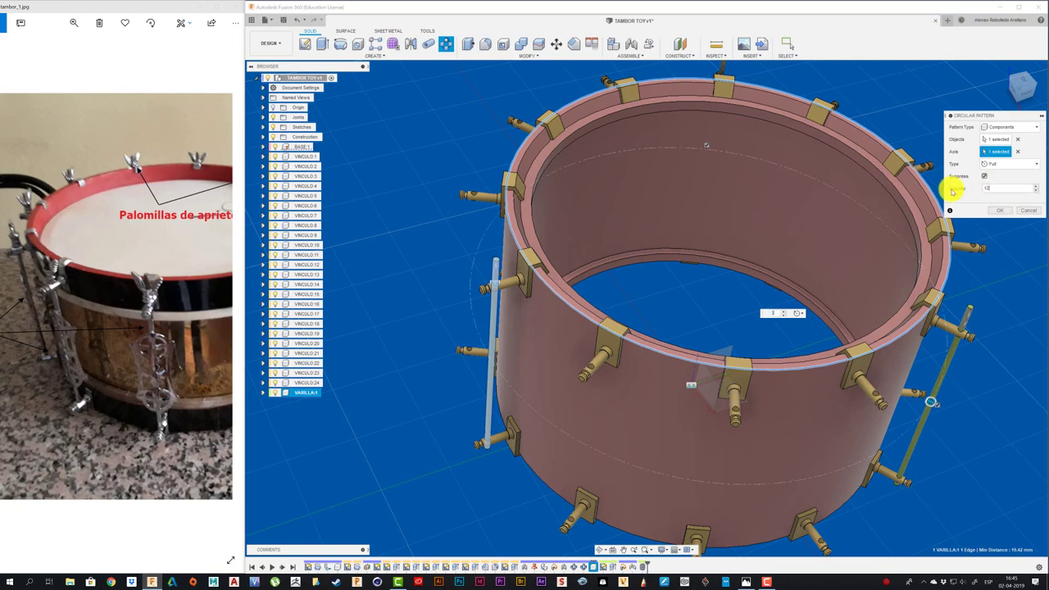
{"action": "left_click", "coordinate": [1000, 211]}
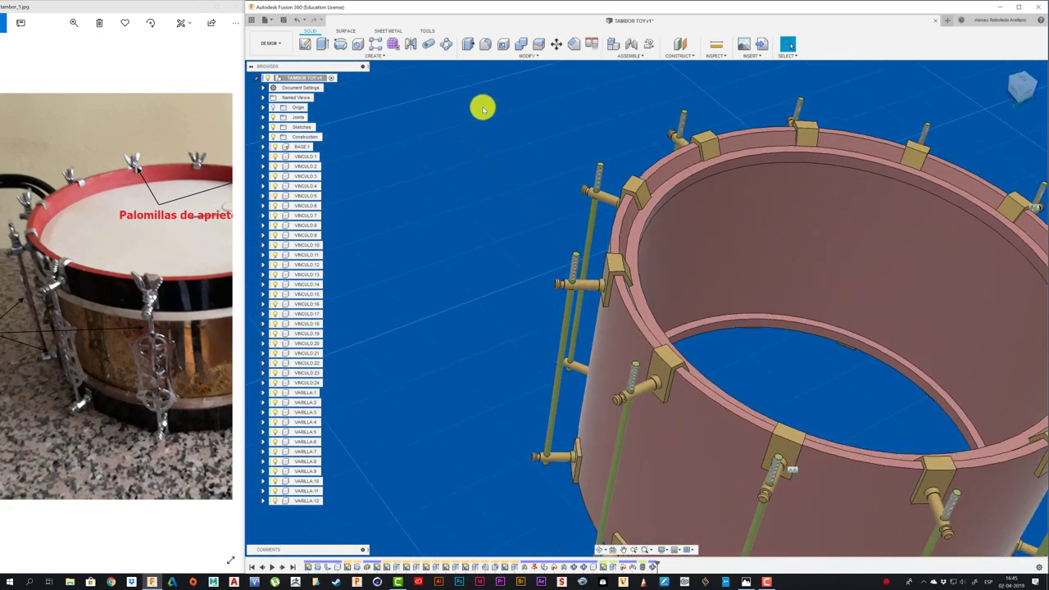
- Open the McMaster-Carr catalogue window and enlarge it
{"action": "left_click", "coordinate": [761, 48]}
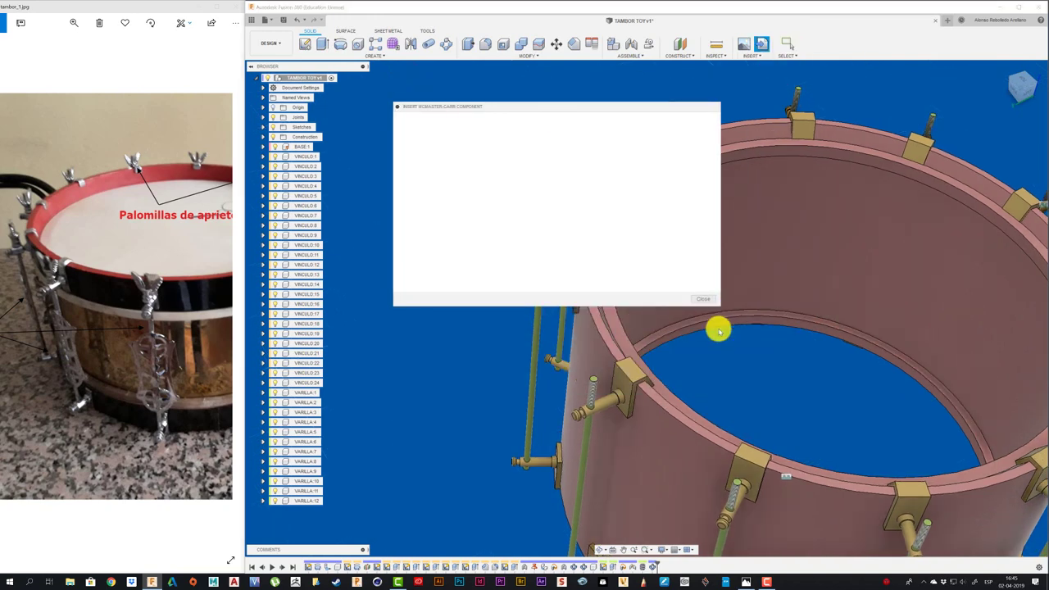
{"action": "left_click_drag", "start_coordinate": [717, 305], "coordinate": [845, 425]}
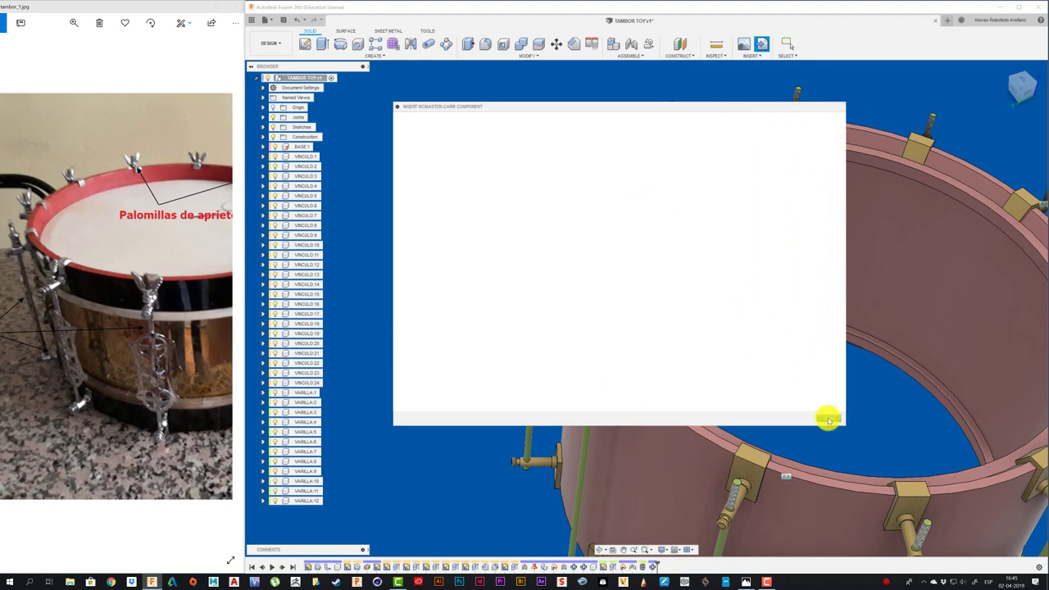
{"action": "key", "text": "Escape"}
{"action": "left_click", "coordinate": [761, 47]}
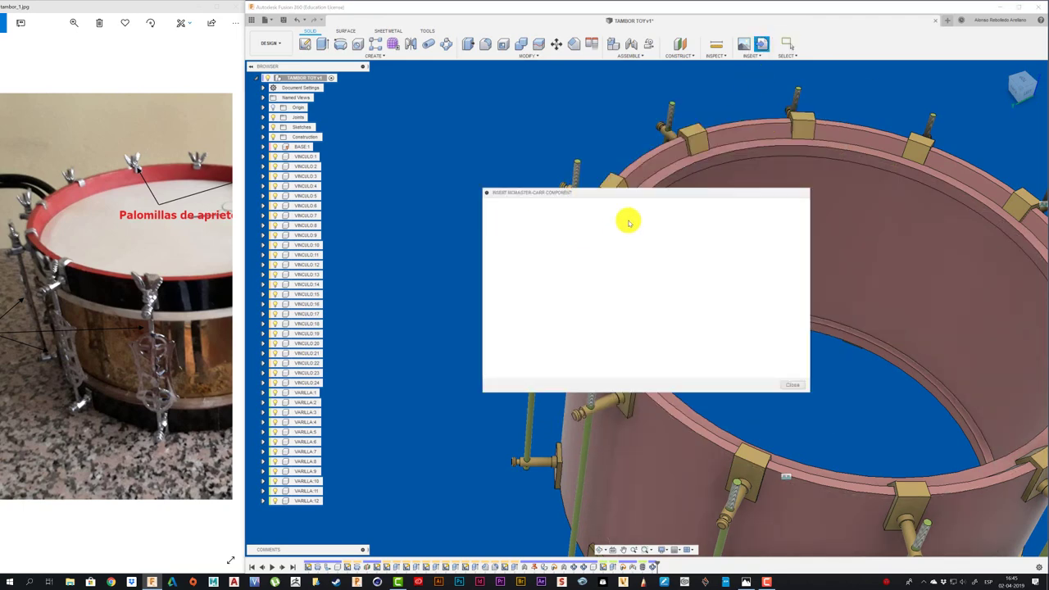
{"action": "left_click_drag", "start_coordinate": [669, 192], "coordinate": [573, 157]}
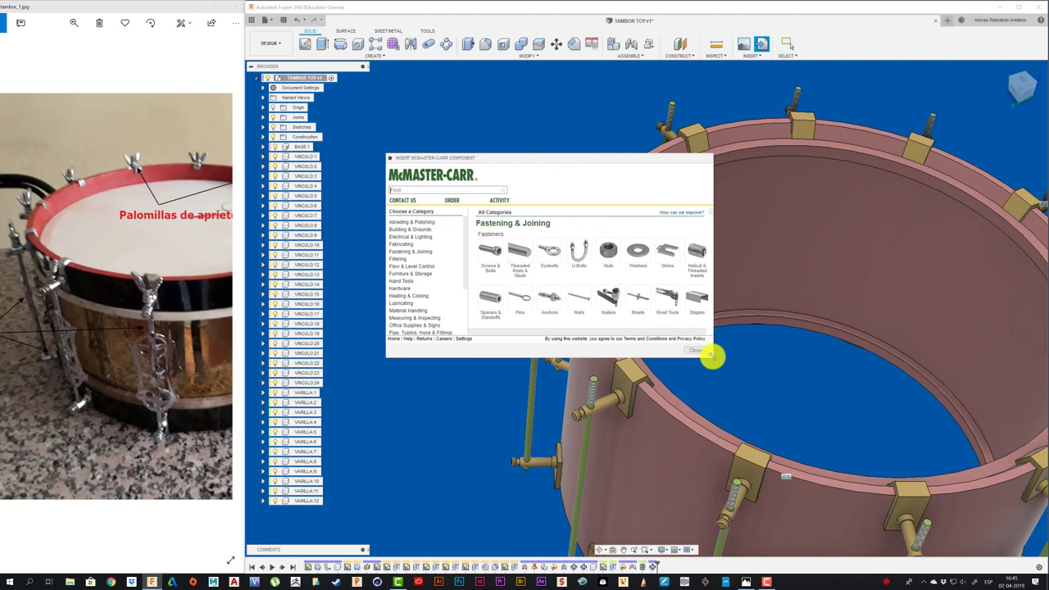
{"action": "left_click_drag", "start_coordinate": [712, 355], "coordinate": [852, 436]}
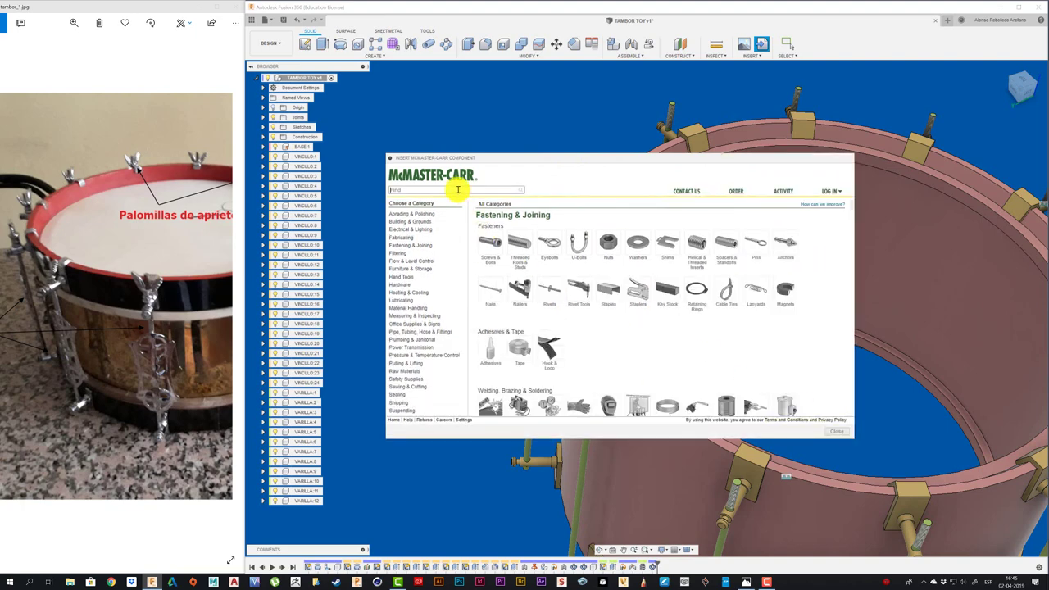
- Search for wing nuts and filter the list to metric M4 thread size
{"action": "type", "text": "in"}
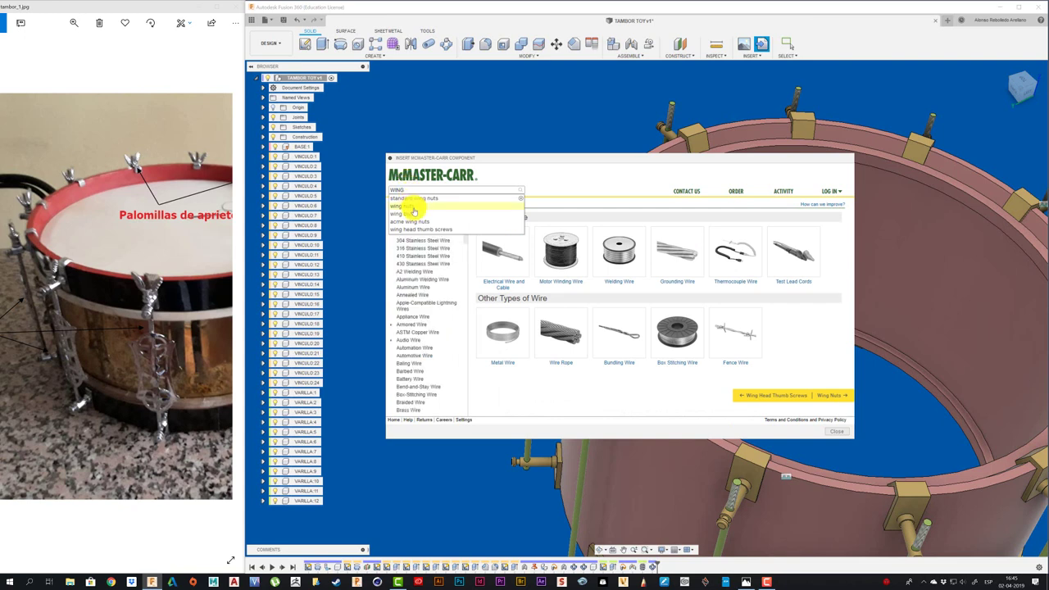
{"action": "left_click", "coordinate": [412, 209]}
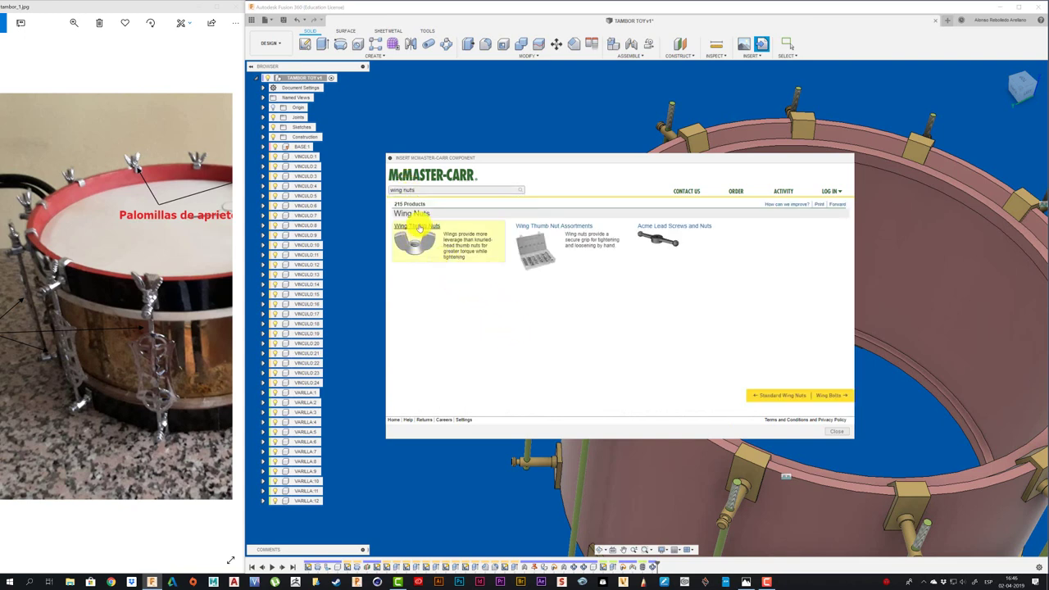
{"action": "left_click", "coordinate": [437, 264]}
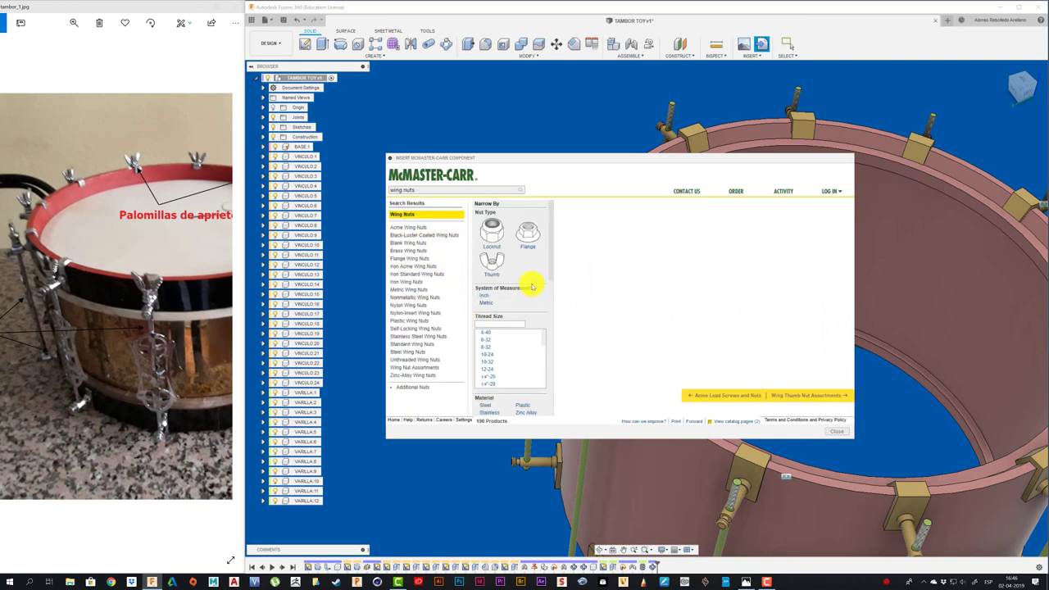
{"action": "left_click", "coordinate": [487, 304]}
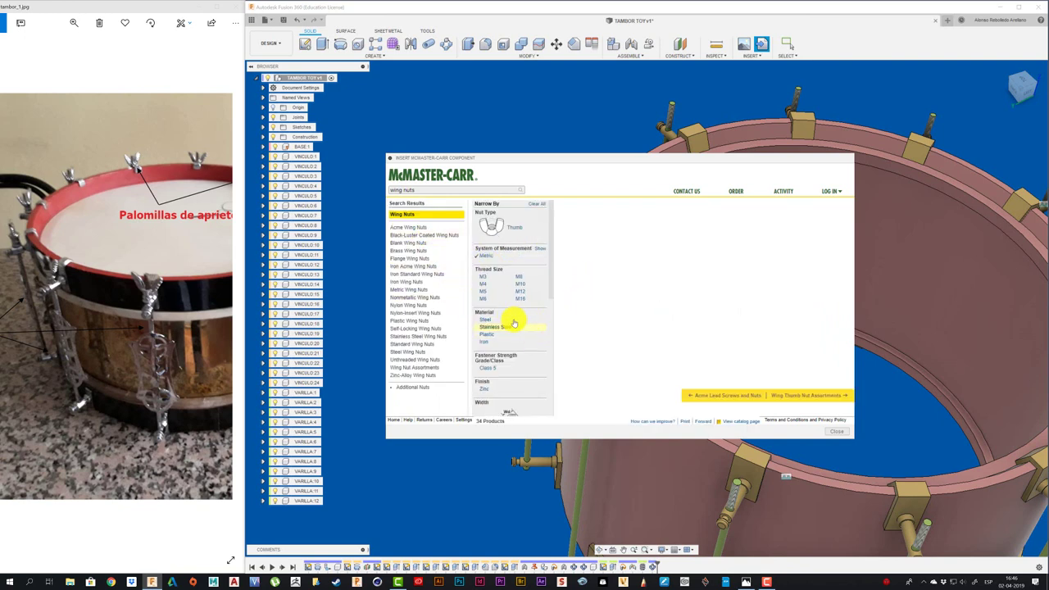
{"action": "left_click", "coordinate": [484, 284]}
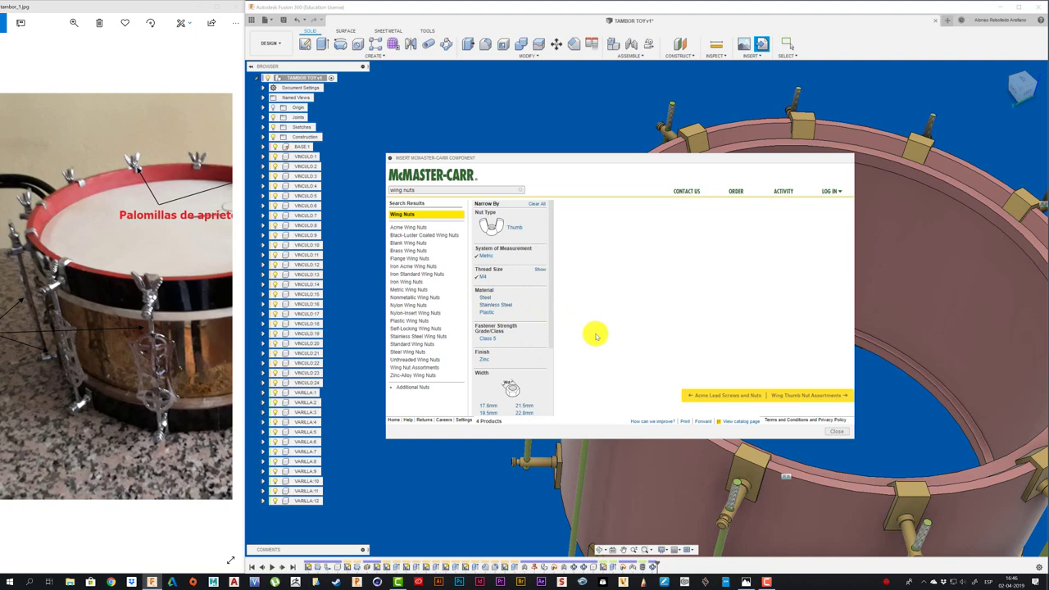
- Open the Zinc-Plated Steel Wing Nut page and choose the 3-D STEP model
{"action": "left_click_drag", "start_coordinate": [598, 164], "coordinate": [567, 120]}
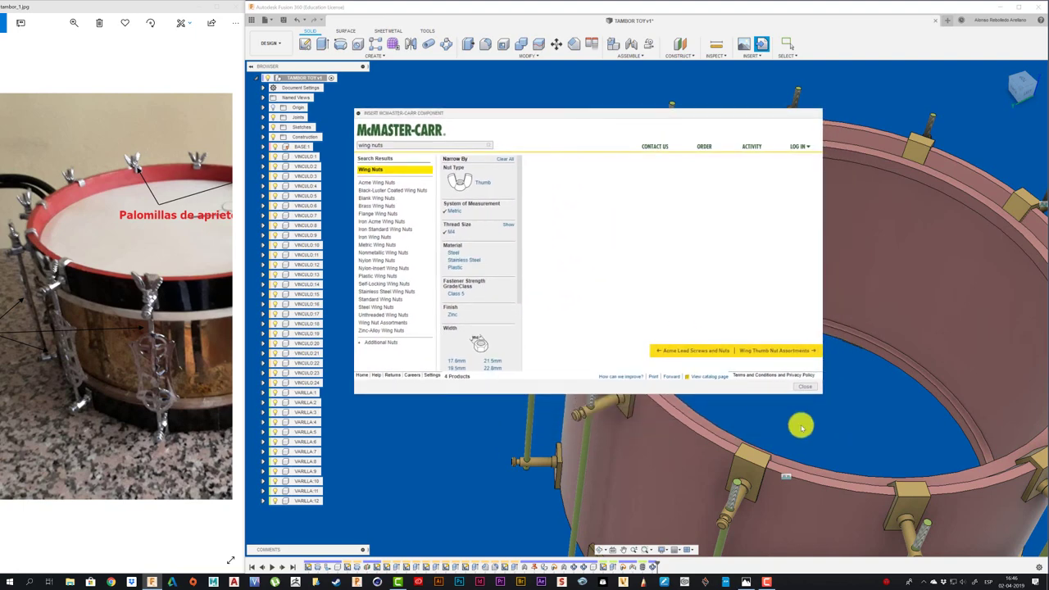
{"action": "left_click_drag", "start_coordinate": [827, 397], "coordinate": [1014, 506]}
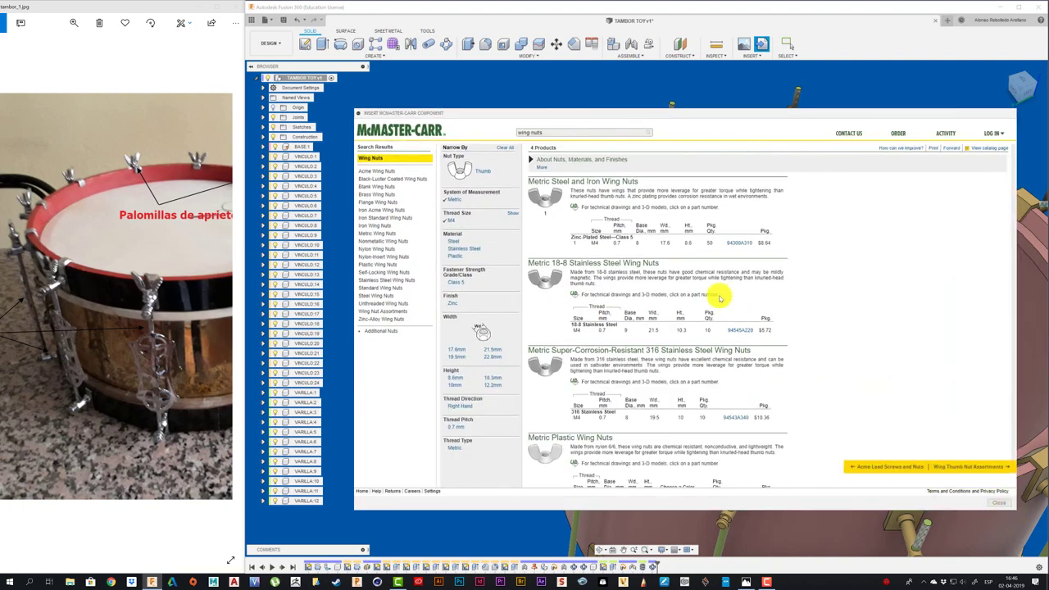
{"action": "left_click", "coordinate": [738, 244]}
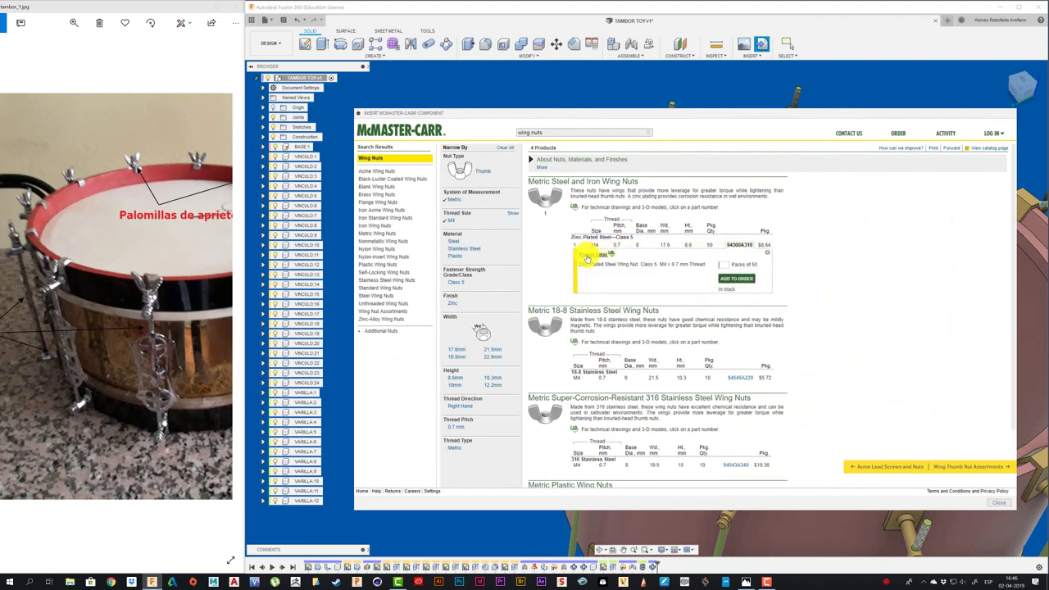
{"action": "left_click", "coordinate": [587, 257]}
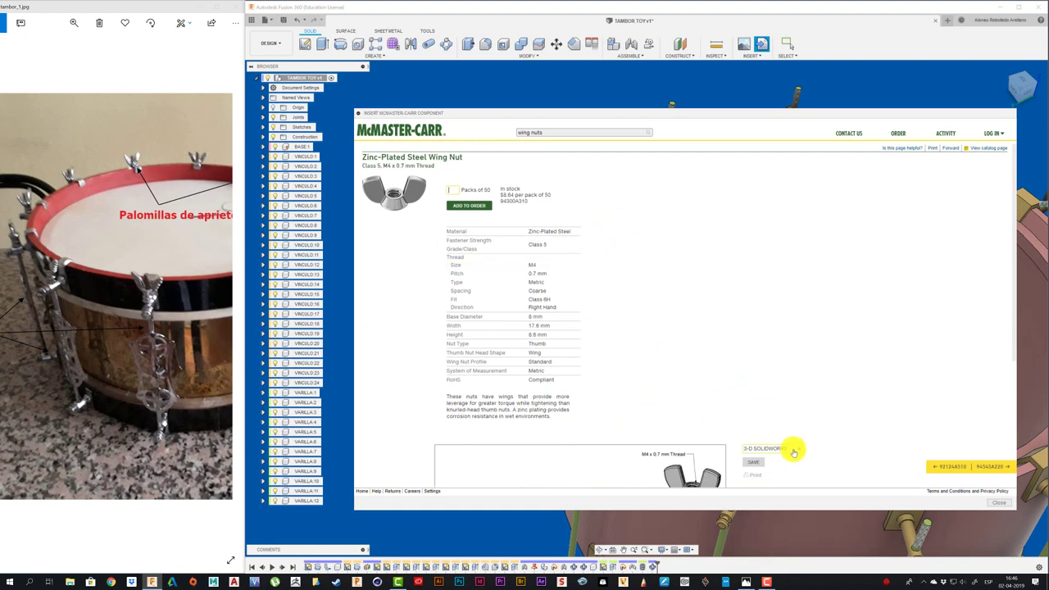
{"action": "scroll", "coordinate": [794, 451], "scroll_direction": "down", "scroll_amount": 3}
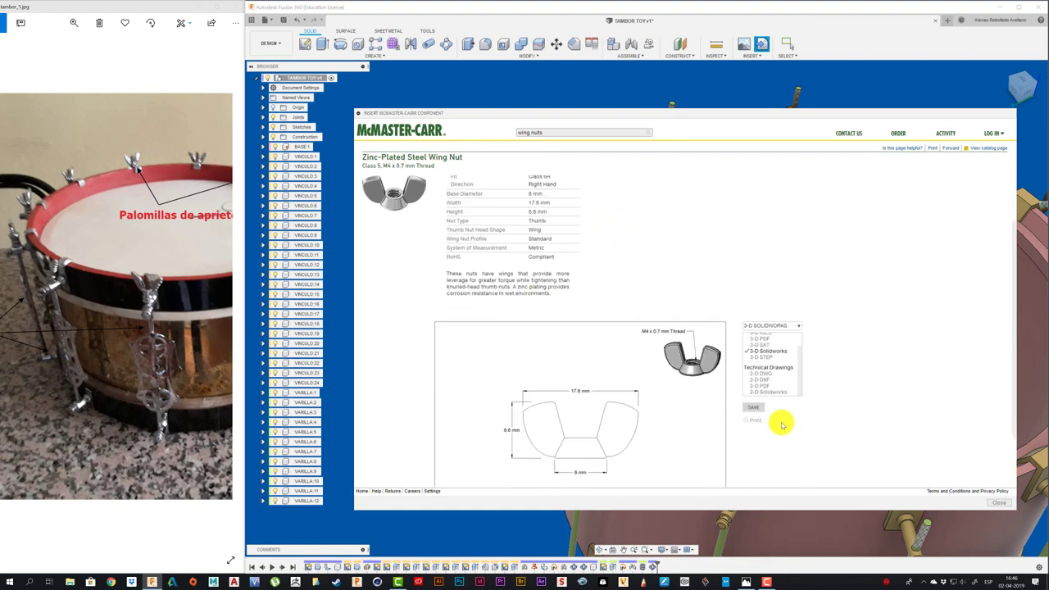
{"action": "left_click", "coordinate": [766, 358]}
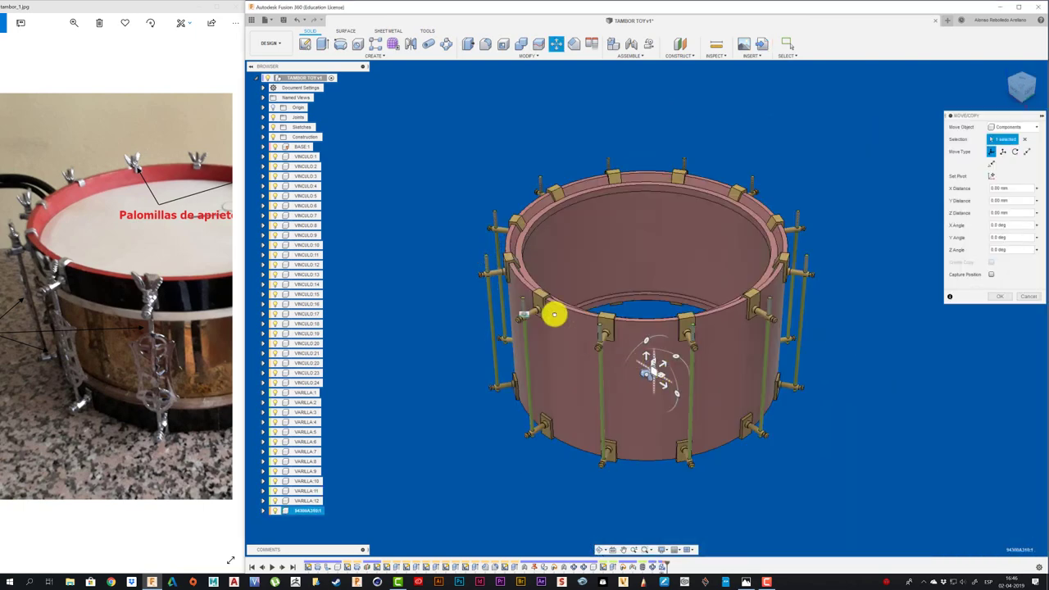
- Move the wing nut beside the drum and flip it upside down about the X axis
{"action": "left_click_drag", "start_coordinate": [554, 315], "coordinate": [421, 227]}
{"action": "scroll", "coordinate": [426, 227], "scroll_direction": "up", "scroll_amount": 3}
{"action": "scroll", "coordinate": [427, 231], "scroll_direction": "up", "scroll_amount": 2}
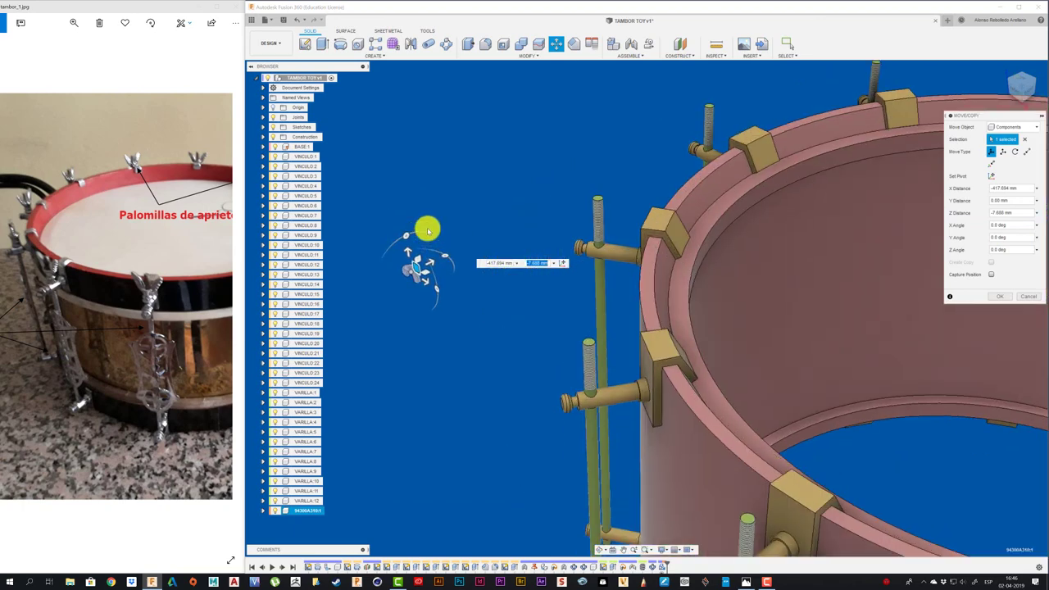
{"action": "scroll", "coordinate": [427, 231], "scroll_direction": "up", "scroll_amount": 2}
{"action": "left_click_drag", "start_coordinate": [402, 244], "coordinate": [401, 349]}
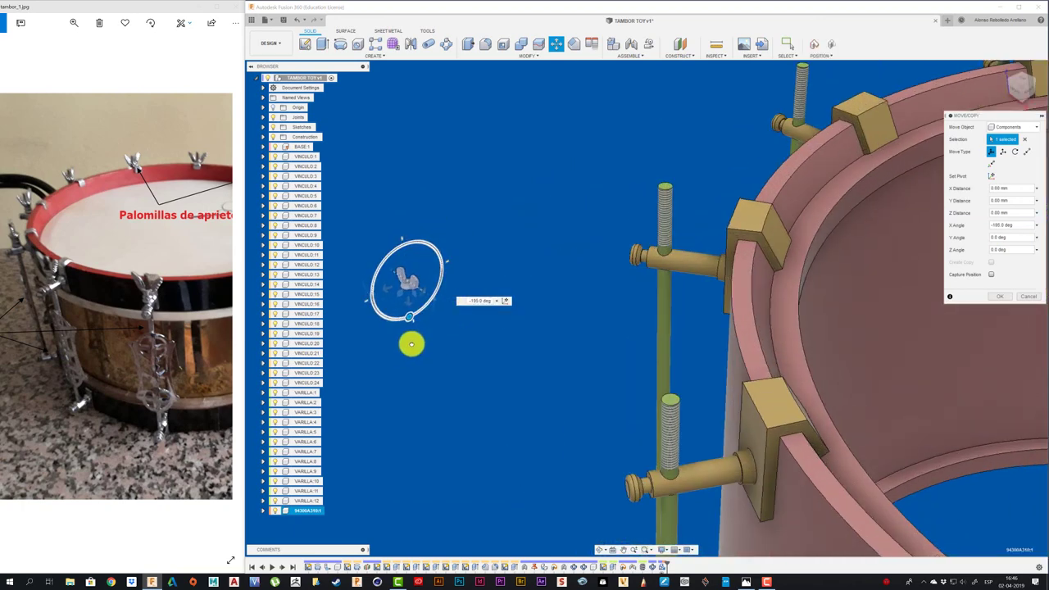
{"action": "left_click", "coordinate": [997, 298]}
{"action": "scroll", "coordinate": [384, 298], "scroll_direction": "up", "scroll_amount": 3}
{"action": "scroll", "coordinate": [397, 303], "scroll_direction": "up", "scroll_amount": 3}
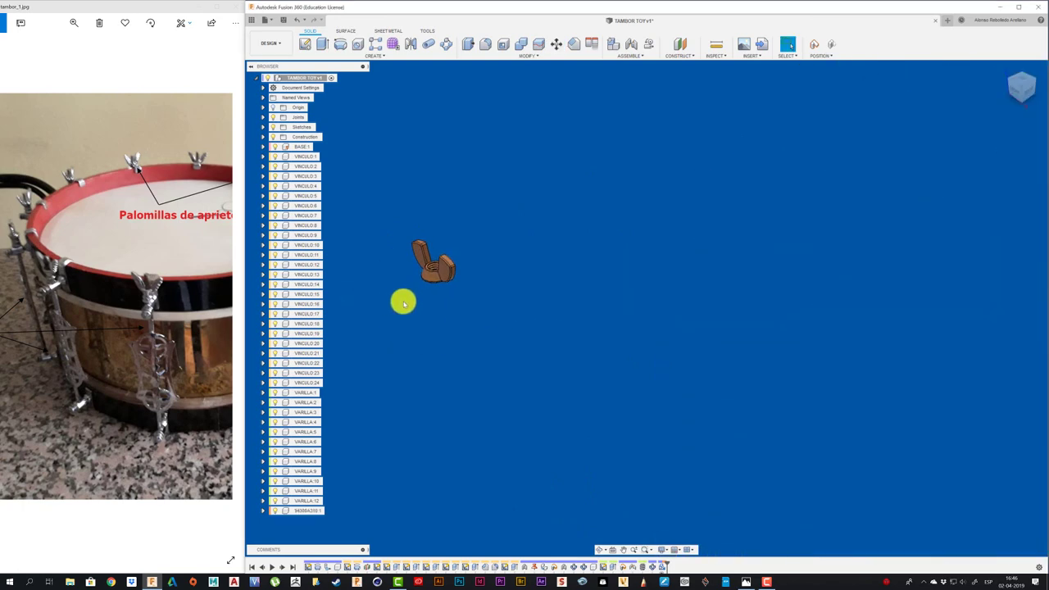
{"action": "mouse_move", "coordinate": [403, 303]}
{"action": "middle_mouse_down", "text": "shift"}
{"action": "mouse_move", "coordinate": [467, 286]}
{"action": "mouse_move", "coordinate": [415, 274]}
{"action": "middle_mouse_up", "text": "shift"}
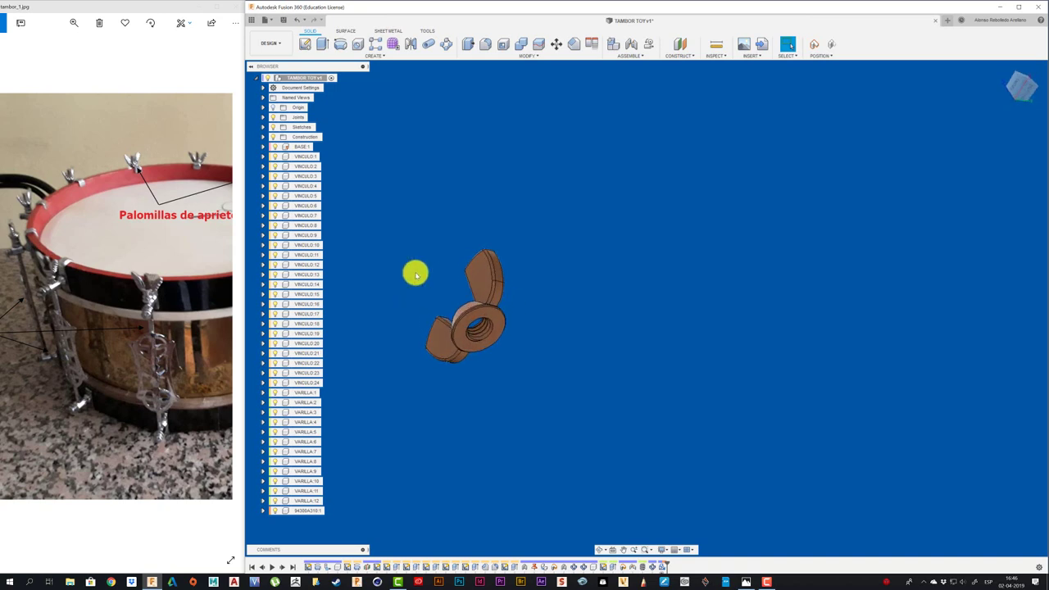
{"action": "scroll", "coordinate": [415, 272], "scroll_direction": "up", "scroll_amount": 2}
{"action": "scroll", "coordinate": [414, 271], "scroll_direction": "up", "scroll_amount": 3}
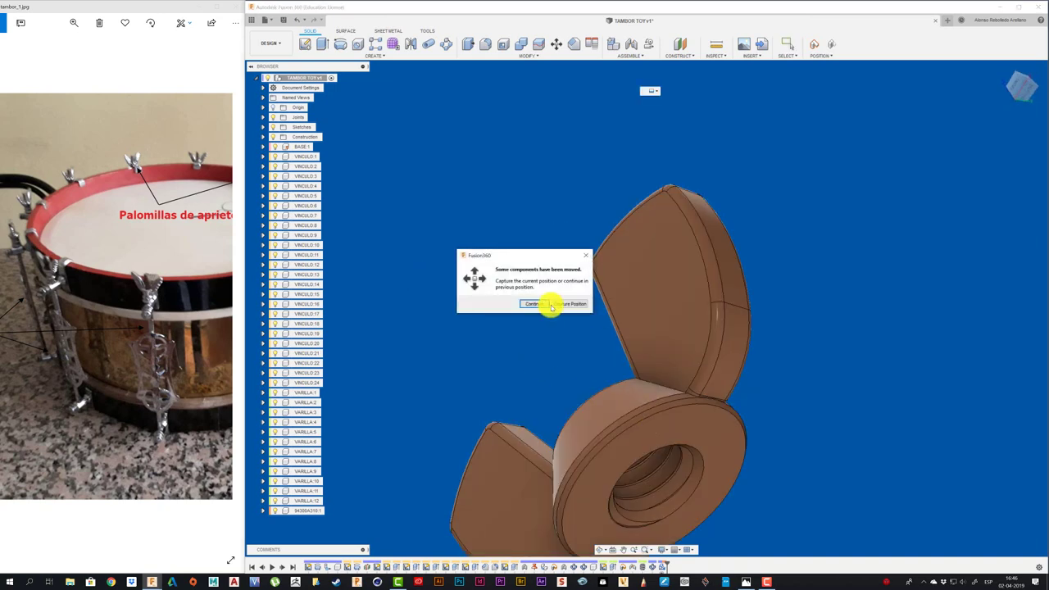
- Keep the moved position and joint the wing nut's base to a threaded rod's top end
{"action": "left_click", "coordinate": [571, 306]}
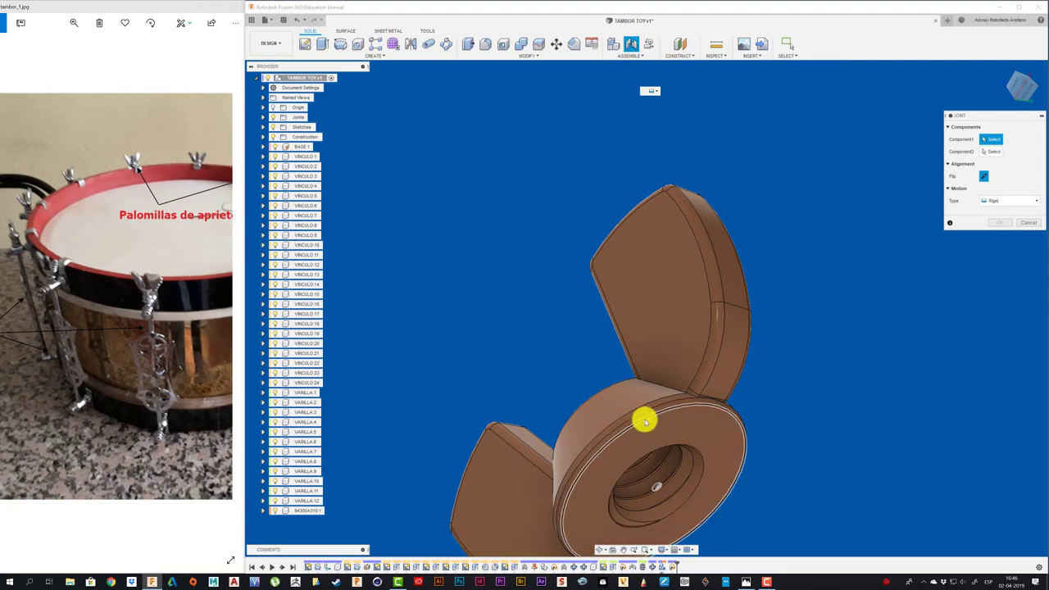
{"action": "left_click", "coordinate": [645, 422]}
{"action": "scroll", "coordinate": [473, 330], "scroll_direction": "down", "scroll_amount": 5}
{"action": "scroll", "coordinate": [472, 332], "scroll_direction": "down", "scroll_amount": 2}
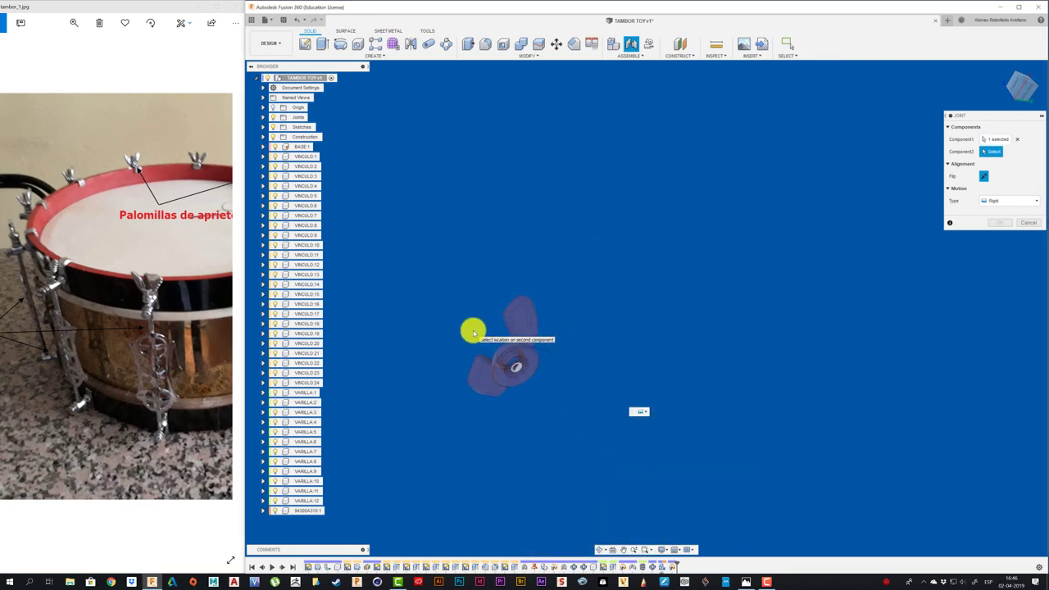
{"action": "scroll", "coordinate": [473, 332], "scroll_direction": "down", "scroll_amount": 1}
{"action": "mouse_move", "coordinate": [473, 332]}
{"action": "middle_mouse_down", "text": "shift"}
{"action": "mouse_move", "coordinate": [650, 203]}
{"action": "mouse_move", "coordinate": [768, 437]}
{"action": "middle_mouse_up", "text": "shift"}
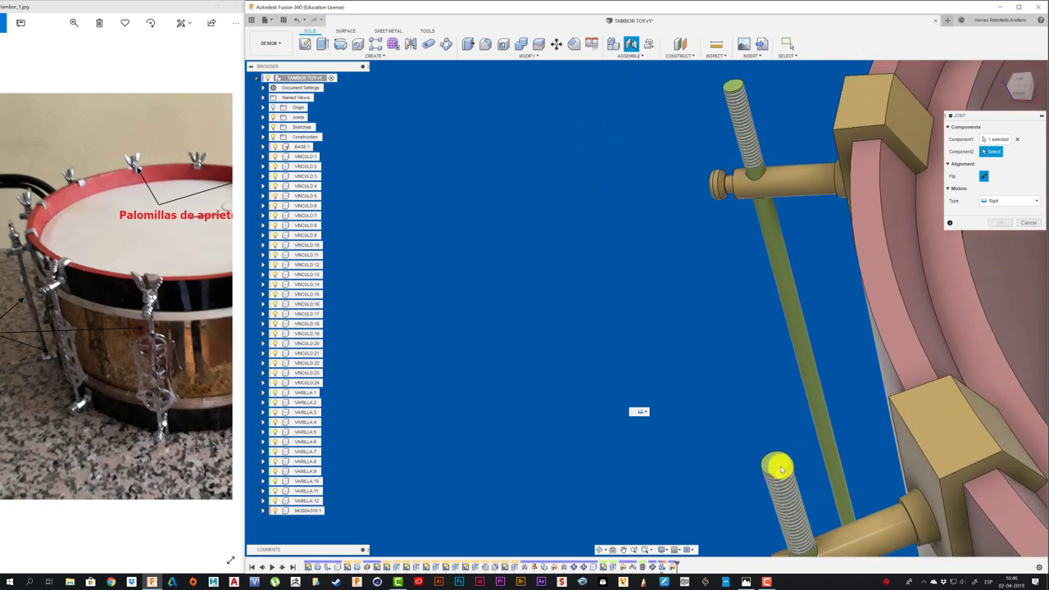
{"action": "left_click", "coordinate": [777, 466]}
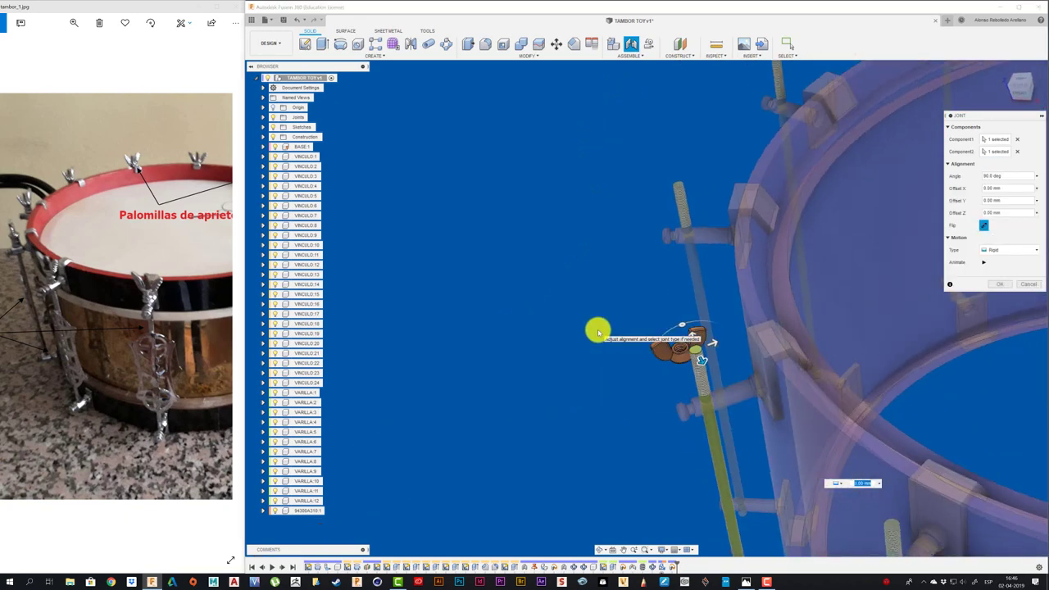
- In front view, offset the wing nut -5 mm down the rod and confirm the joint
{"action": "middle_click_drag", "start_coordinate": [885, 204], "coordinate": [1010, 102], "text": "shift"}
{"action": "left_click", "coordinate": [1018, 91]}
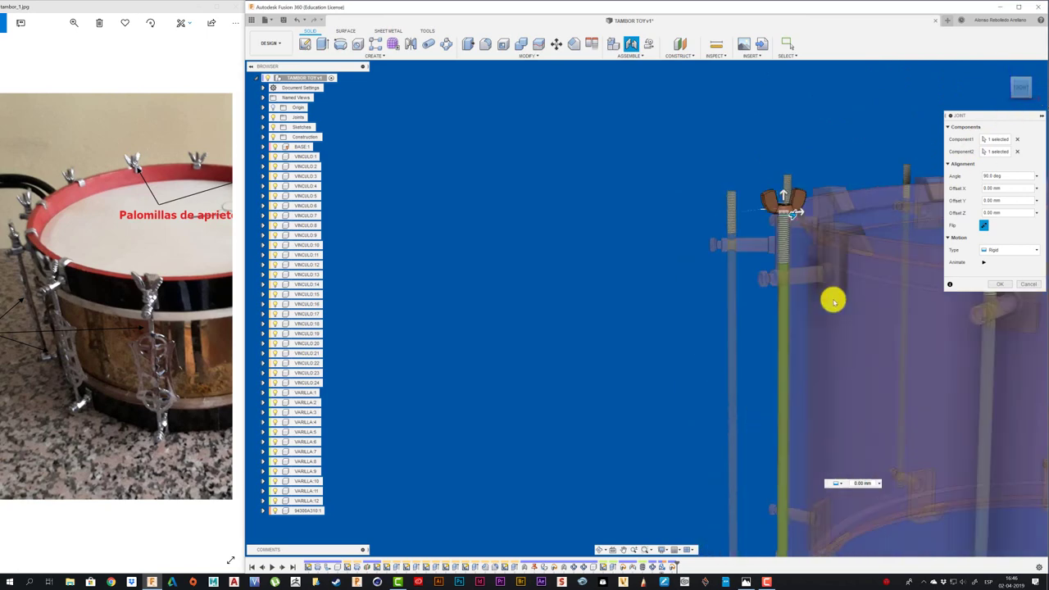
{"action": "scroll", "coordinate": [814, 152], "scroll_direction": "up", "scroll_amount": 5}
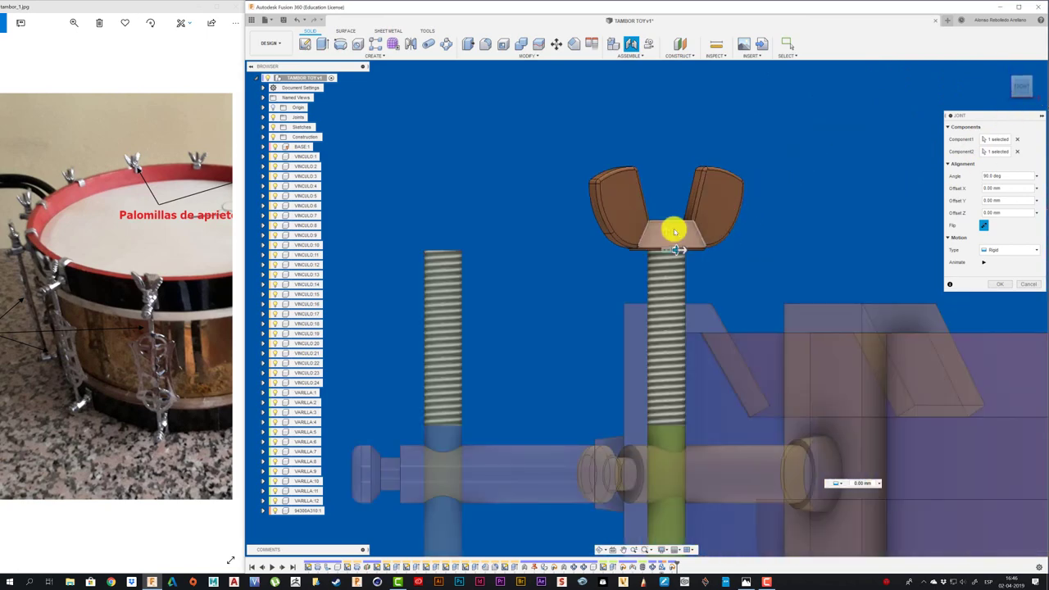
{"action": "left_click_drag", "start_coordinate": [666, 232], "coordinate": [658, 341]}
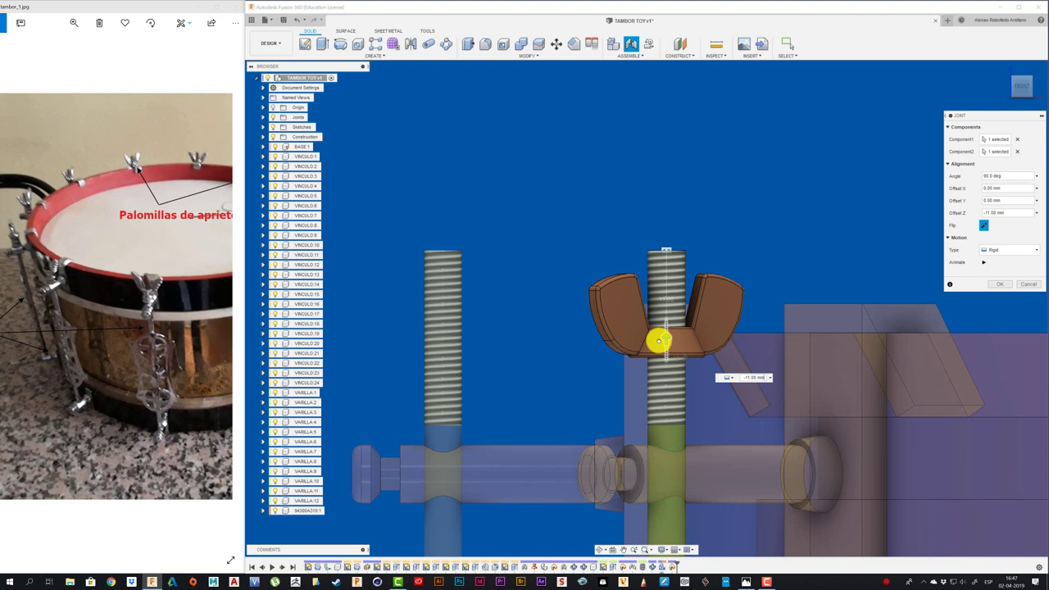
{"action": "left_click_drag", "start_coordinate": [659, 339], "coordinate": [672, 280]}
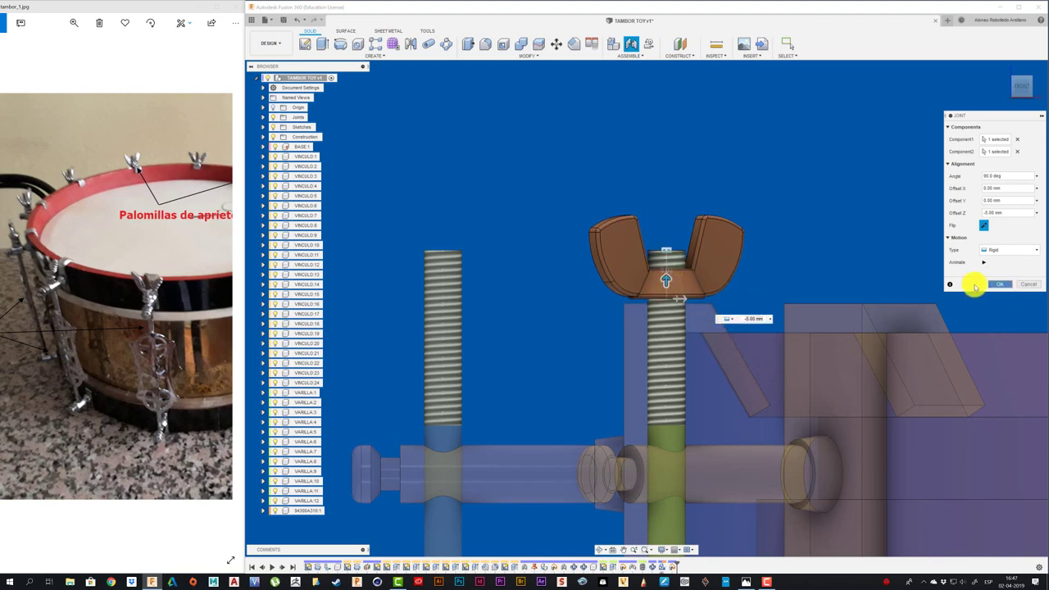
{"action": "left_click", "coordinate": [998, 284]}
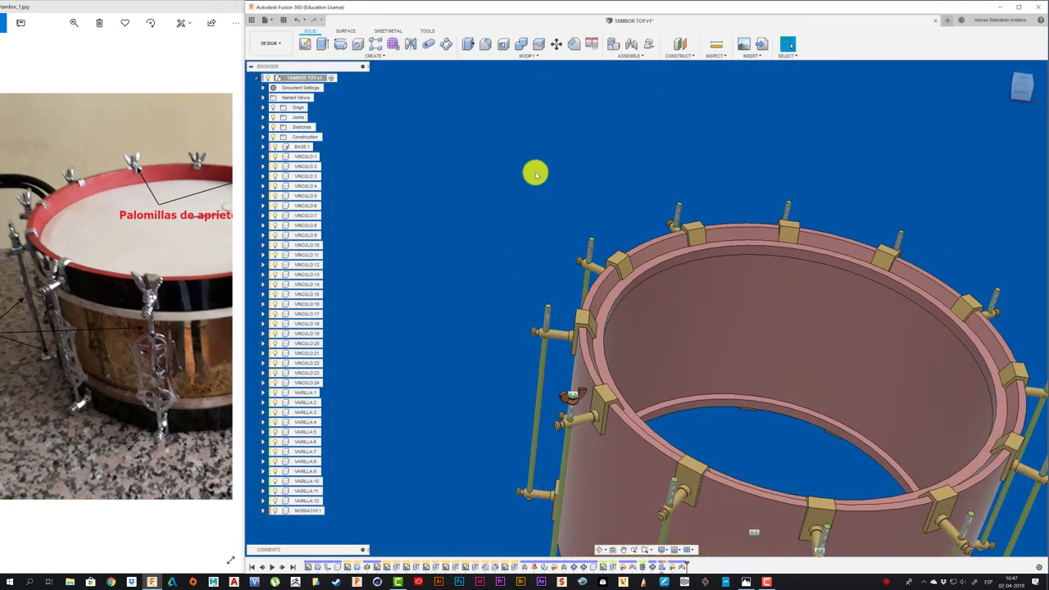
- Circular-pattern the wing nut component 12 times around the drum rim edge
{"action": "left_click", "coordinate": [446, 46]}
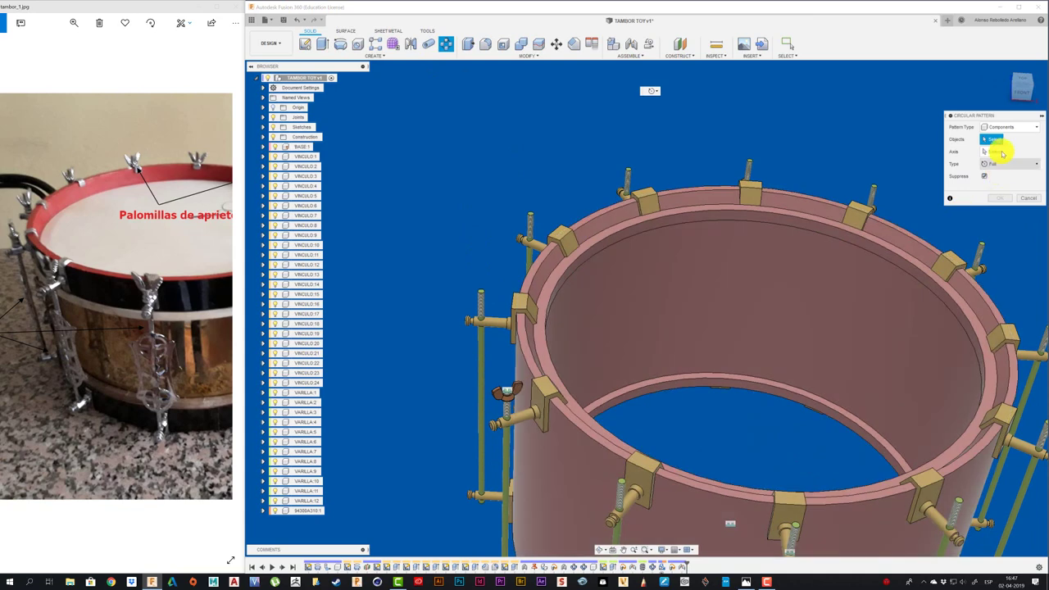
{"action": "left_click", "coordinate": [1021, 127]}
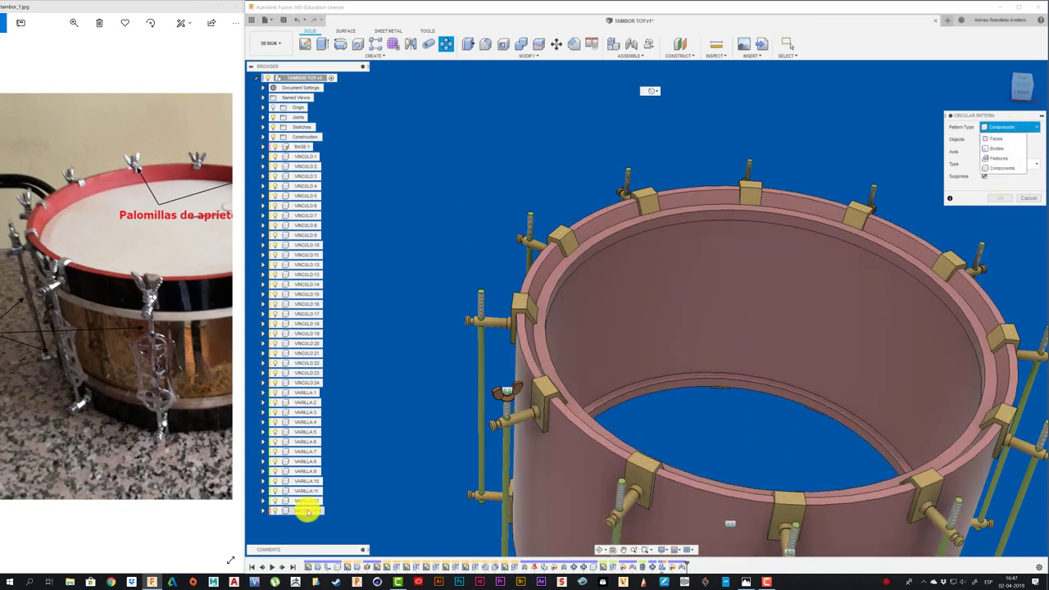
{"action": "left_click", "coordinate": [307, 511]}
{"action": "left_click", "coordinate": [994, 153]}
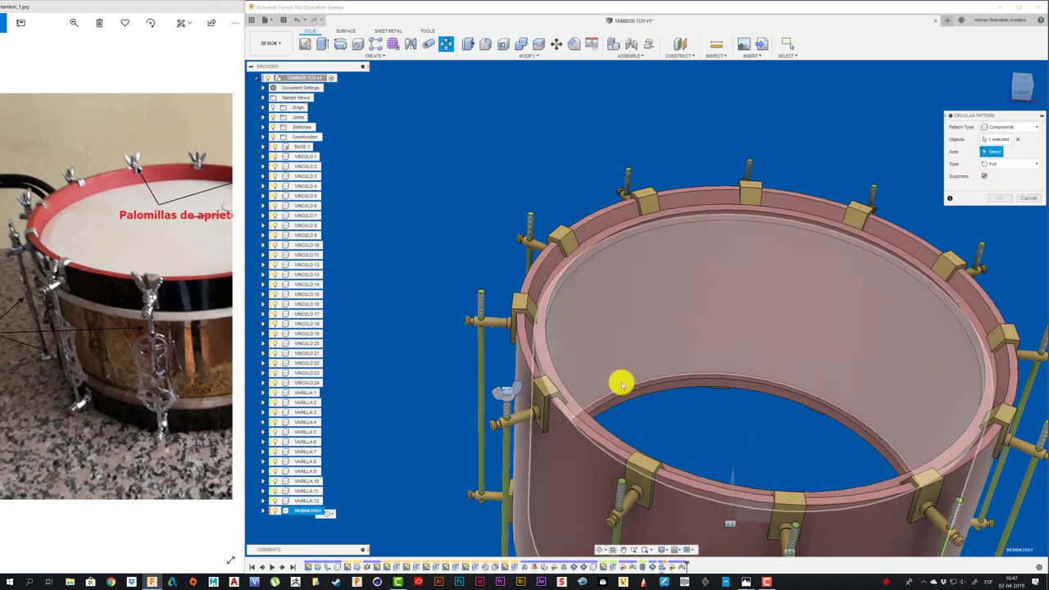
{"action": "left_click", "coordinate": [580, 424]}
{"action": "type", "text": "12"}
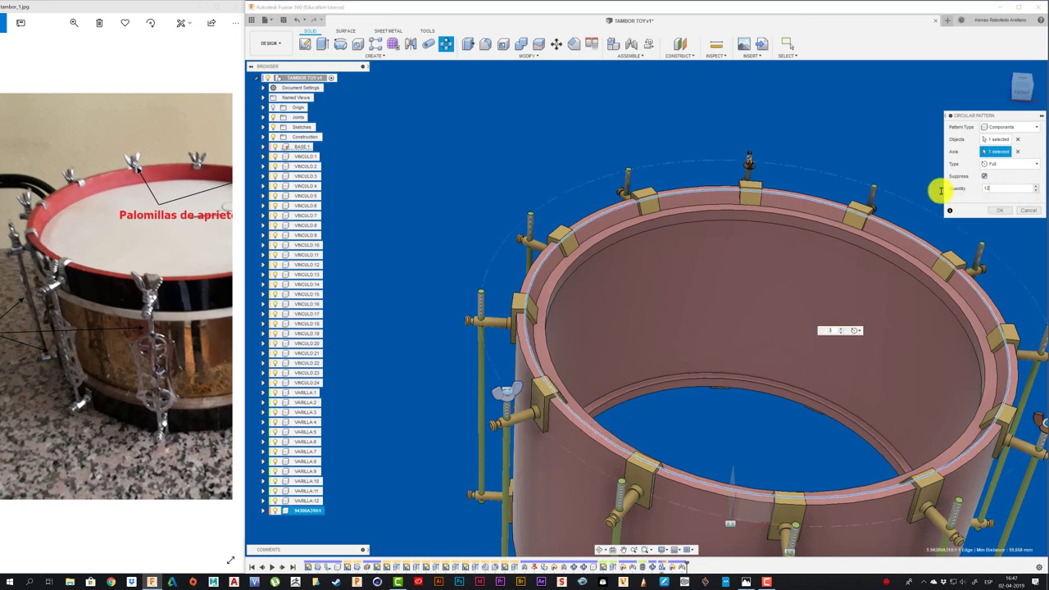
{"action": "key", "text": "Return"}
{"action": "left_click", "coordinate": [1003, 213]}
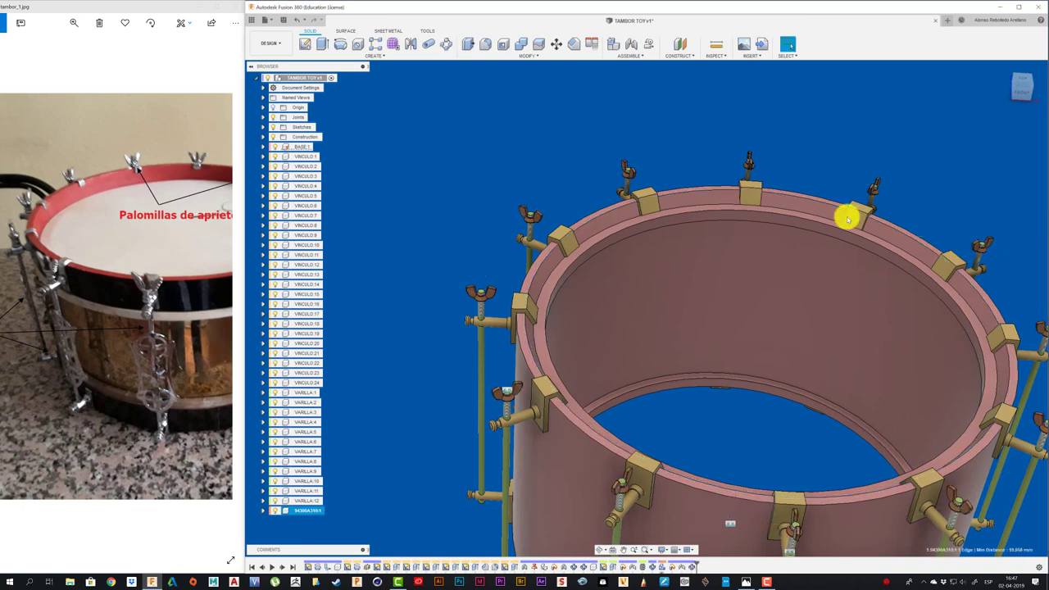
{"action": "scroll", "coordinate": [826, 222], "scroll_direction": "down", "scroll_amount": 3}
{"action": "scroll", "coordinate": [803, 237], "scroll_direction": "down", "scroll_amount": 3}
{"action": "scroll", "coordinate": [805, 238], "scroll_direction": "up", "scroll_amount": 2}
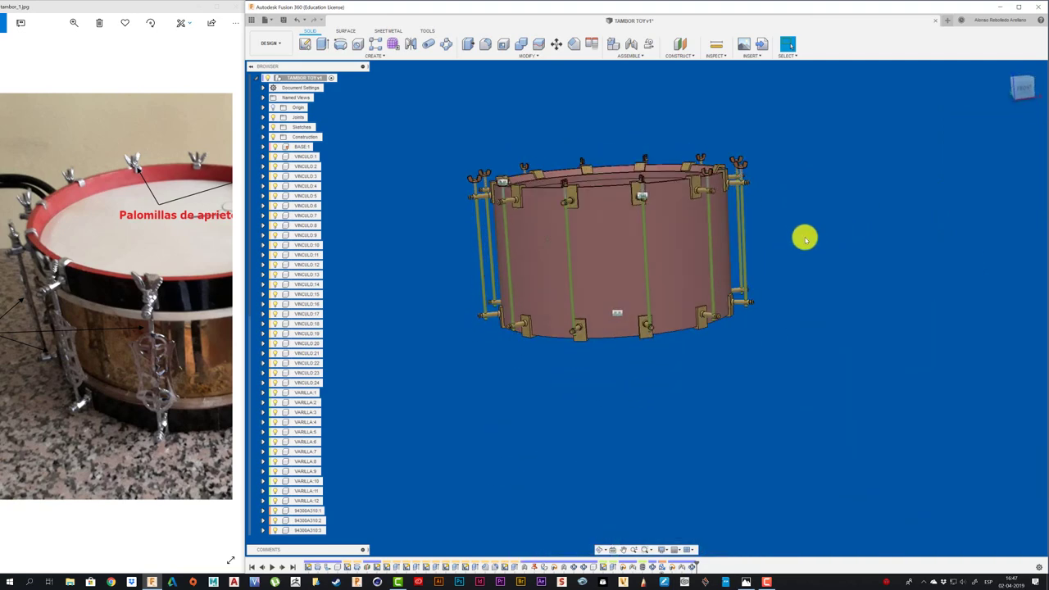